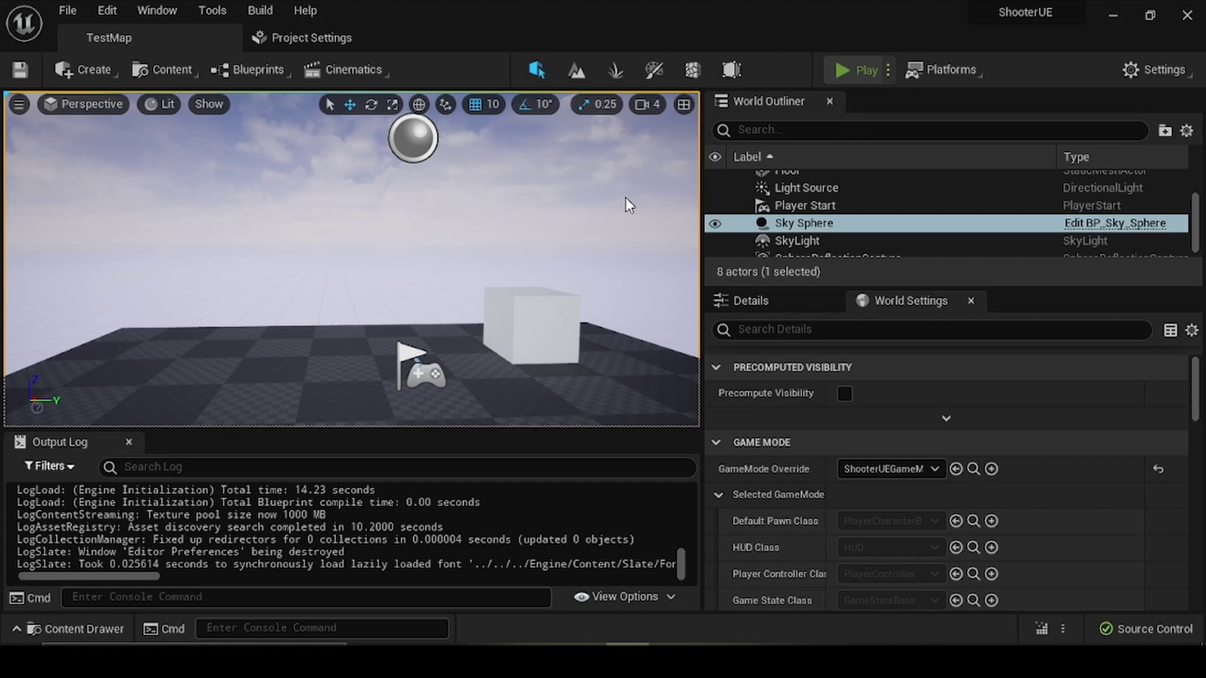
Play TestMap in the editor and take control of the coat-wearing player character.
{"action": "key", "text": "alt+p"}
{"action": "left_click", "coordinate": [352, 257]}
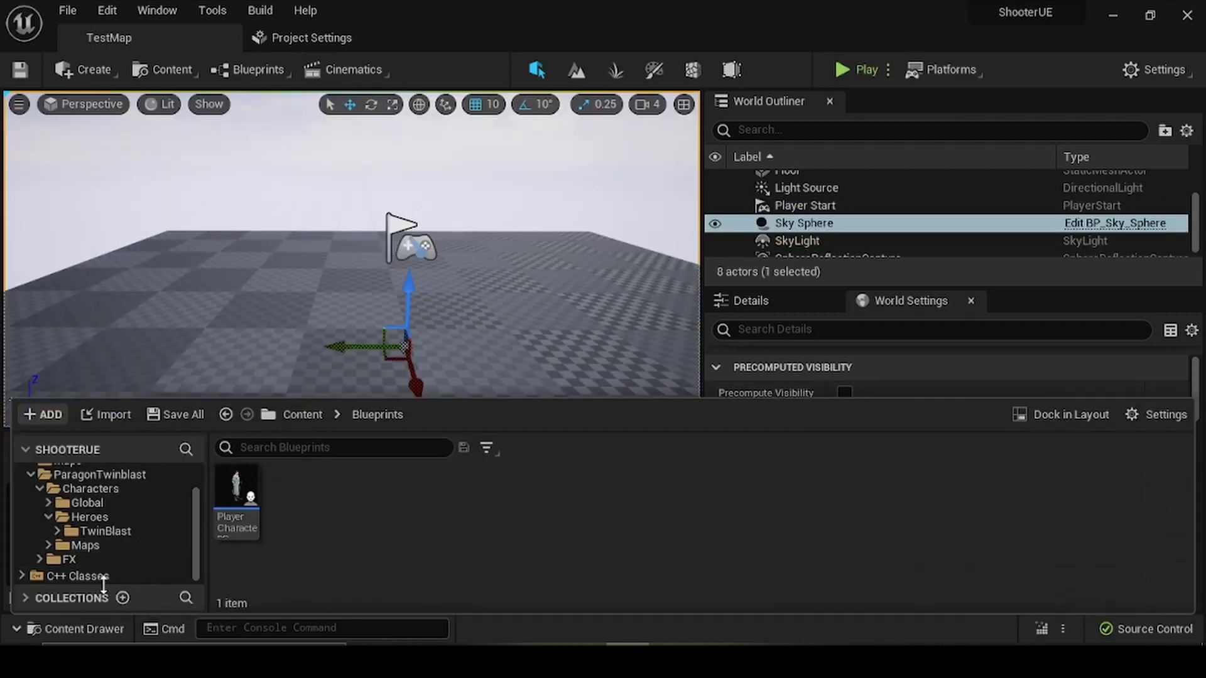
Open the ShooterUE source folder under C++ Classes and start a new C++ class there.
{"action": "left_click", "coordinate": [100, 576]}
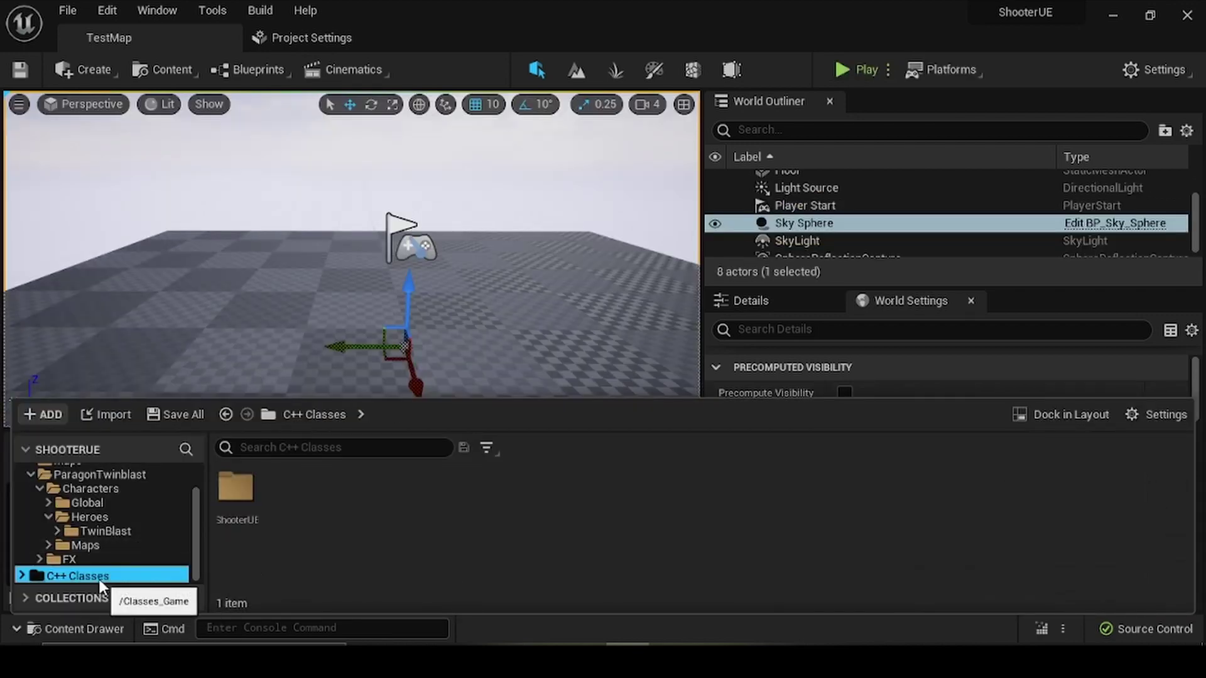
{"action": "double_click", "coordinate": [235, 490]}
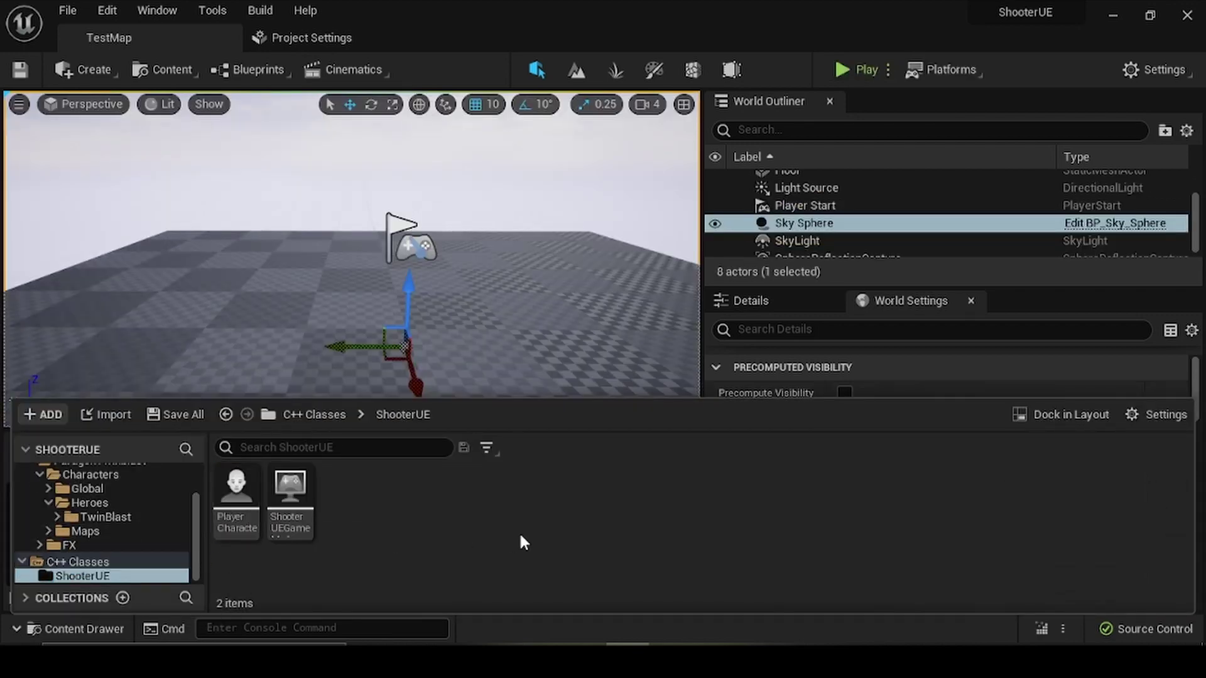
{"action": "right_click", "coordinate": [521, 536]}
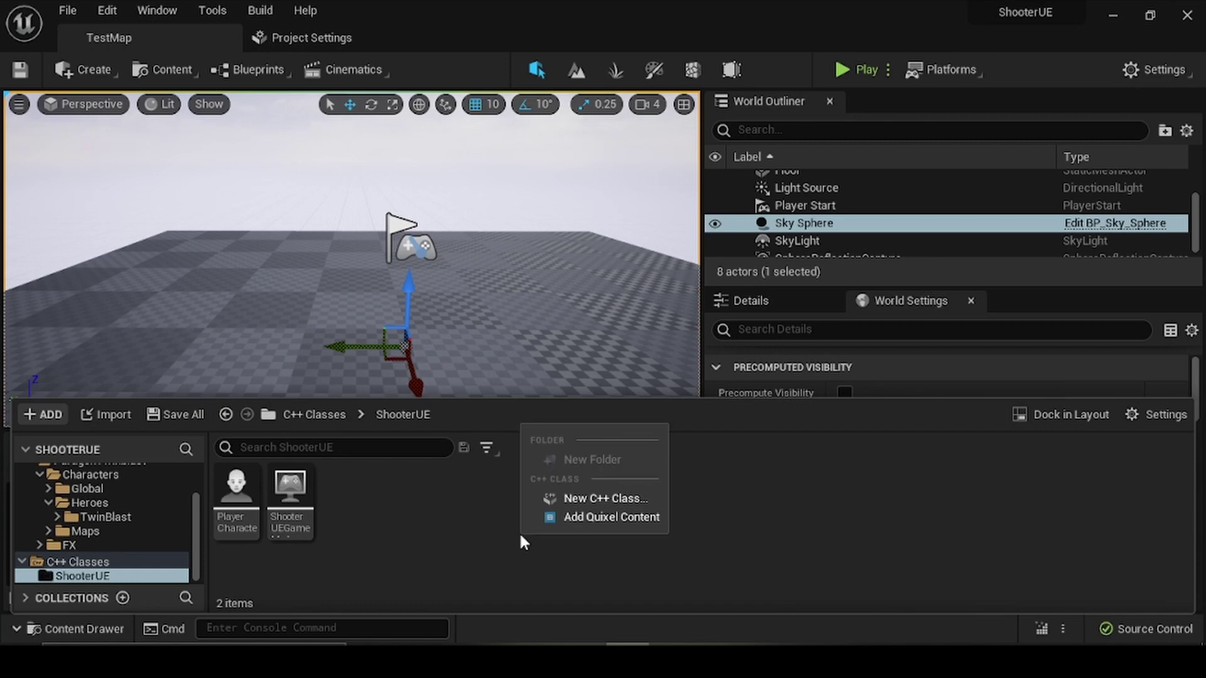
{"action": "left_click", "coordinate": [607, 494]}
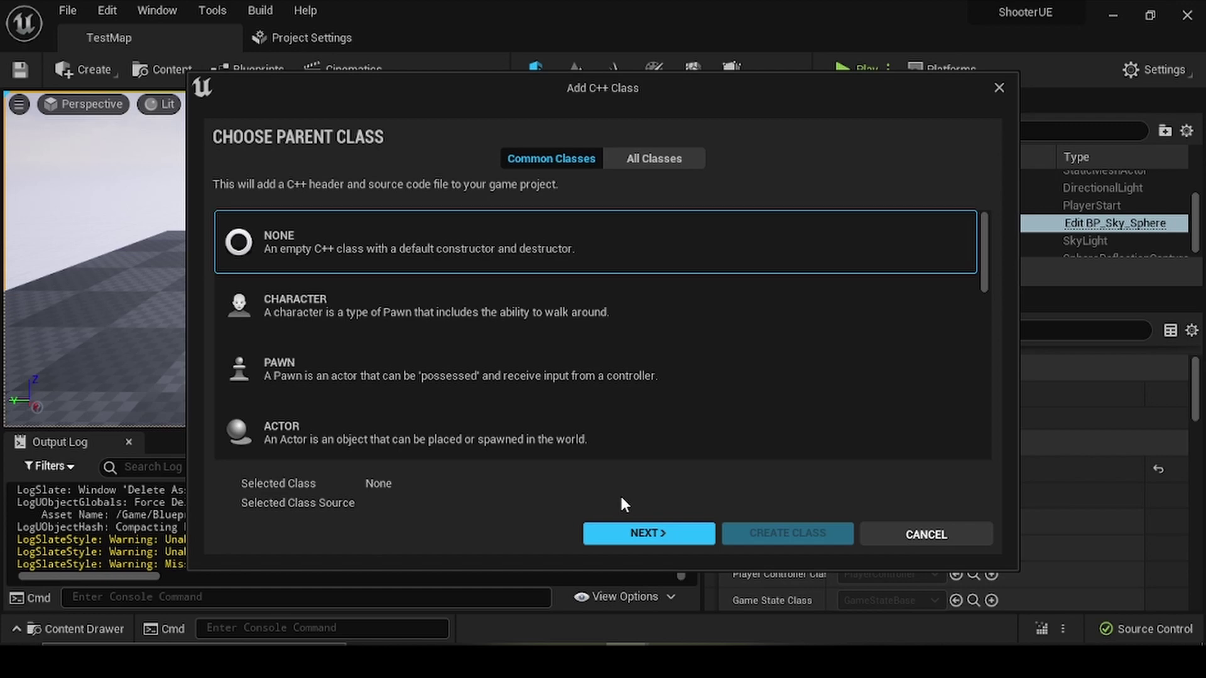
Show all classes, search 'AnimIn', and pick AnimInstance as the parent class.
{"action": "scroll", "coordinate": [690, 346], "scroll_direction": "down", "scroll_amount": 3}
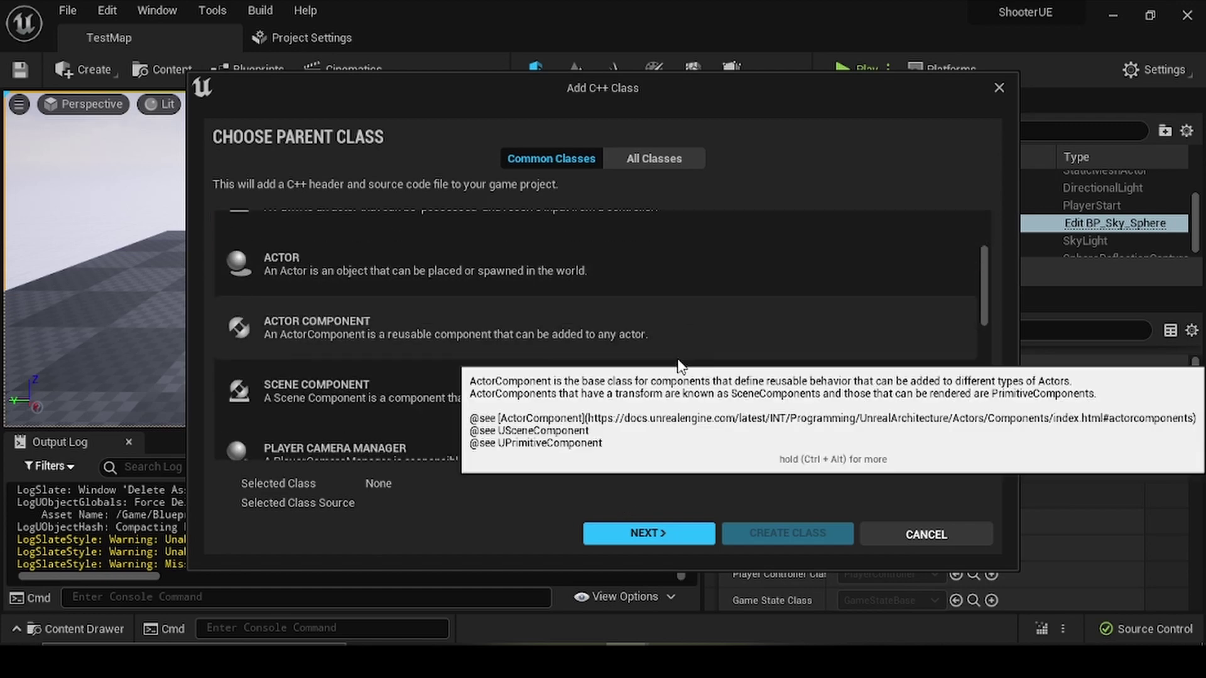
{"action": "scroll", "coordinate": [680, 373], "scroll_direction": "down", "scroll_amount": 2}
{"action": "scroll", "coordinate": [679, 371], "scroll_direction": "down", "scroll_amount": 3}
{"action": "scroll", "coordinate": [682, 369], "scroll_direction": "down", "scroll_amount": 2}
{"action": "scroll", "coordinate": [672, 369], "scroll_direction": "down", "scroll_amount": 2}
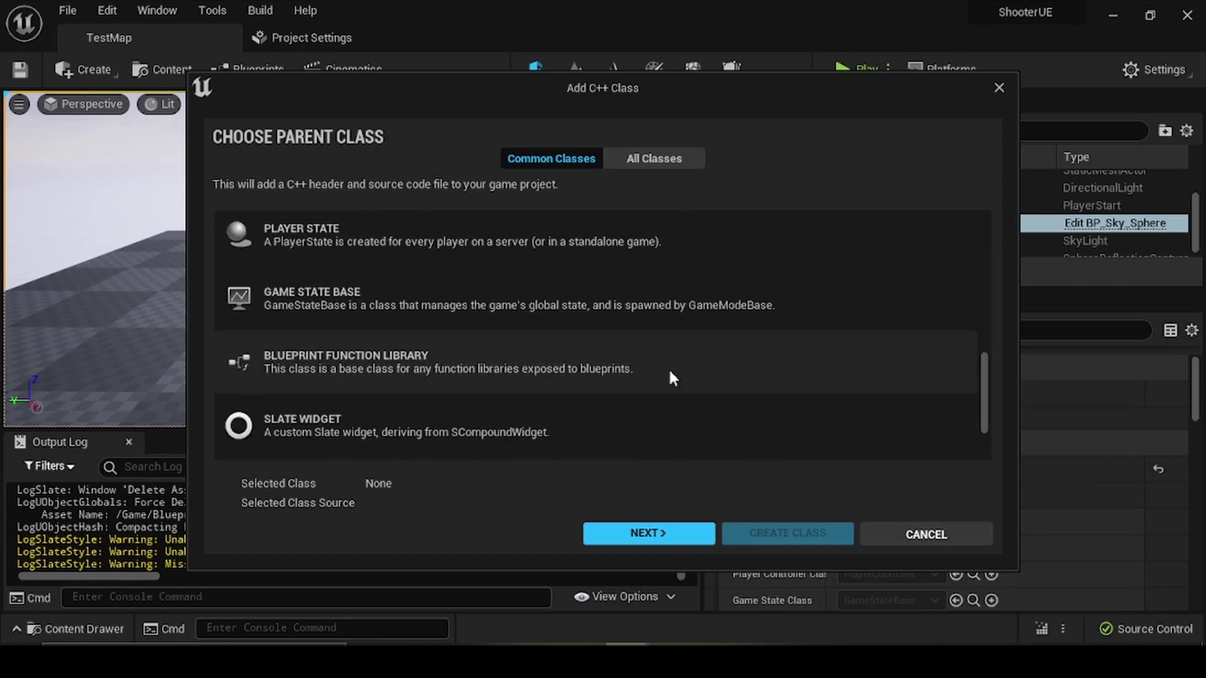
{"action": "scroll", "coordinate": [670, 372], "scroll_direction": "down", "scroll_amount": 2}
{"action": "scroll", "coordinate": [668, 366], "scroll_direction": "up", "scroll_amount": 5}
{"action": "scroll", "coordinate": [663, 362], "scroll_direction": "up", "scroll_amount": 5}
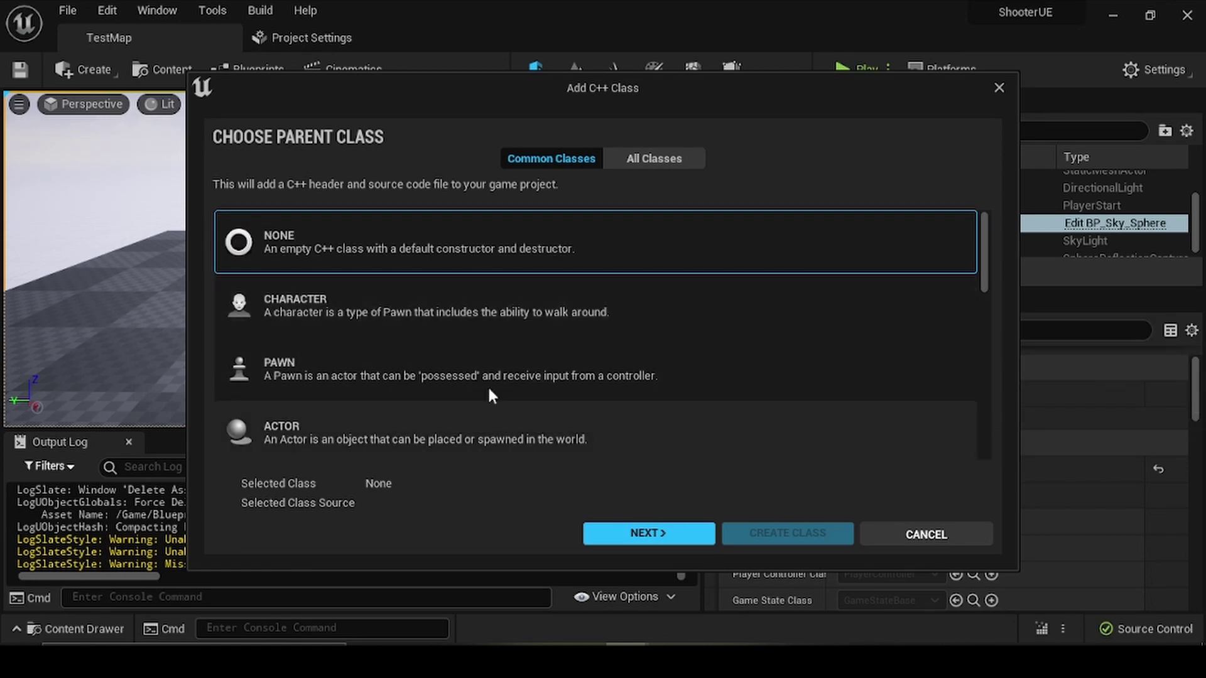
{"action": "scroll", "coordinate": [477, 386], "scroll_direction": "down", "scroll_amount": 2}
{"action": "scroll", "coordinate": [483, 389], "scroll_direction": "up", "scroll_amount": 1}
{"action": "scroll", "coordinate": [527, 396], "scroll_direction": "up", "scroll_amount": 1}
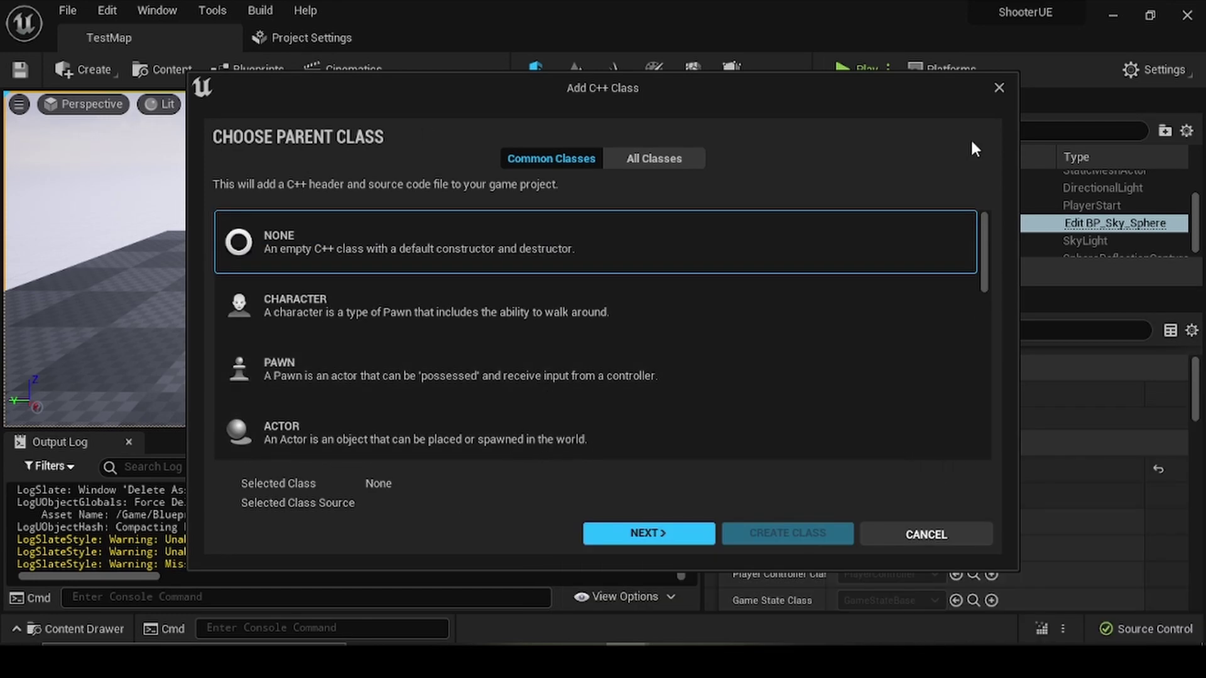
{"action": "left_click", "coordinate": [659, 168]}
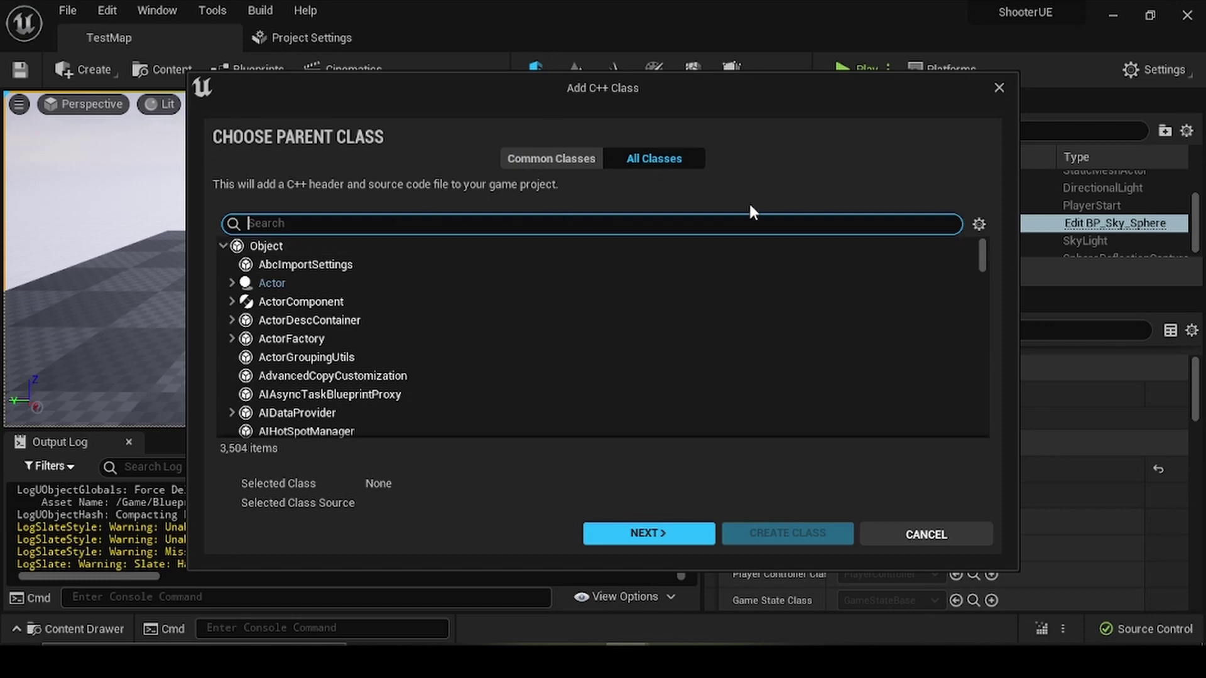
{"action": "type", "text": "A"}
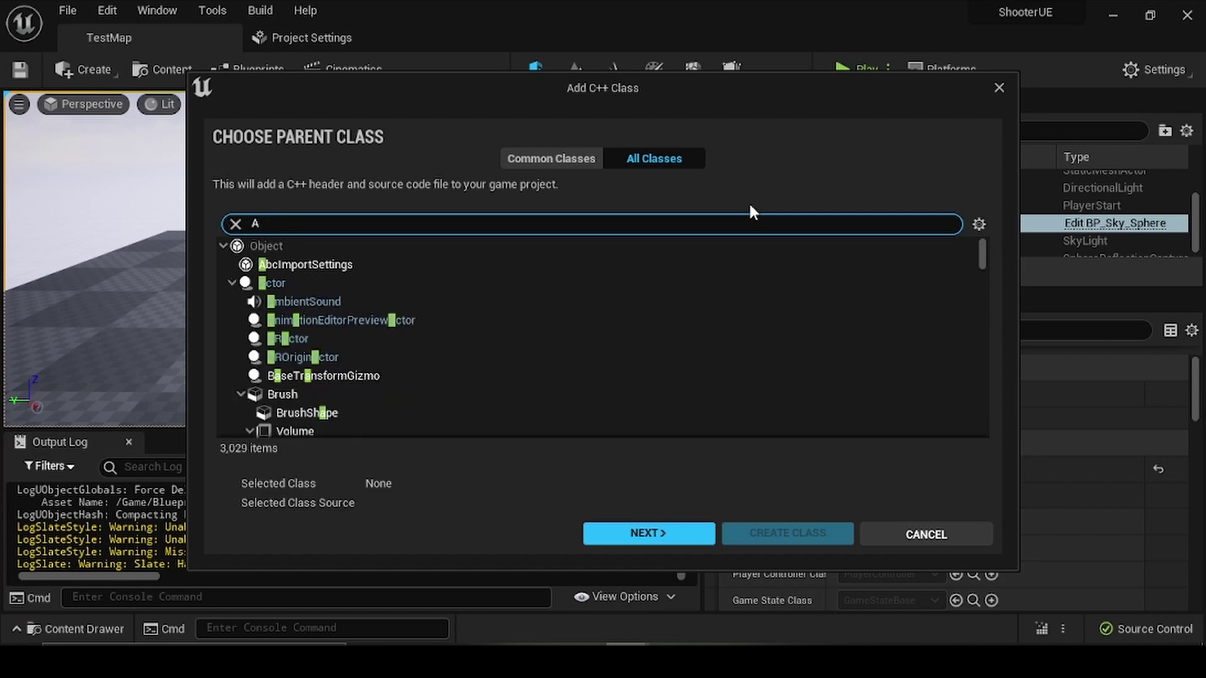
{"action": "type", "text": "nimIn"}
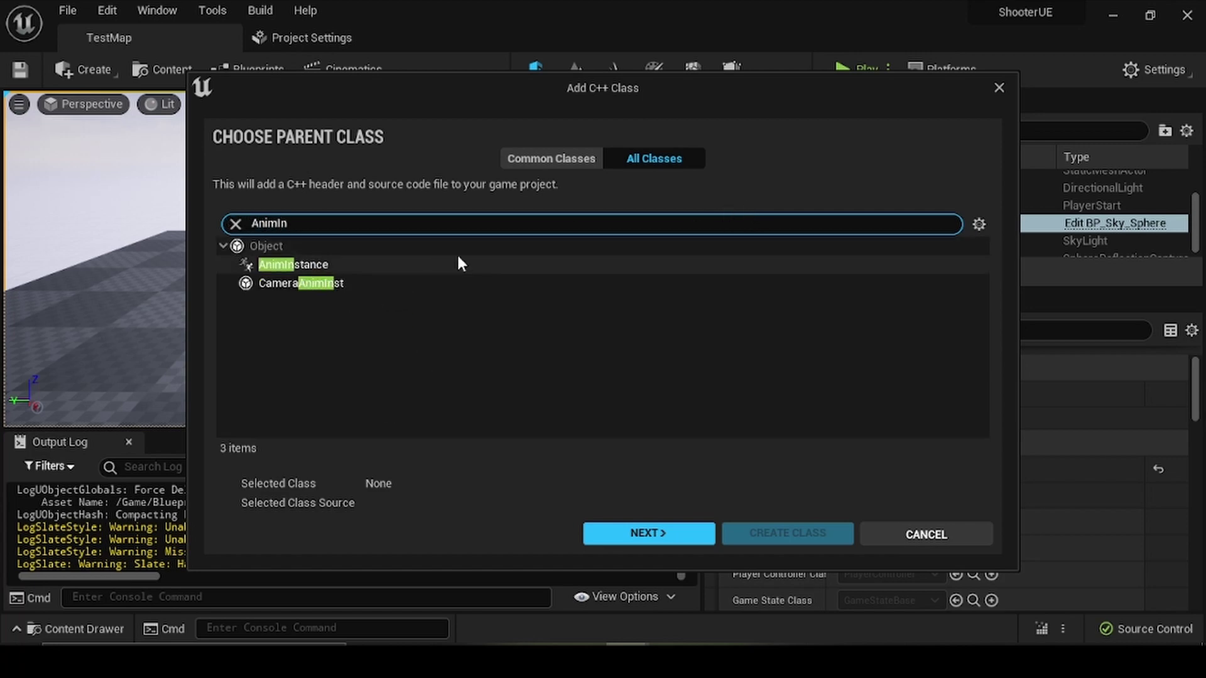
{"action": "left_click", "coordinate": [475, 265]}
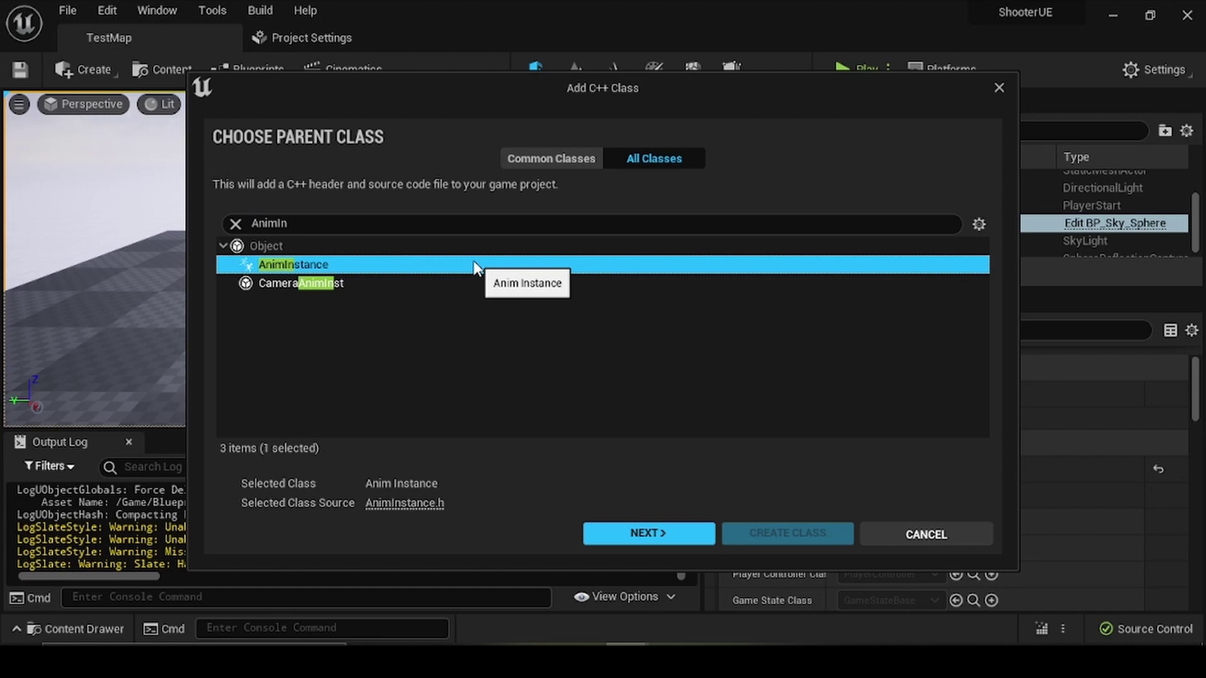
Rename the class from MyAnimInstance to PlayerAnimInstance and create it.
{"action": "left_click", "coordinate": [663, 541]}
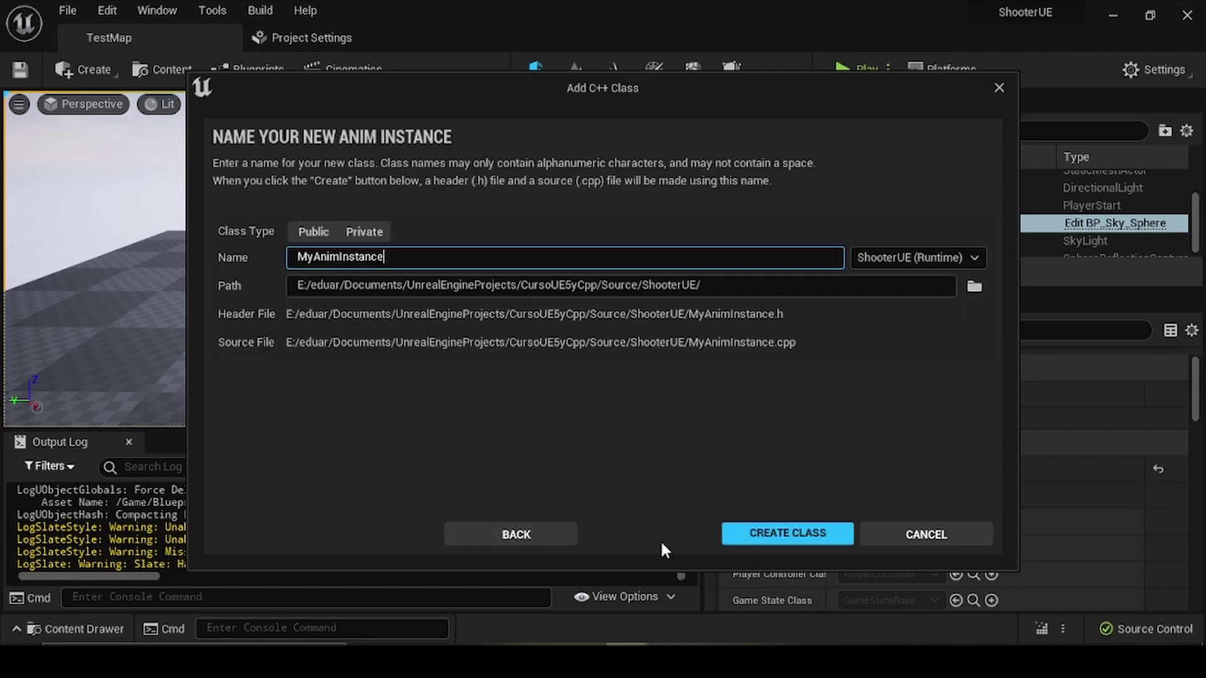
{"action": "key", "text": "Left"}
{"action": "key", "text": "Left"}
{"action": "key", "text": "Left"}
{"action": "key", "text": "Left"}
{"action": "key", "text": "Left"}
{"action": "key", "text": "Left"}
{"action": "key", "text": "Left"}
{"action": "key", "text": "Left"}
{"action": "key", "text": "Left"}
{"action": "key", "text": "Left"}
{"action": "key", "text": "BackSpace"}
{"action": "key", "text": "BackSpace"}
{"action": "type", "text": "Player"}
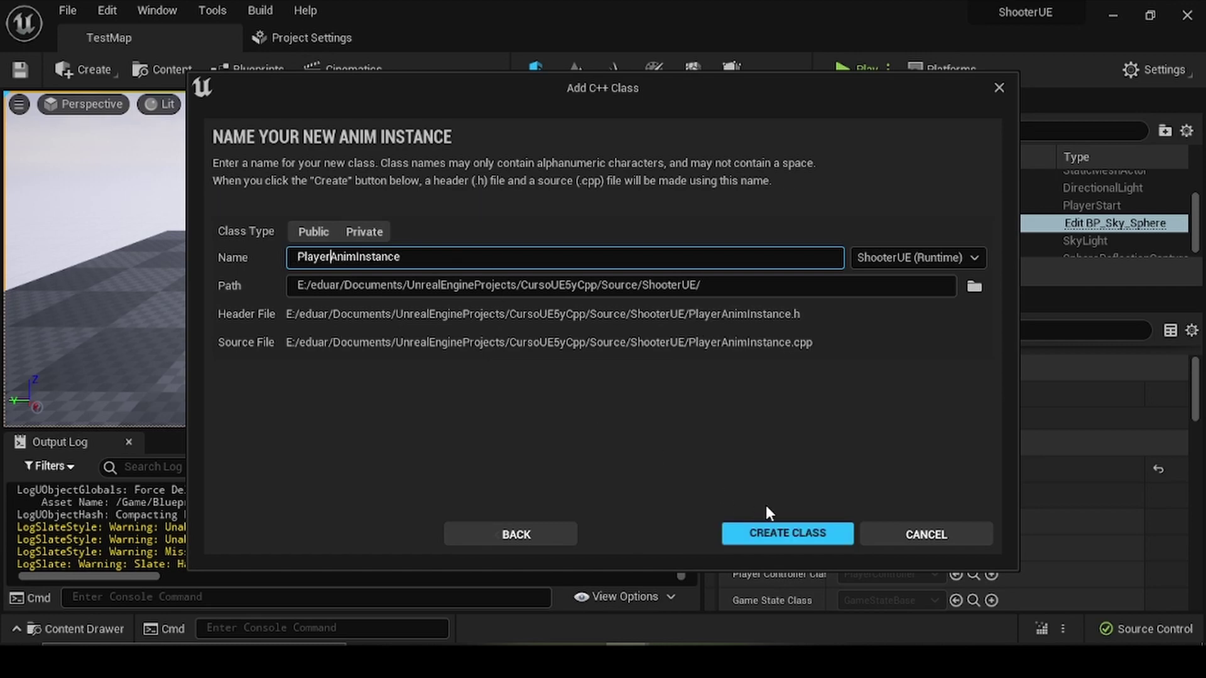
{"action": "left_click", "coordinate": [782, 539]}
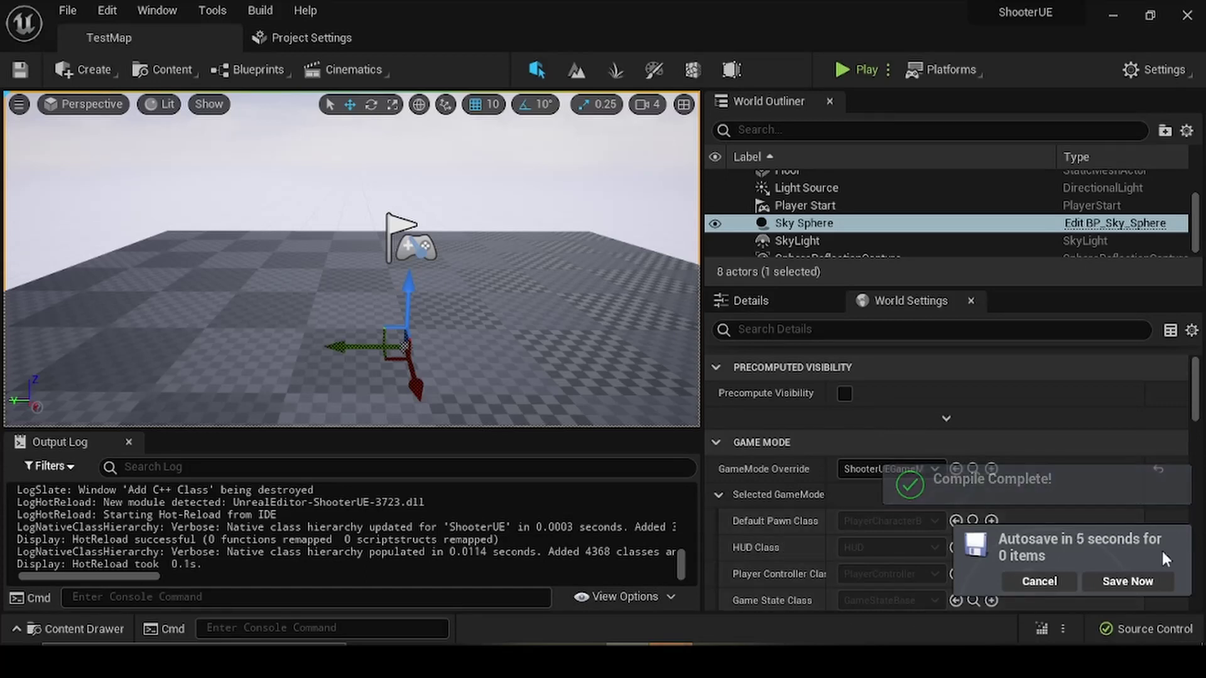
Save the project, reload all modified files in Visual Studio, and return to Unreal Editor.
{"action": "left_click", "coordinate": [1140, 582]}
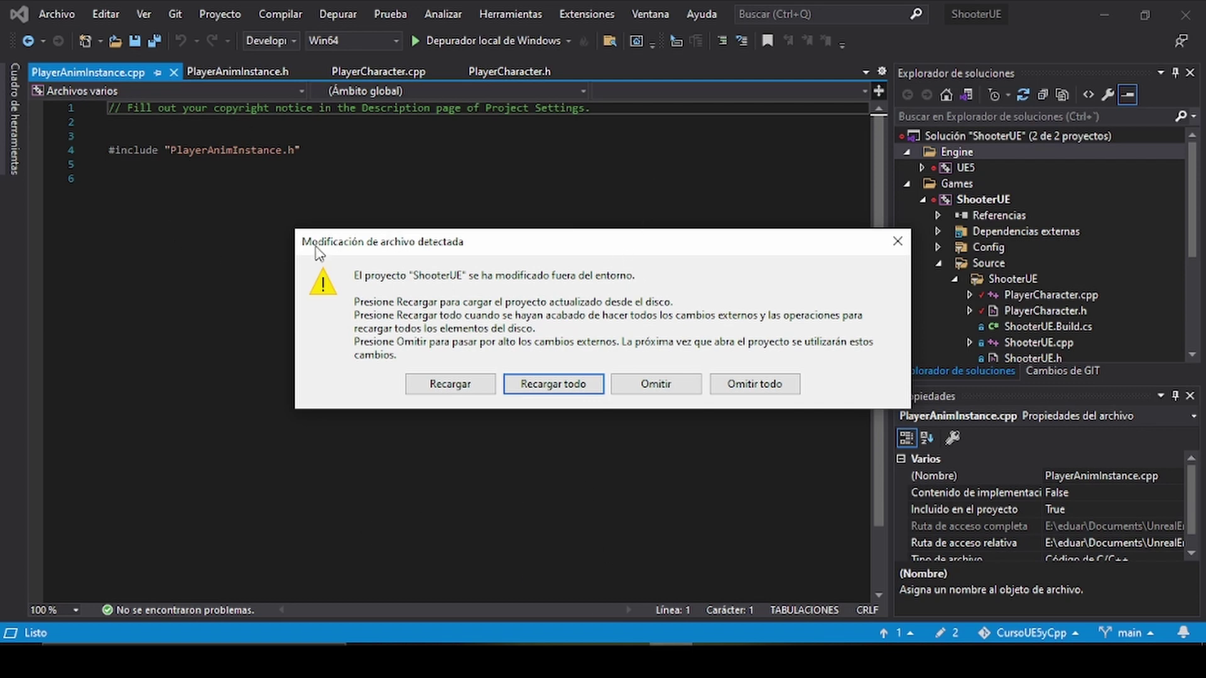
{"action": "left_click", "coordinate": [568, 385]}
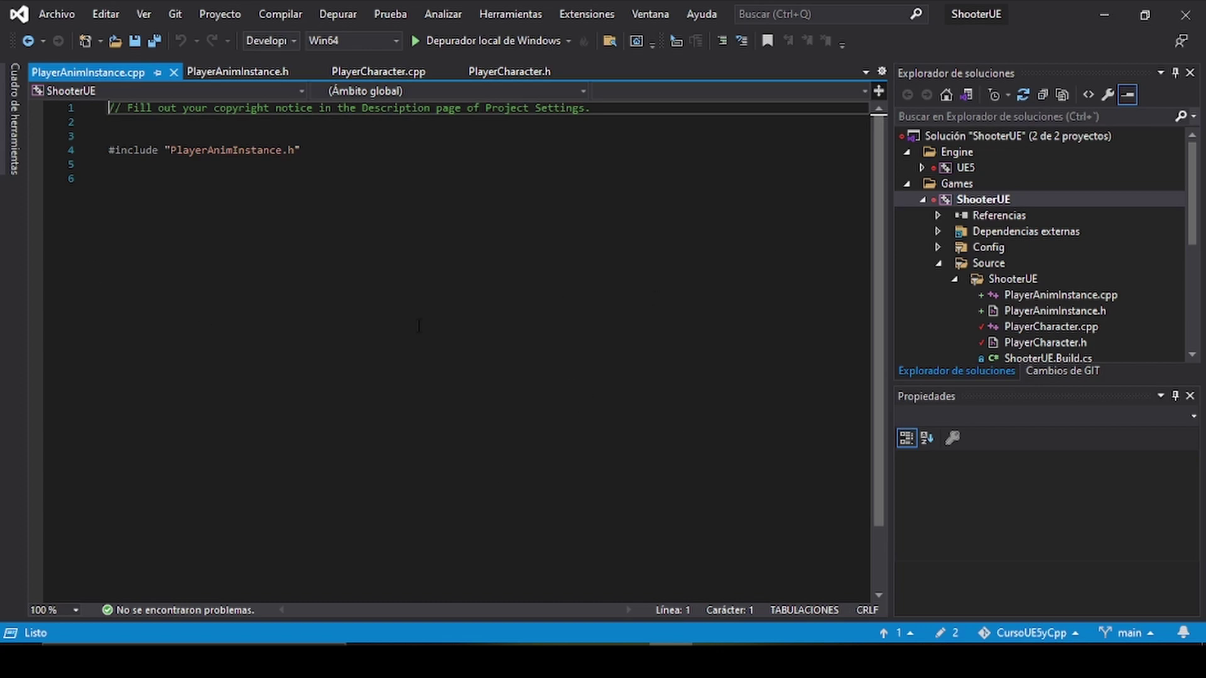
{"action": "left_click", "coordinate": [631, 641]}
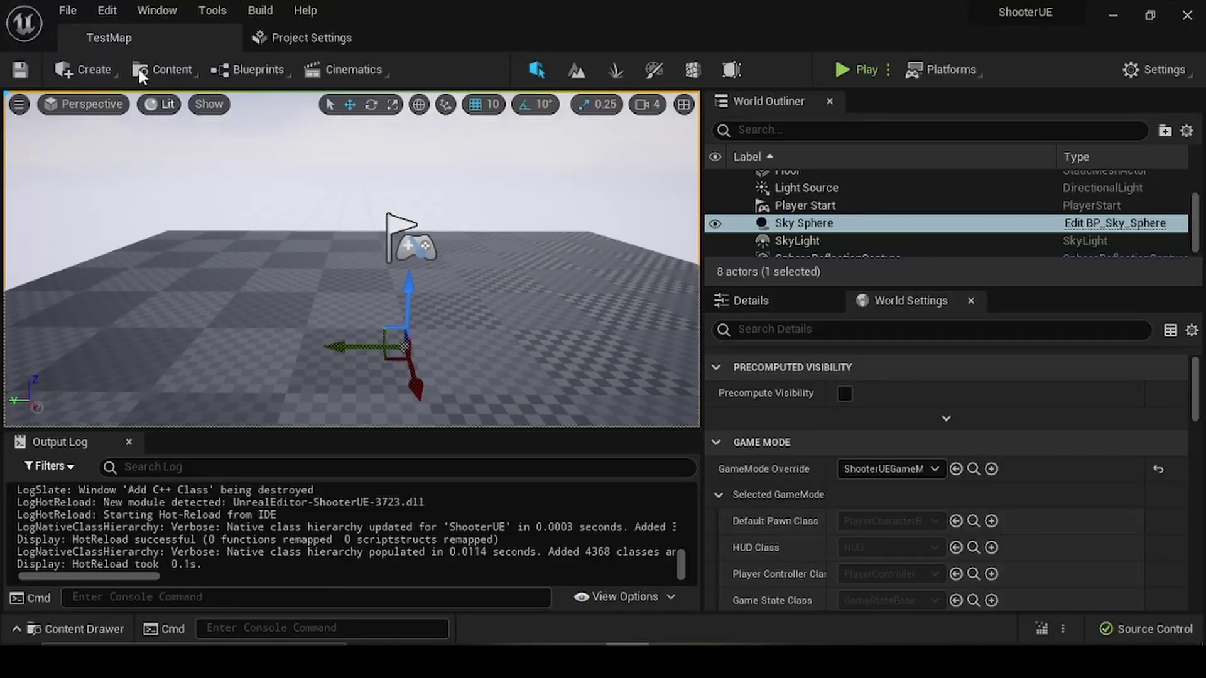
{"action": "left_click", "coordinate": [113, 9]}
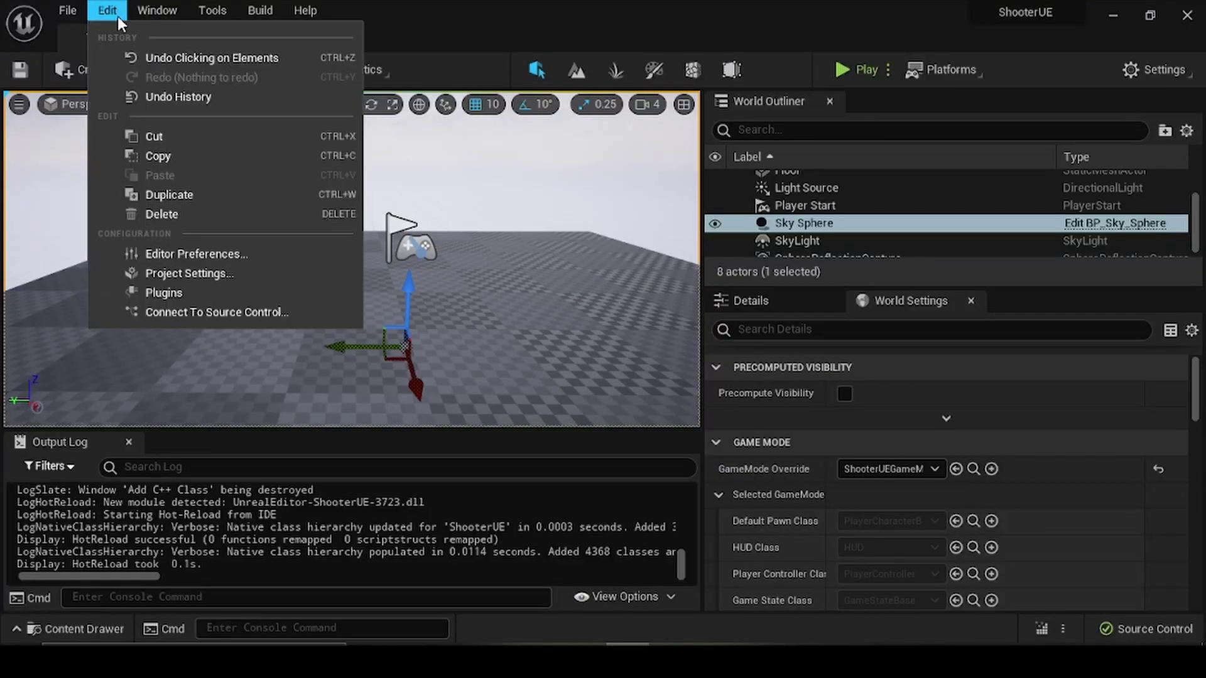
{"action": "left_click", "coordinate": [244, 253]}
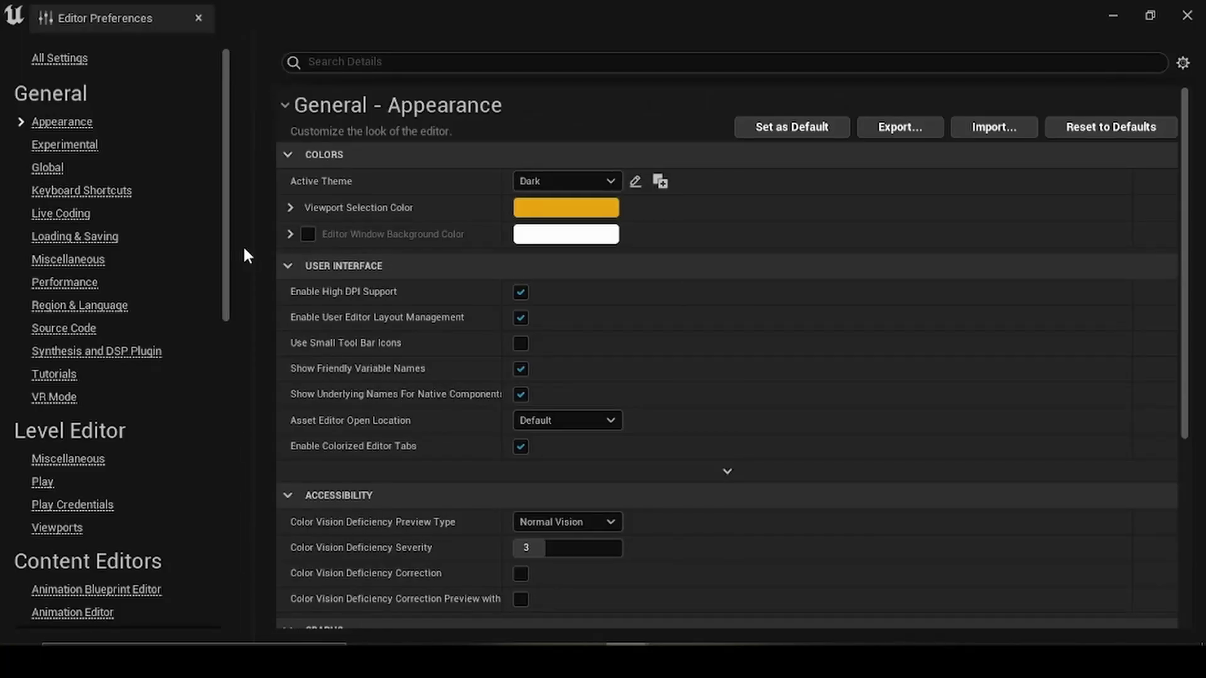
{"action": "left_click", "coordinate": [87, 331]}
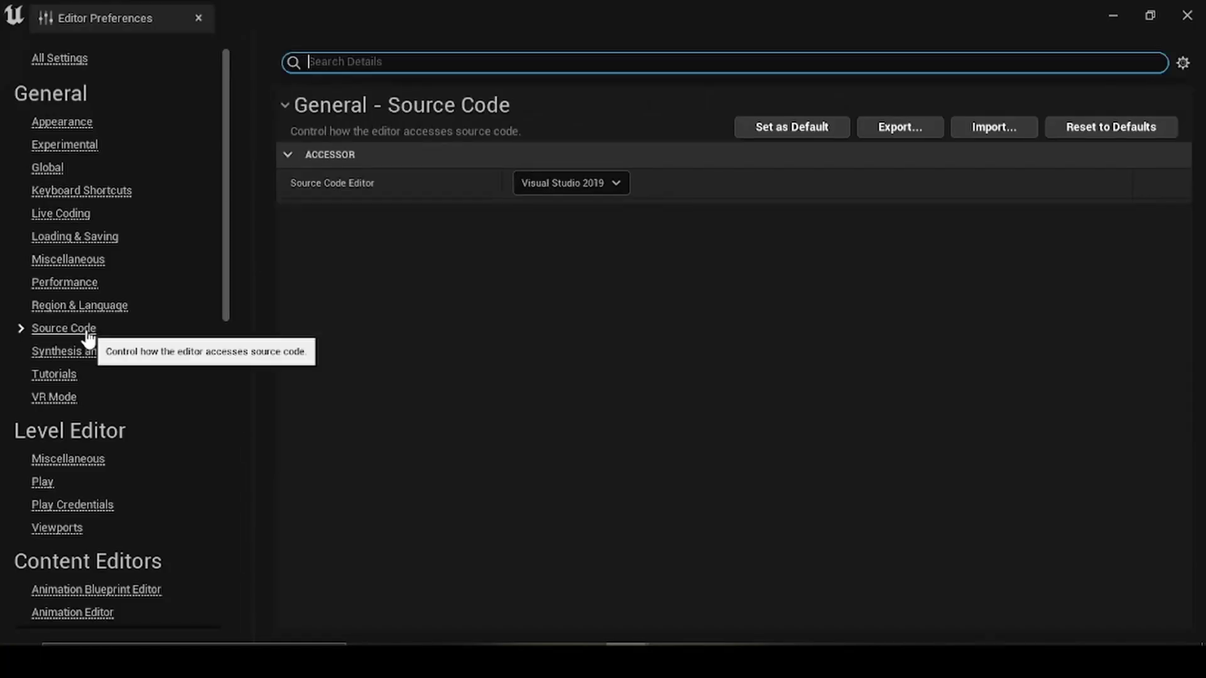
{"action": "left_click", "coordinate": [602, 184]}
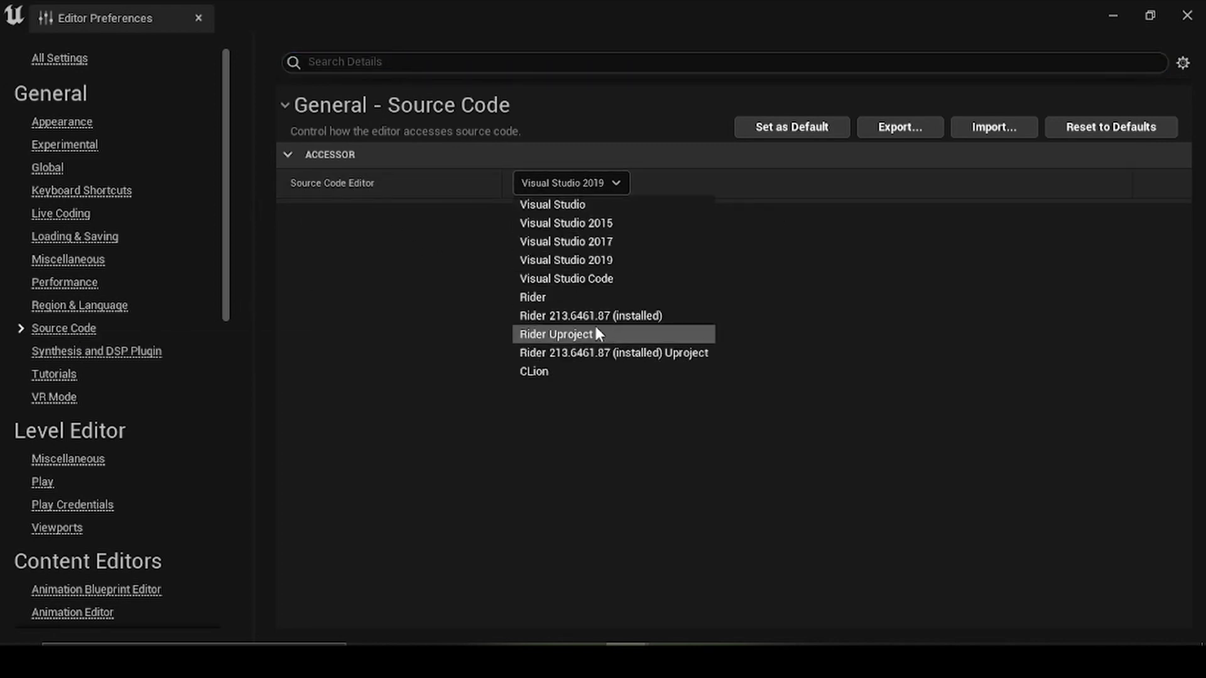
{"action": "left_click", "coordinate": [420, 271]}
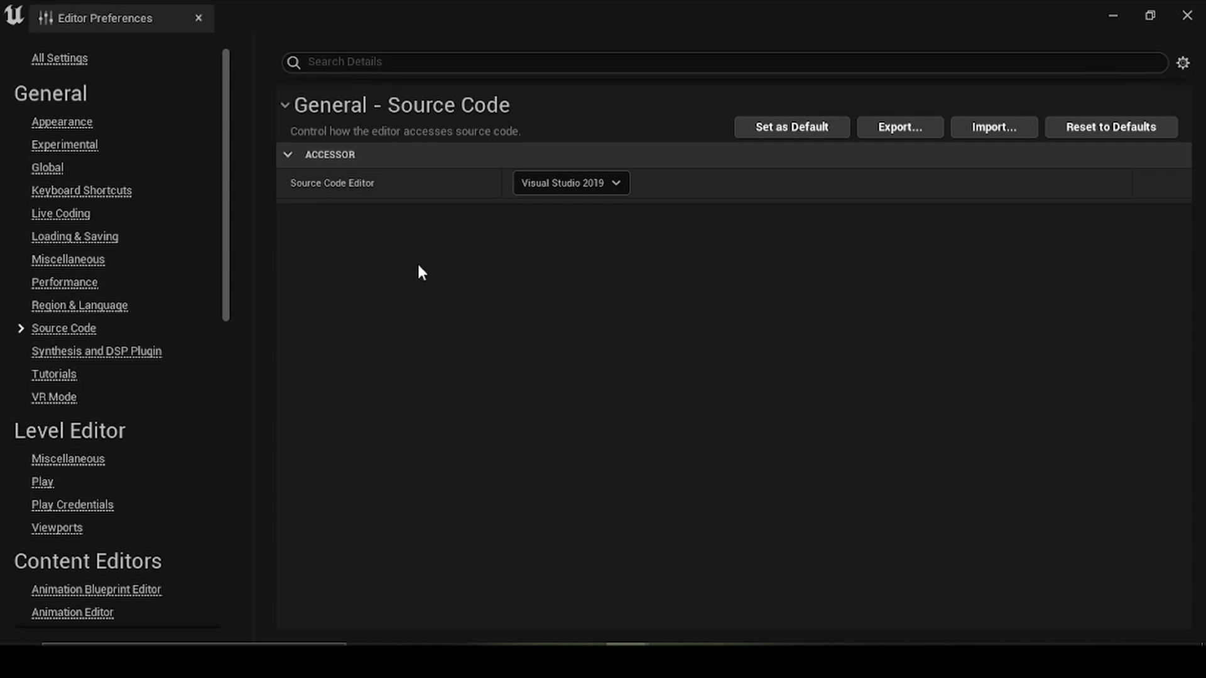
{"action": "left_click", "coordinate": [1187, 15]}
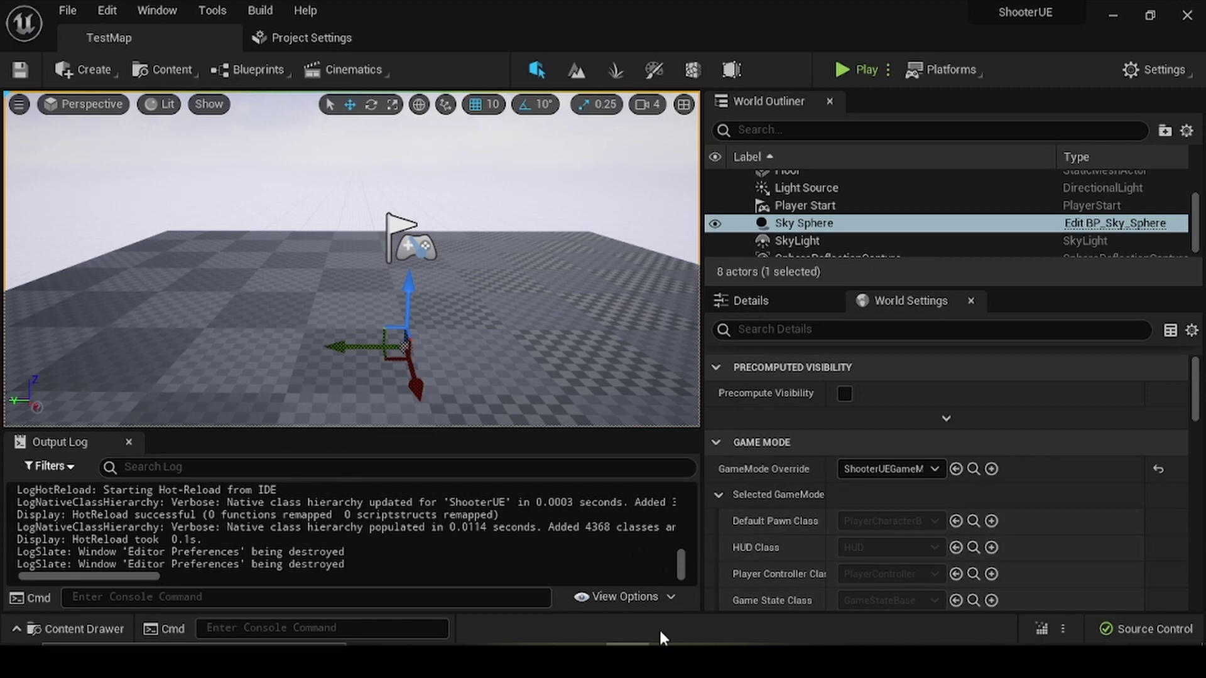
In Visual Studio, review the PlayerAnimInstance.h header's includes, GENERATED_BODY() and UAnimInstance parent.
{"action": "left_click", "coordinate": [670, 659]}
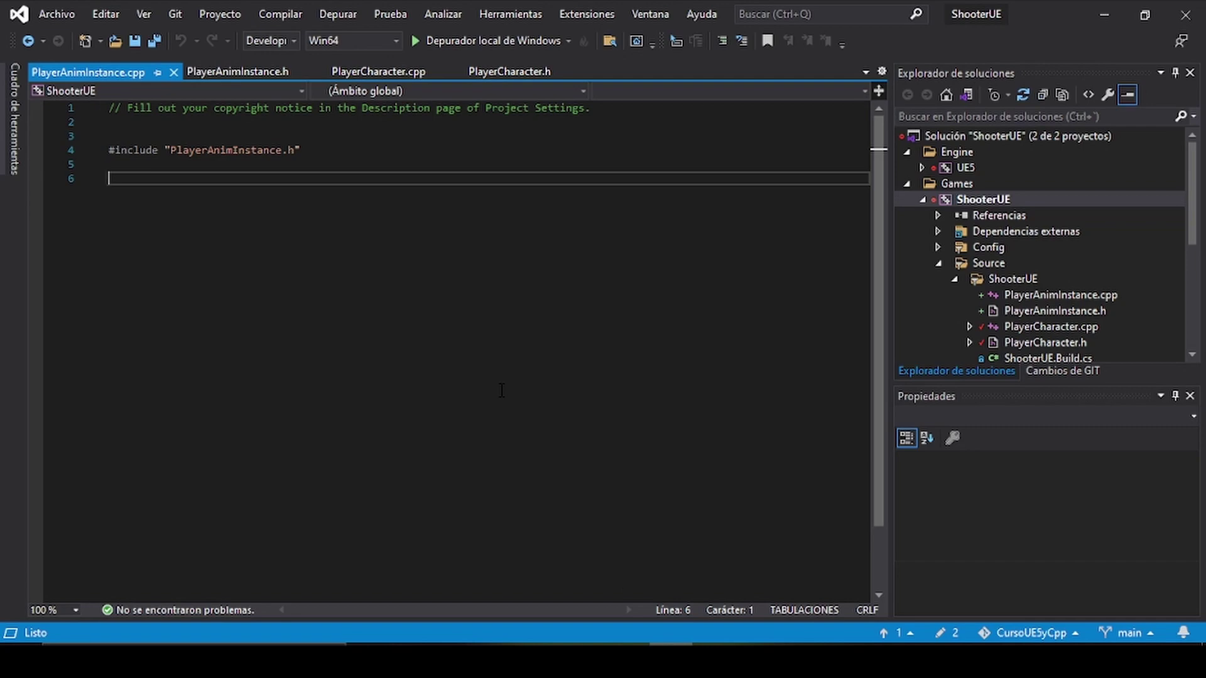
{"action": "left_click", "coordinate": [240, 73]}
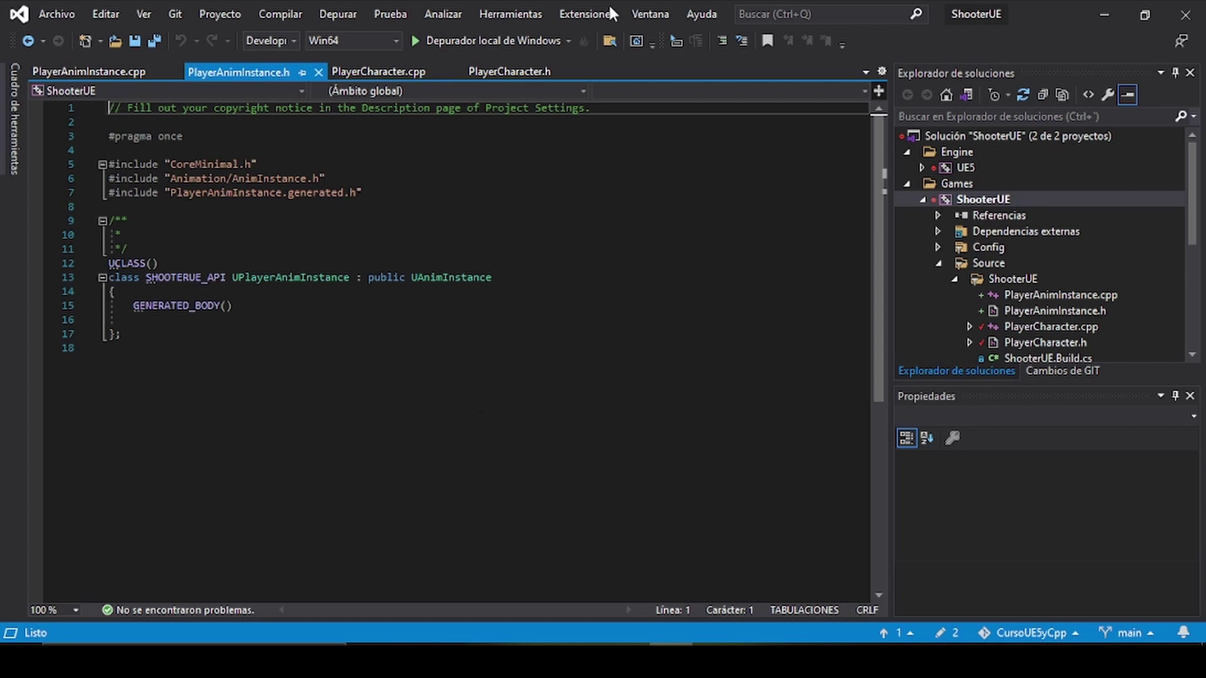
{"action": "left_click_drag", "start_coordinate": [133, 306], "coordinate": [232, 306]}
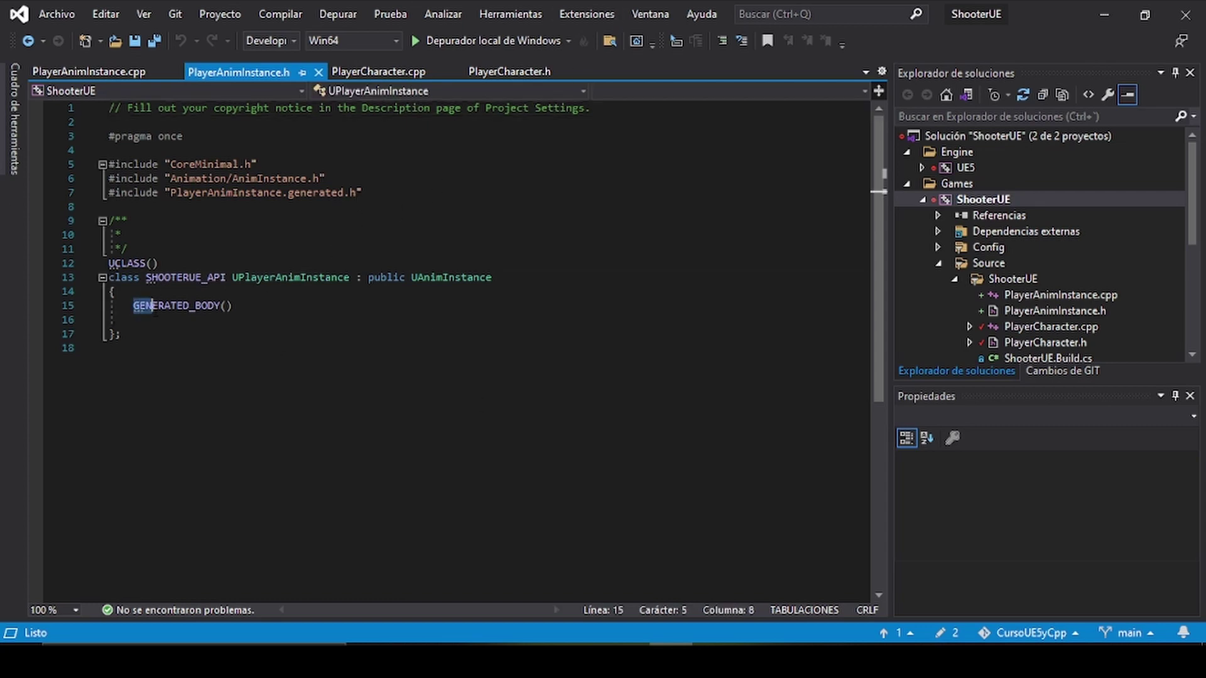
{"action": "left_click_drag", "start_coordinate": [363, 192], "coordinate": [108, 165]}
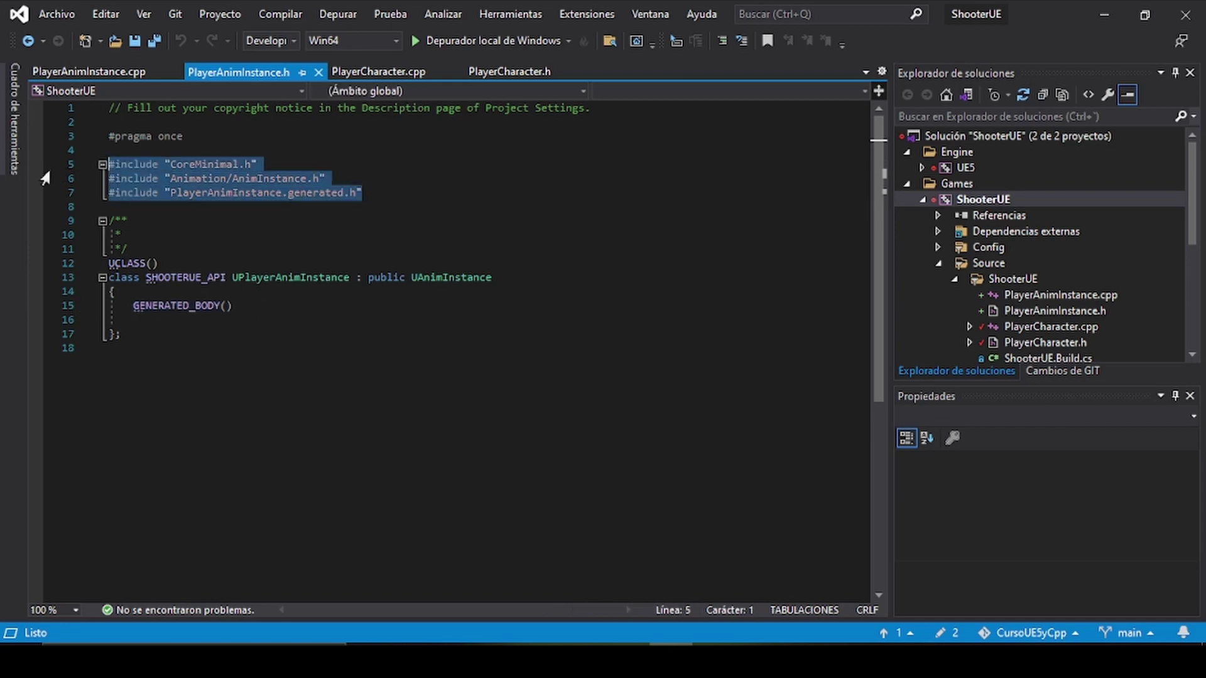
{"action": "double_click", "coordinate": [273, 179]}
{"action": "double_click", "coordinate": [432, 277]}
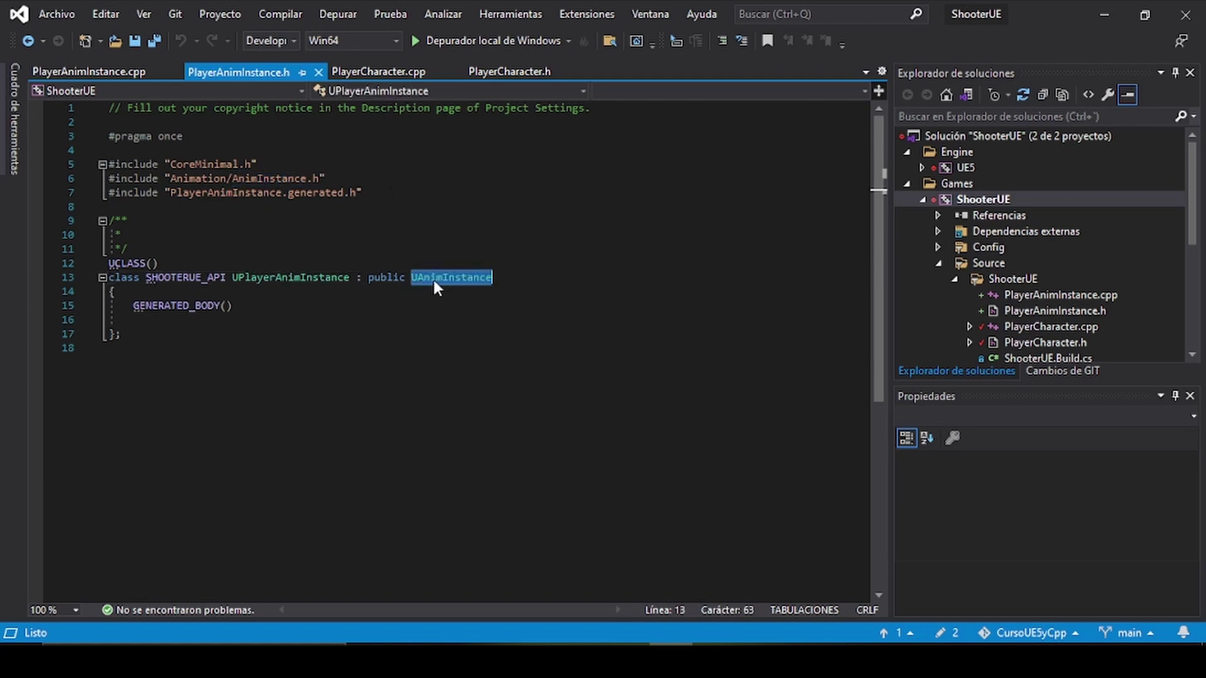
{"action": "left_click", "coordinate": [108, 73]}
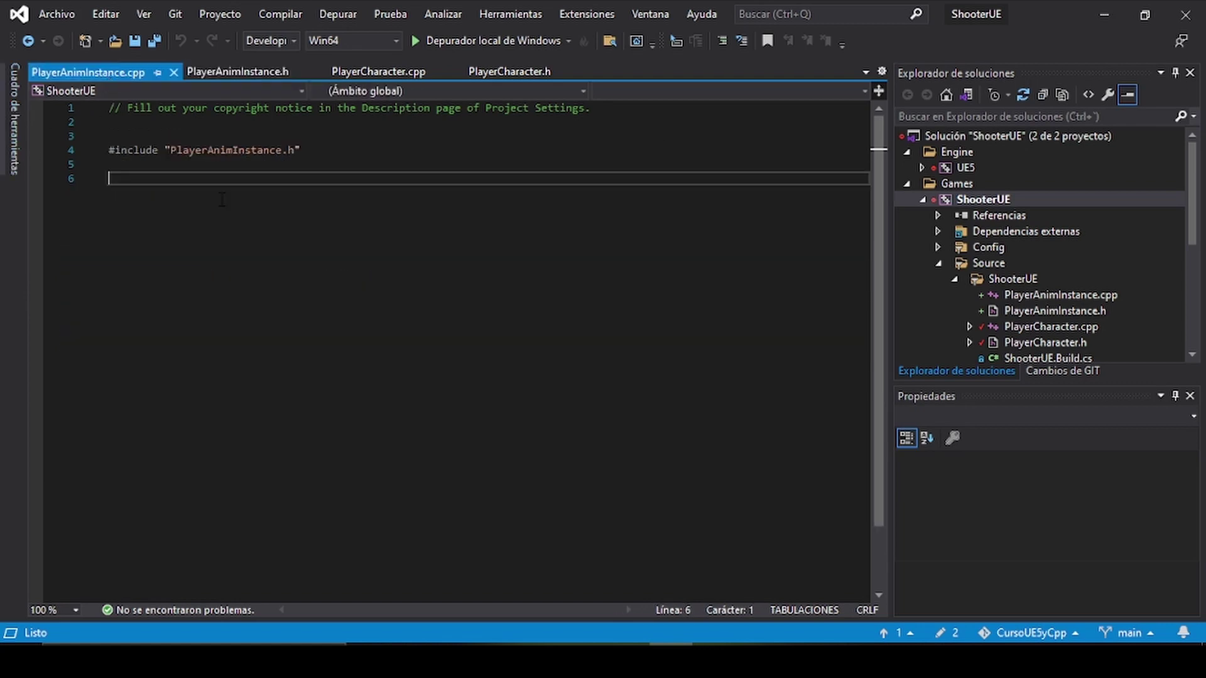
{"action": "left_click", "coordinate": [242, 74]}
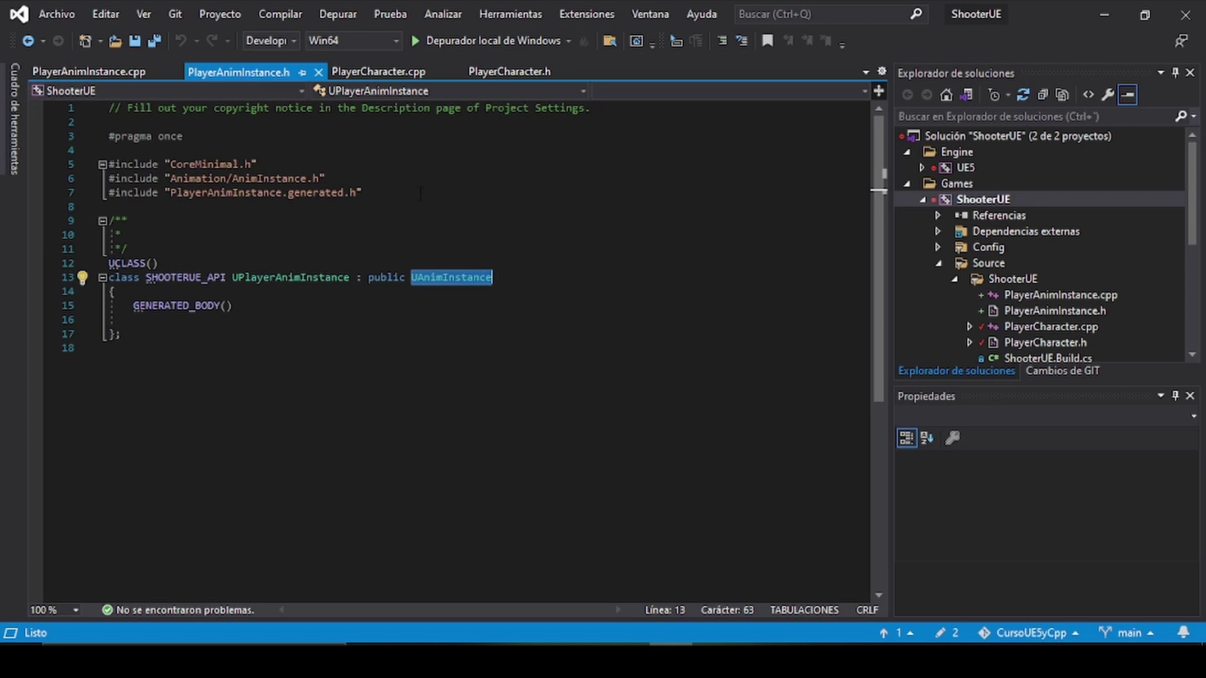
Add 'public:' with void UpdateAnimationProperties(float Deltatime); below GENERATED_BODY() and save.
{"action": "left_click", "coordinate": [256, 320]}
{"action": "left_click", "coordinate": [274, 306]}
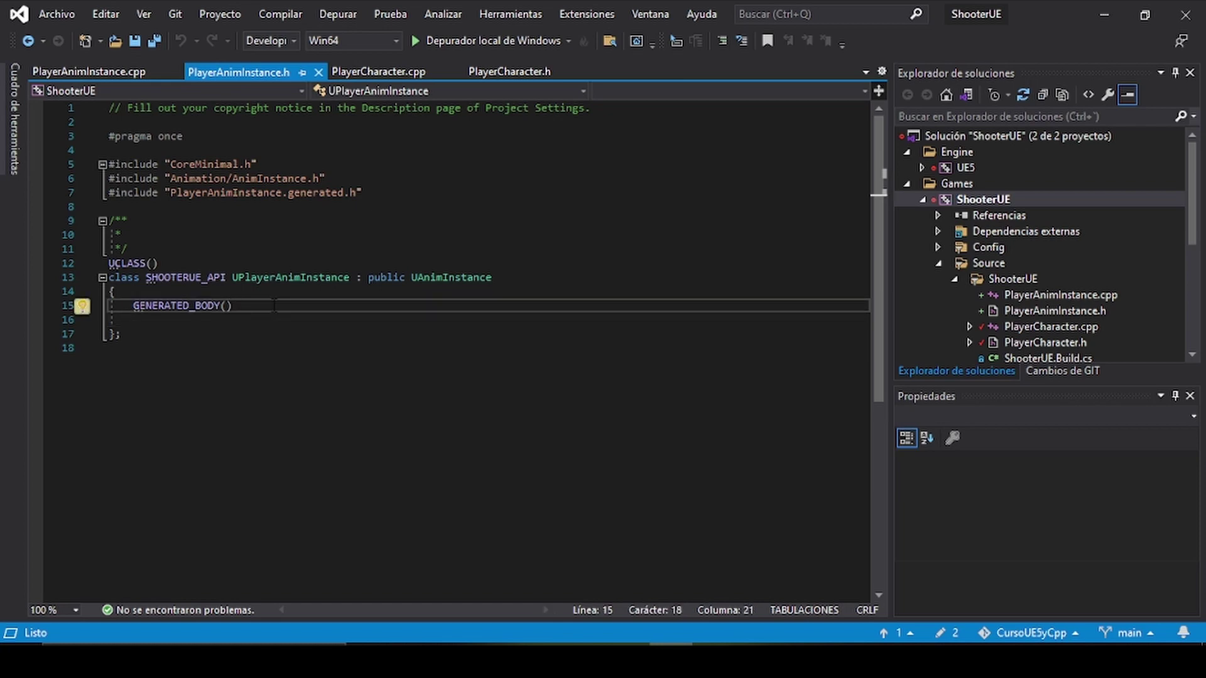
{"action": "key", "text": "Return"}
{"action": "key", "text": "Return"}
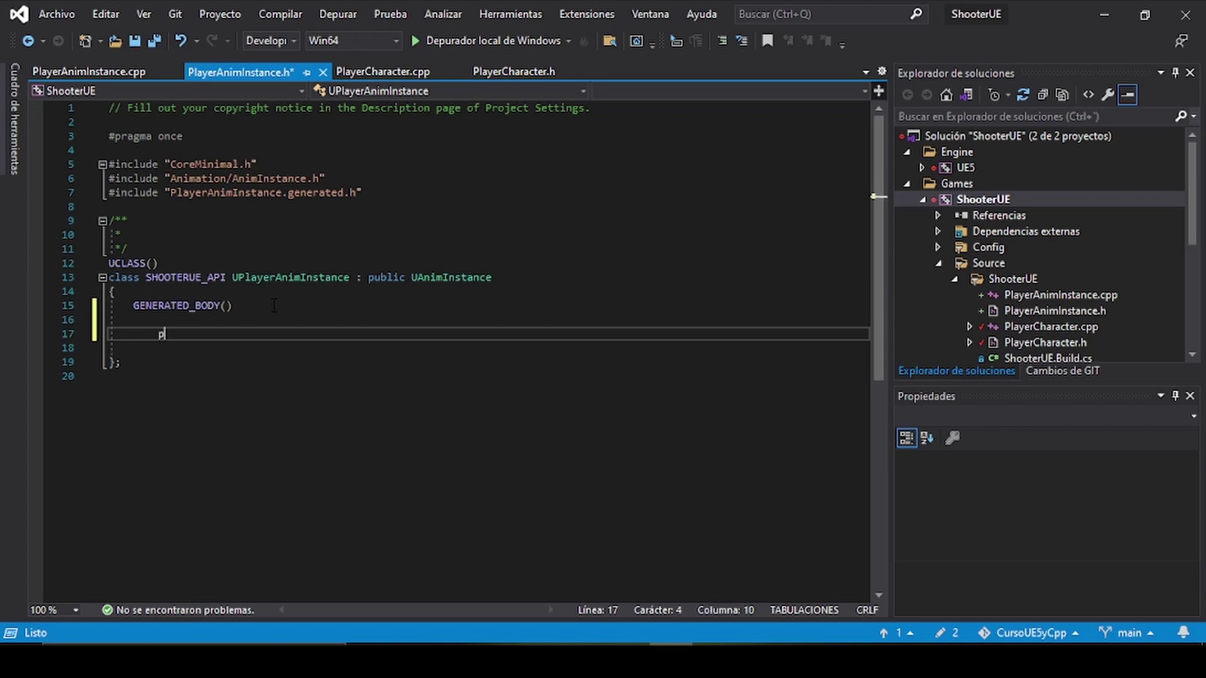
{"action": "type", "text": "public:"}
{"action": "key", "text": "Return"}
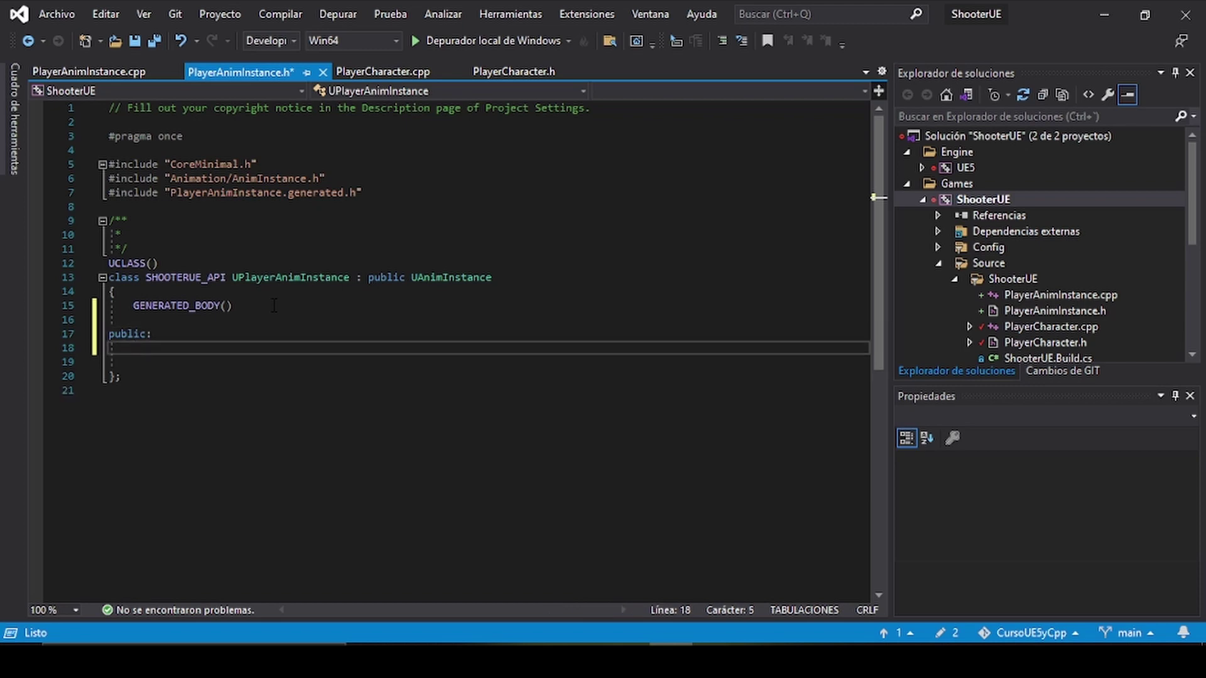
{"action": "type", "text": "void "}
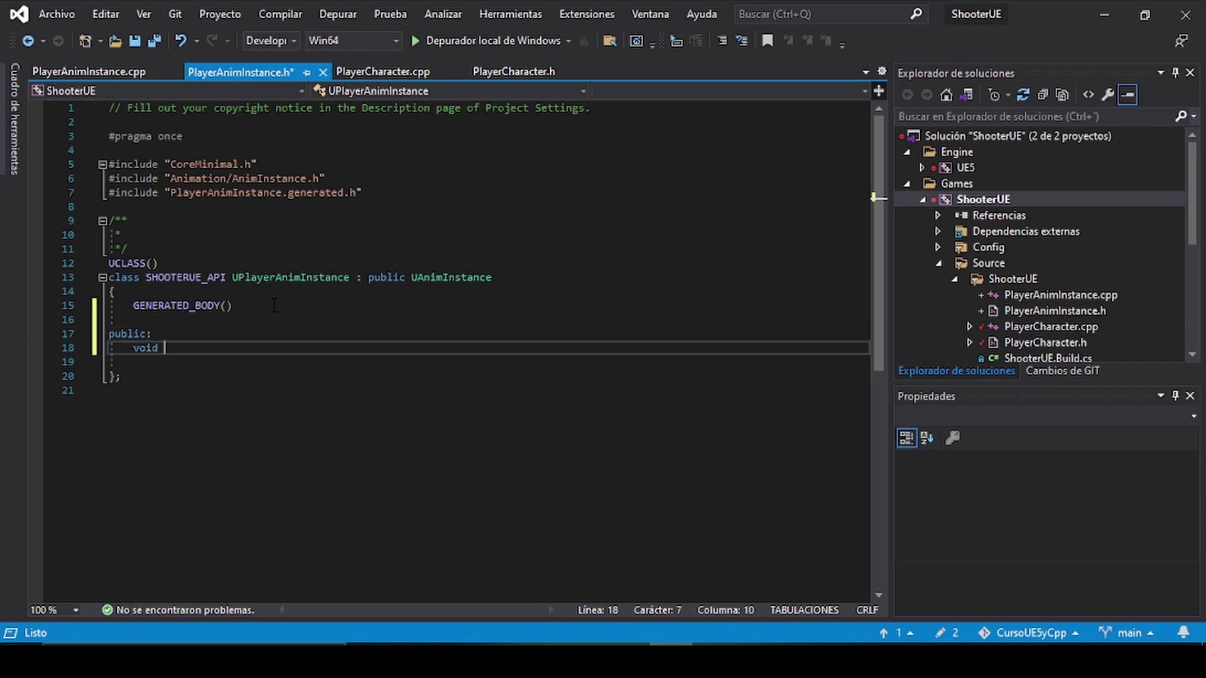
{"action": "type", "text": "Update"}
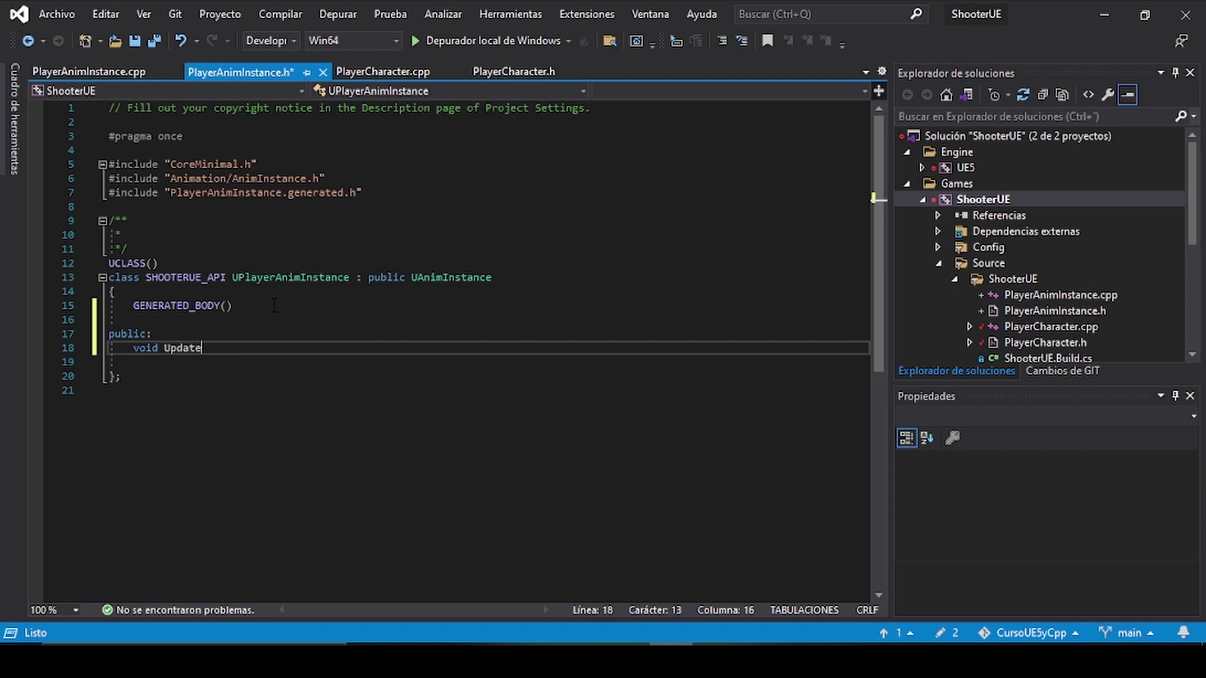
{"action": "type", "text": "Animation"}
{"action": "type", "text": "Pro"}
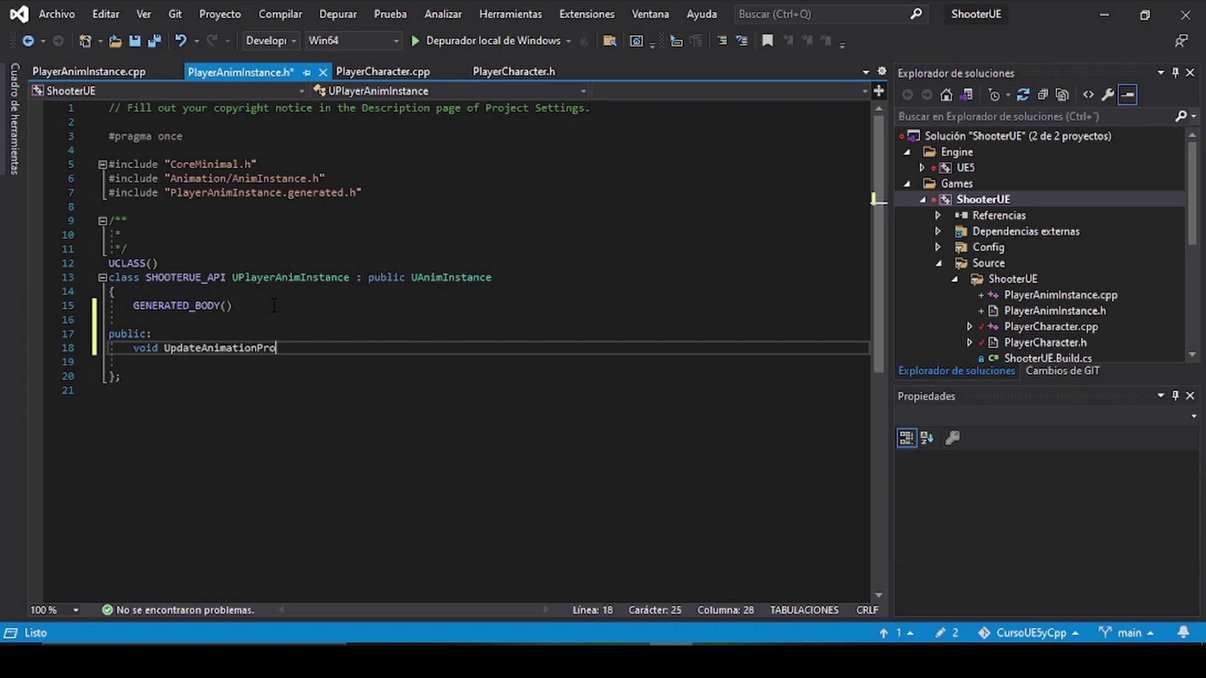
{"action": "type", "text": "perties("}
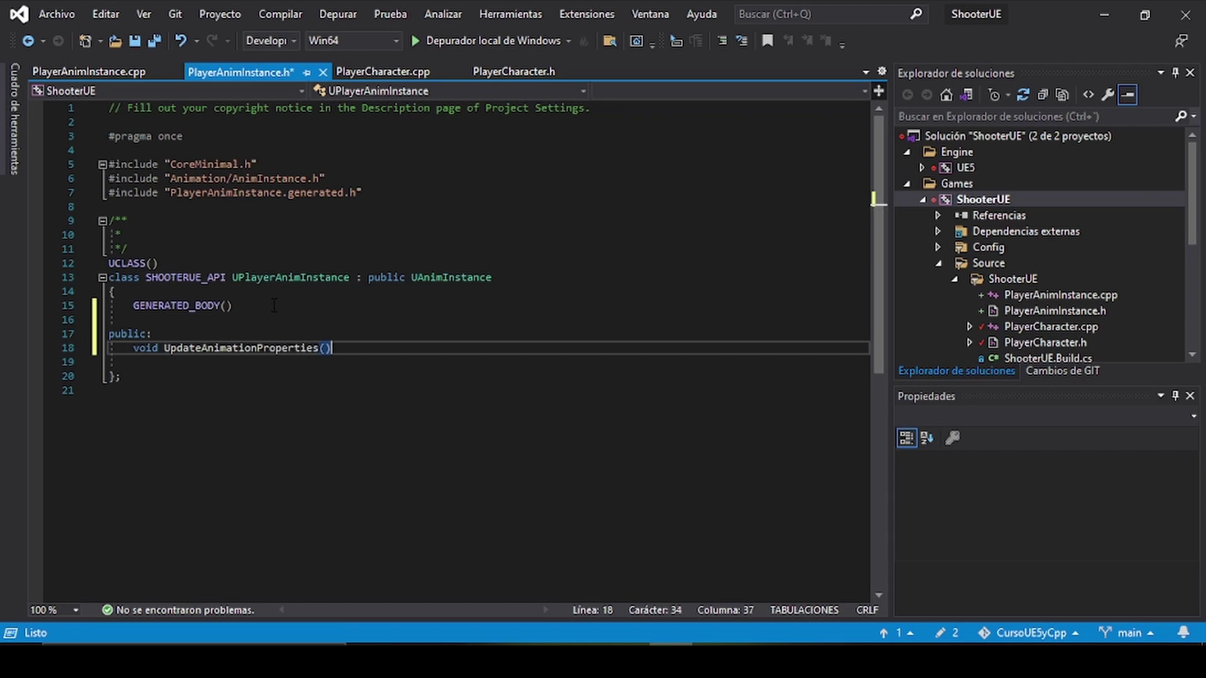
{"action": "type", "text": "float "}
{"action": "type", "text": "De"}
{"action": "type", "text": "ltatim"}
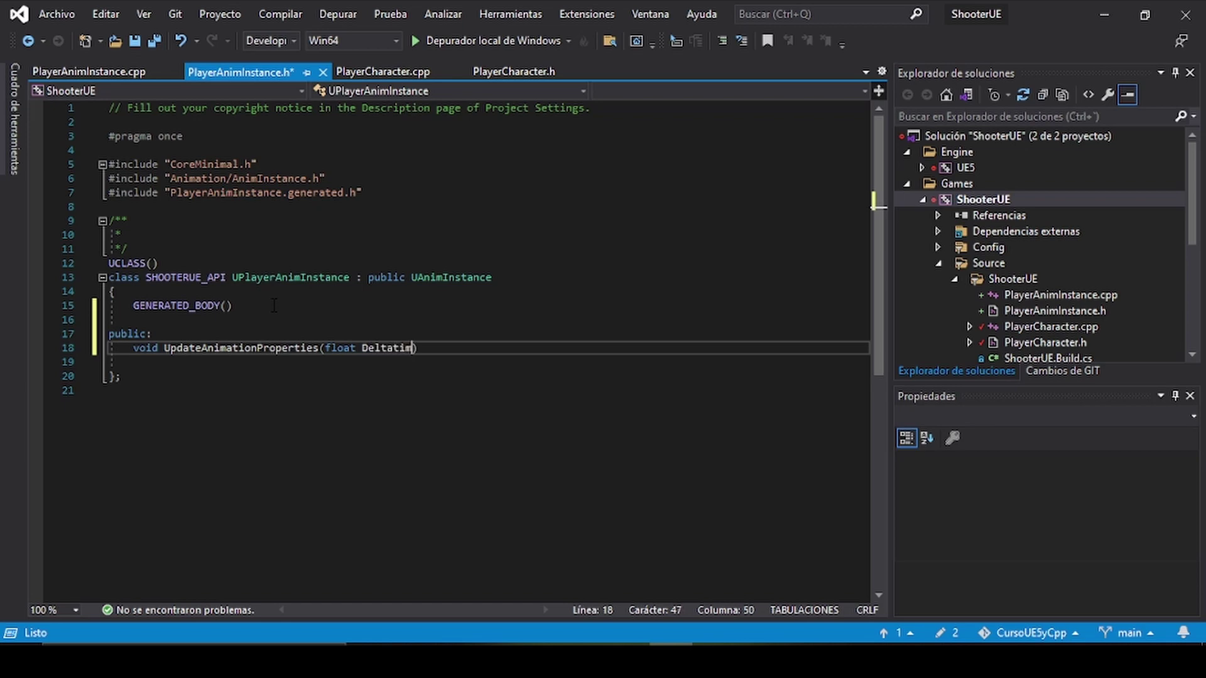
{"action": "type", "text": "e);"}
{"action": "key", "text": "ctrl+s"}
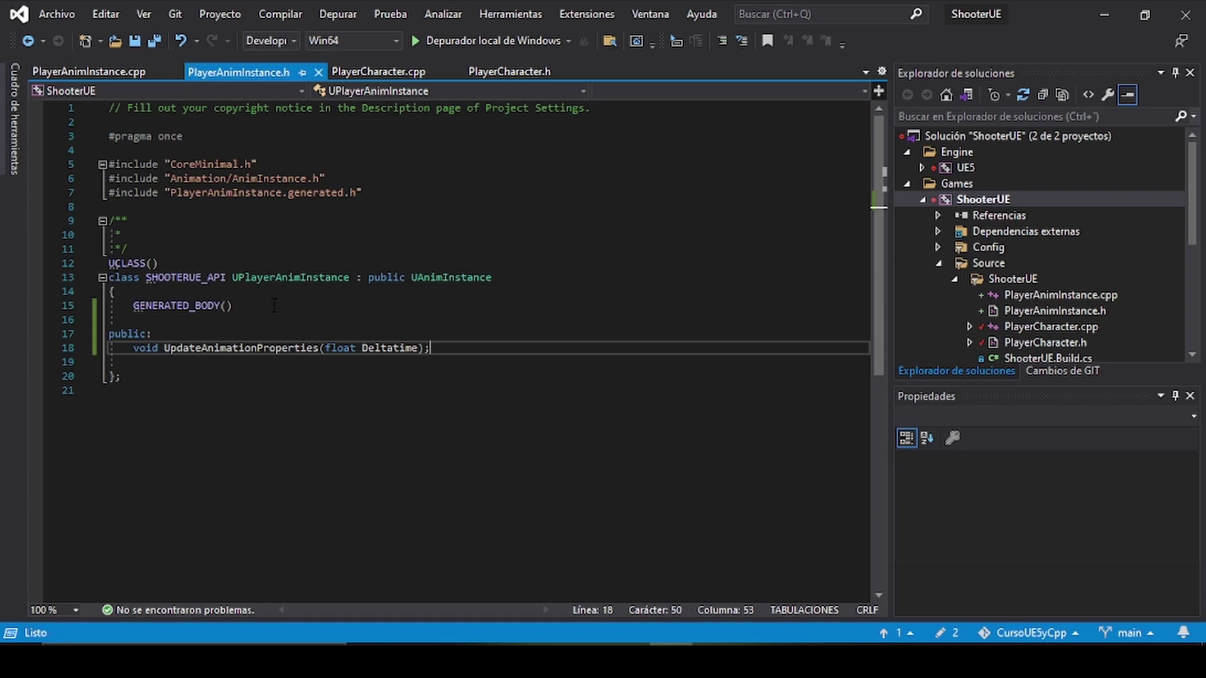
Show APlayerCharacter::Tick in PlayerCharacter.cpp and select its body lines.
{"action": "left_click", "coordinate": [402, 65]}
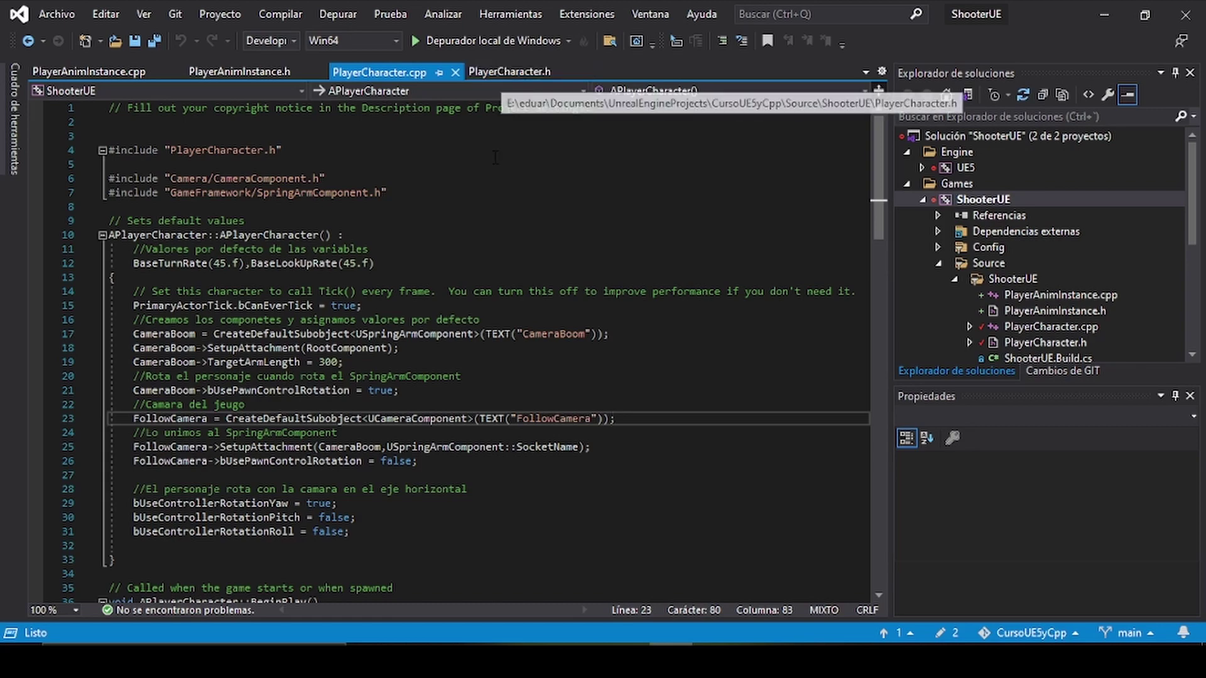
{"action": "scroll", "coordinate": [579, 336], "scroll_direction": "down", "scroll_amount": 5}
{"action": "scroll", "coordinate": [576, 338], "scroll_direction": "up", "scroll_amount": 2}
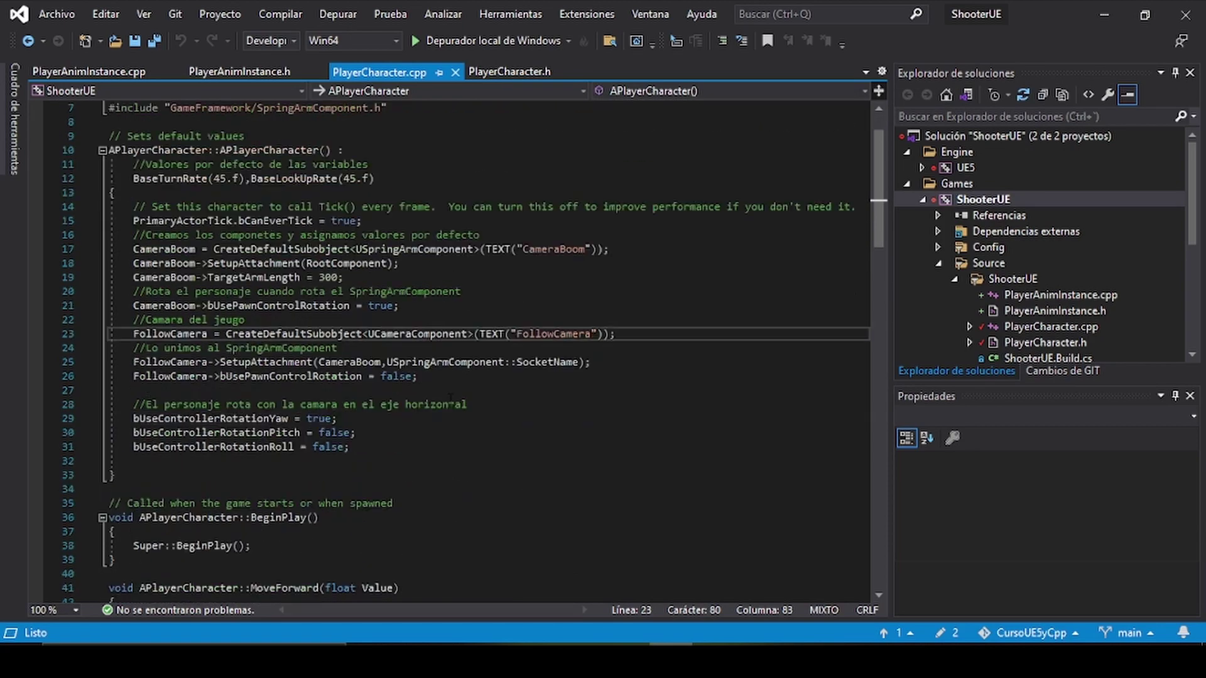
{"action": "scroll", "coordinate": [457, 398], "scroll_direction": "down", "scroll_amount": 10}
{"action": "scroll", "coordinate": [457, 398], "scroll_direction": "down", "scroll_amount": 5}
{"action": "scroll", "coordinate": [457, 397], "scroll_direction": "down", "scroll_amount": 2}
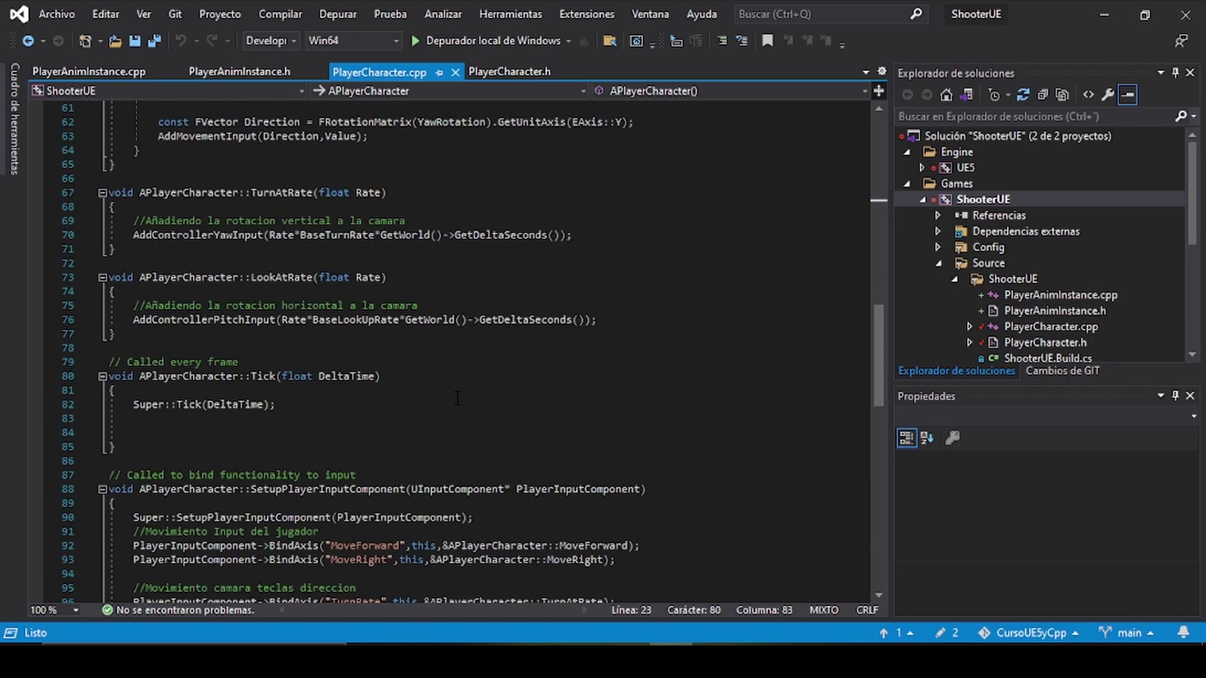
{"action": "left_click_drag", "start_coordinate": [158, 438], "coordinate": [111, 405]}
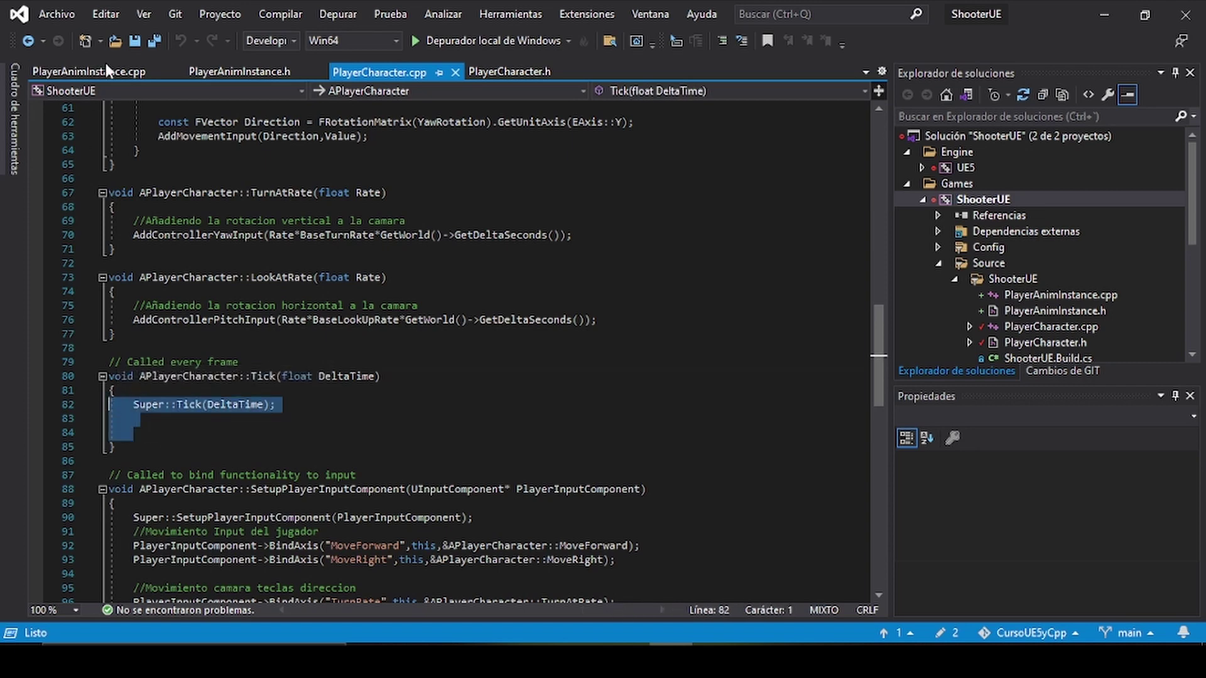
Declare virtual void NativeIntializeAnimation() override; below UpdateAnimationProperties and save the header.
{"action": "left_click", "coordinate": [82, 69]}
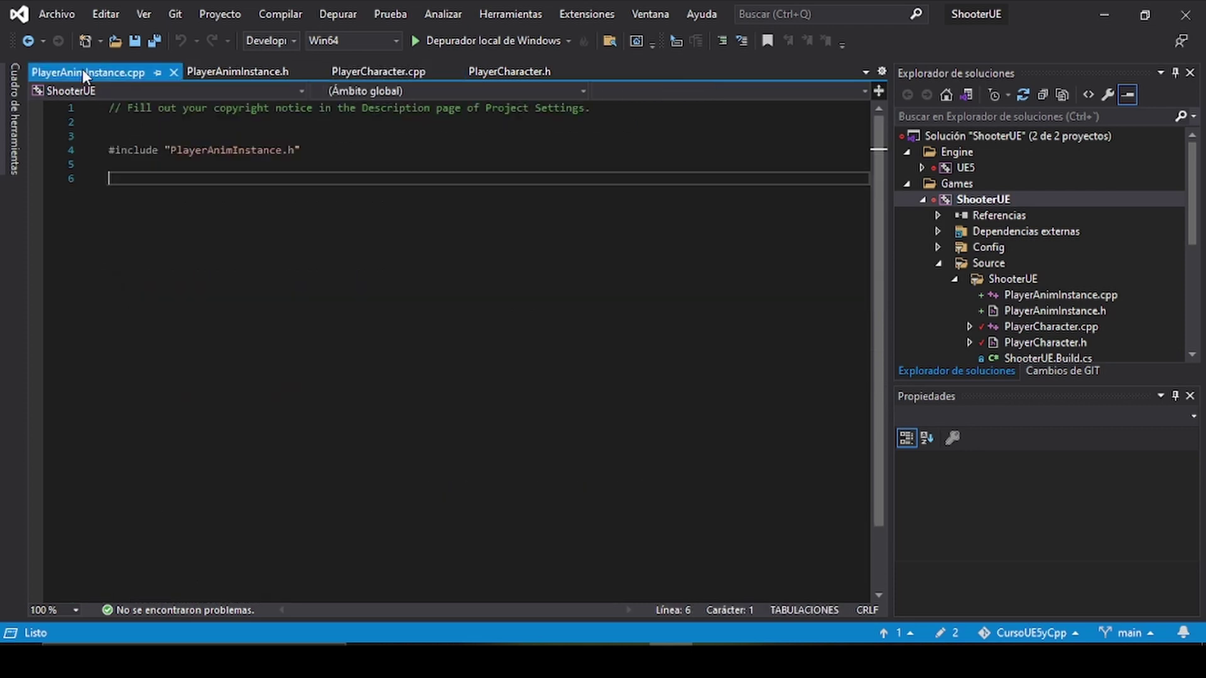
{"action": "left_click", "coordinate": [247, 68]}
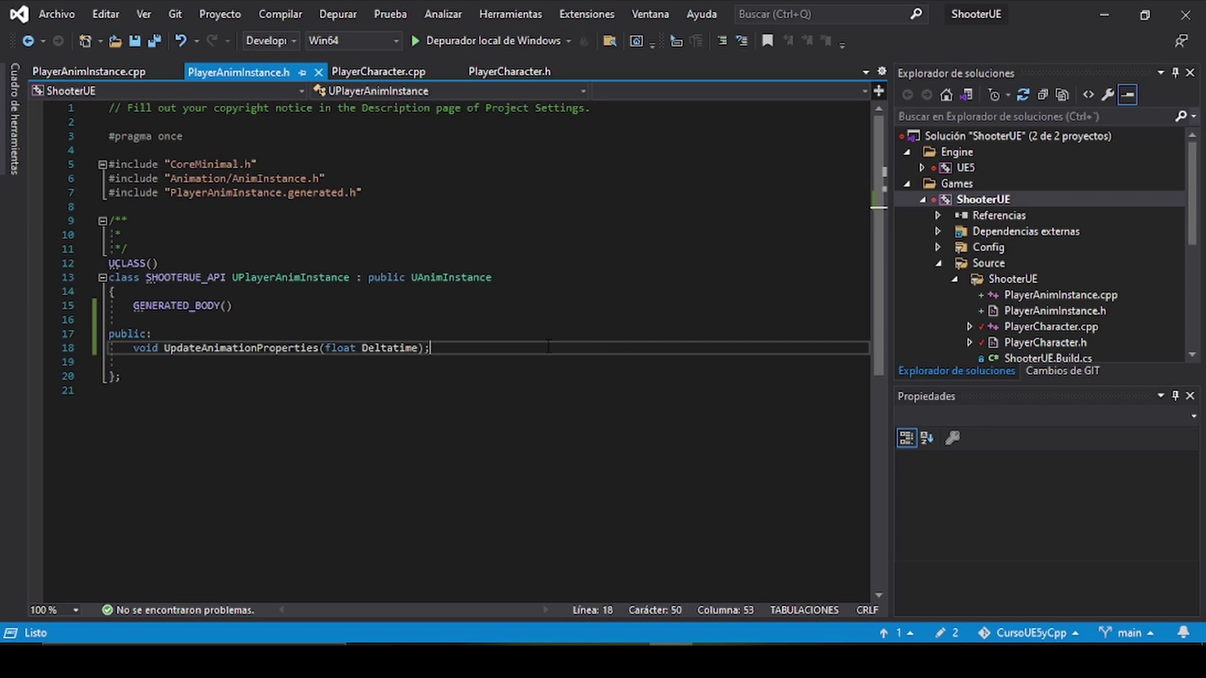
{"action": "key", "text": "Return"}
{"action": "key", "text": "Return"}
{"action": "type", "text": "virtu"}
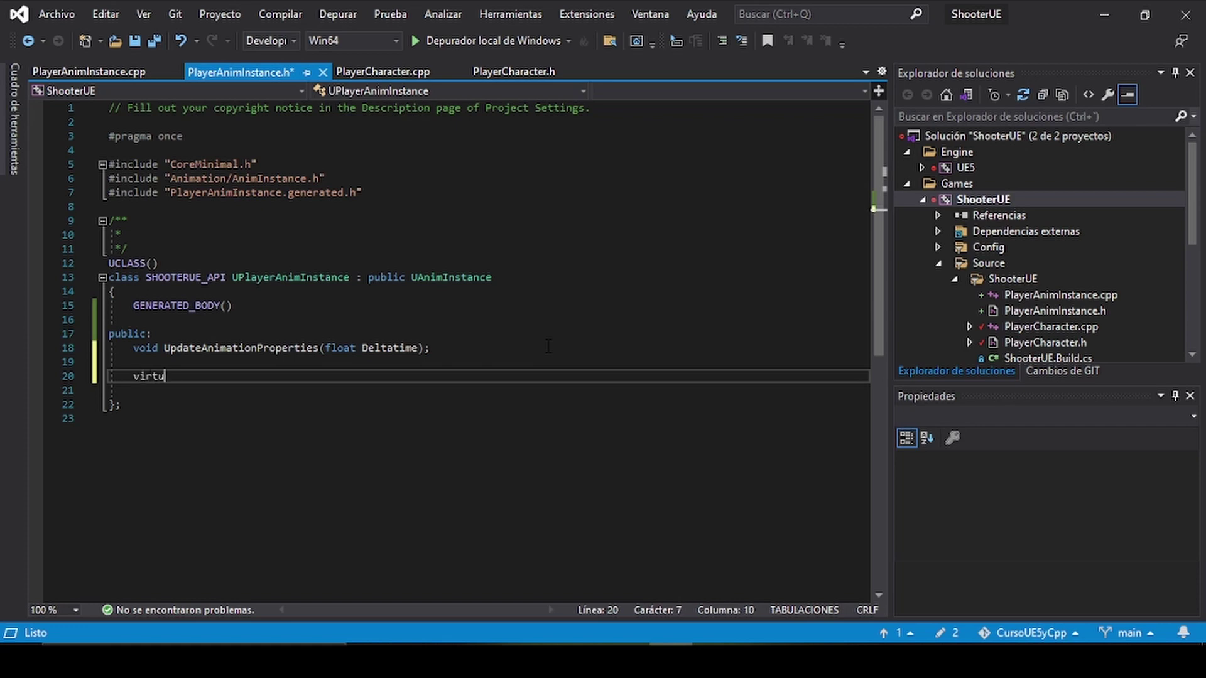
{"action": "type", "text": "al void"}
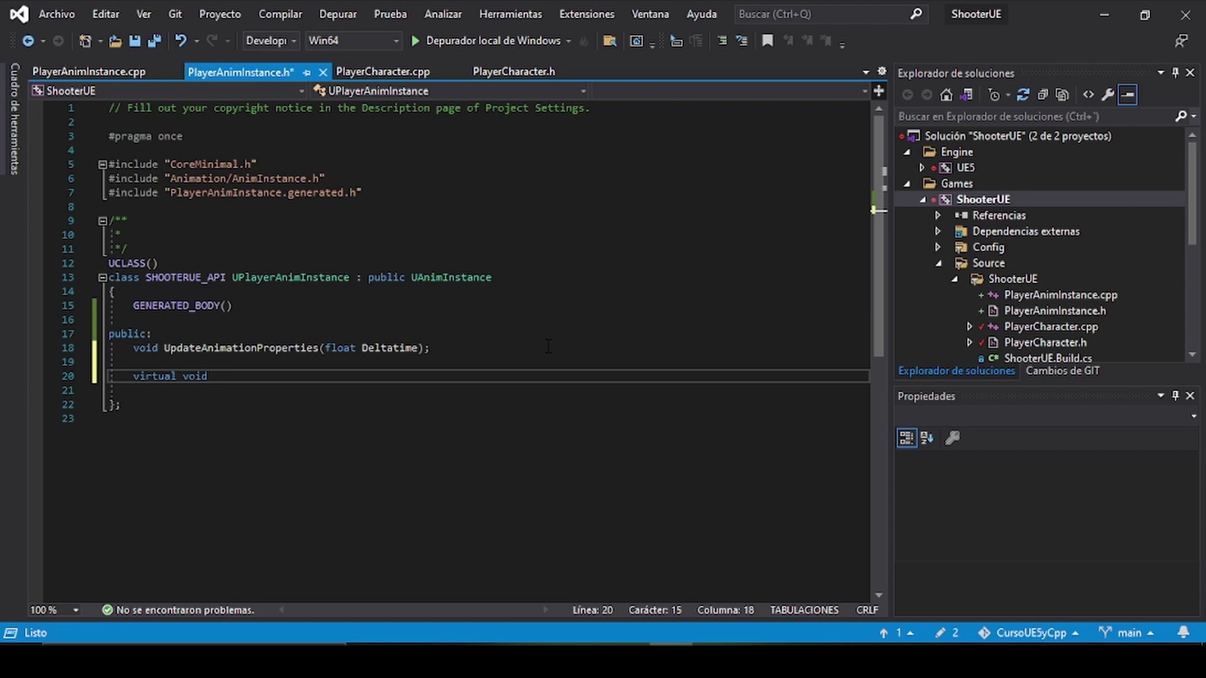
{"action": "type", "text": "Nati"}
{"action": "type", "text": "veI"}
{"action": "type", "text": "nti"}
{"action": "type", "text": "alize"}
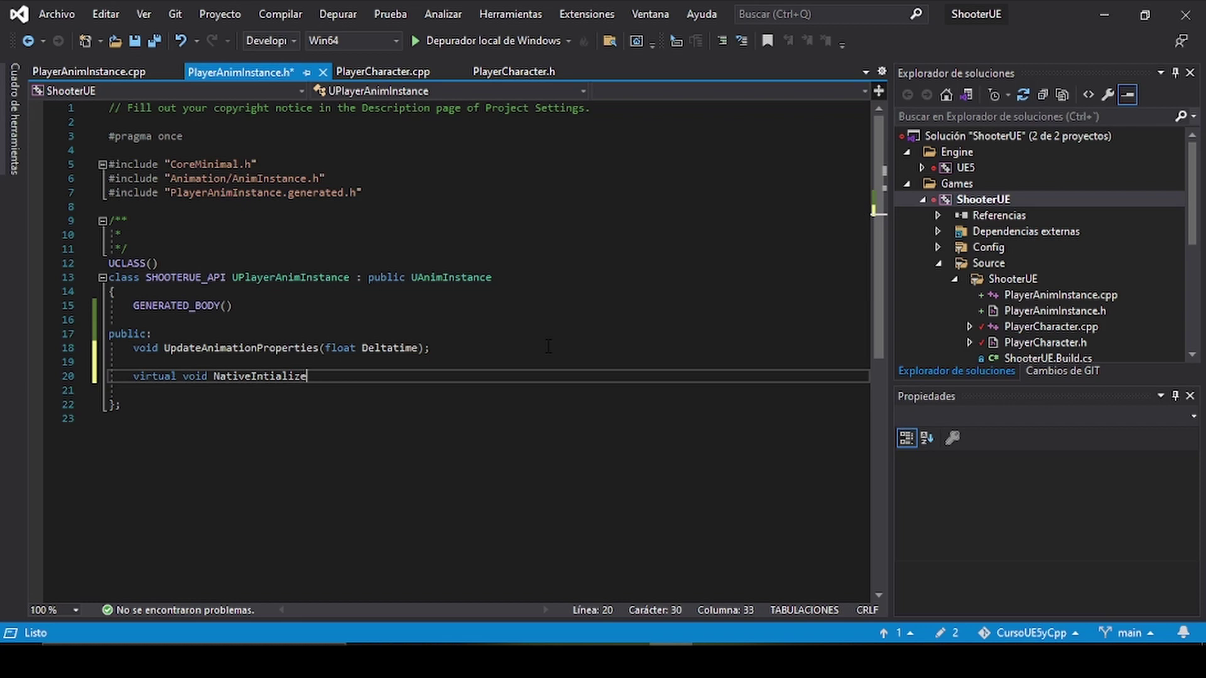
{"action": "type", "text": "Animati"}
{"action": "type", "text": "on() "}
{"action": "type", "text": "override"}
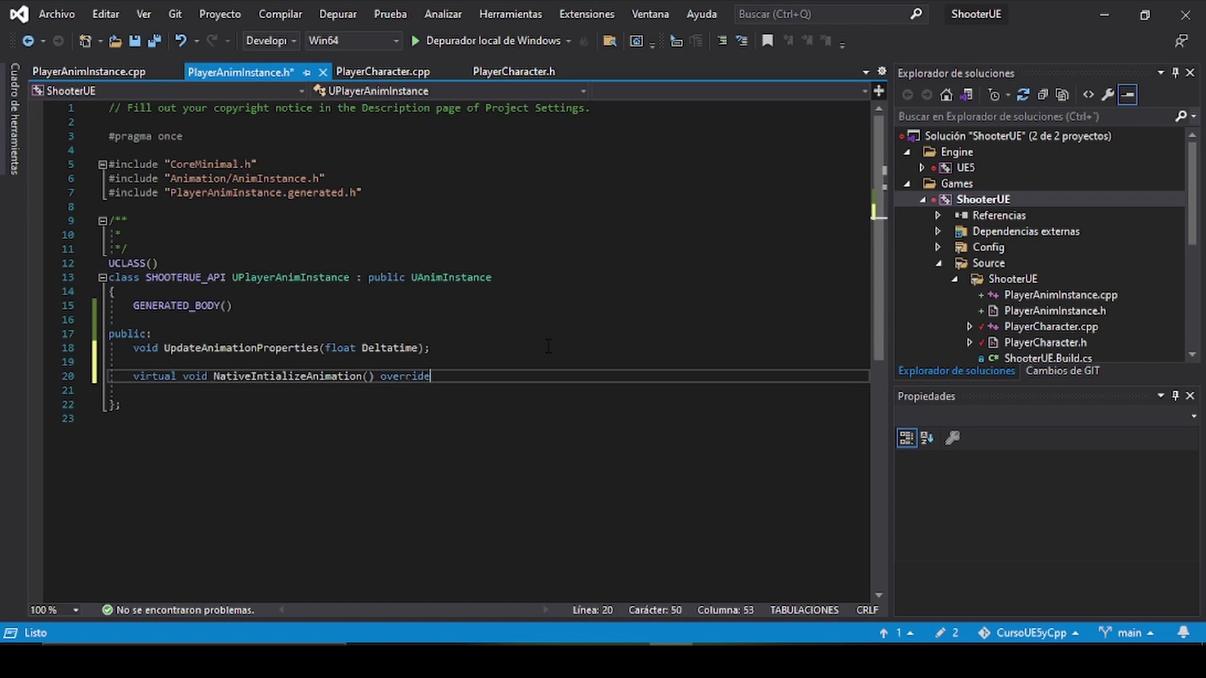
{"action": "type", "text": ";"}
{"action": "key", "text": "ctrl+s"}
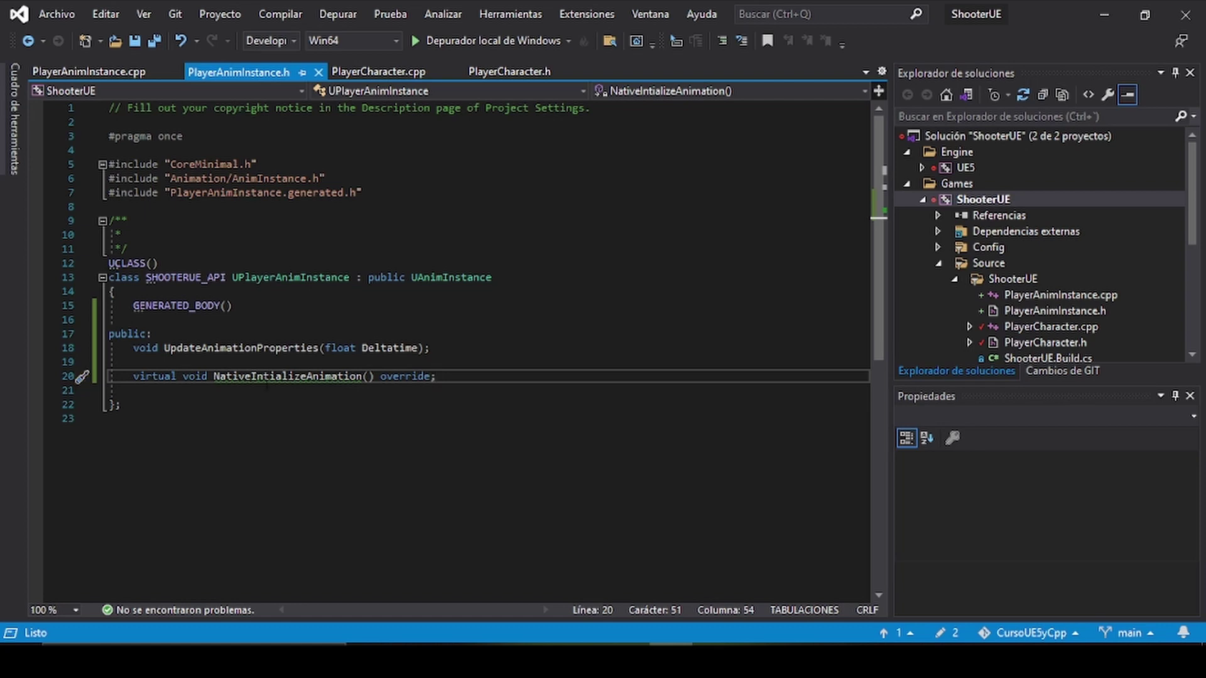
Undo an accidental line break in the NativeIntializeAnimation declaration and resave the header.
{"action": "double_click", "coordinate": [286, 377]}
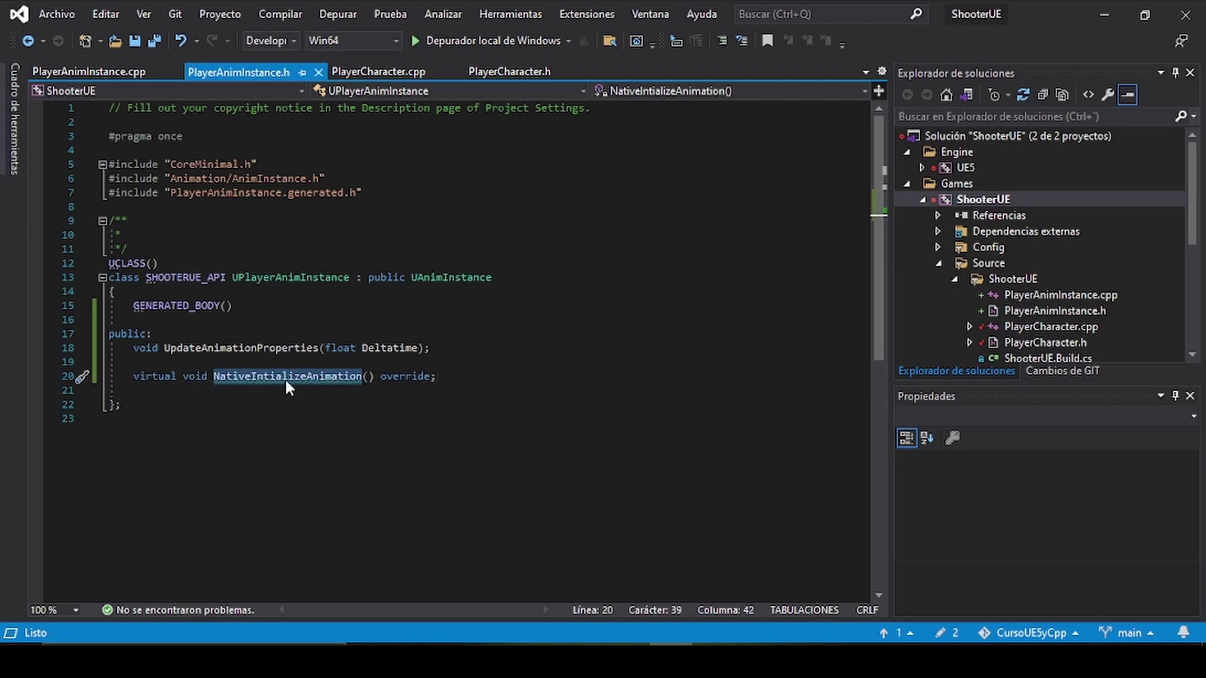
{"action": "key", "text": "Return"}
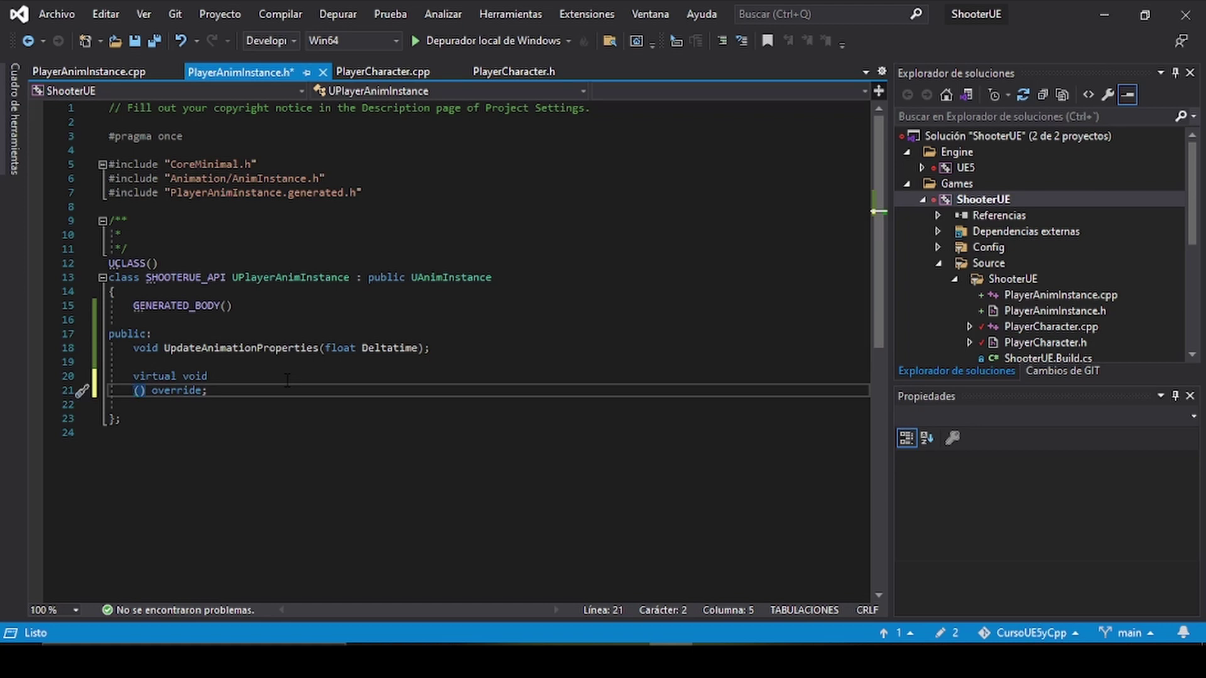
{"action": "key", "text": "ctrl+z"}
{"action": "key", "text": "ctrl+s"}
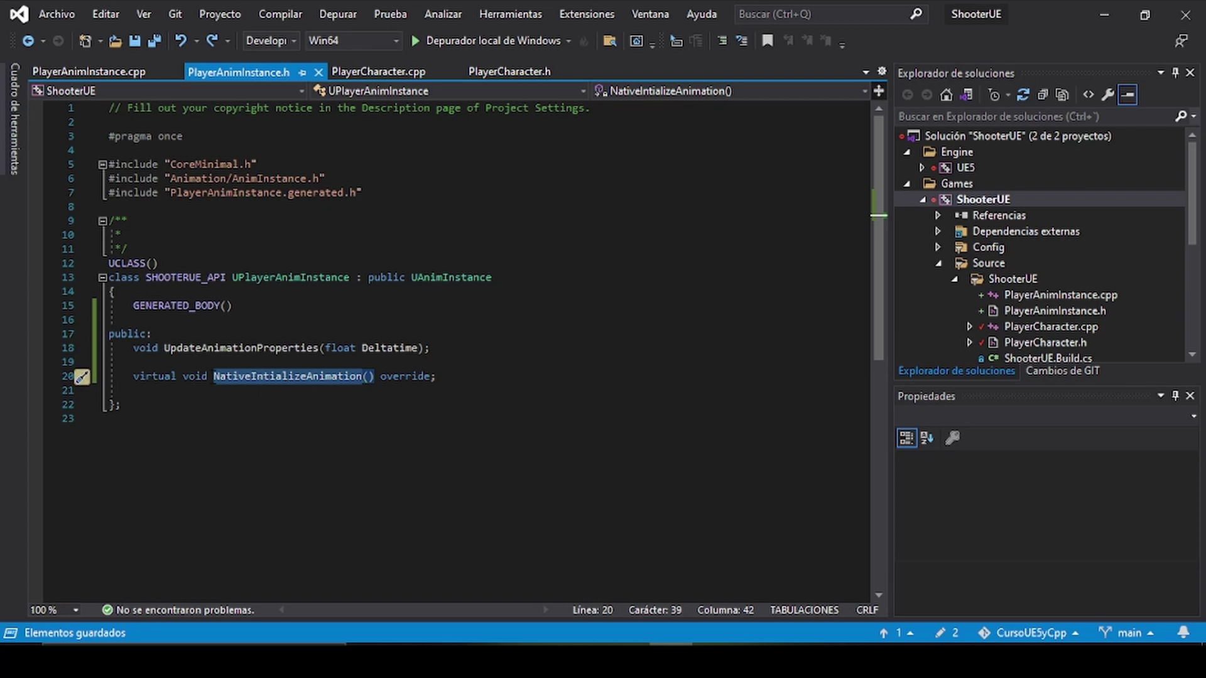
{"action": "left_click", "coordinate": [295, 445]}
Mark UpdateAnimationProperties with UFUNCTION(BlueprintCallable) under public: and save the header.
{"action": "left_click", "coordinate": [434, 361]}
{"action": "left_click", "coordinate": [434, 336]}
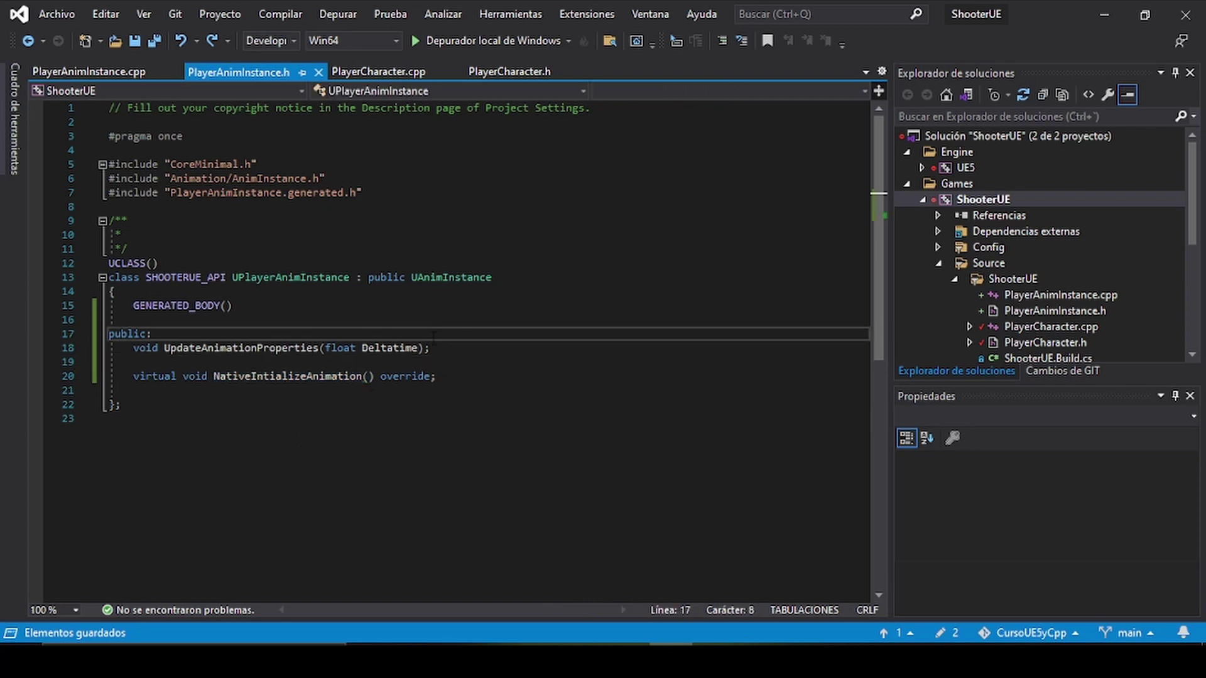
{"action": "key", "text": "Return"}
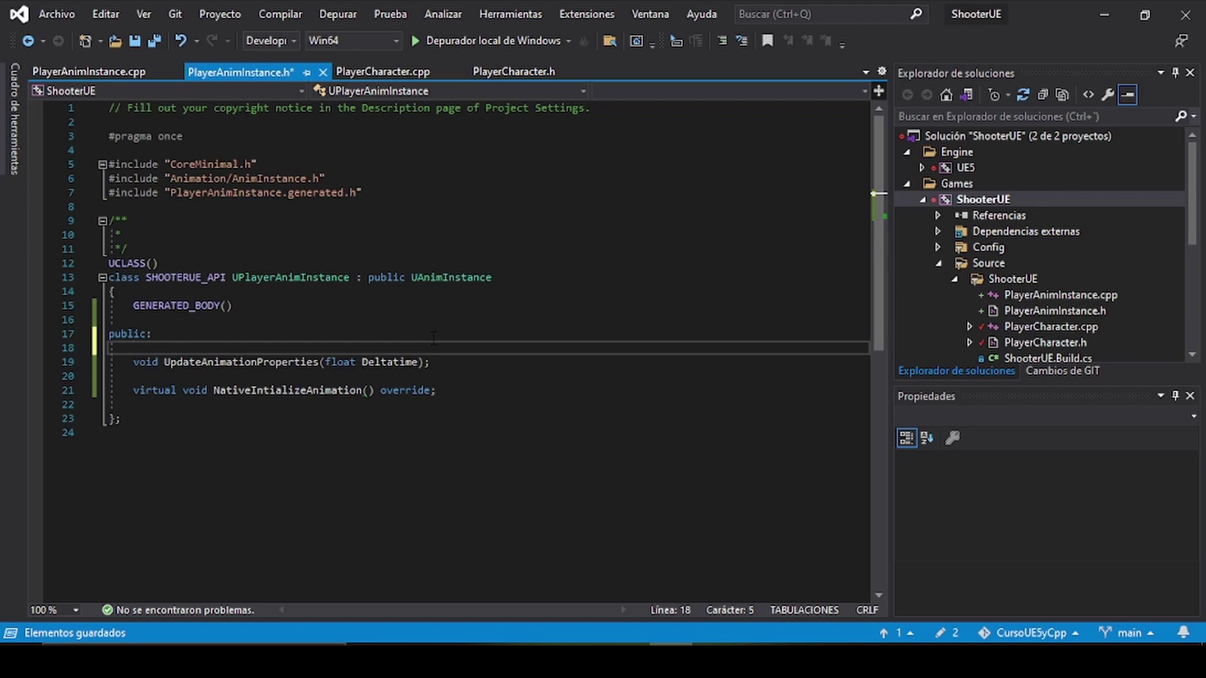
{"action": "type", "text": "UFU"}
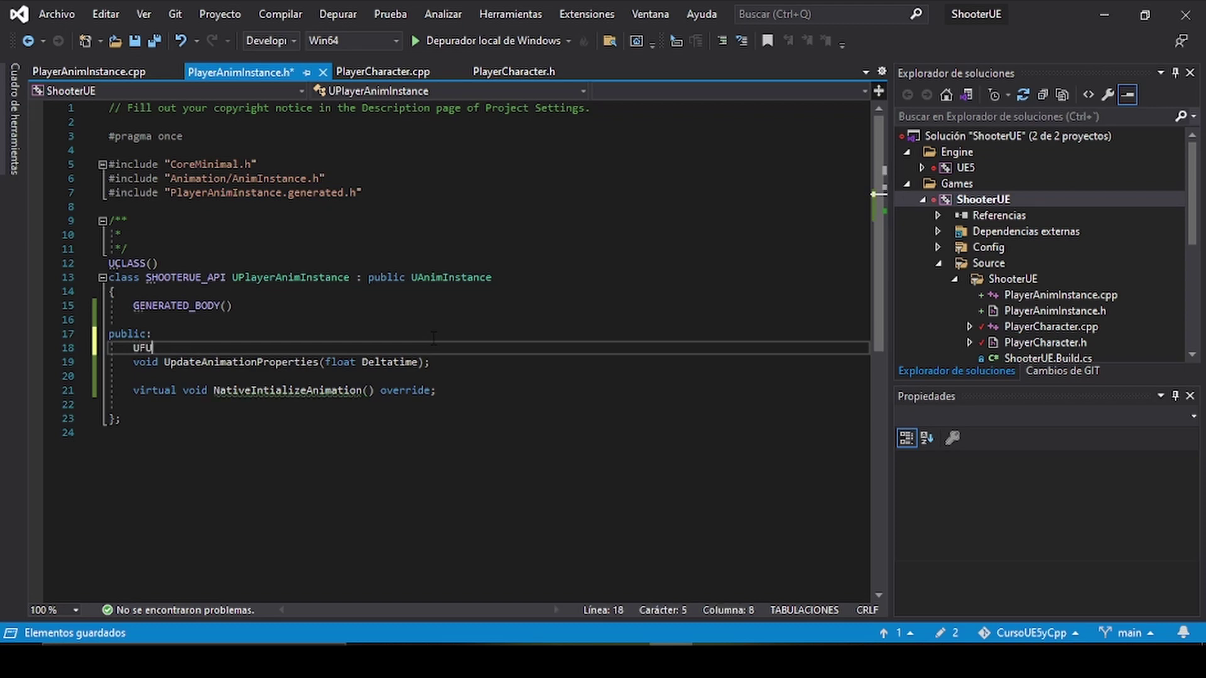
{"action": "type", "text": "NCTION()"}
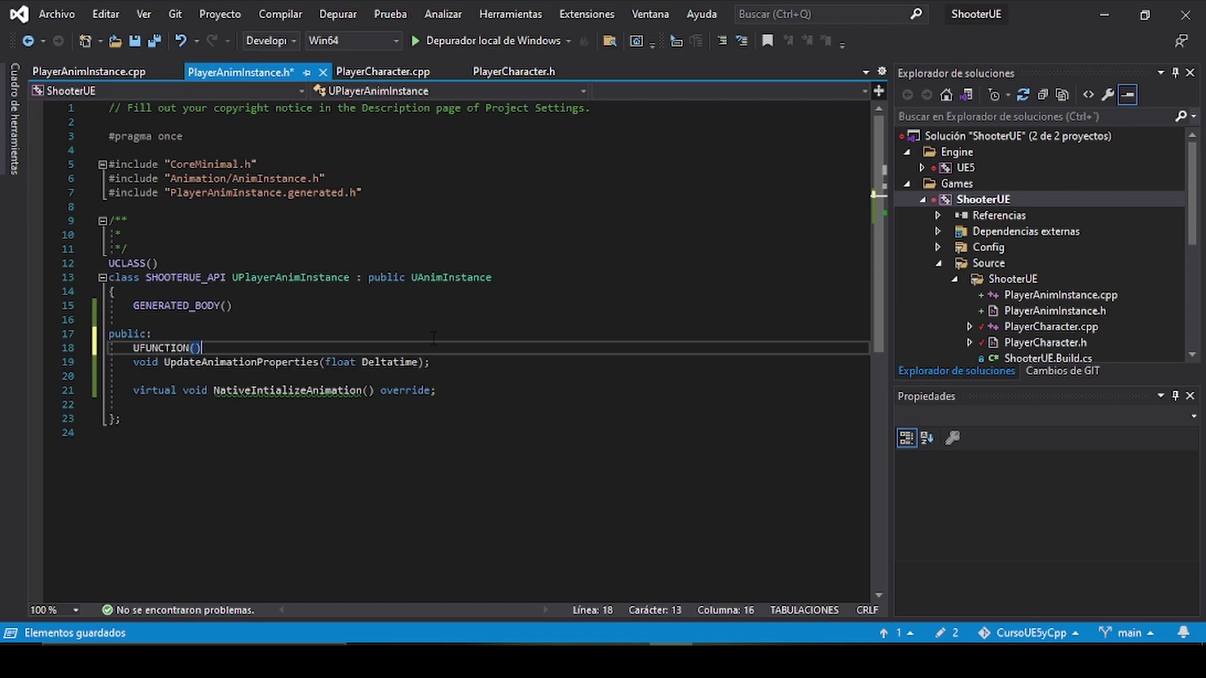
{"action": "key", "text": "Left"}
{"action": "type", "text": "Blu"}
{"action": "type", "text": "eprintCall"}
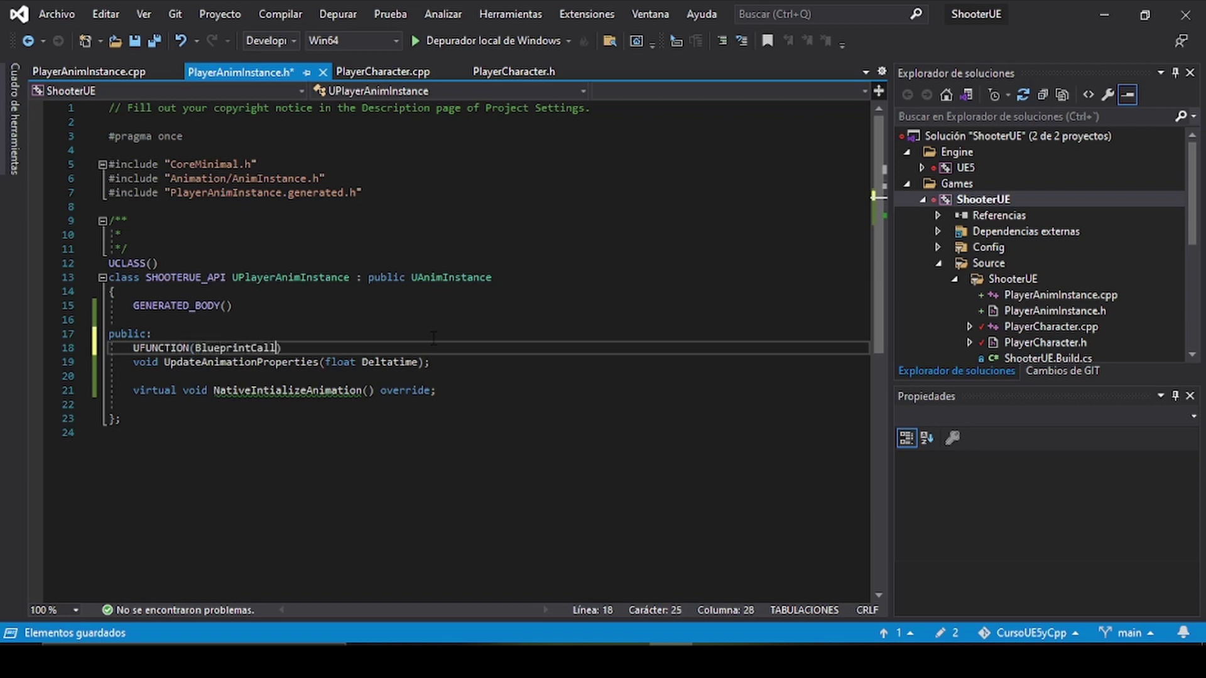
{"action": "type", "text": "able"}
{"action": "key", "text": "ctrl+s"}
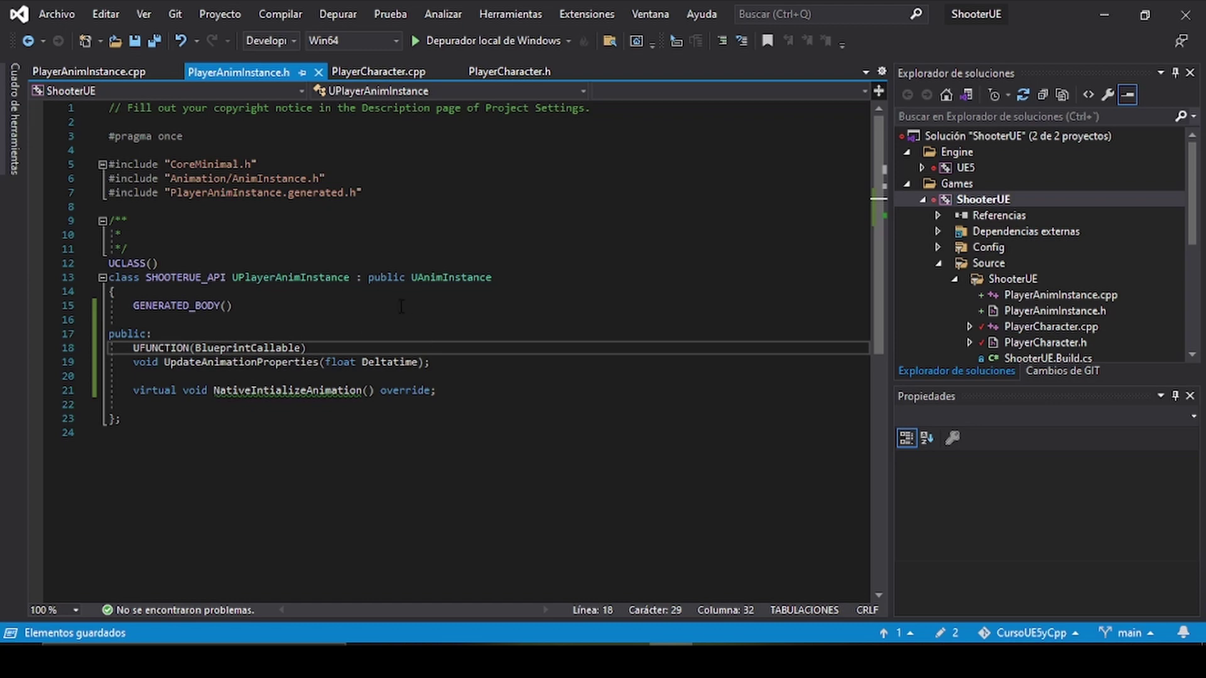
{"action": "double_click", "coordinate": [239, 363]}
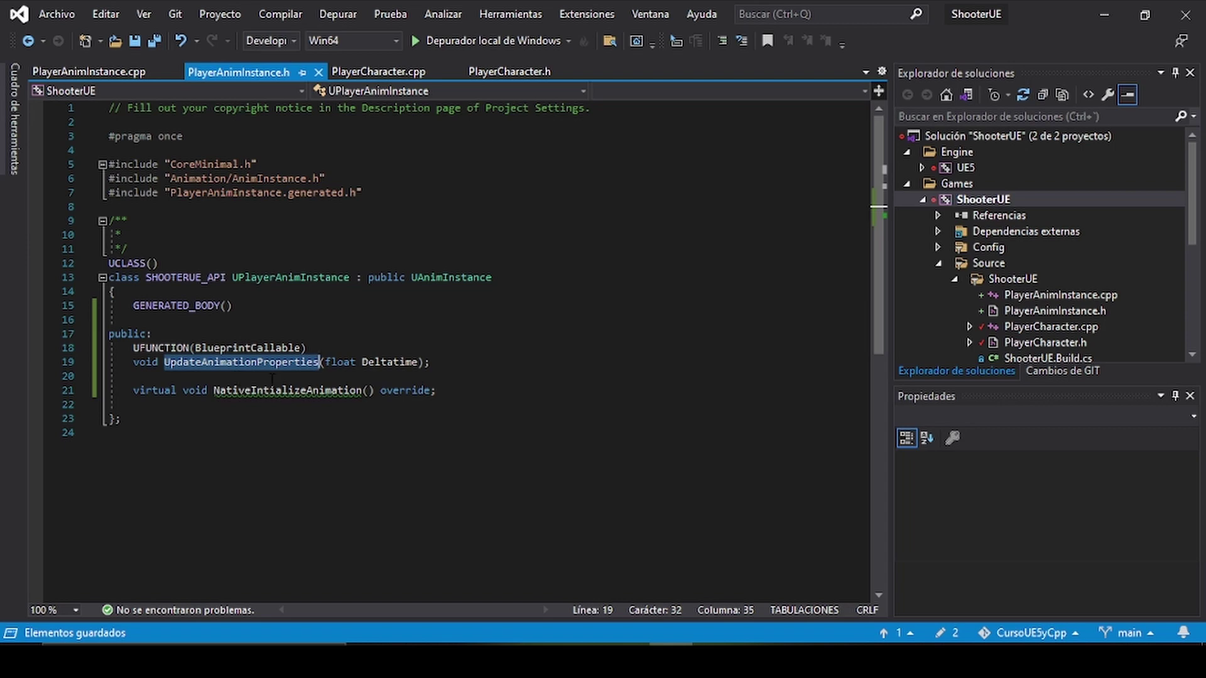
{"action": "left_click", "coordinate": [403, 339]}
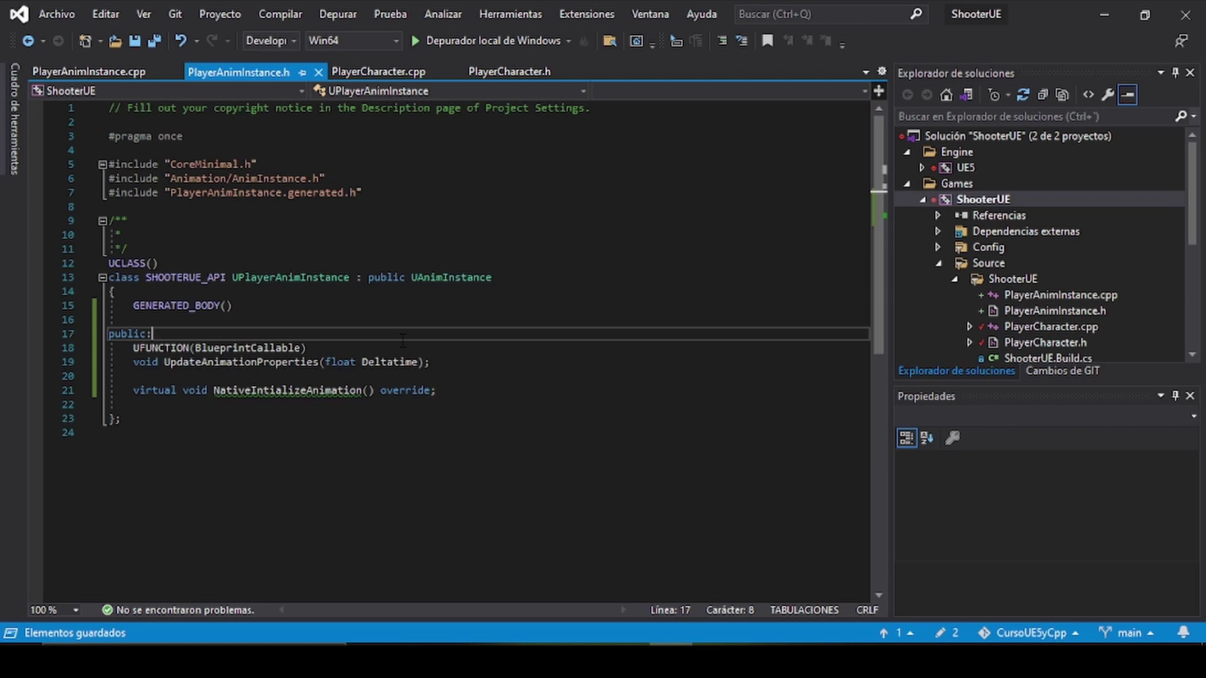
{"action": "left_click", "coordinate": [450, 391]}
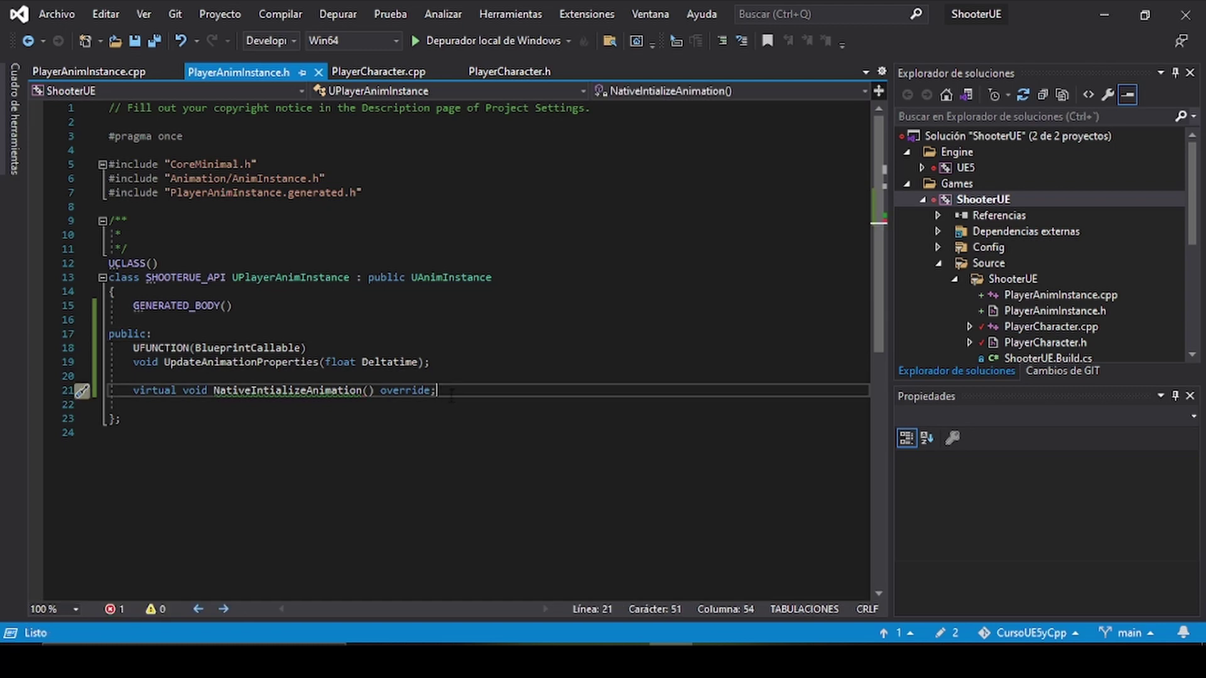
Add a private: section declaring class APlayerCharacter* PlayerCharacter; and save the header.
{"action": "key", "text": "Return"}
{"action": "key", "text": "Return"}
{"action": "key", "text": "BackSpace"}
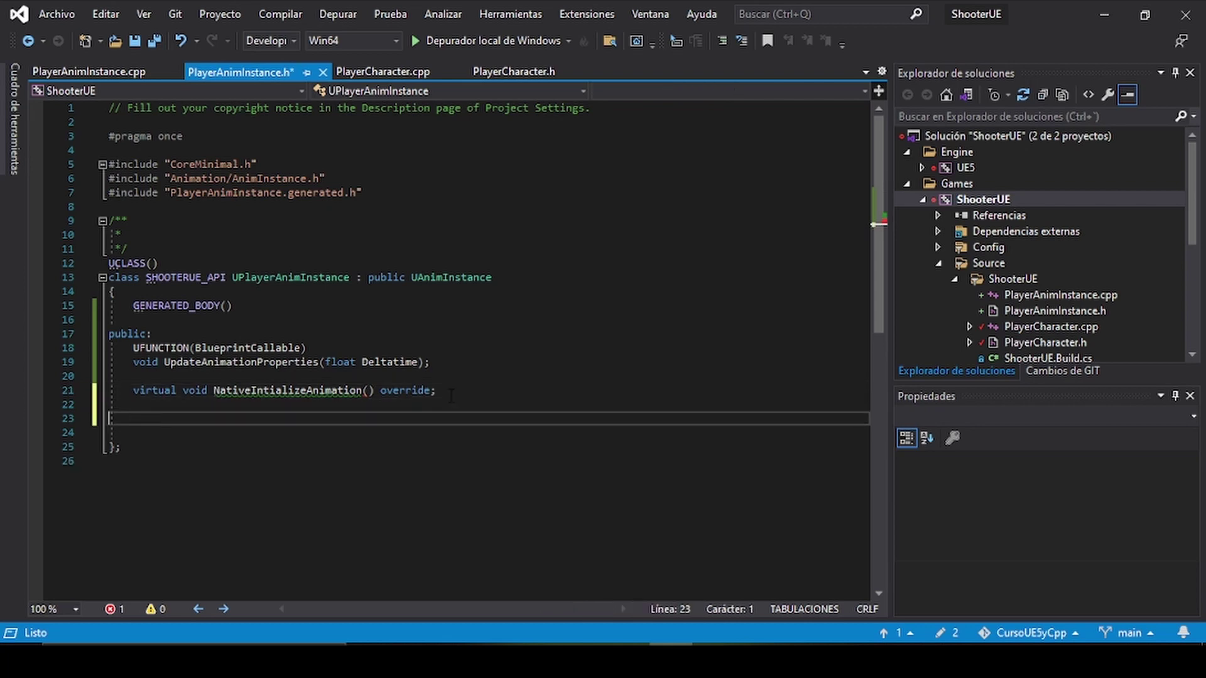
{"action": "type", "text": "private"}
{"action": "type", "text": ":"}
{"action": "key", "text": "Delete"}
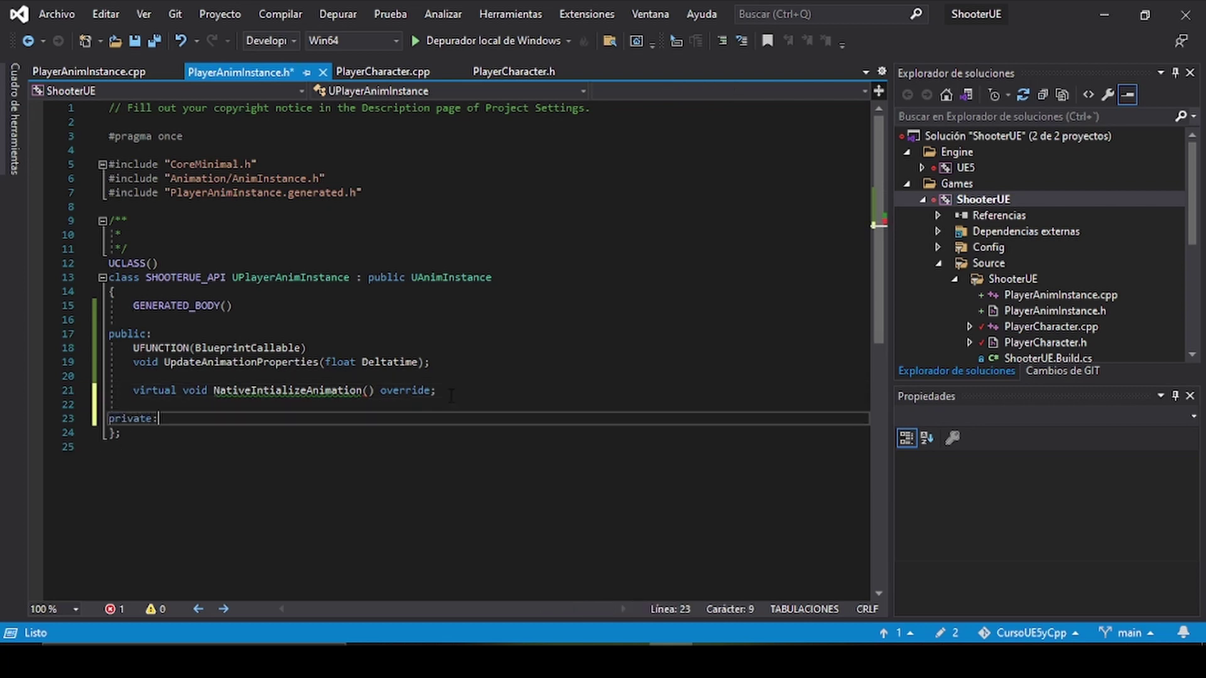
{"action": "key", "text": "ctrl+z"}
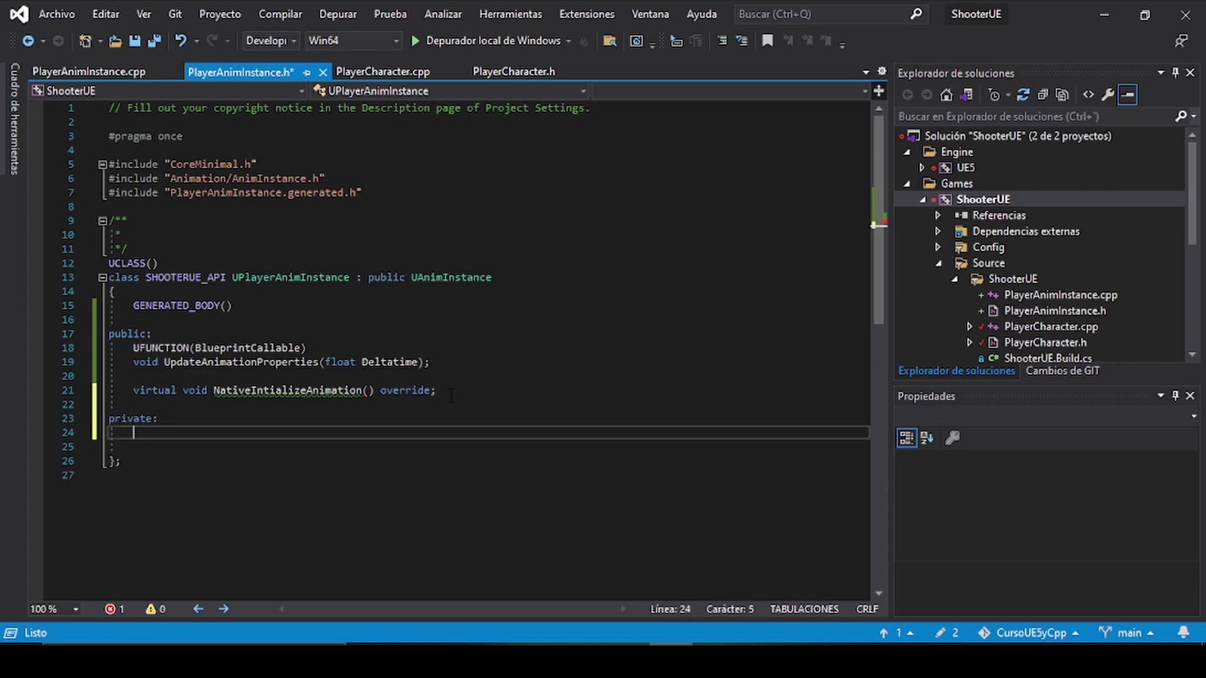
{"action": "type", "text": "class"}
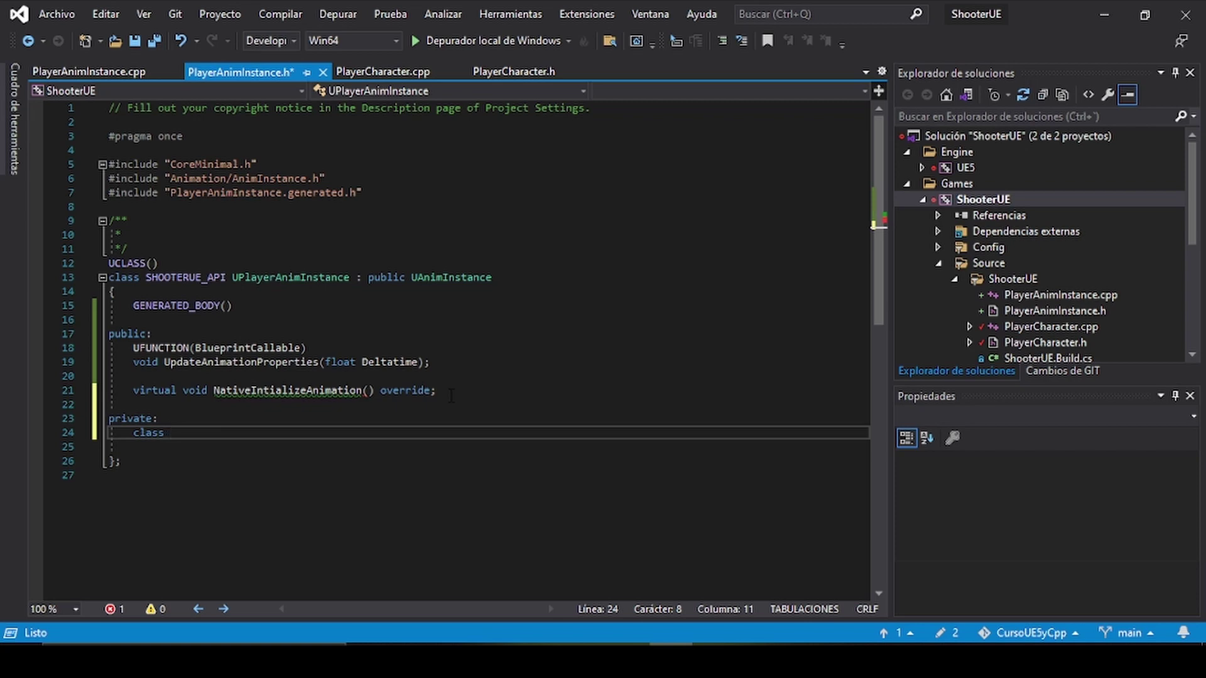
{"action": "type", "text": " AP"}
{"action": "type", "text": "layer"}
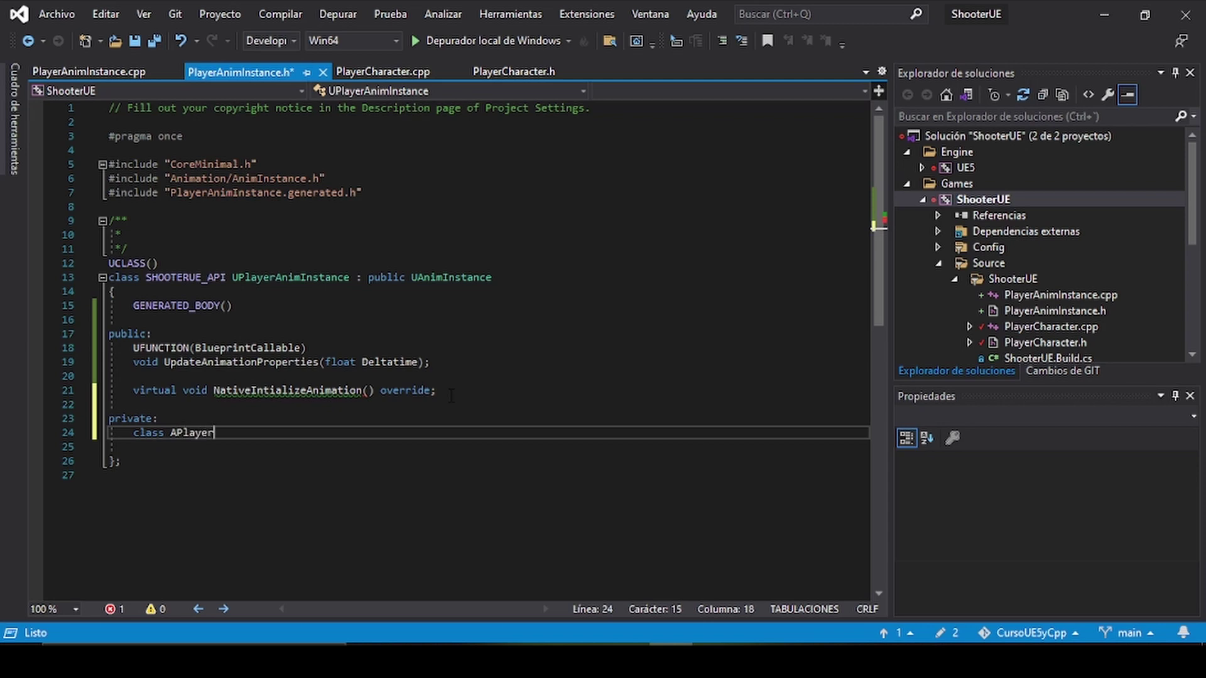
{"action": "type", "text": "Chaar"}
{"action": "key", "text": "BackSpace"}
{"action": "key", "text": "BackSpace"}
{"action": "type", "text": "racter* "}
{"action": "type", "text": "Playe"}
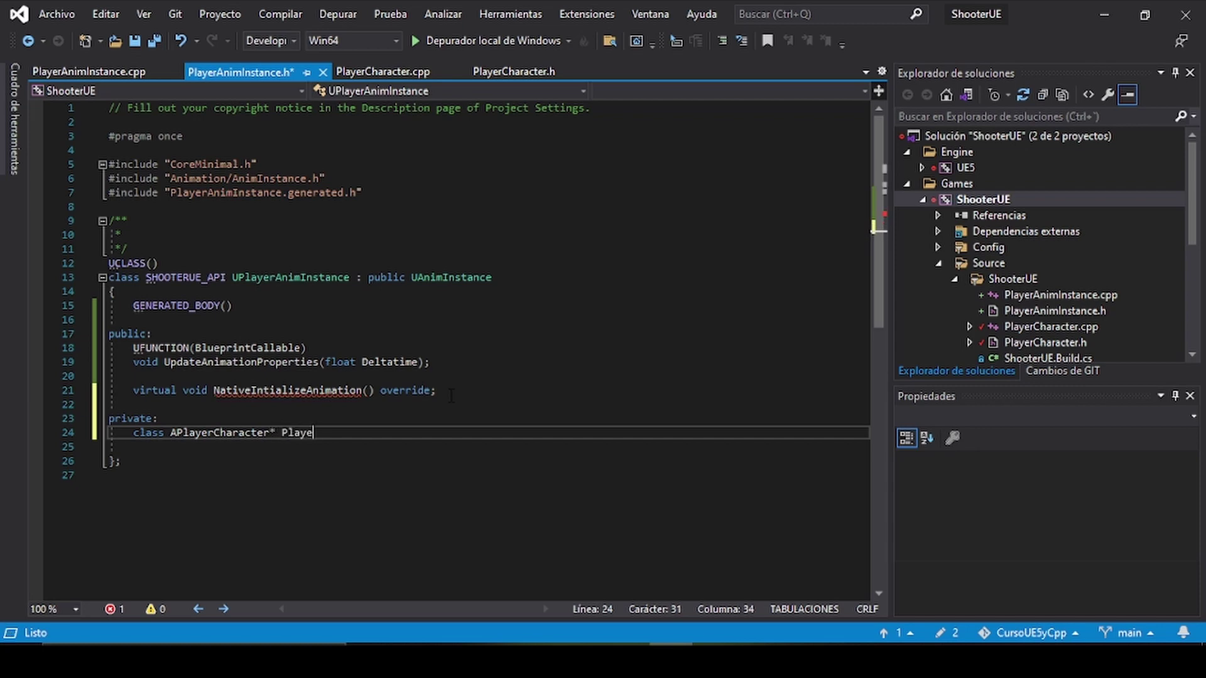
{"action": "type", "text": "rCharacter"}
{"action": "type", "text": ";"}
{"action": "key", "text": "ctrl+s"}
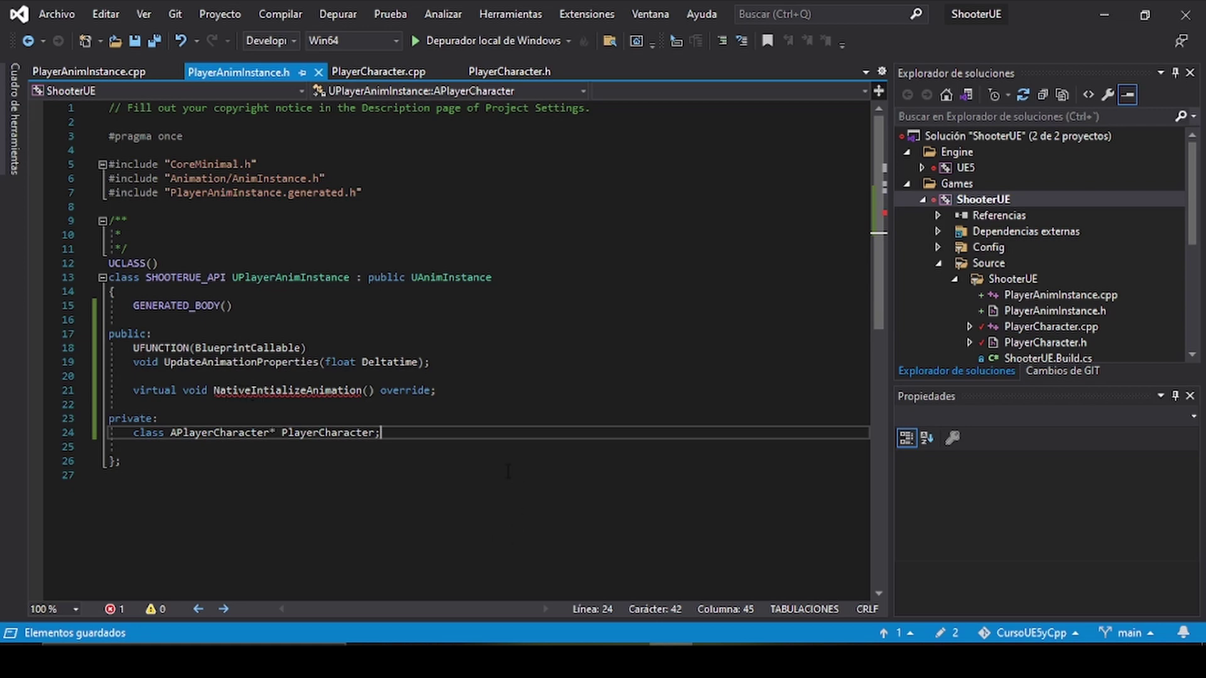
{"action": "key", "text": "Return"}
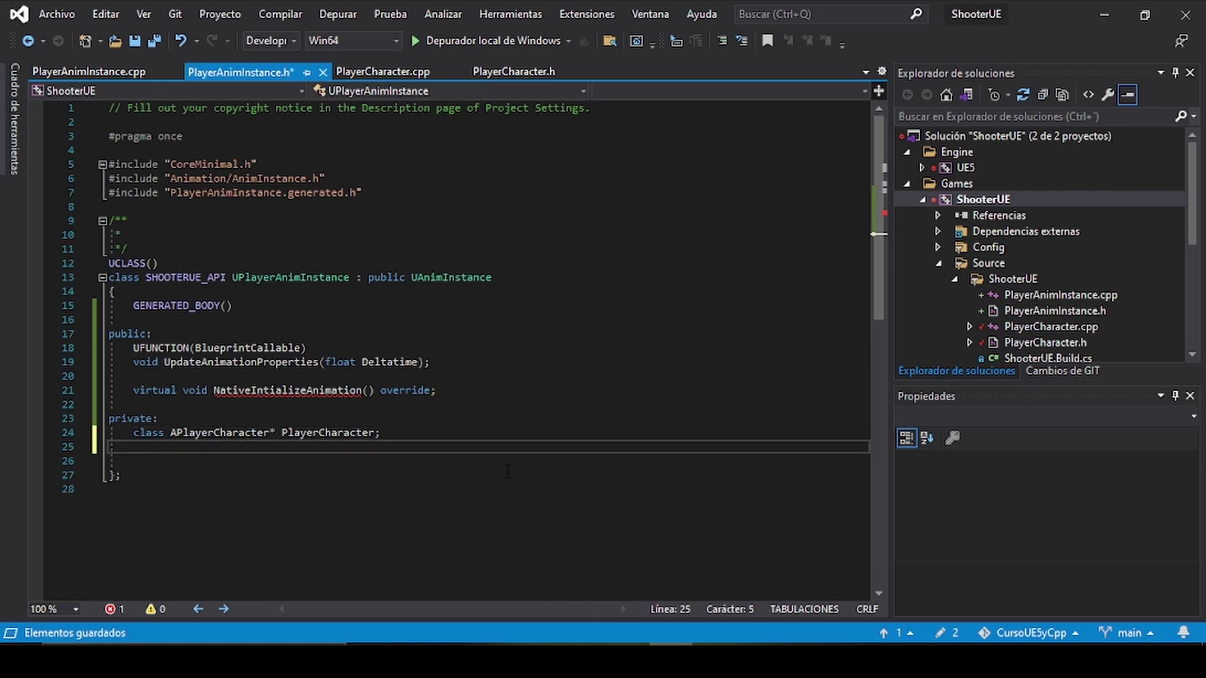
{"action": "type", "text": "c"}
{"action": "key", "text": "Return"}
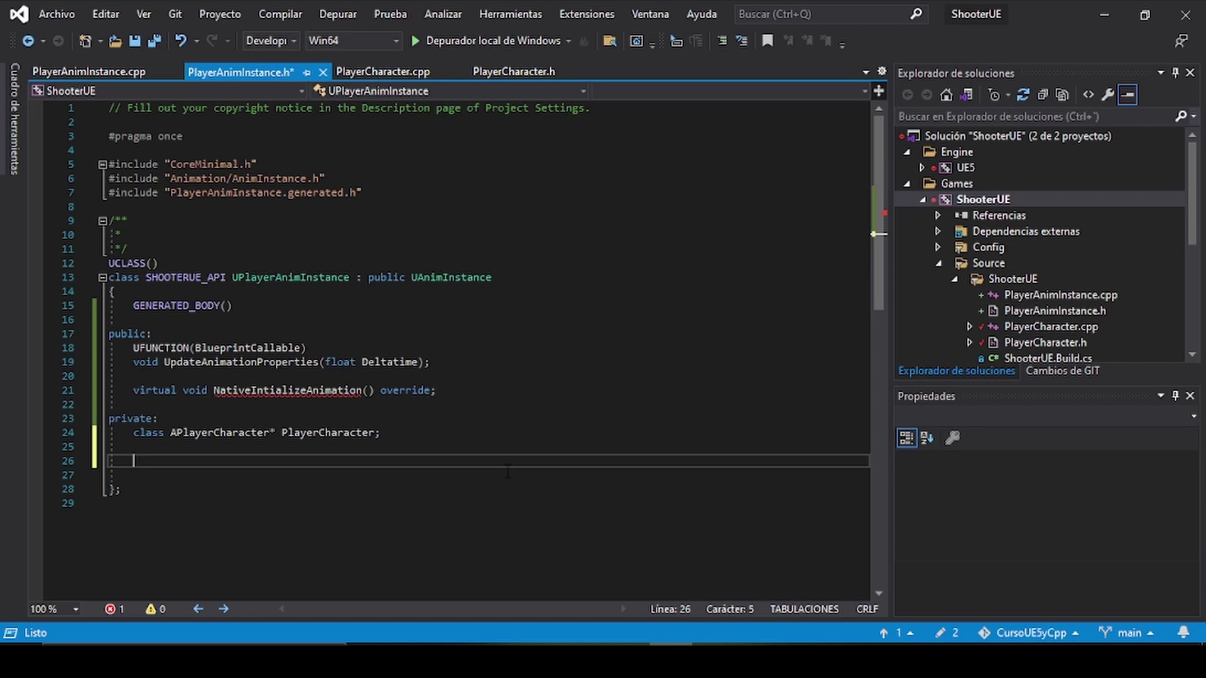
Declare float Speed, bool bIsInAir and bool bIsAccelerating on separate lines under PlayerCharacter, saving PlayerAnimInstance.h.
{"action": "type", "text": "float Speed"}
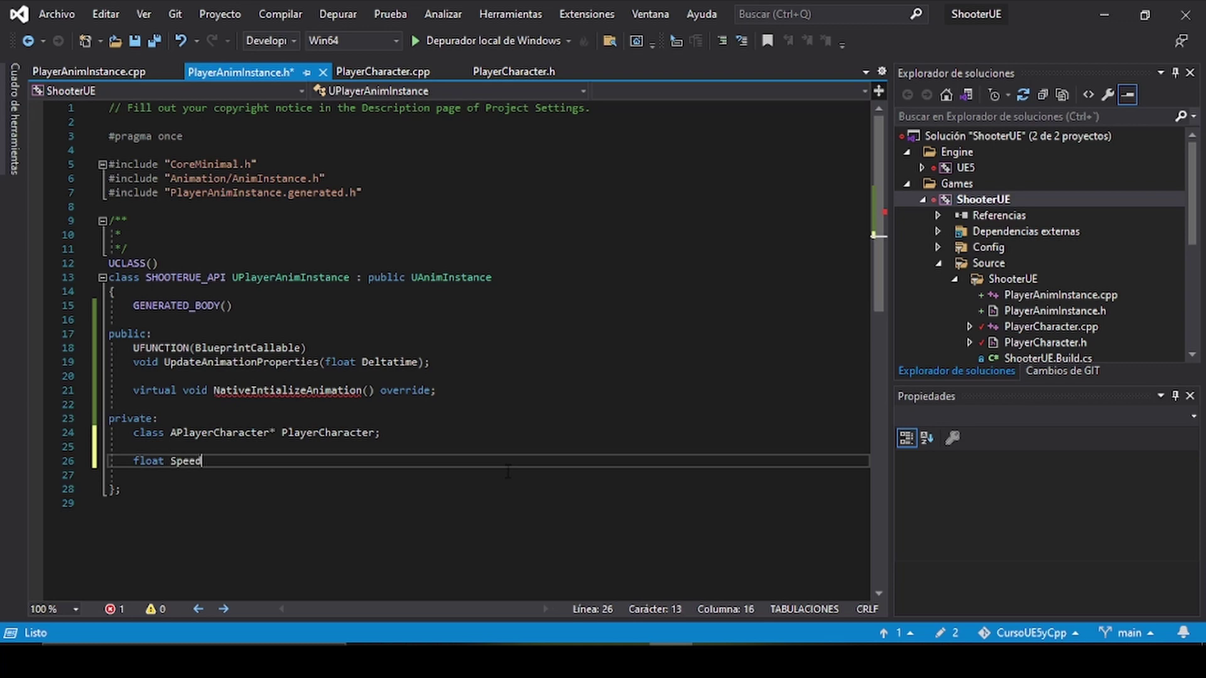
{"action": "type", "text": ";"}
{"action": "key", "text": "ctrl+s"}
{"action": "key", "text": "Return"}
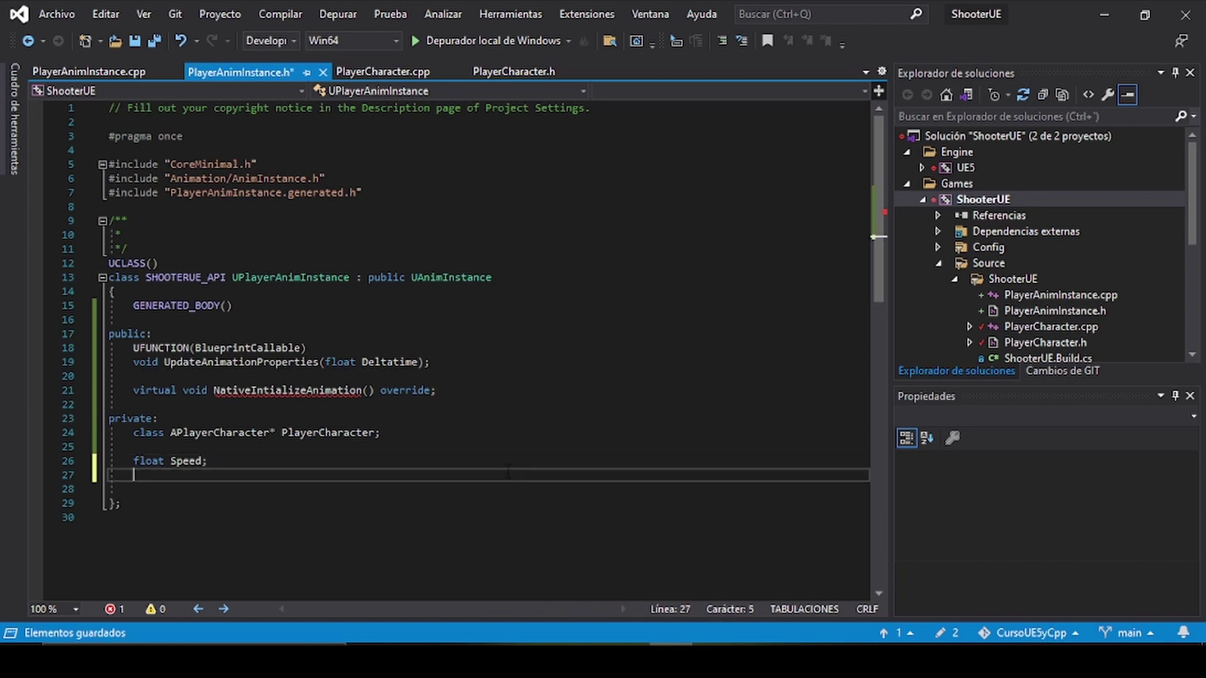
{"action": "type", "text": "bool "}
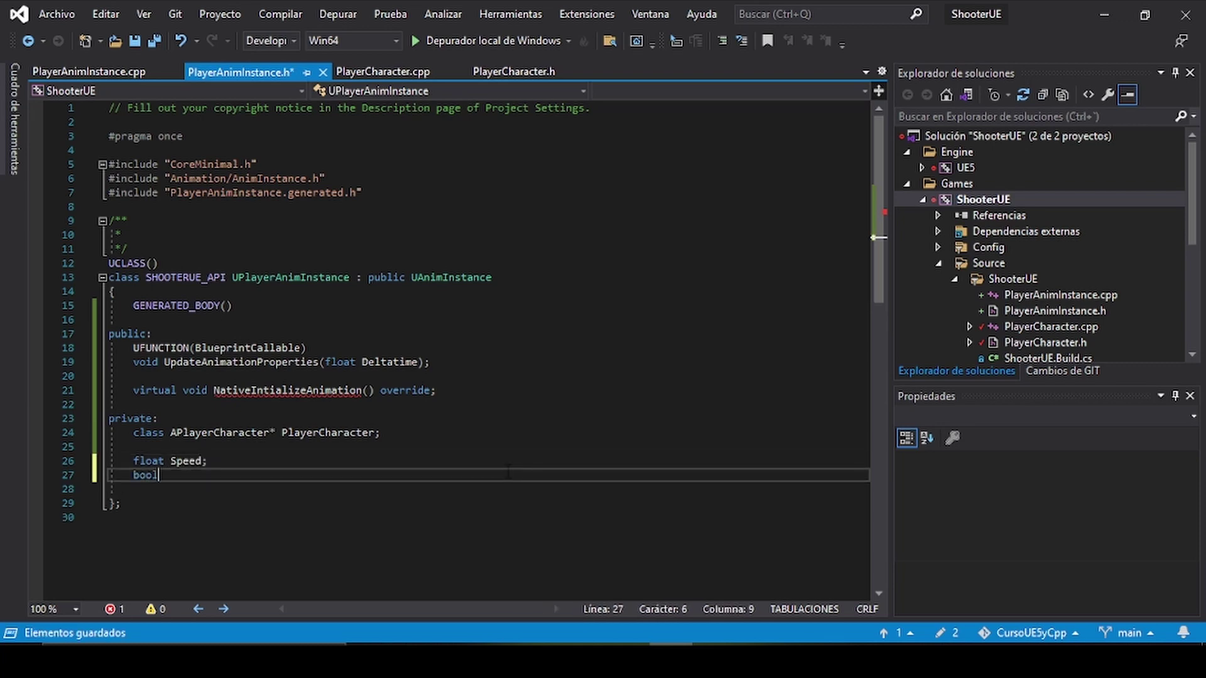
{"action": "type", "text": "b"}
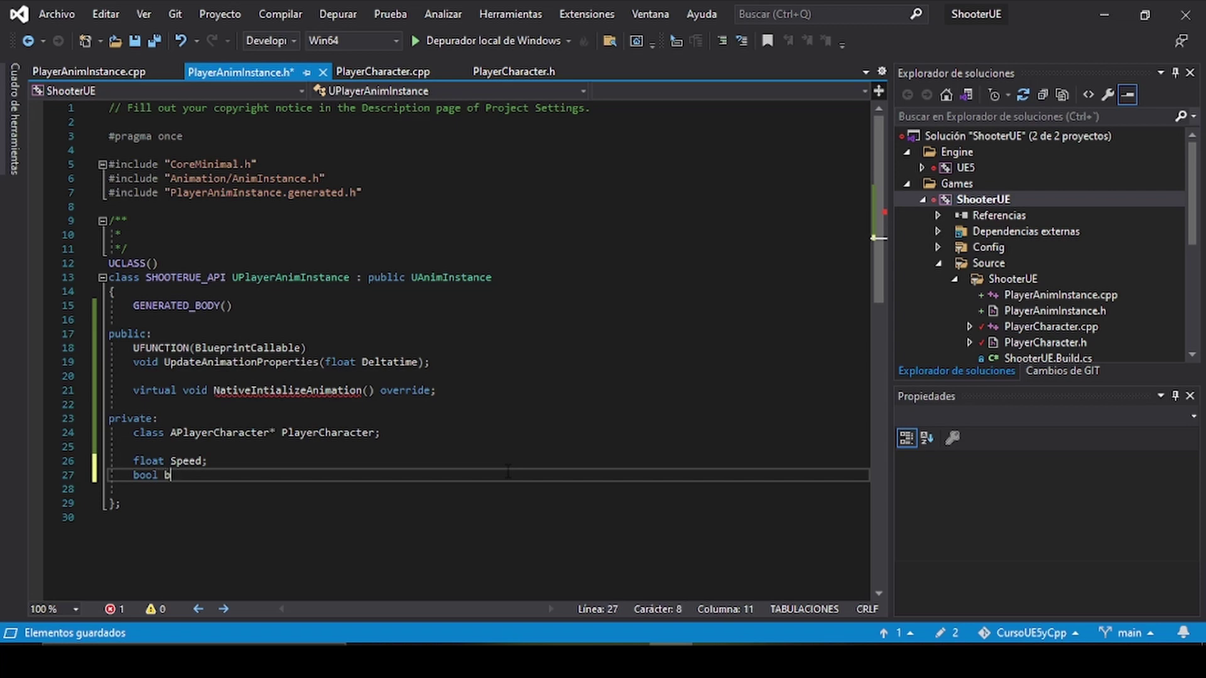
{"action": "type", "text": "IsInAir"}
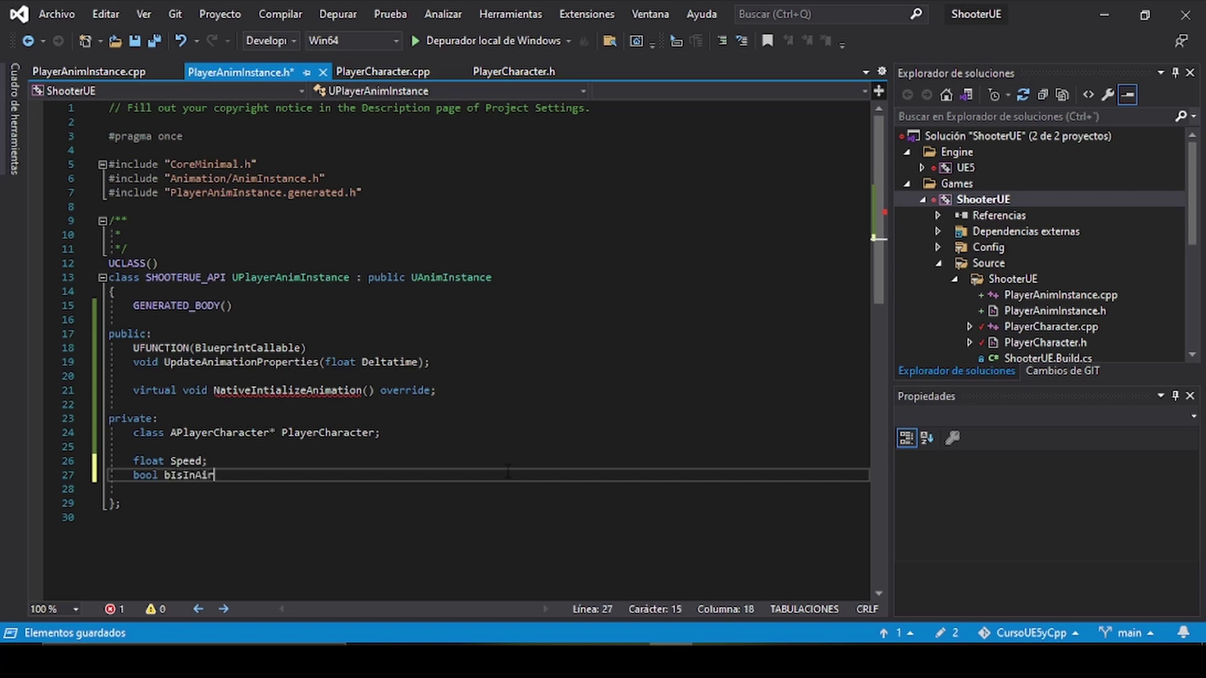
{"action": "type", "text": ";"}
{"action": "key", "text": "Return"}
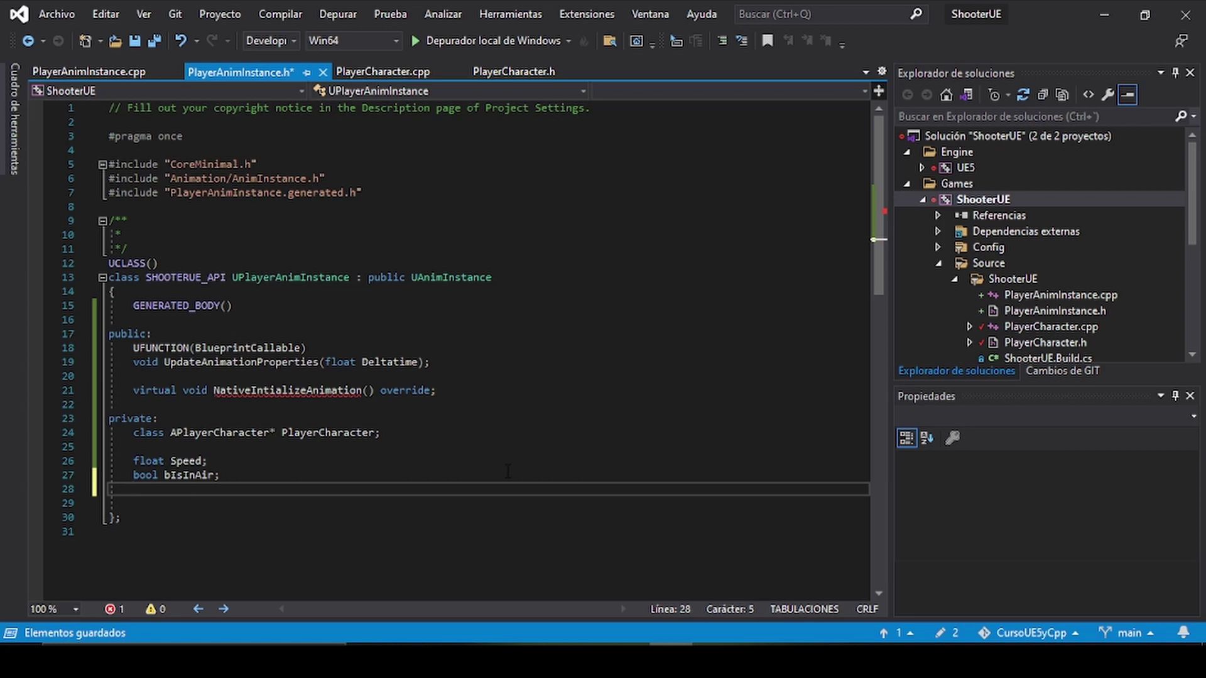
{"action": "type", "text": "bool "}
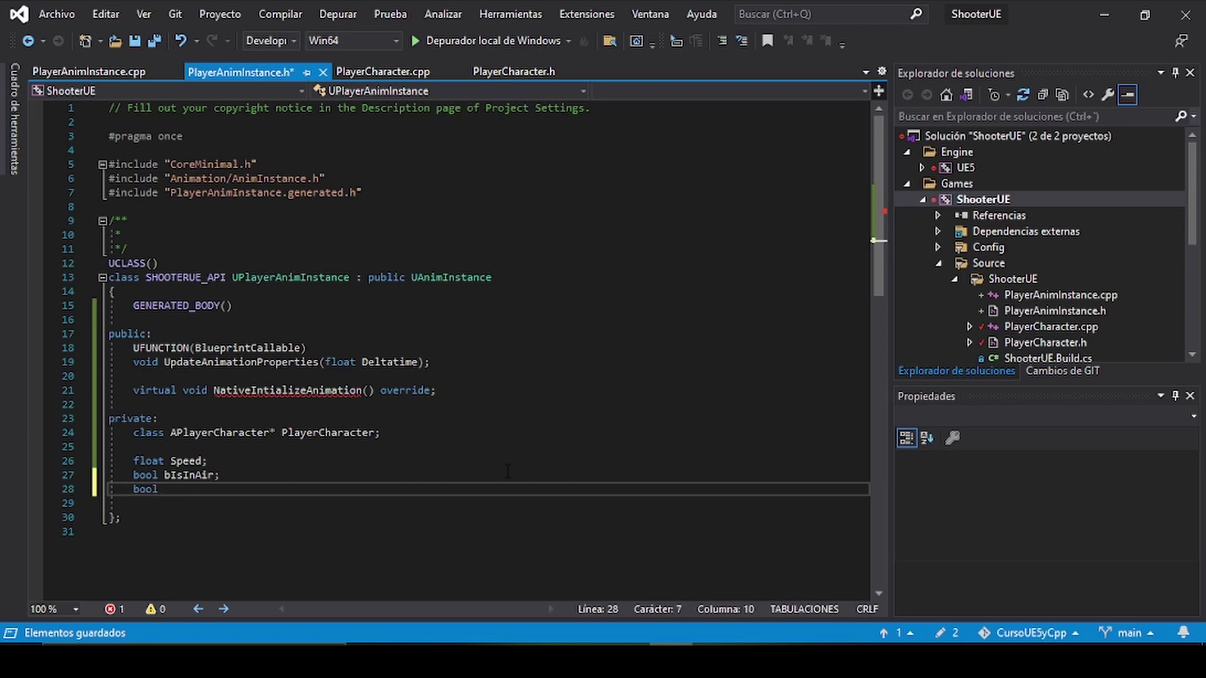
{"action": "type", "text": "bIs"}
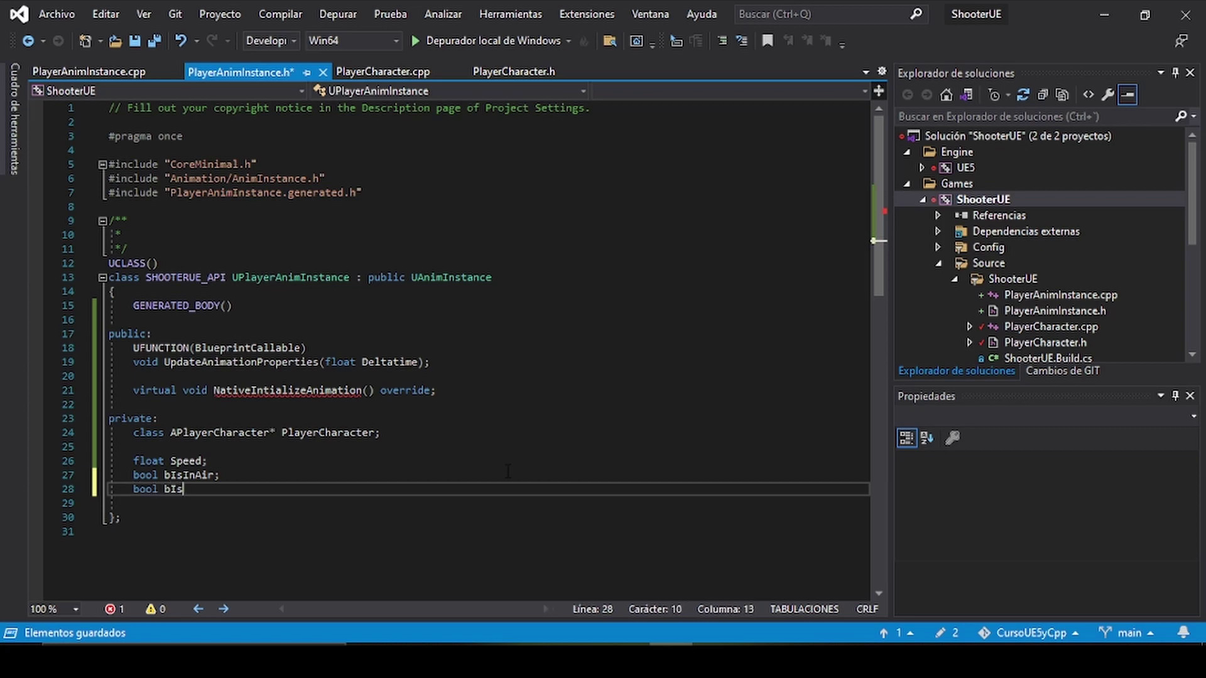
{"action": "type", "text": "Accel"}
{"action": "type", "text": "erat"}
{"action": "type", "text": "ing;"}
{"action": "key", "text": "ctrl+s"}
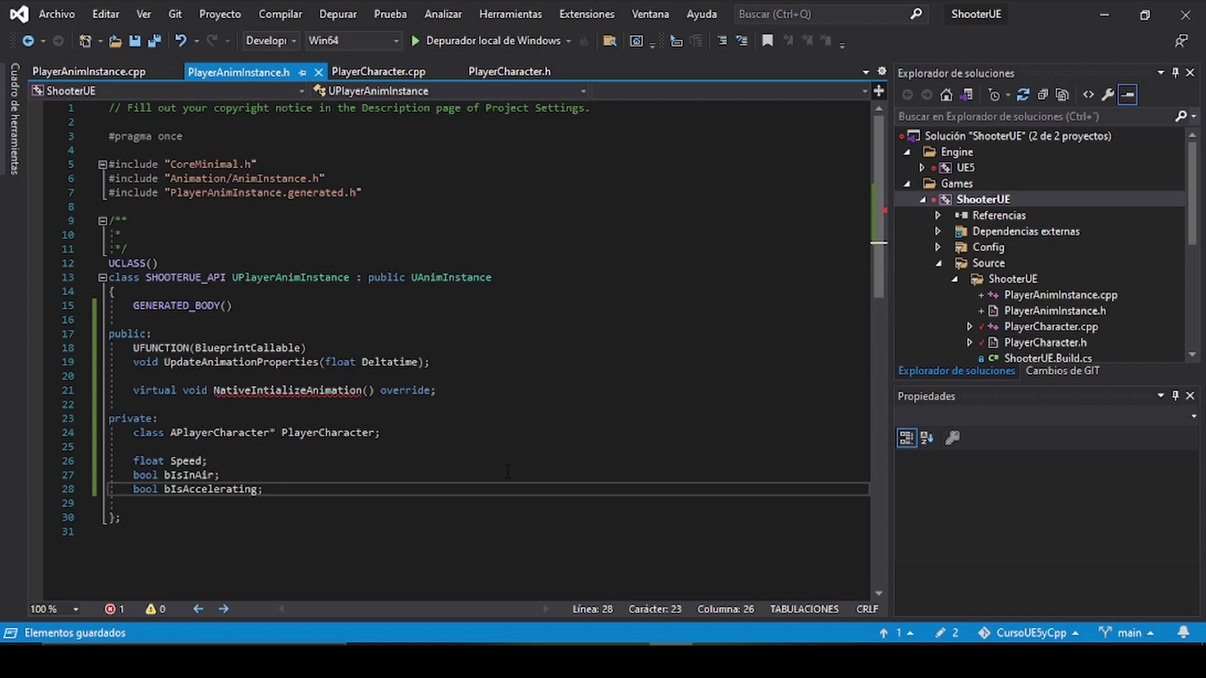
Add UPROPERTY(VisibleAnywhere, BlueprintReadOnly, Category=Movement, meta=(AllowPrivateAccess="true")) above the PlayerCharacter pointer.
{"action": "left_click", "coordinate": [353, 420]}
{"action": "key", "text": "Return"}
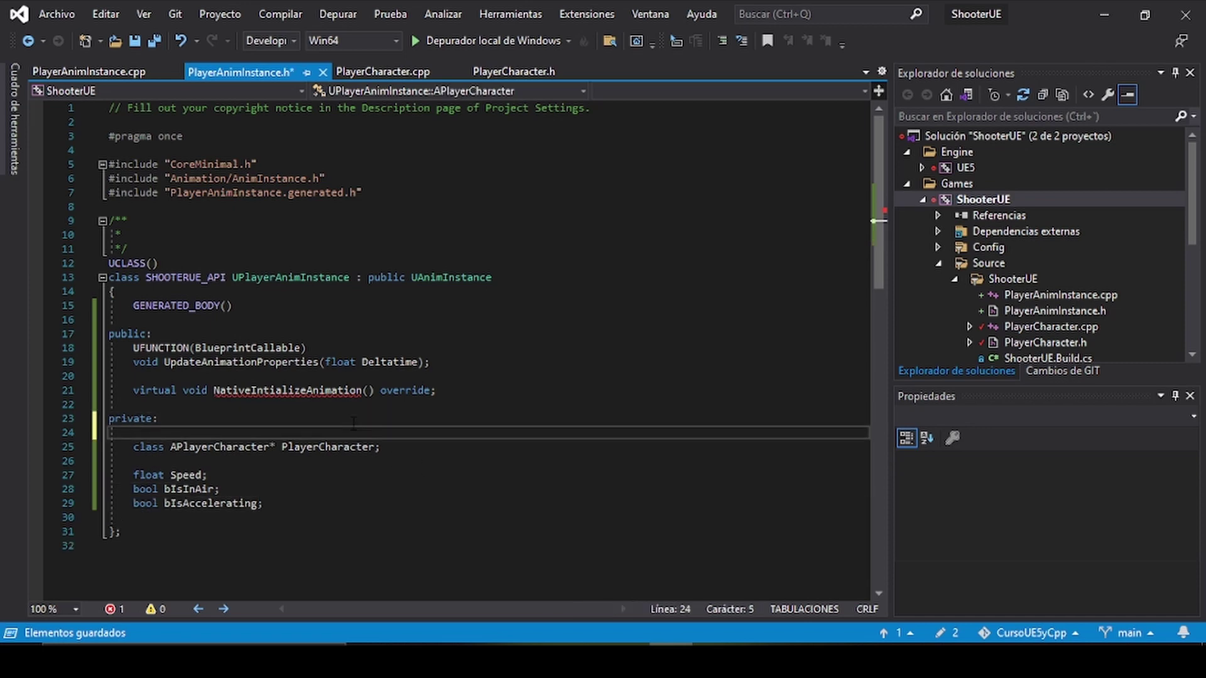
{"action": "type", "text": "UPROPERTY"}
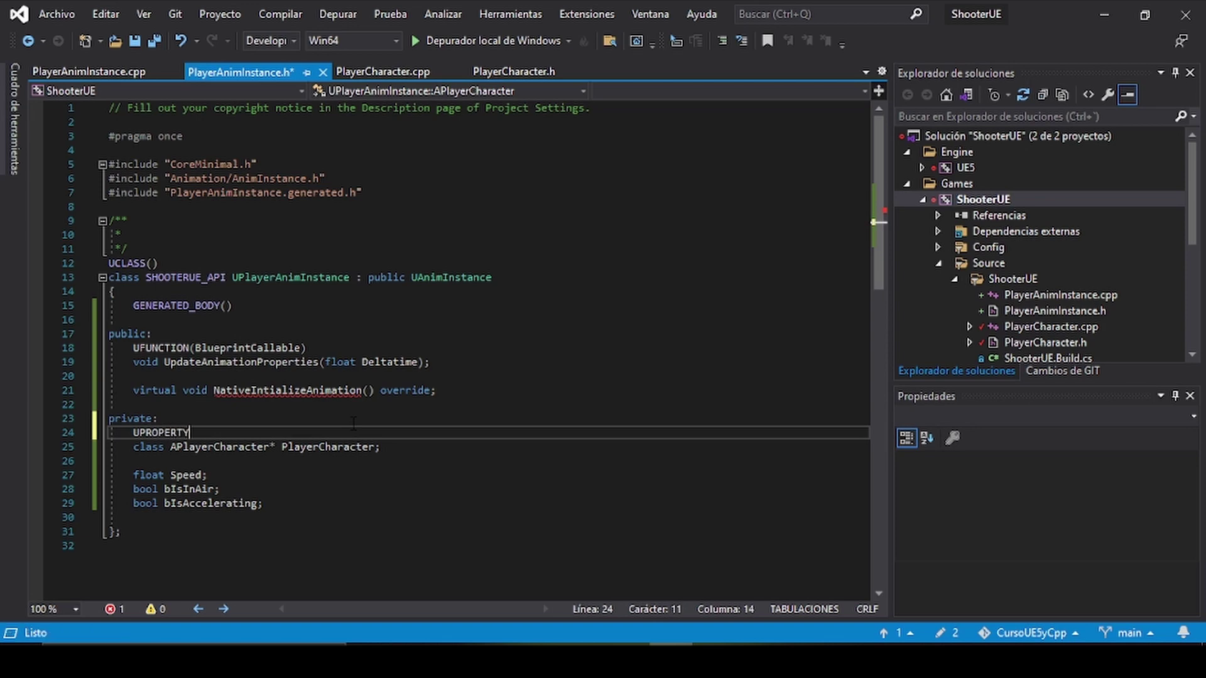
{"action": "type", "text": "("}
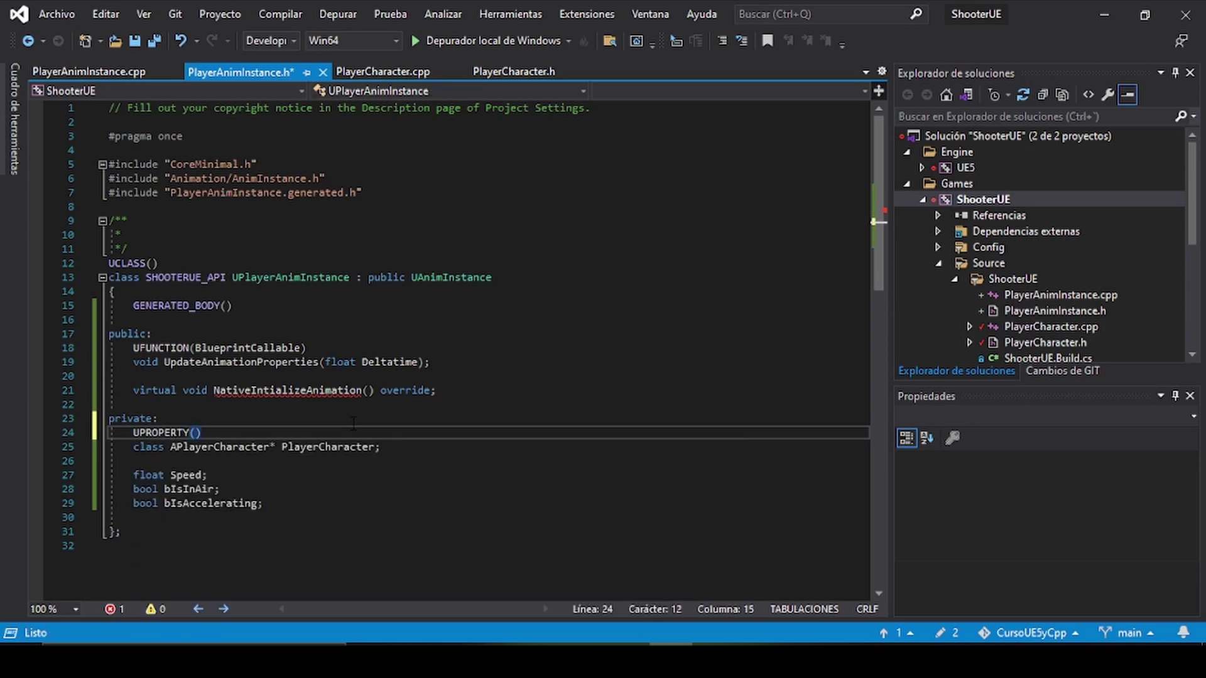
{"action": "type", "text": "Visib"}
{"action": "type", "text": "leAny"}
{"action": "type", "text": "whr"}
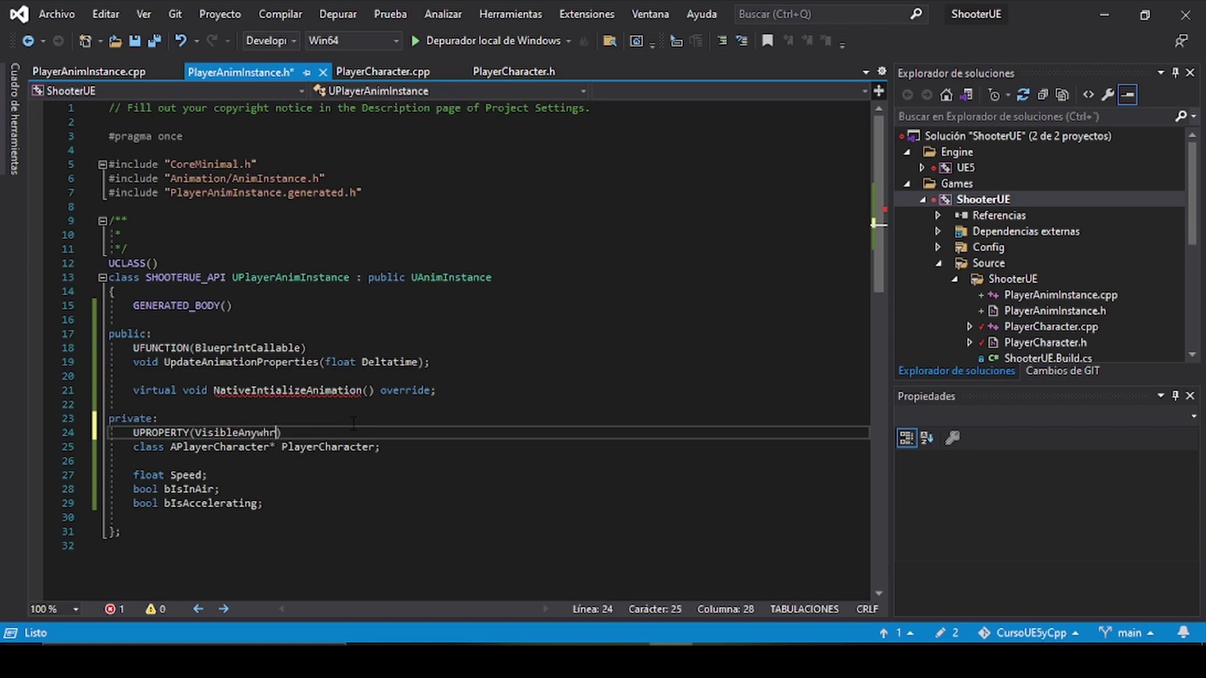
{"action": "key", "text": "BackSpace"}
{"action": "type", "text": "ere,"}
{"action": "type", "text": "Bluep"}
{"action": "type", "text": "rintRead"}
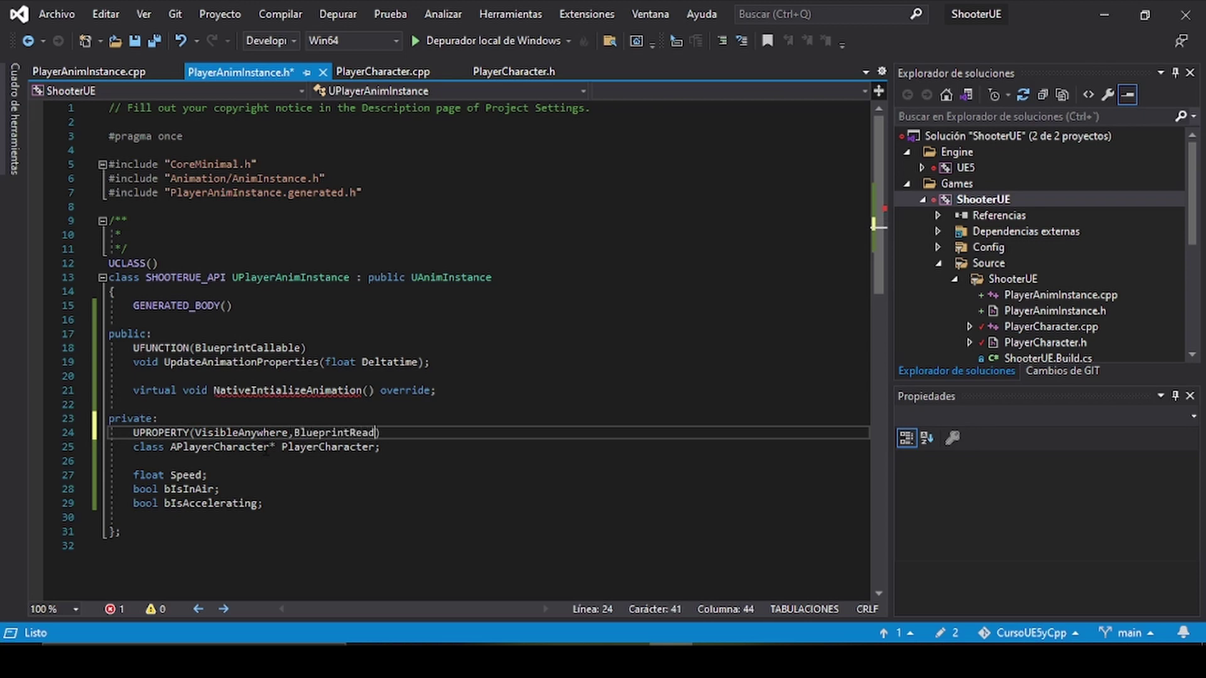
{"action": "type", "text": "Onlye,"}
{"action": "type", "text": "Cate"}
{"action": "type", "text": "gory"}
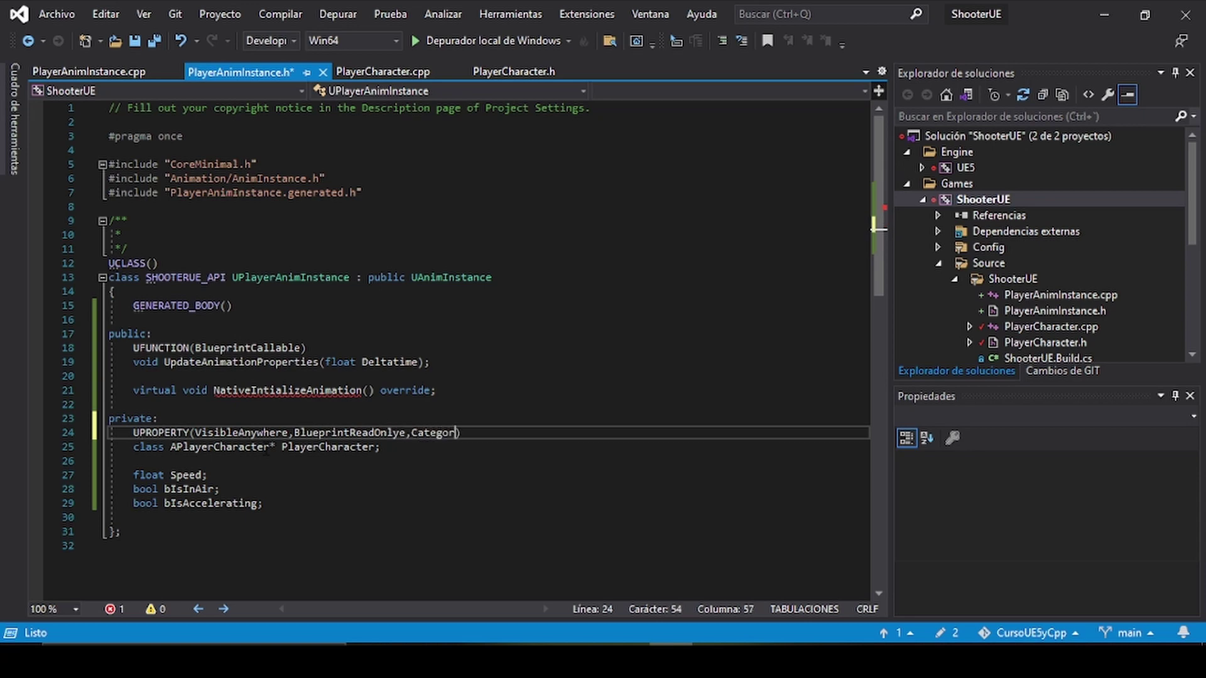
{"action": "type", "text": "=Mo"}
{"action": "type", "text": "vement"}
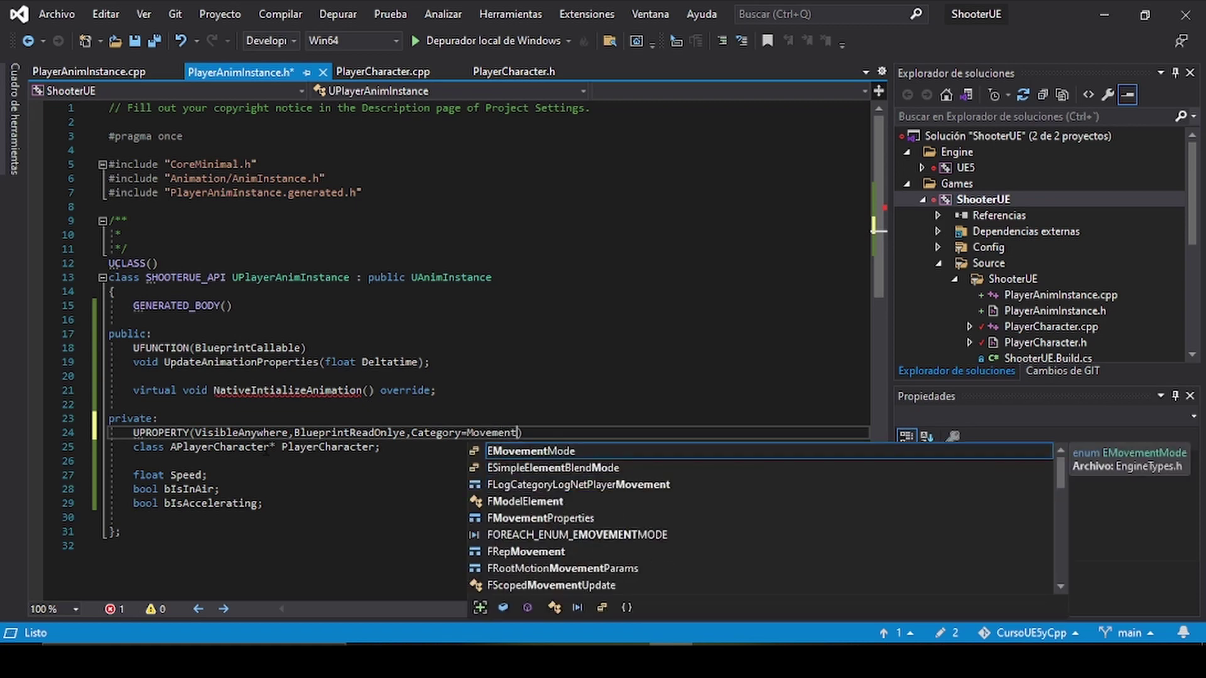
{"action": "key", "text": "Escape"}
{"action": "type", "text": ","}
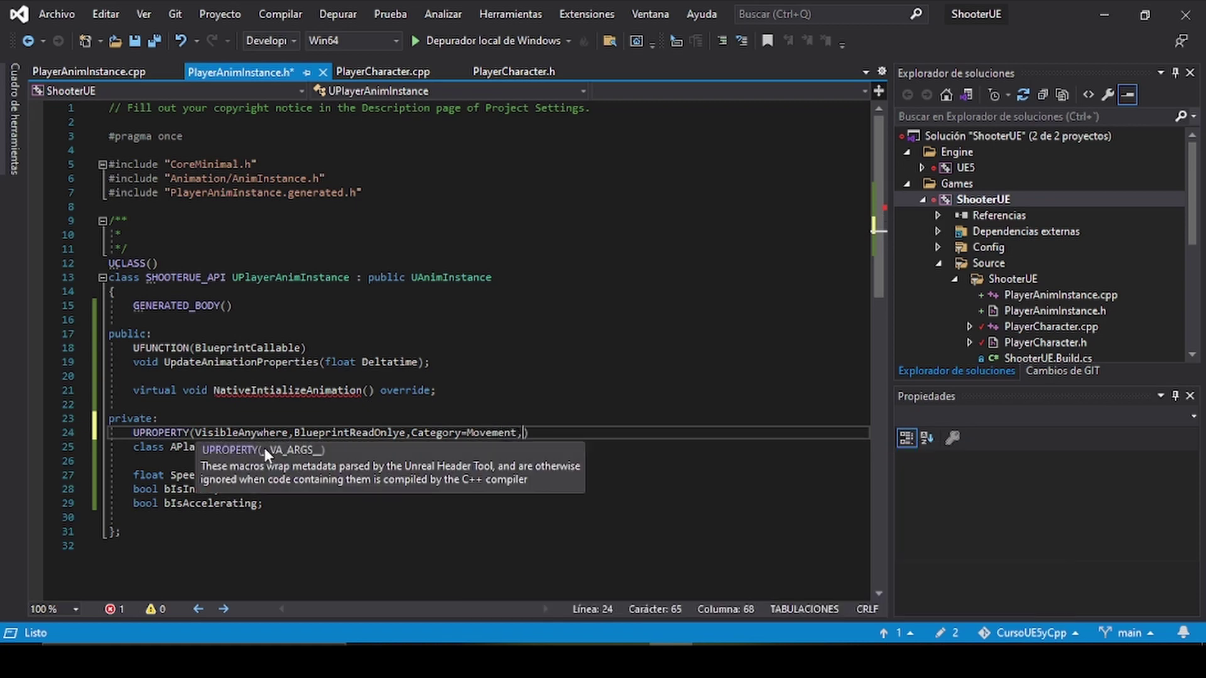
{"action": "type", "text": "me"}
{"action": "type", "text": "ta = "}
{"action": "type", "text": "(A"}
{"action": "type", "text": "llowPrivate"}
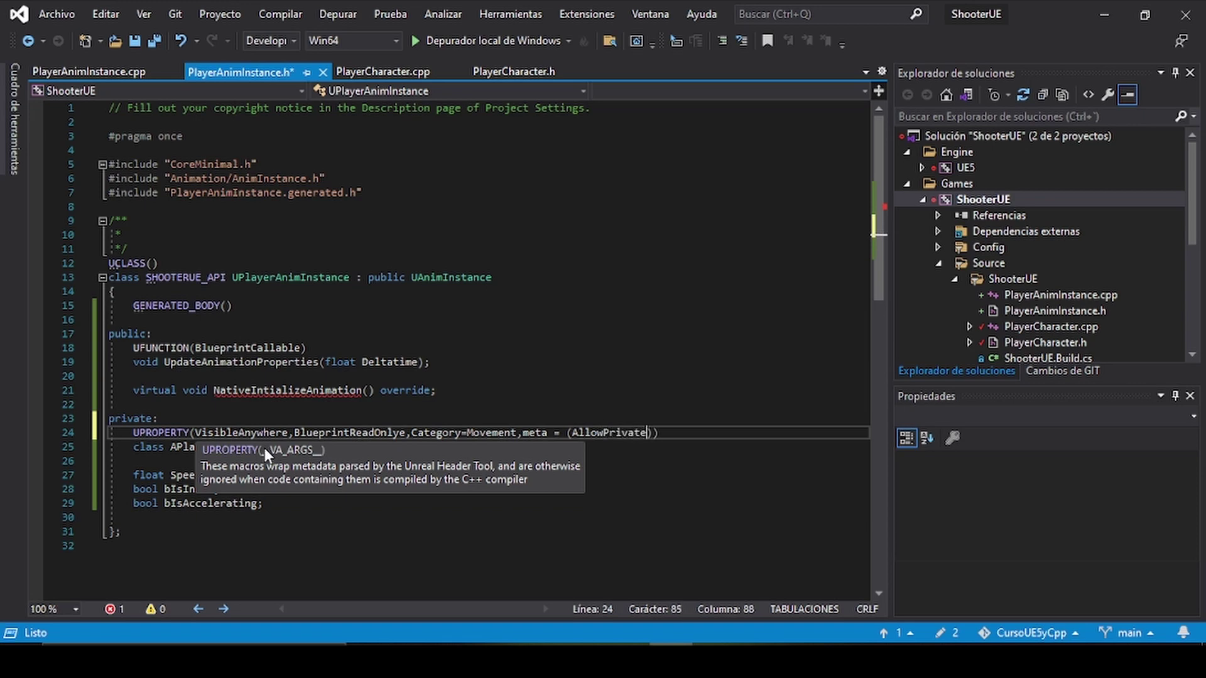
{"action": "type", "text": "Acess"}
{"action": "type", "text": " = "}
{"action": "type", "text": "\""}
{"action": "type", "text": "true"}
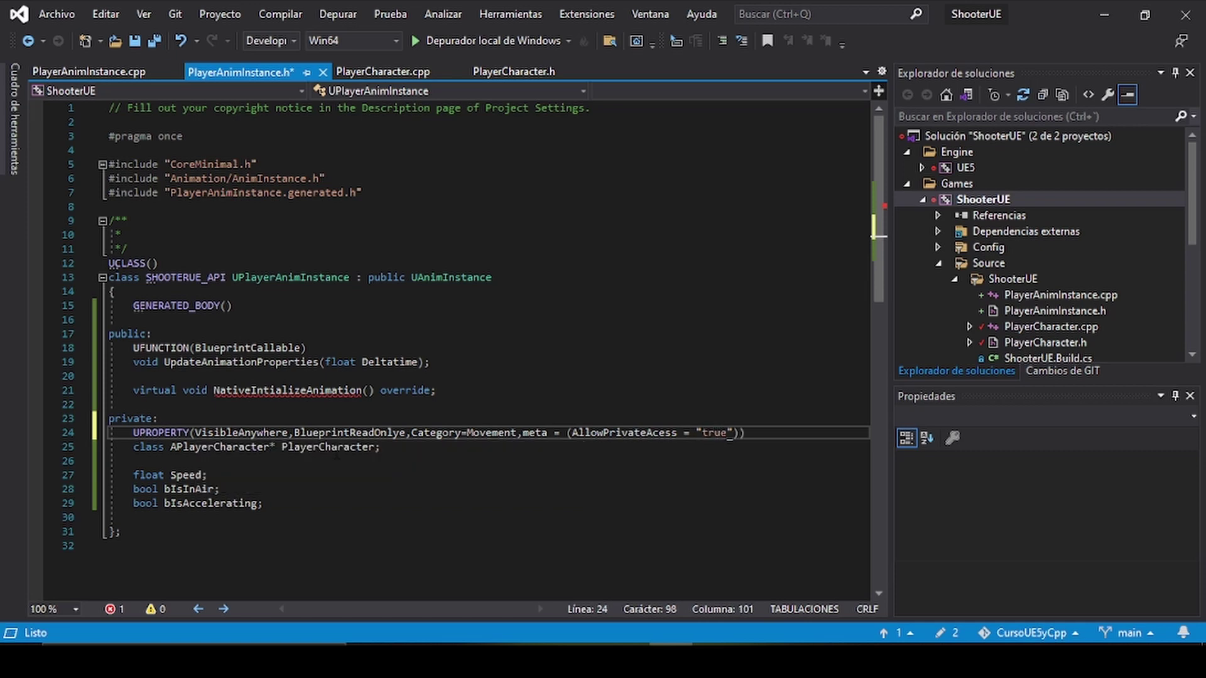
{"action": "left_click_drag", "start_coordinate": [133, 432], "coordinate": [772, 428]}
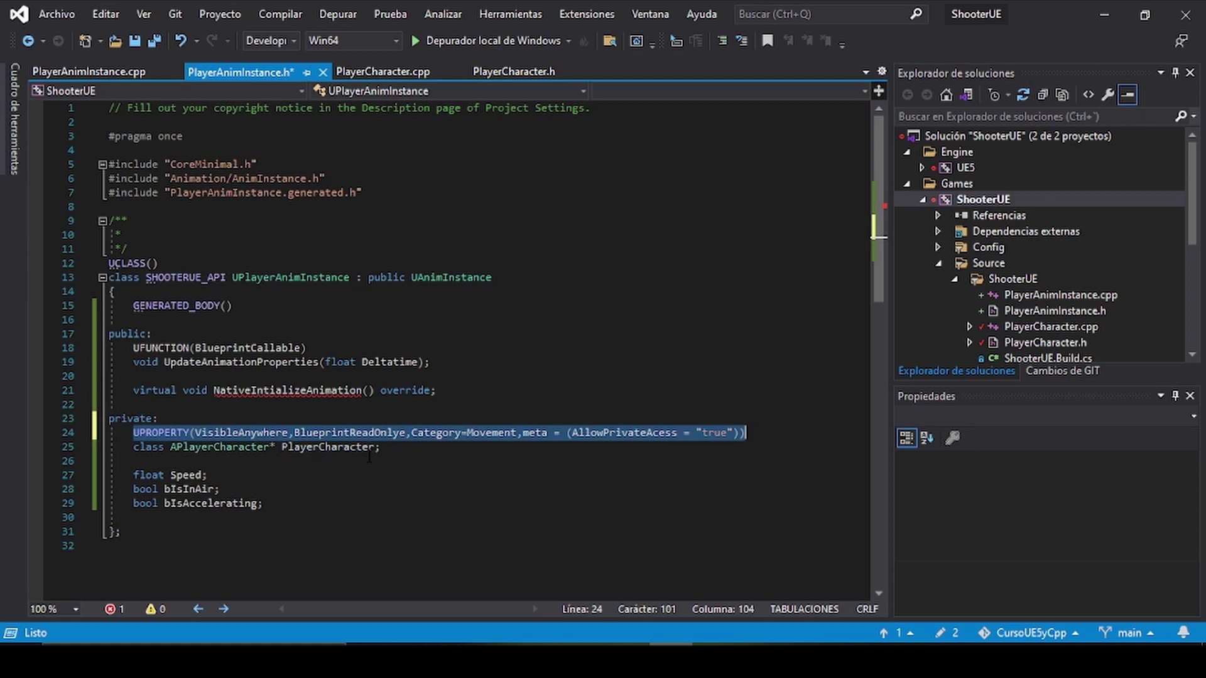
{"action": "left_click", "coordinate": [292, 467]}
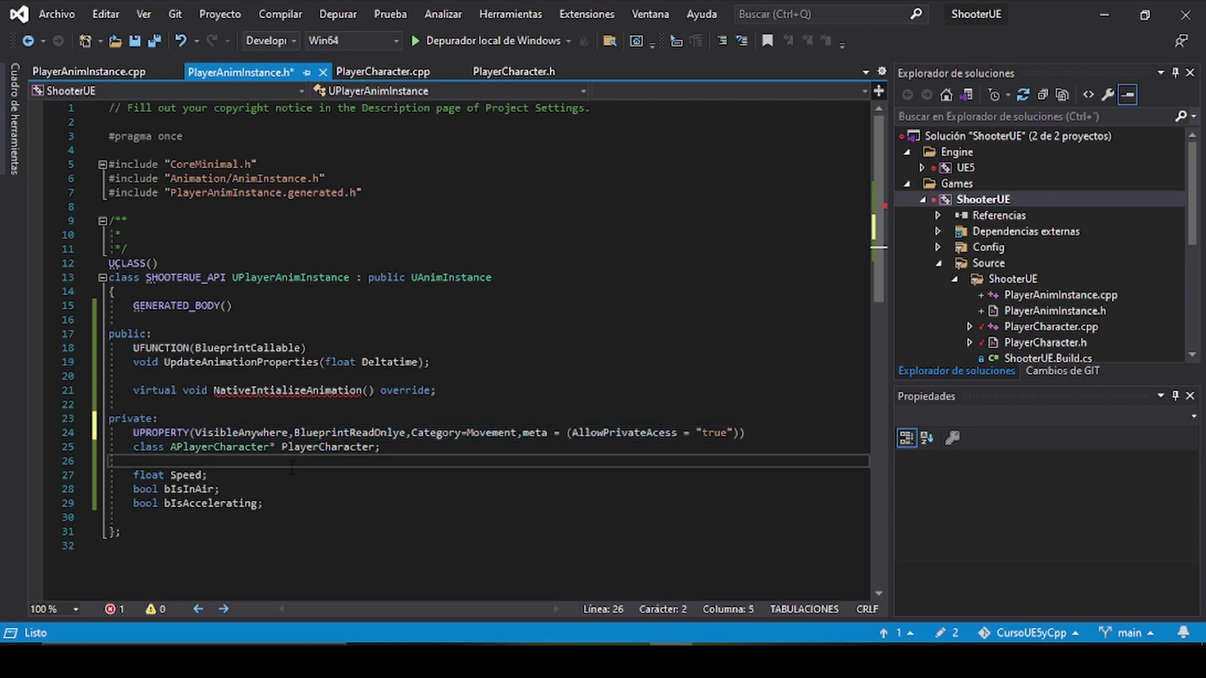
{"action": "type", "text": "UPROPERTY(VisibleAnywhere, BlueprintReadOnlye, Category = Movement, meta = (AllowPrivateAcess = \"true\"))"}
{"action": "left_click", "coordinate": [306, 477]}
{"action": "key", "text": "Return"}
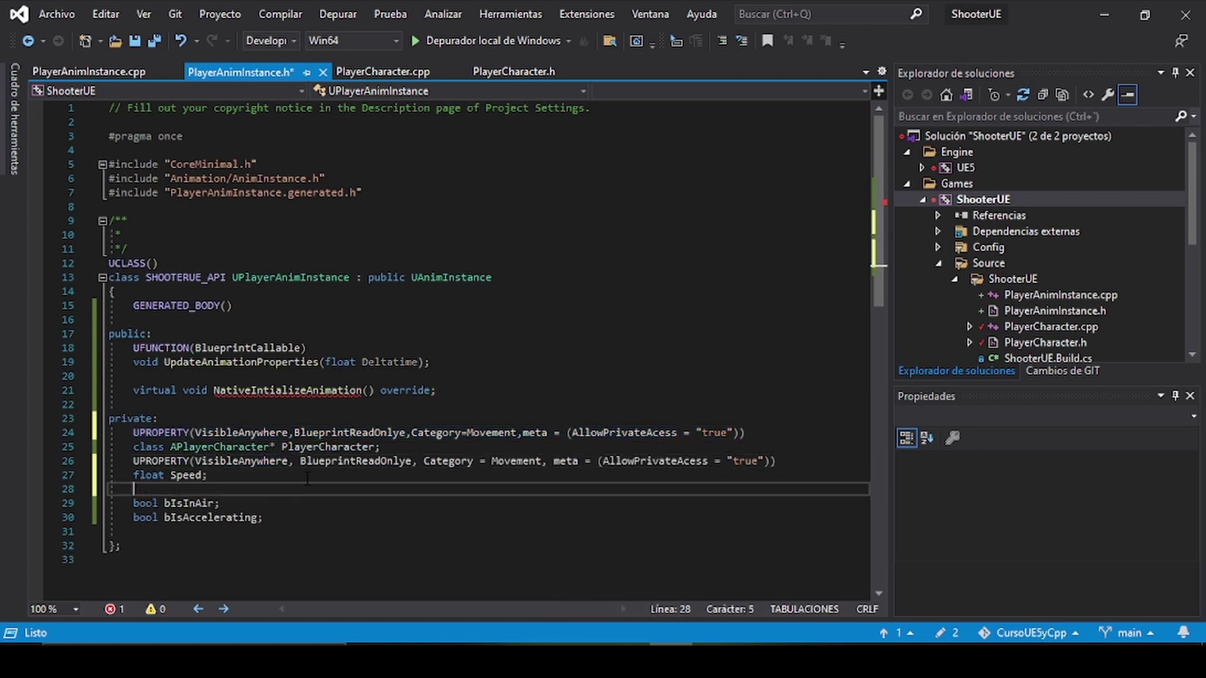
{"action": "type", "text": "UPROPERTY(VisibleAnywhere, BlueprintReadOnlye, Category = Movement, meta = (AllowPrivateAcess = \"true\"))"}
{"action": "key", "text": "Down"}
{"action": "key", "text": "Return"}
{"action": "type", "text": "UPROPERTY(VisibleAnywhere, BlueprintReadOnlye, Category = Movement, meta = (AllowPrivateAcess = \"true\"))"}
{"action": "key", "text": "ctrl+s"}
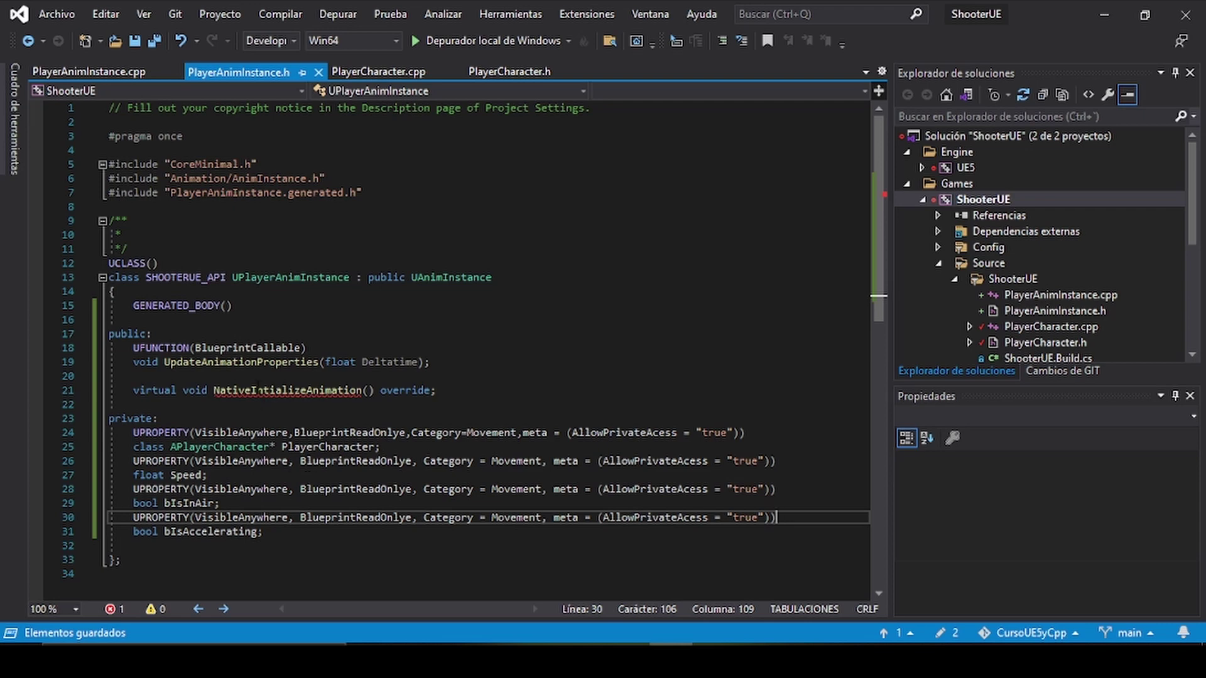
{"action": "left_click", "coordinate": [258, 388]}
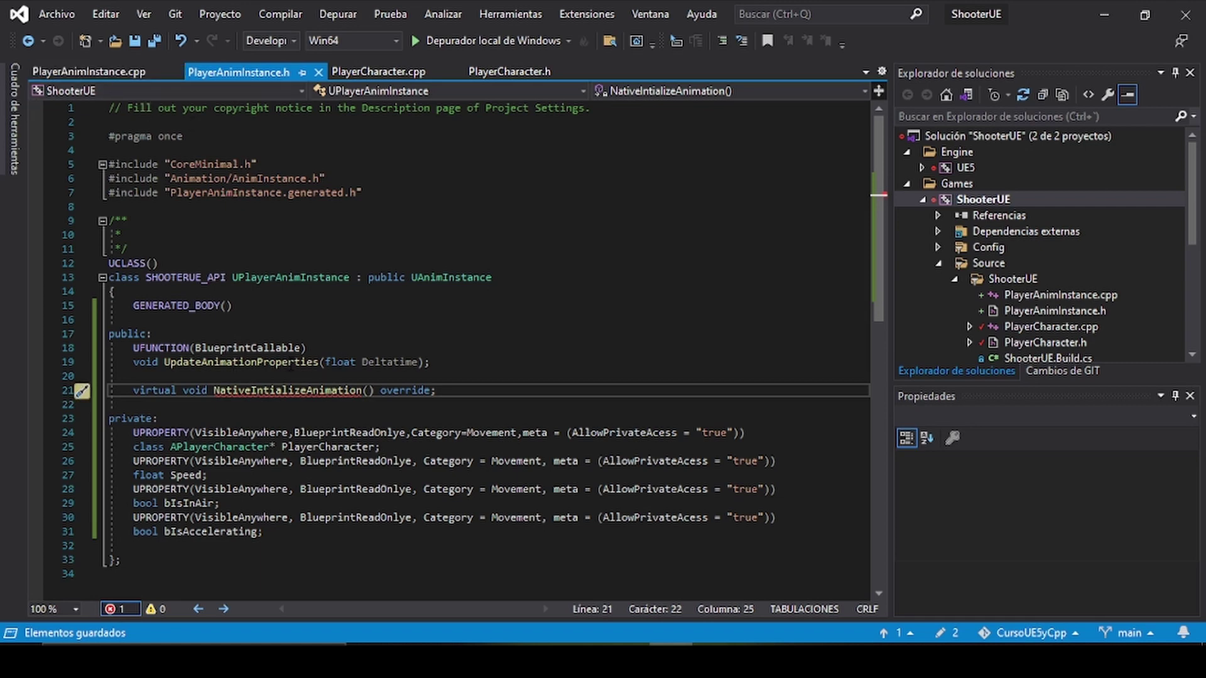
Try the Ctrl+. generate-definition quick action on UpdateAnimationProperties and dismiss the resulting error.
{"action": "left_click", "coordinate": [290, 363]}
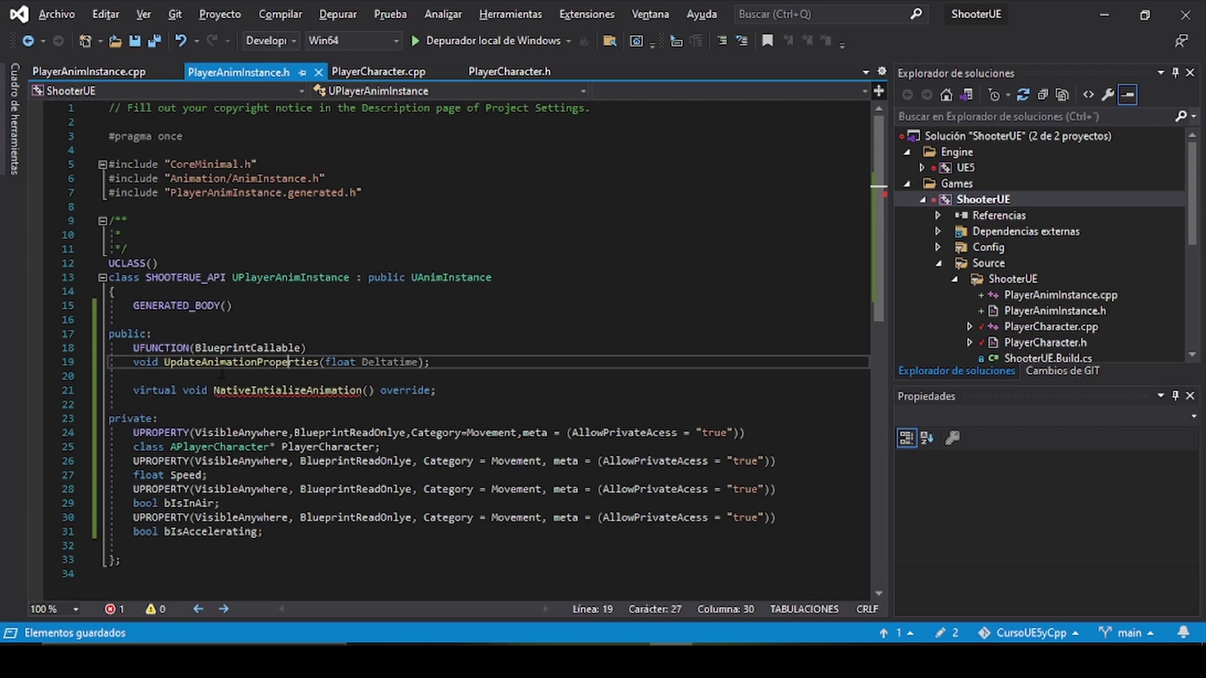
{"action": "key", "text": "ctrl+period"}
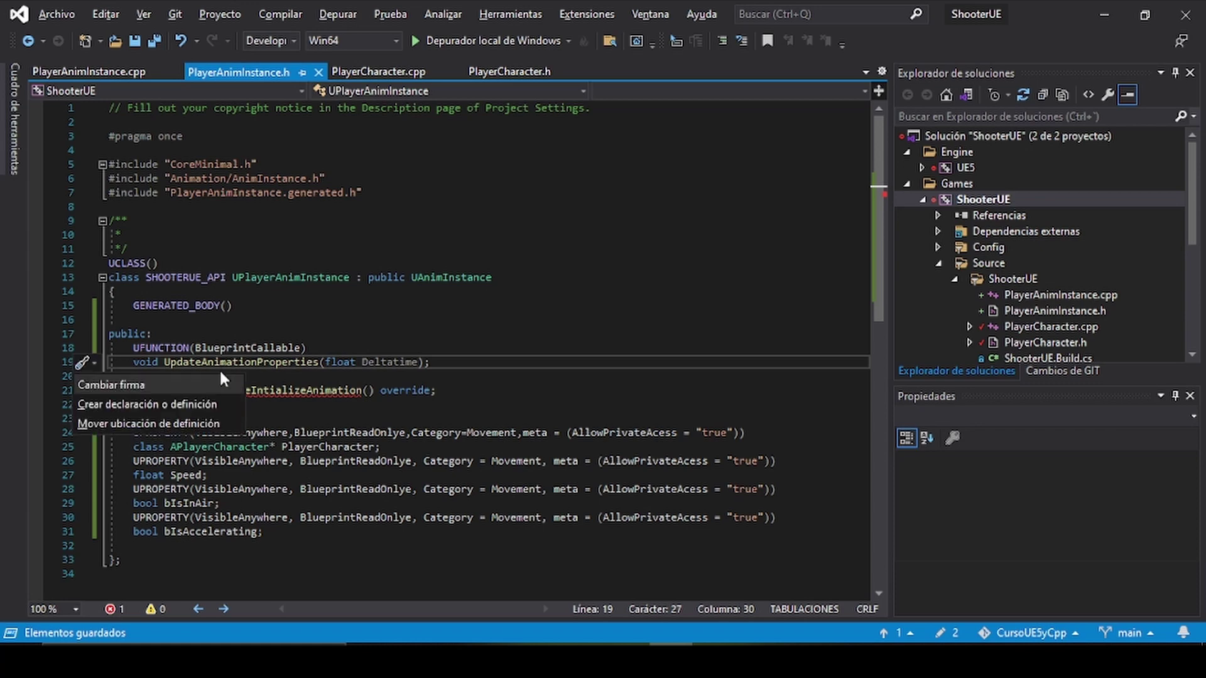
{"action": "key", "text": "Down"}
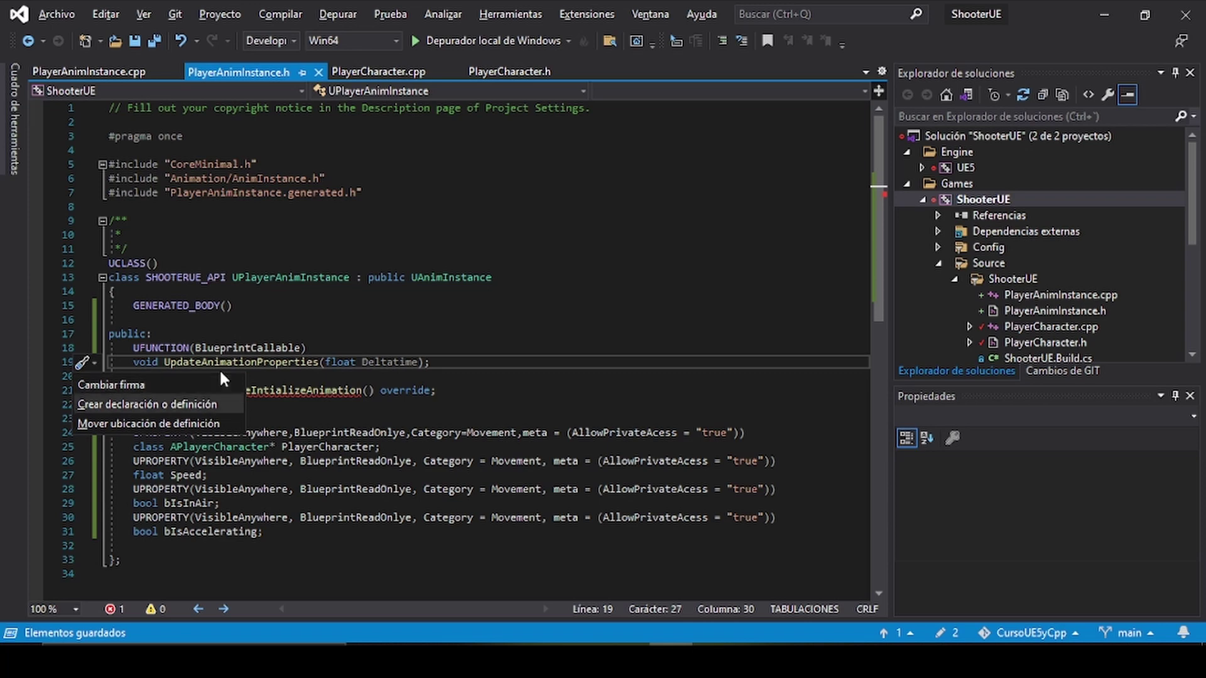
{"action": "key", "text": "Return"}
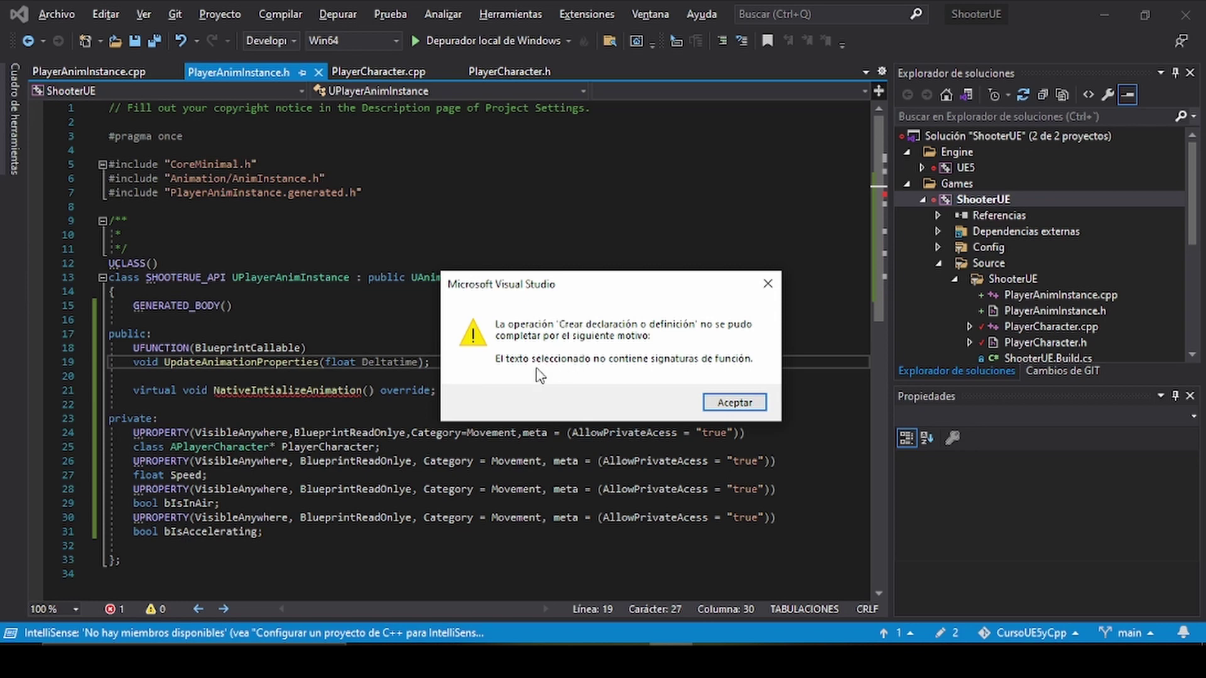
{"action": "left_click", "coordinate": [736, 403]}
Switch to PlayerAnimInstance.cpp to write the definition by hand.
{"action": "double_click", "coordinate": [266, 362]}
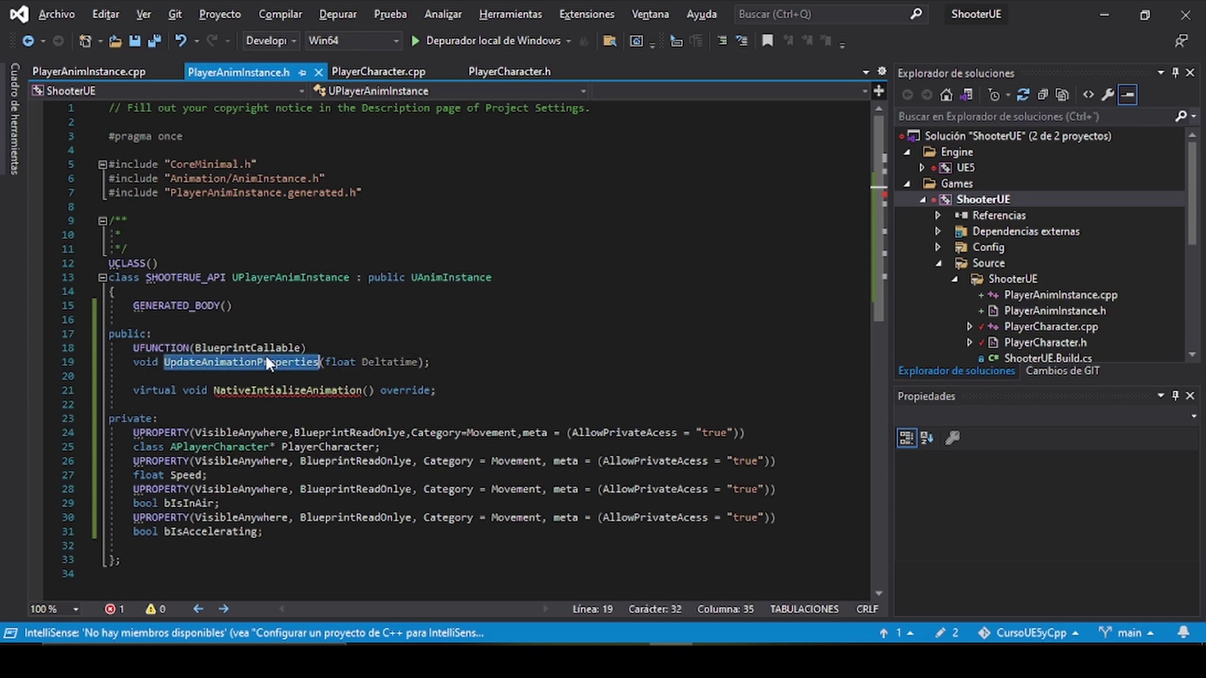
{"action": "left_click", "coordinate": [213, 362]}
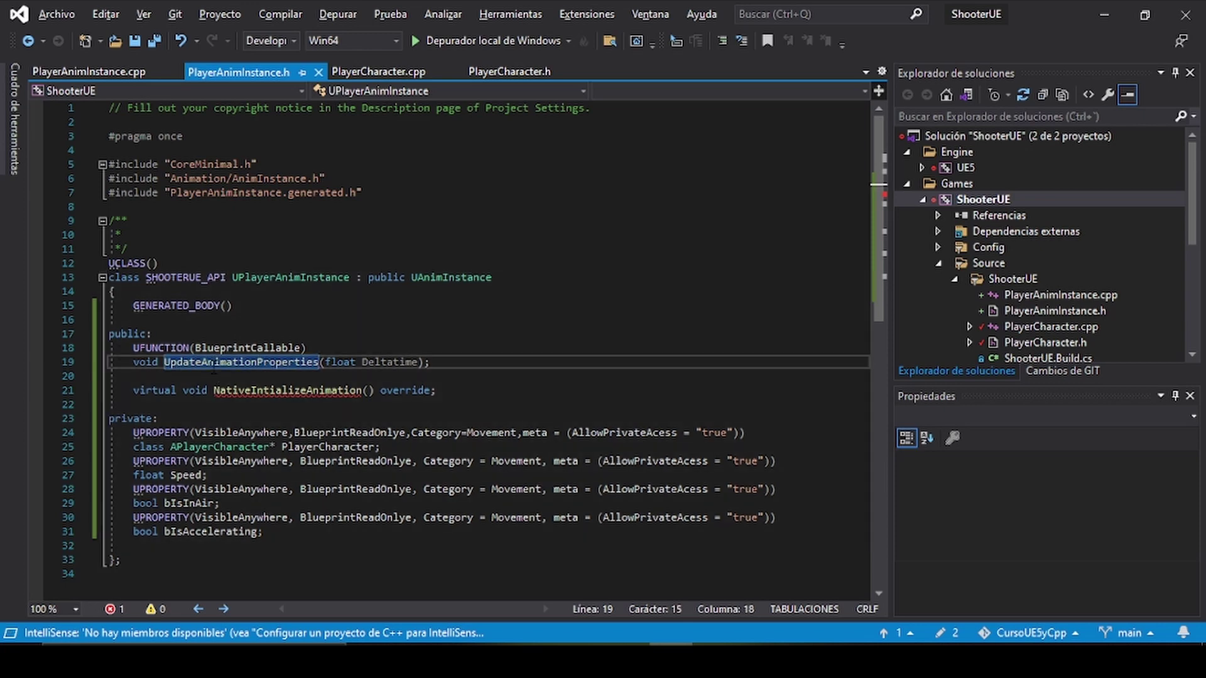
{"action": "left_click", "coordinate": [82, 74]}
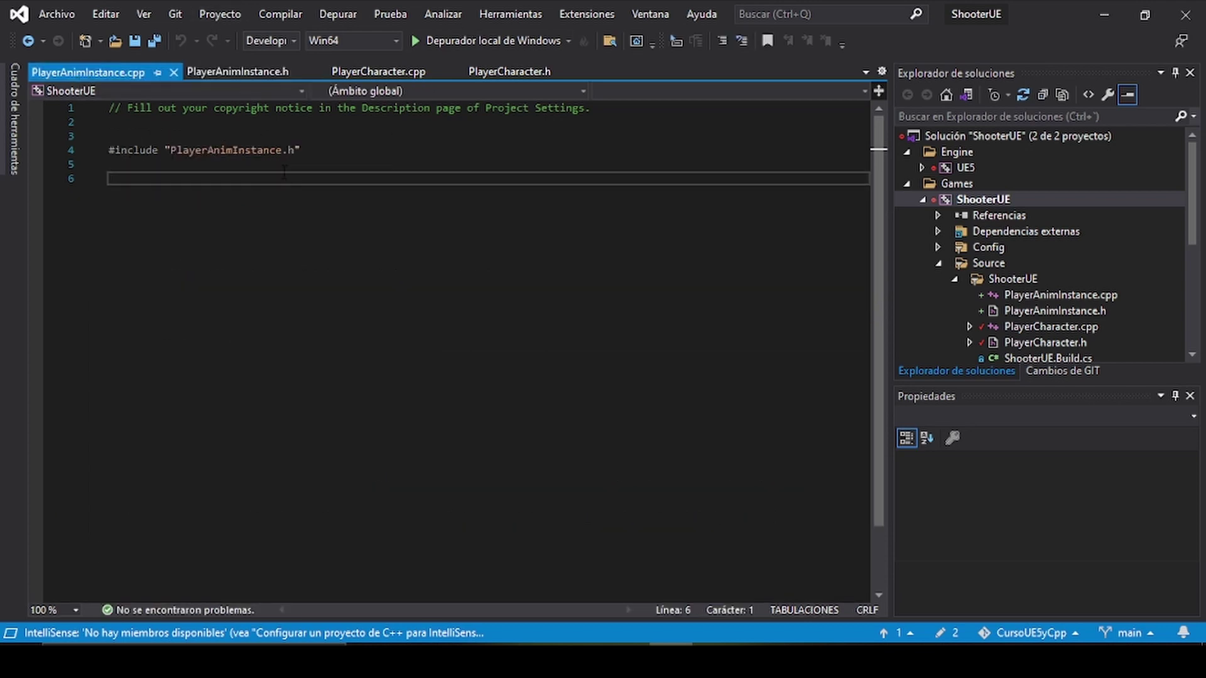
Start the definition as void UPlayerAnimInstance:: using the class name copied from the header.
{"action": "type", "text": "void"}
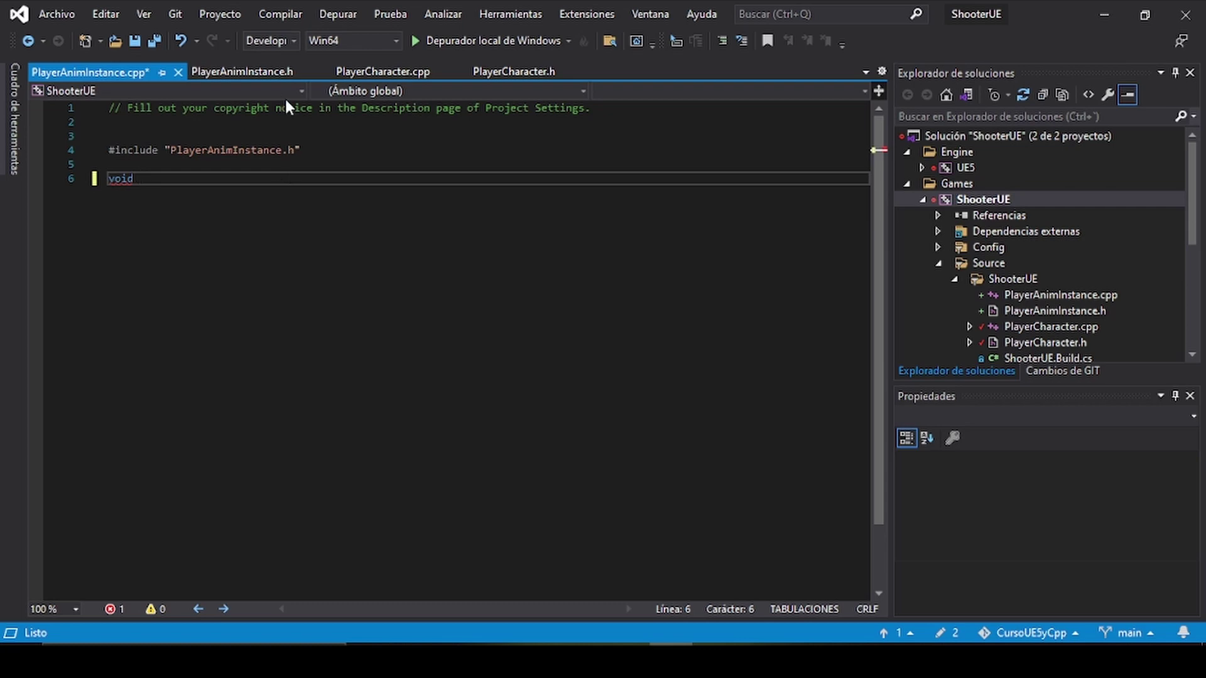
{"action": "left_click", "coordinate": [236, 73]}
{"action": "double_click", "coordinate": [269, 277]}
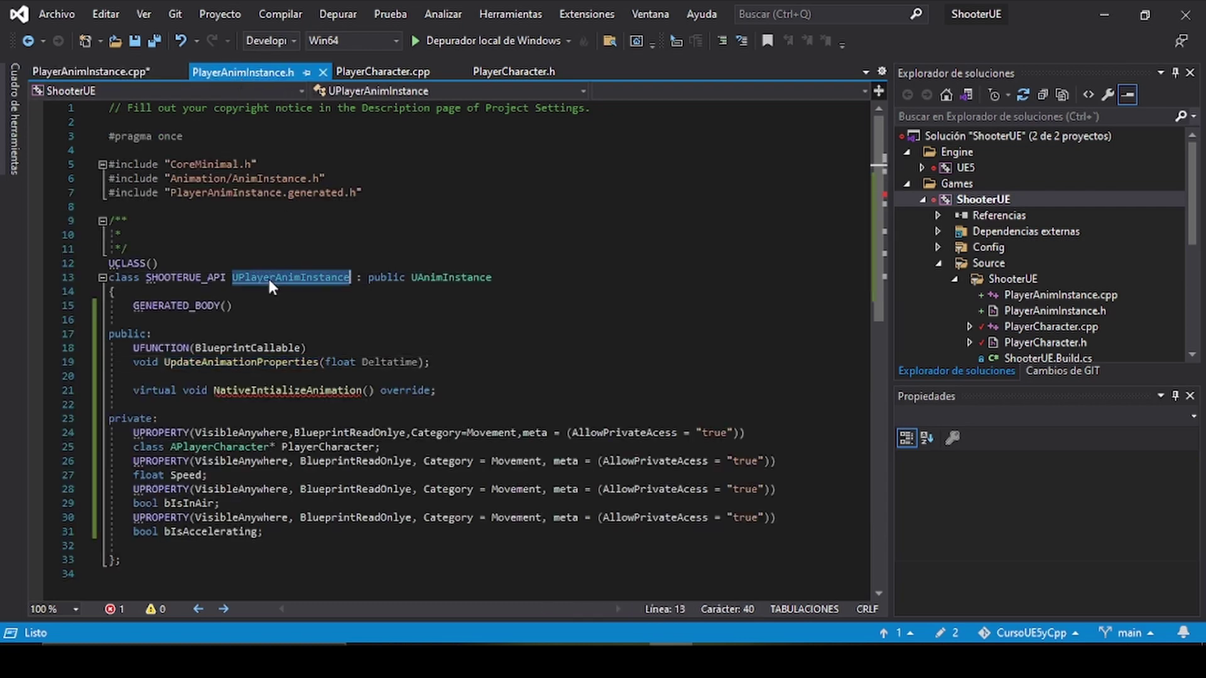
{"action": "key", "text": "ctrl+c"}
{"action": "left_click", "coordinate": [74, 73]}
{"action": "key", "text": "ctrl+v"}
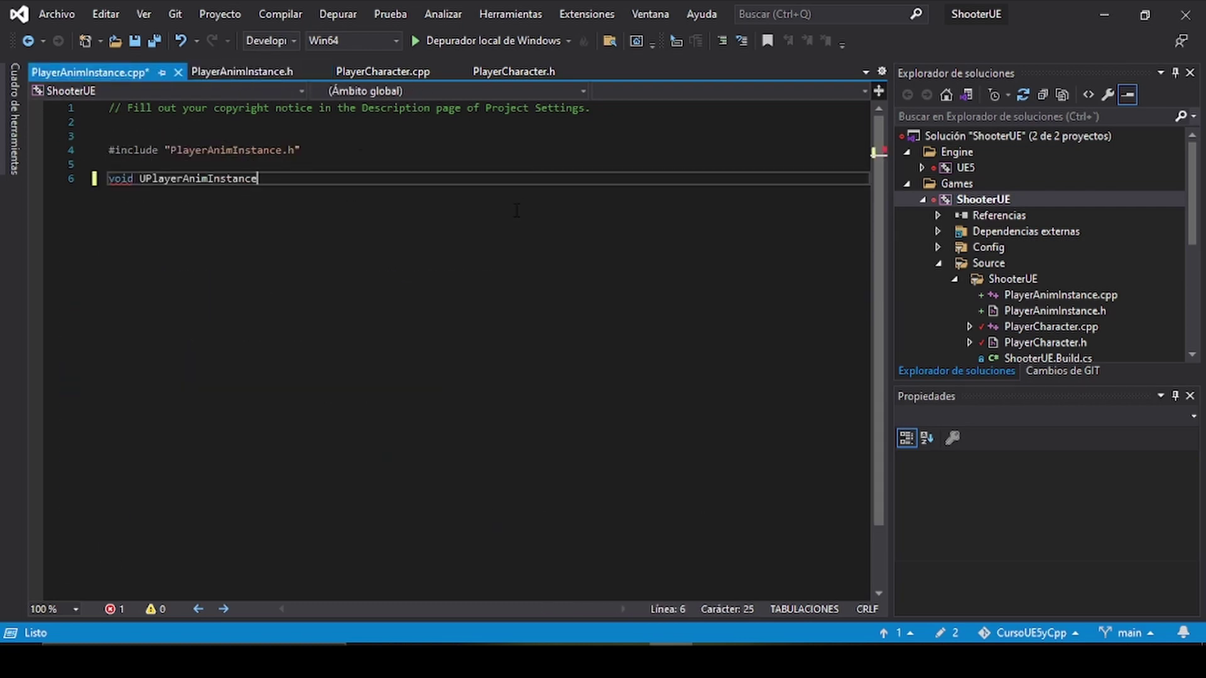
{"action": "type", "text": "::"}
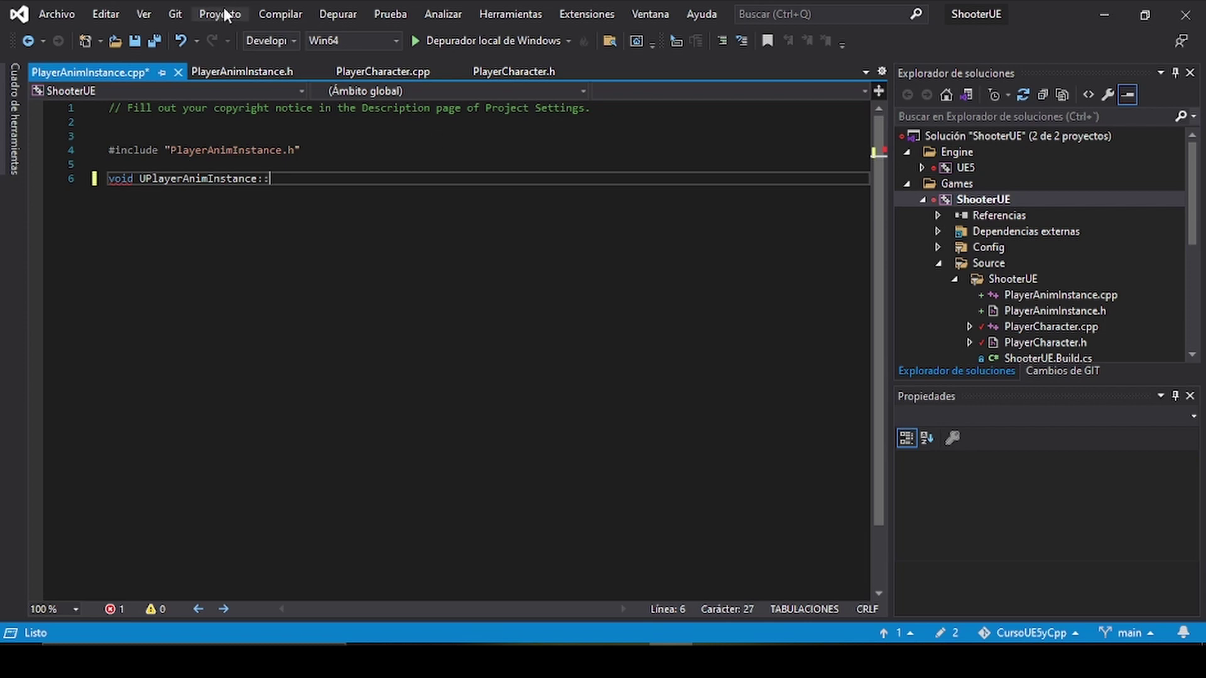
Paste the UpdateAnimationProperties(float Deltatime) signature, replace its semicolon with a brace, and save.
{"action": "left_click", "coordinate": [251, 73]}
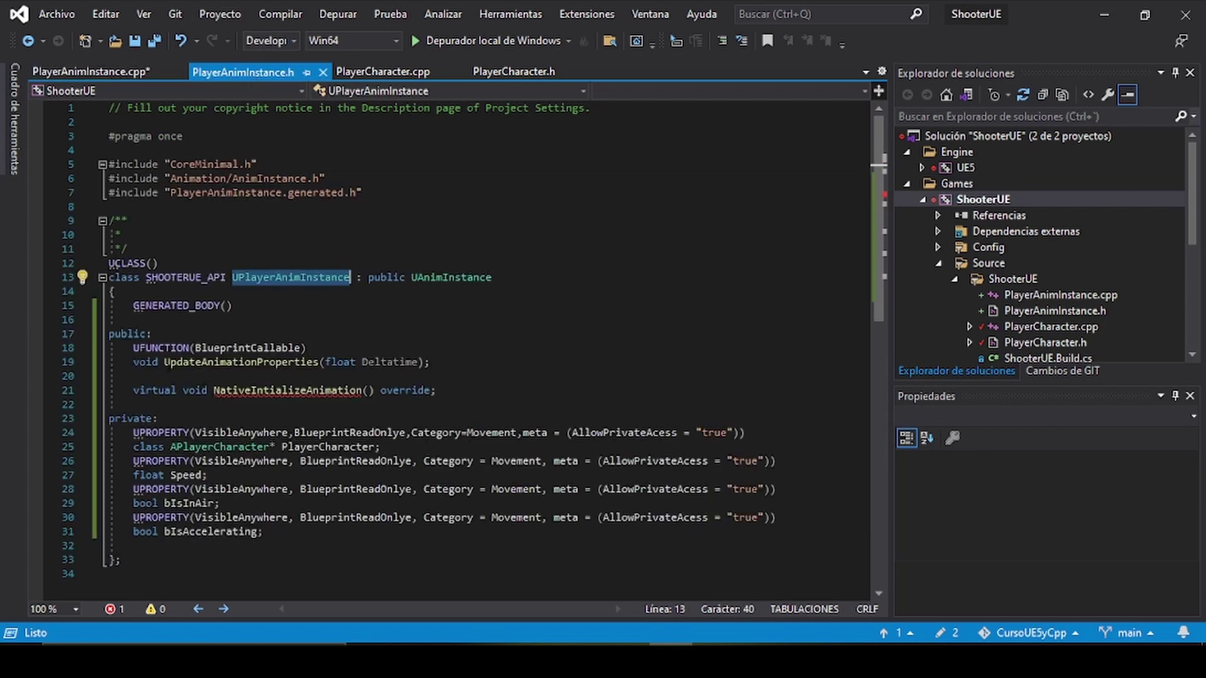
{"action": "double_click", "coordinate": [214, 362]}
{"action": "left_click", "coordinate": [427, 362], "text": "shift"}
{"action": "key", "text": "ctrl+c"}
{"action": "left_click", "coordinate": [115, 72]}
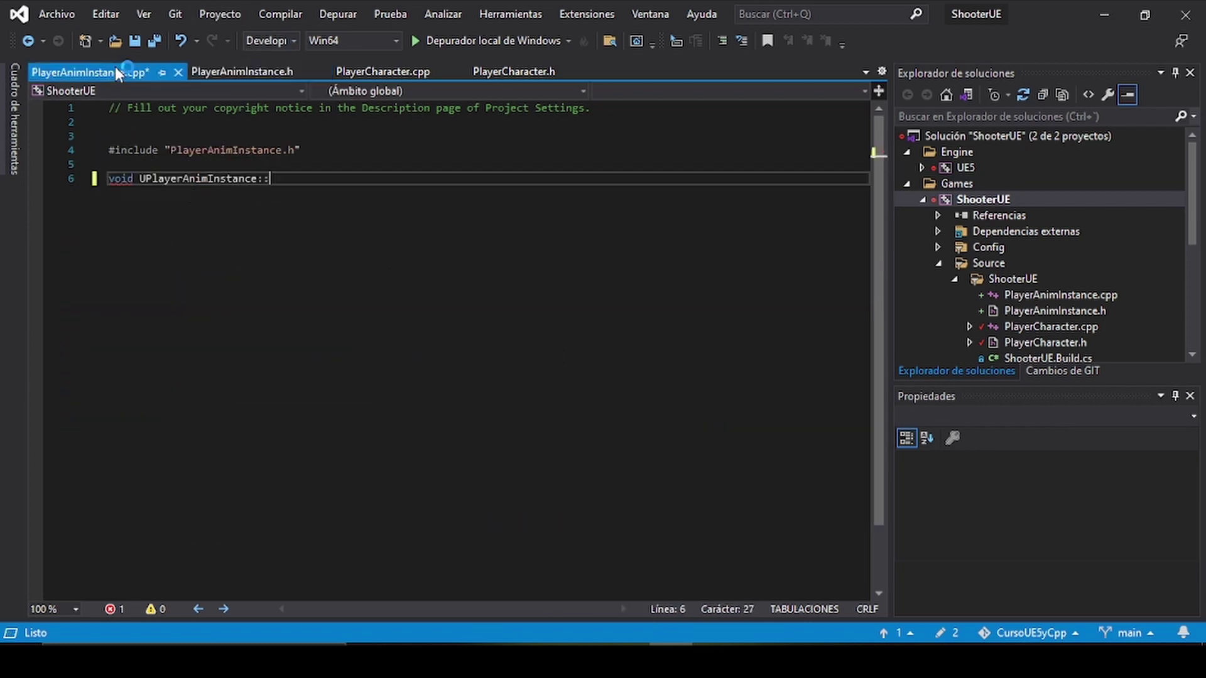
{"action": "key", "text": "ctrl+v"}
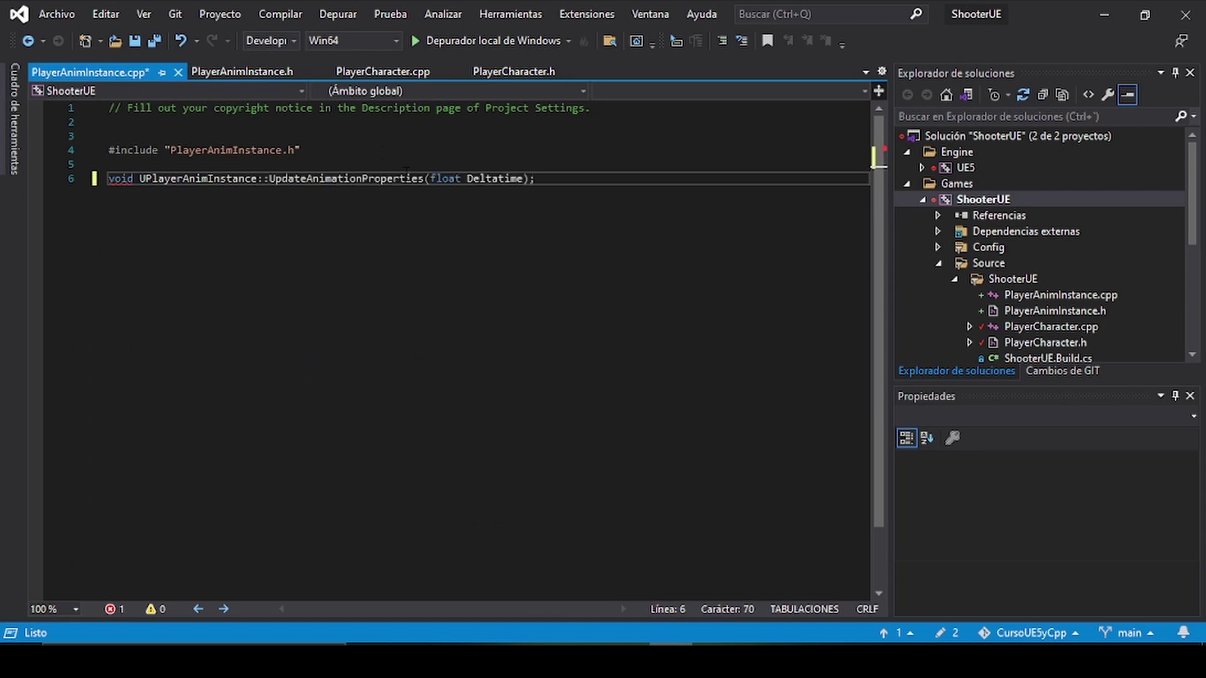
{"action": "key", "text": "BackSpace"}
{"action": "type", "text": "{"}
{"action": "key", "text": "Return"}
{"action": "key", "text": "ctrl+s"}
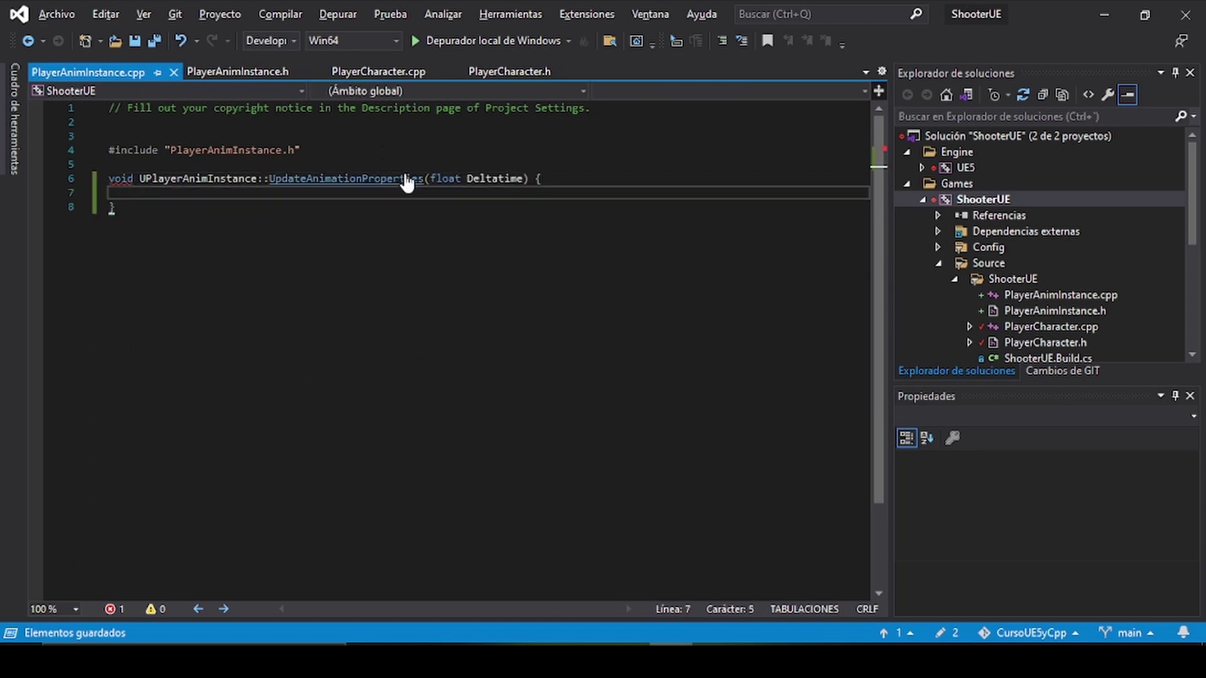
Insert blank lines above the UpdateAnimationProperties definition to make room for another function.
{"action": "key", "text": "Up"}
{"action": "key", "text": "Up"}
{"action": "key", "text": "Return"}
{"action": "key", "text": "Return"}
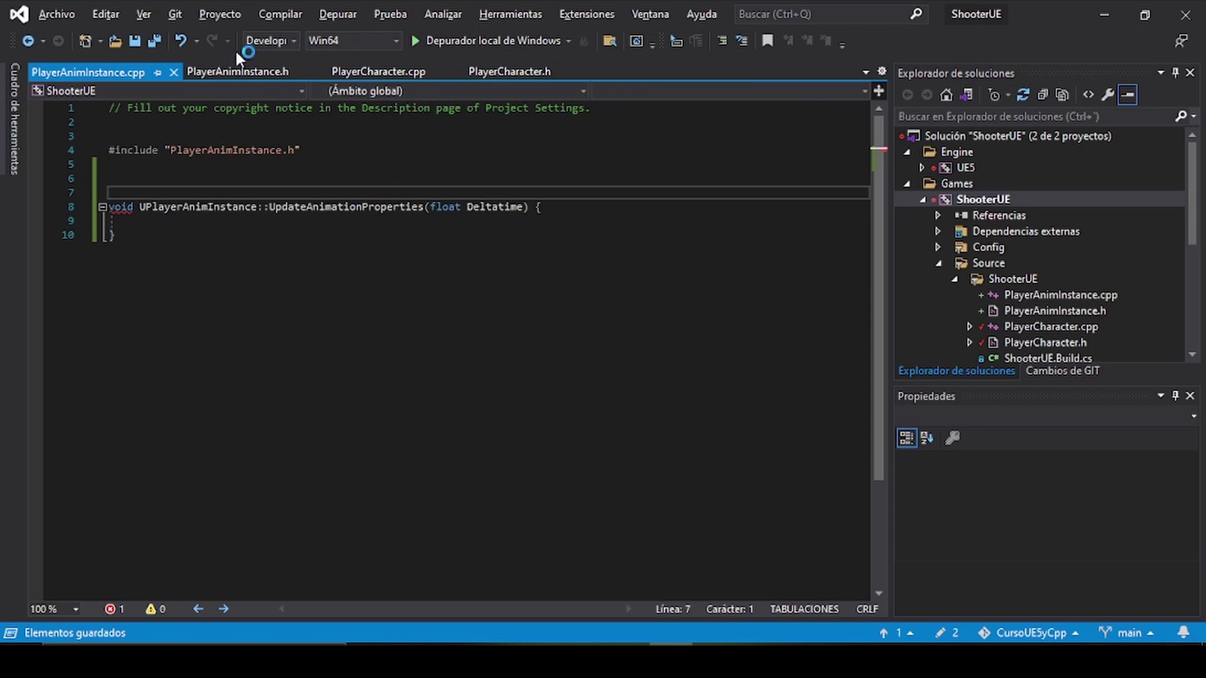
{"action": "left_click", "coordinate": [235, 73]}
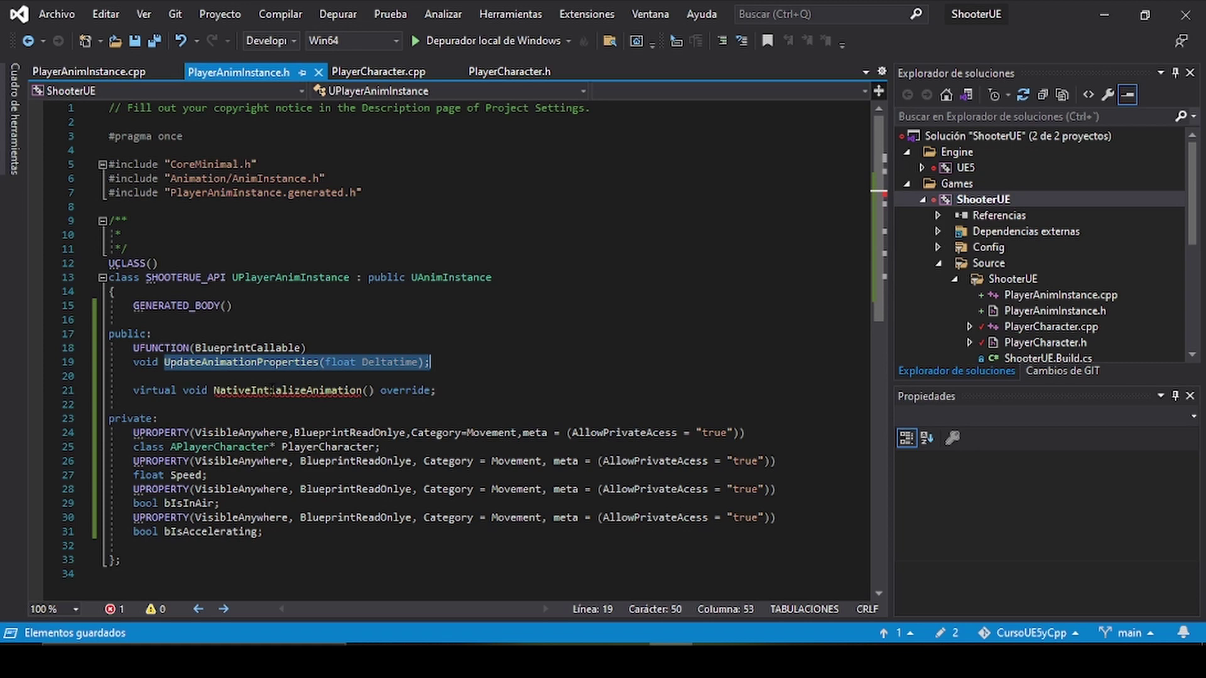
{"action": "key", "text": "ctrl+c"}
{"action": "left_click", "coordinate": [87, 73]}
Copy the void UPlayerAnimInstance:: prefix from line 8 and place the caret on empty line 6.
{"action": "left_click", "coordinate": [196, 181]}
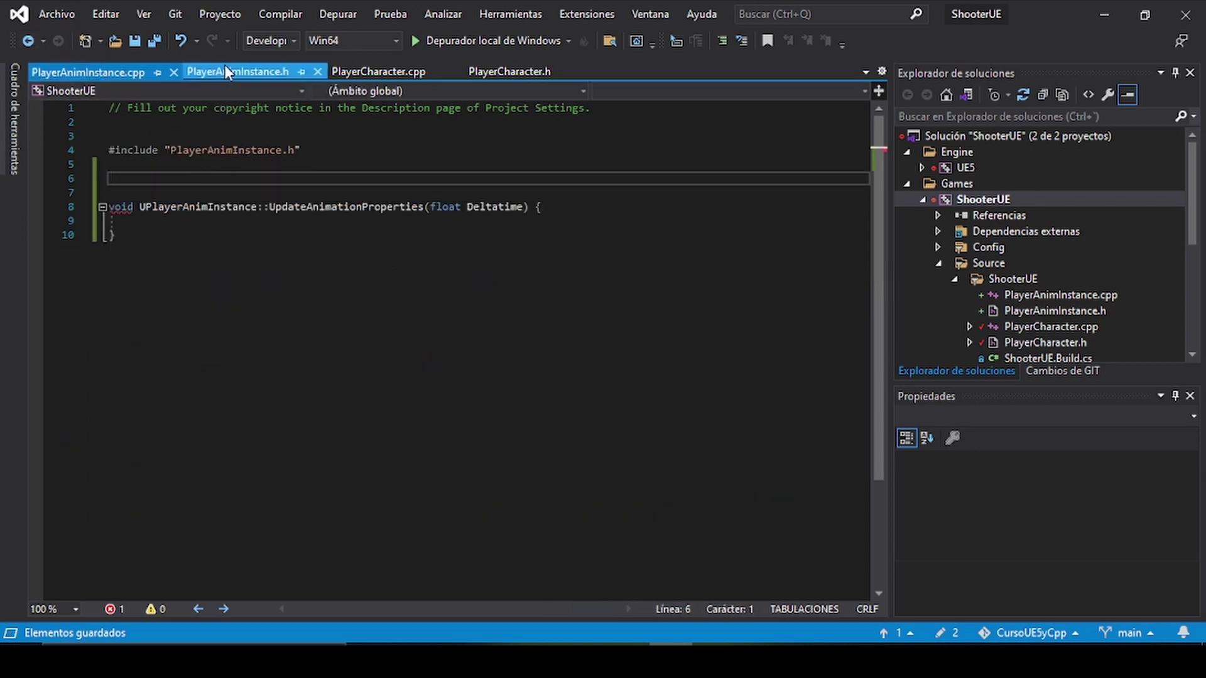
{"action": "mouse_move", "coordinate": [119, 205]}
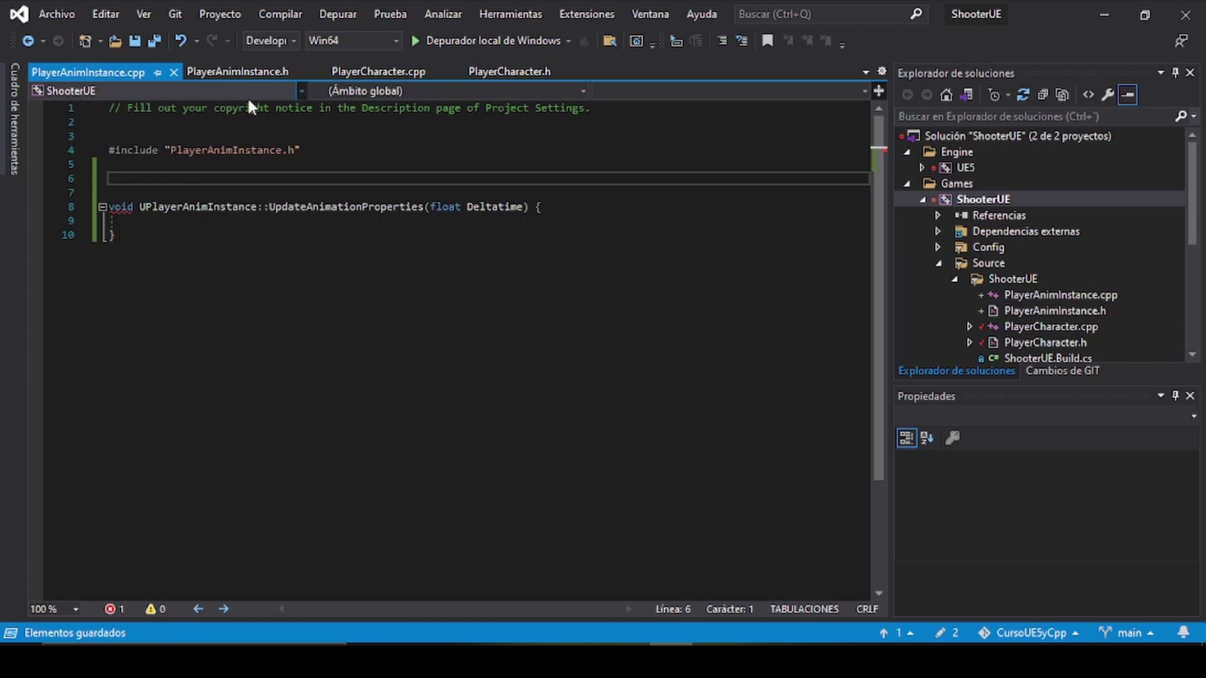
{"action": "left_click", "coordinate": [239, 73]}
{"action": "left_click", "coordinate": [146, 363]}
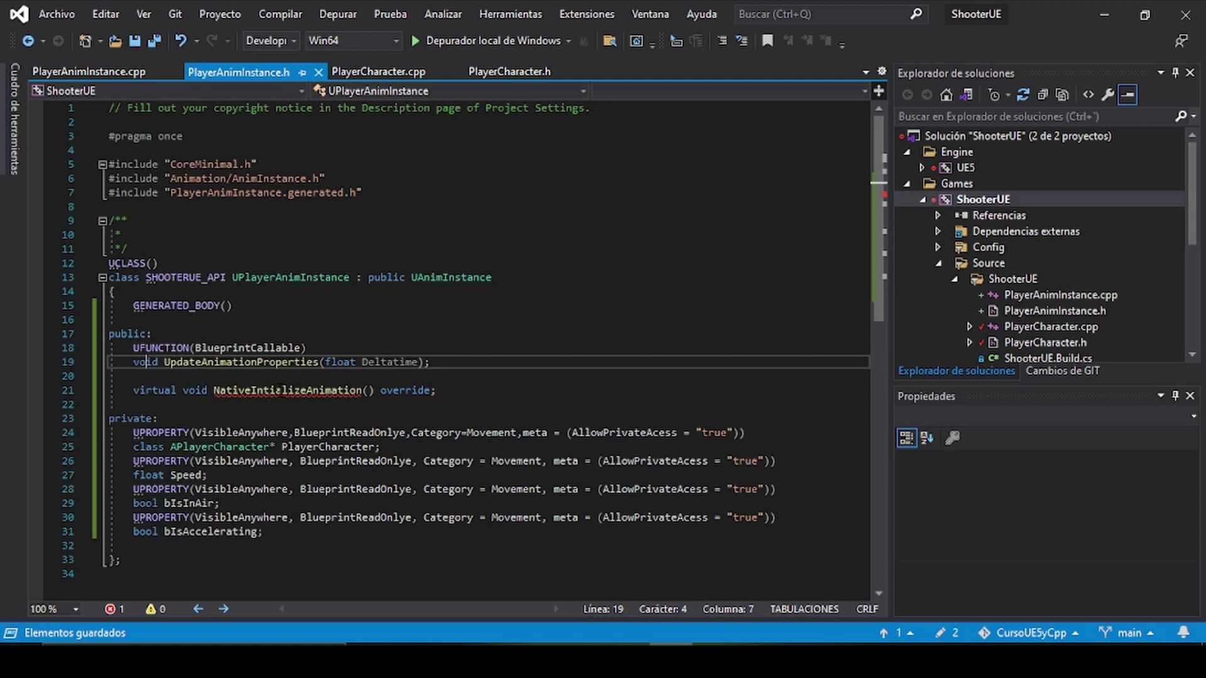
{"action": "left_click", "coordinate": [94, 72]}
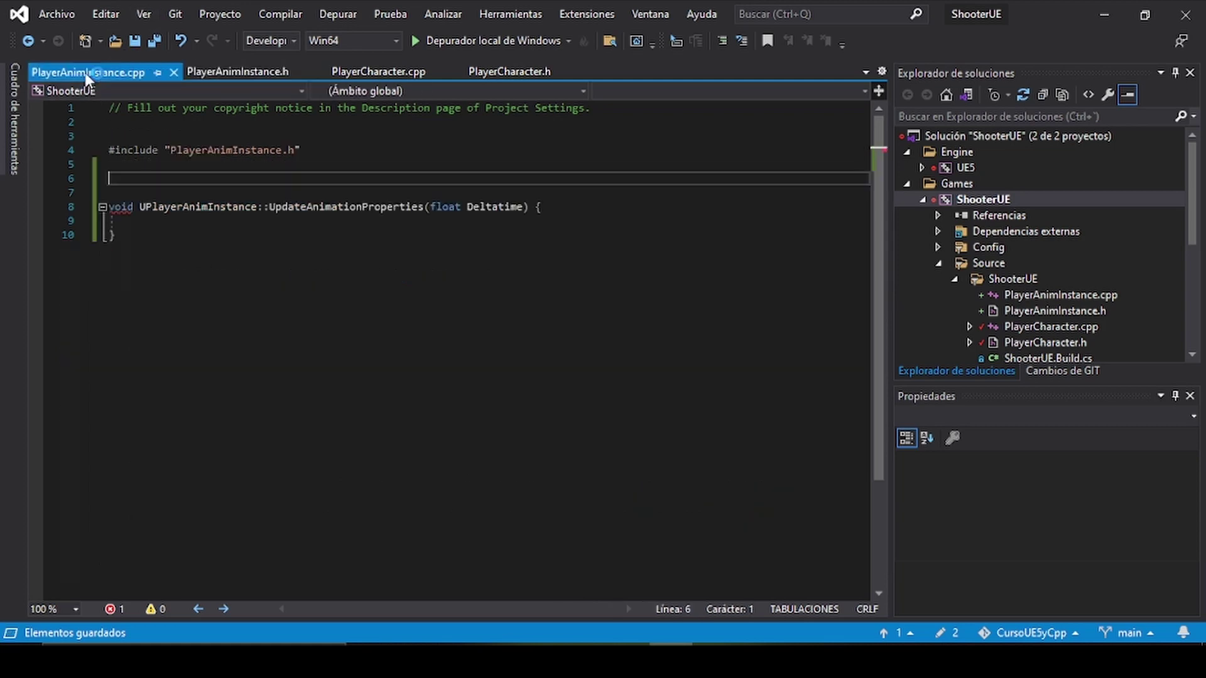
{"action": "left_click", "coordinate": [230, 74]}
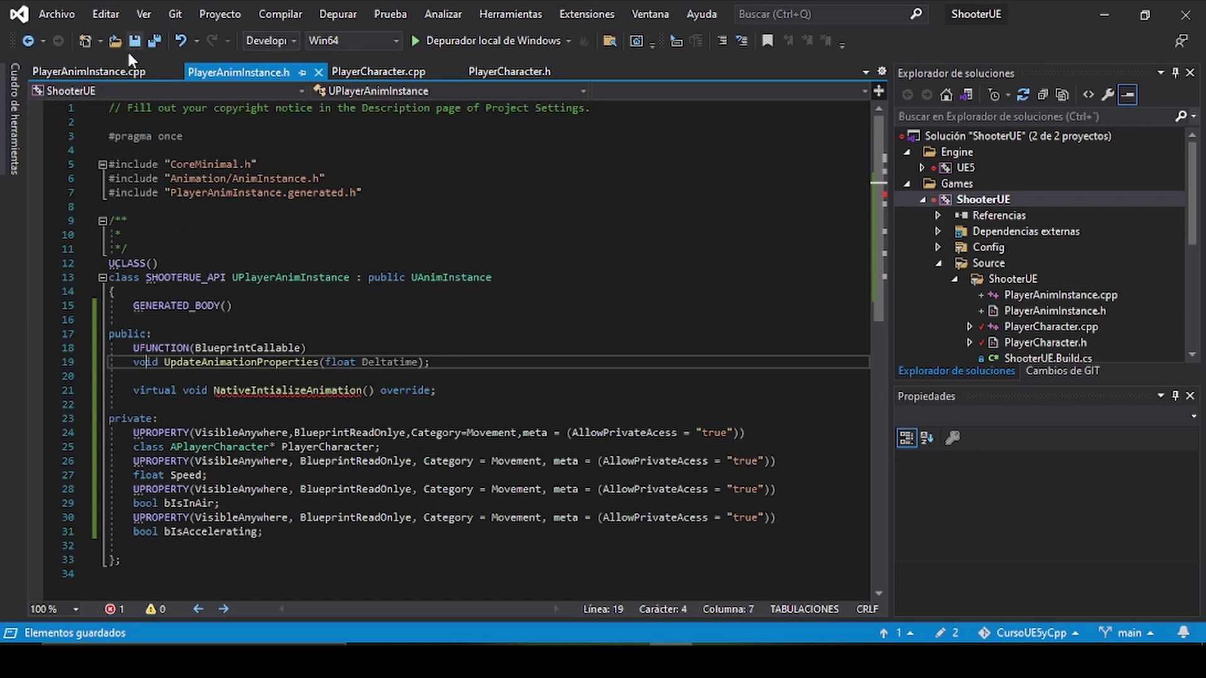
{"action": "left_click", "coordinate": [111, 73]}
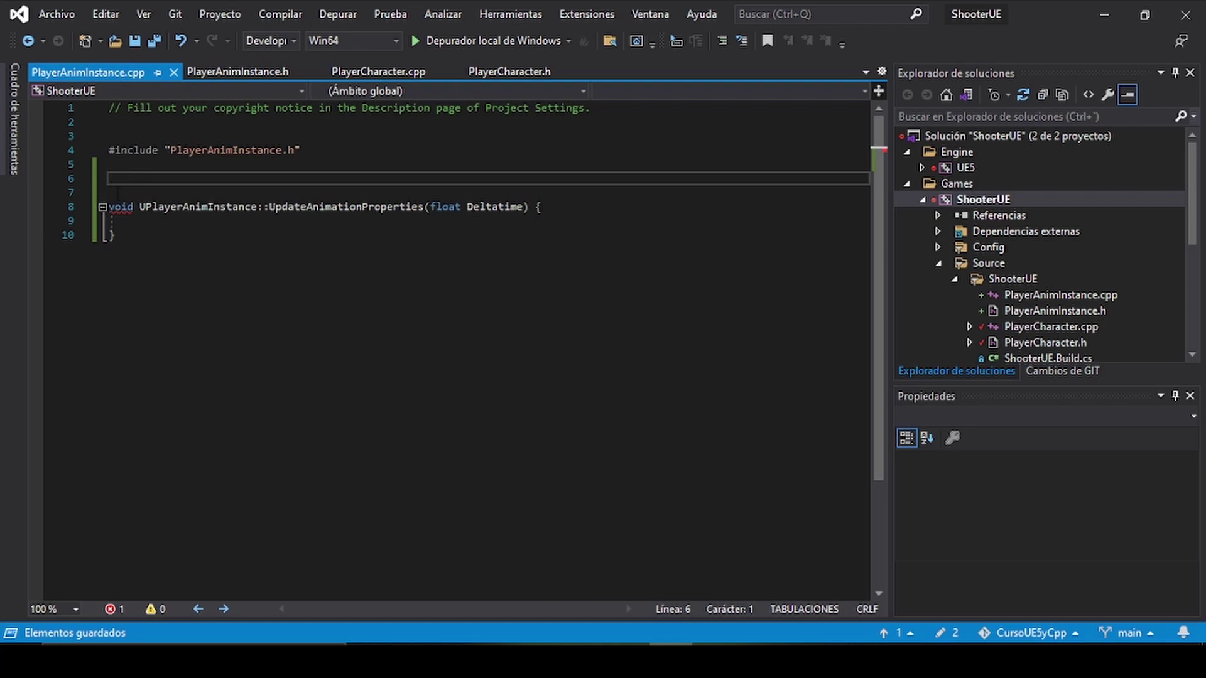
{"action": "left_click_drag", "start_coordinate": [109, 207], "coordinate": [265, 207]}
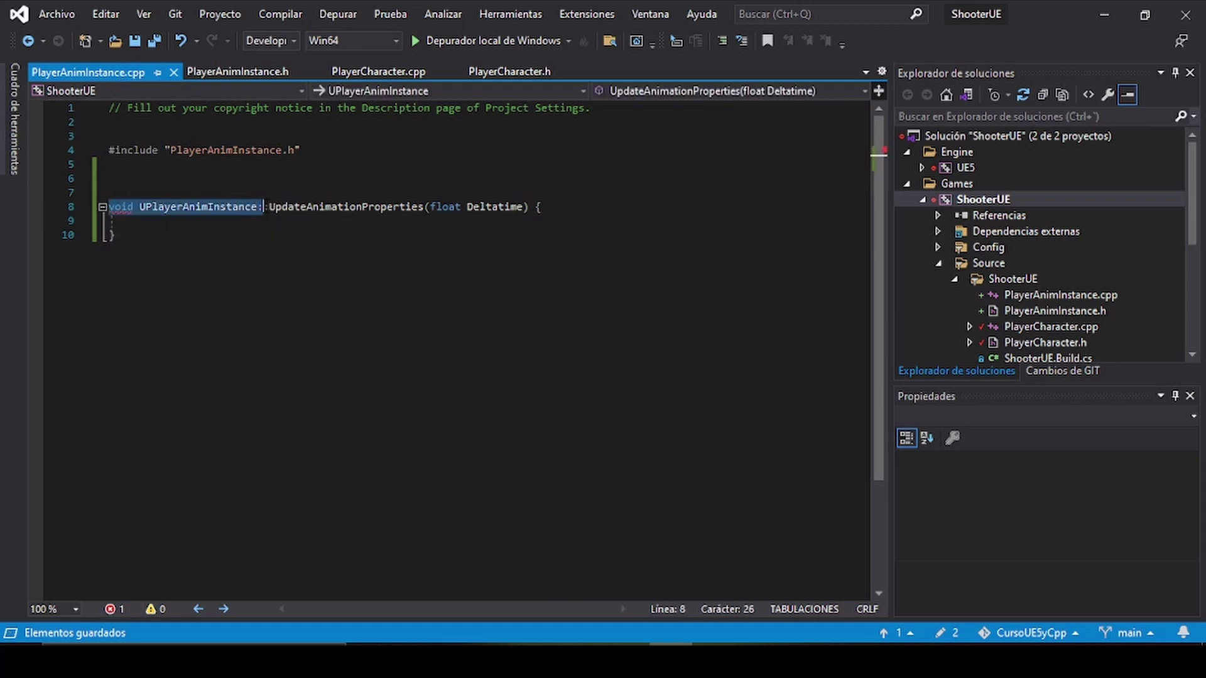
{"action": "key", "text": "ctrl+c"}
{"action": "left_click", "coordinate": [246, 180]}
Write an empty UPlayerAnimInstance::NativeIntializeAnimation() definition on line 6 and save.
{"action": "key", "text": "ctrl+v"}
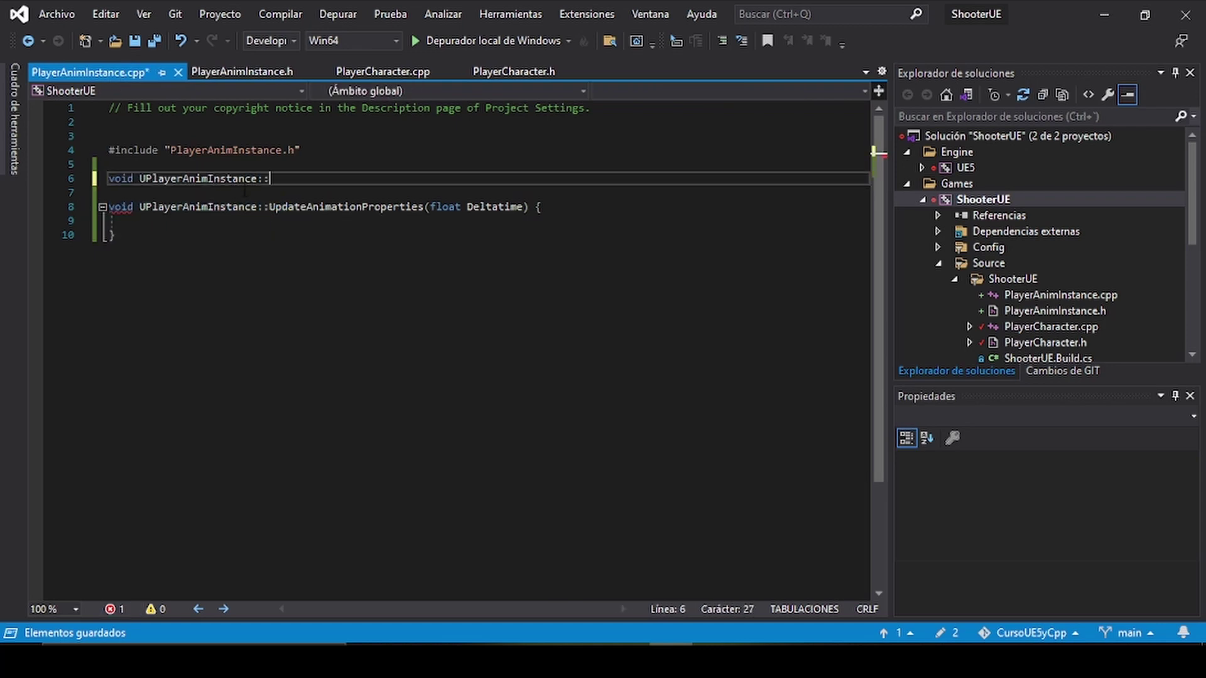
{"action": "left_click", "coordinate": [216, 71]}
{"action": "double_click", "coordinate": [287, 390]}
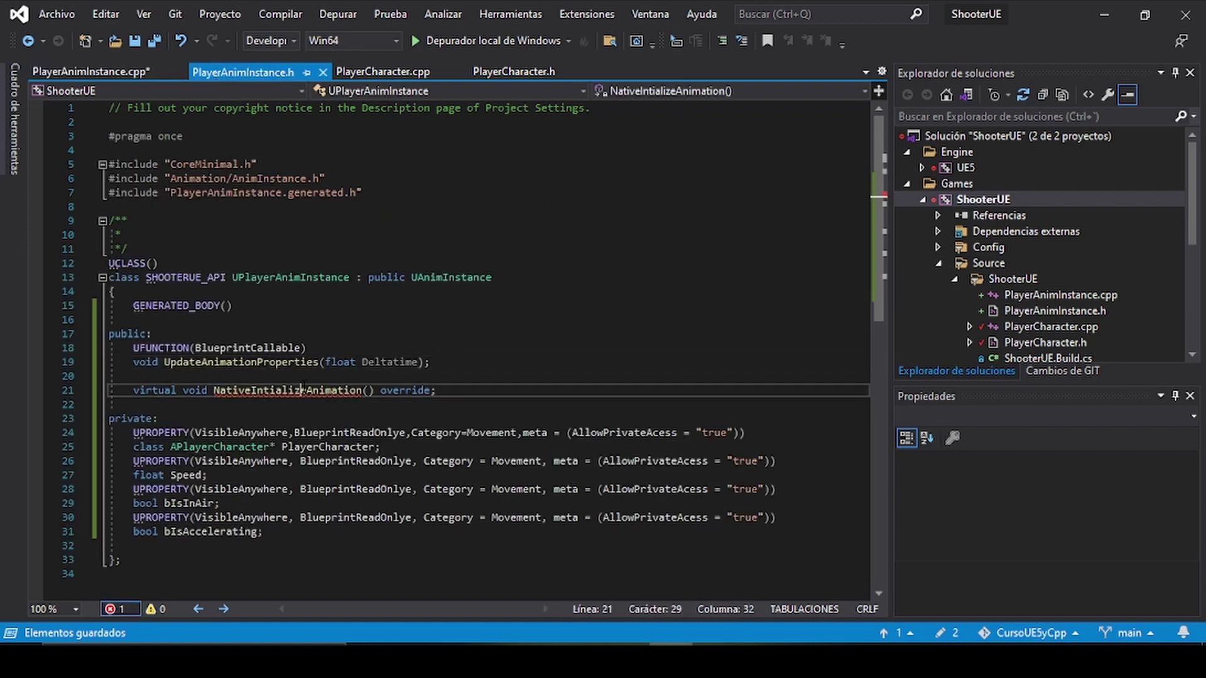
{"action": "key", "text": "ctrl+c"}
{"action": "left_click", "coordinate": [108, 73]}
{"action": "key", "text": "ctrl+v"}
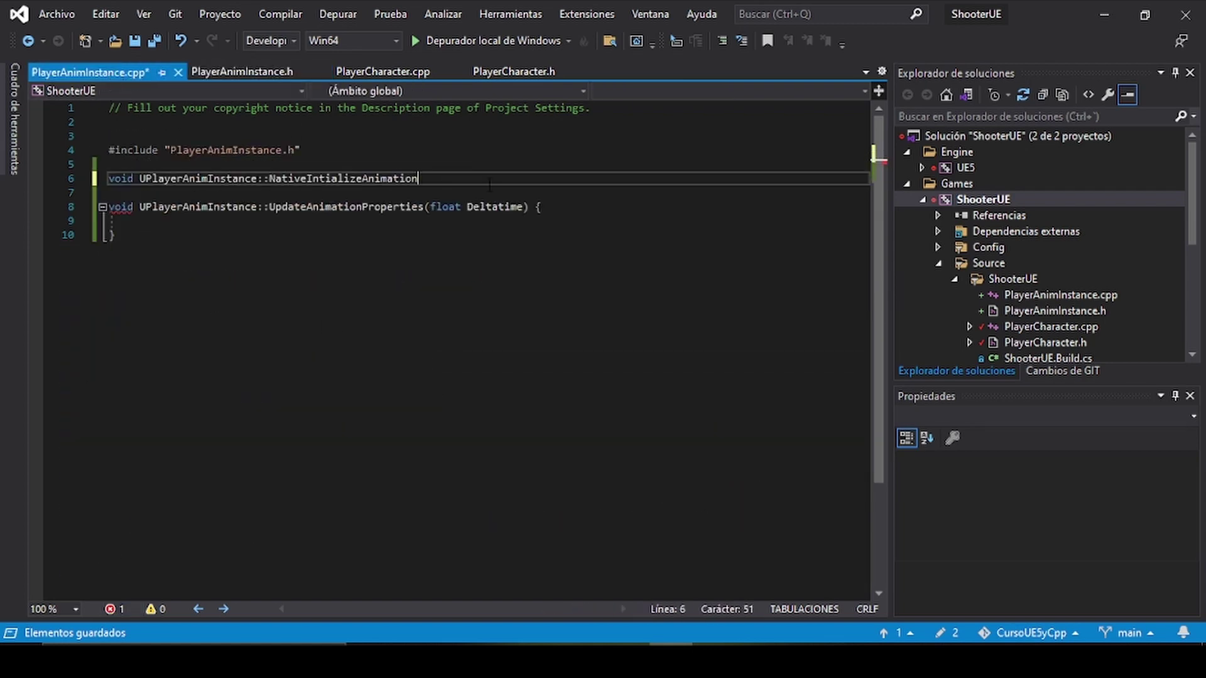
{"action": "type", "text": "()"}
{"action": "type", "text": " {"}
{"action": "key", "text": "Return"}
{"action": "key", "text": "ctrl+s"}
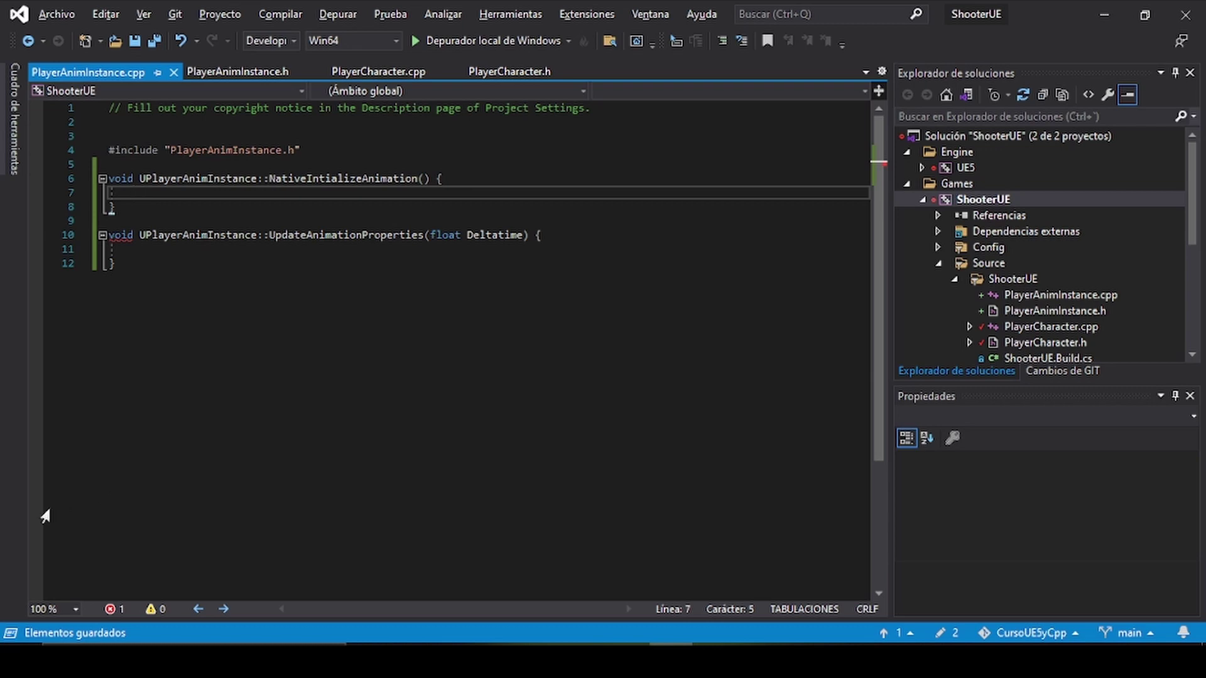
Check IntelliSense progress and put the caret inside the NativeIntializeAnimation body.
{"action": "left_click", "coordinate": [10, 633]}
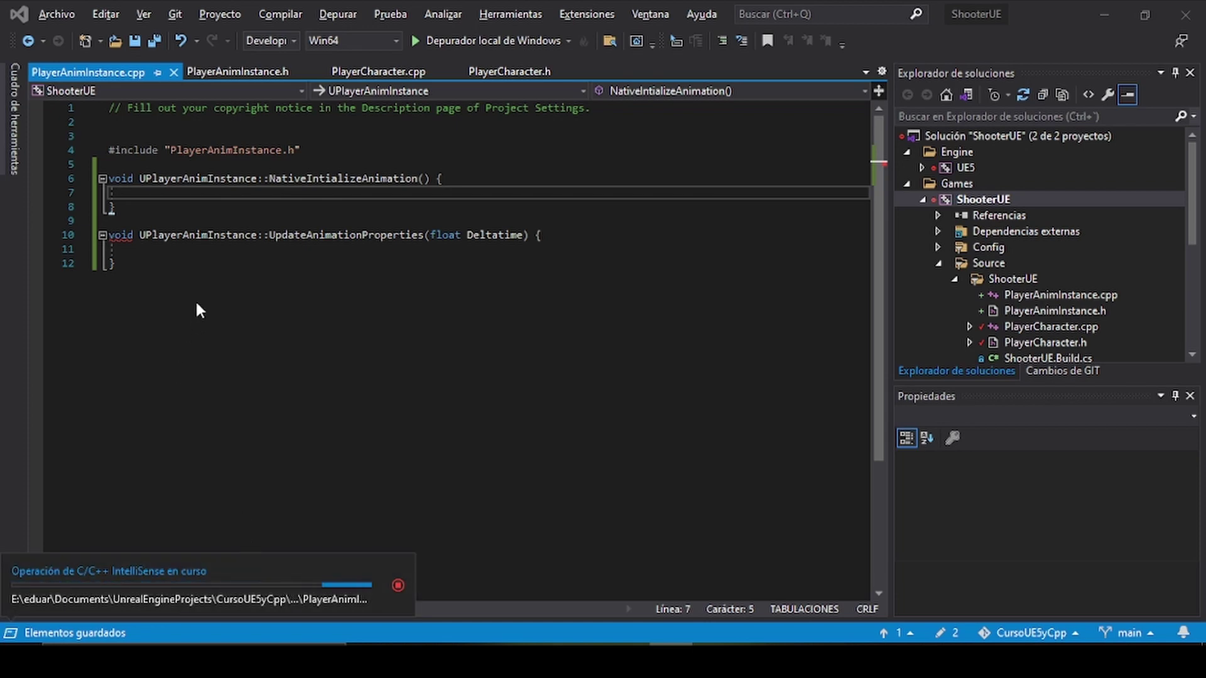
{"action": "left_click", "coordinate": [182, 264]}
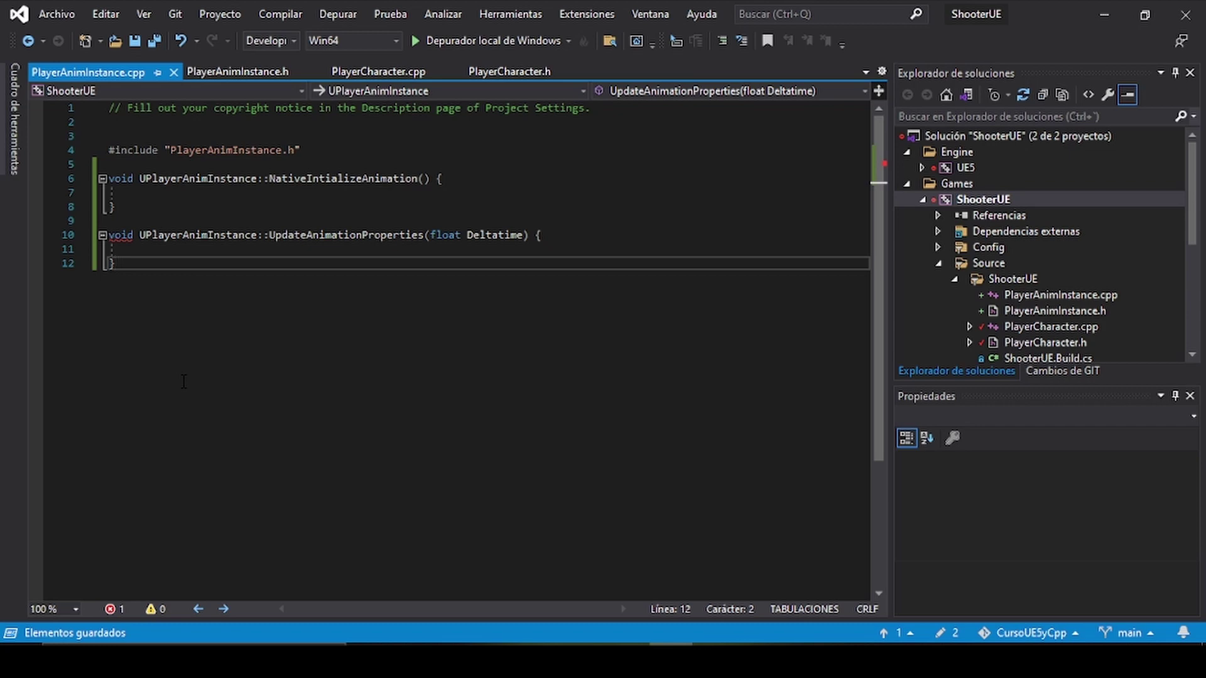
{"action": "left_click", "coordinate": [203, 192]}
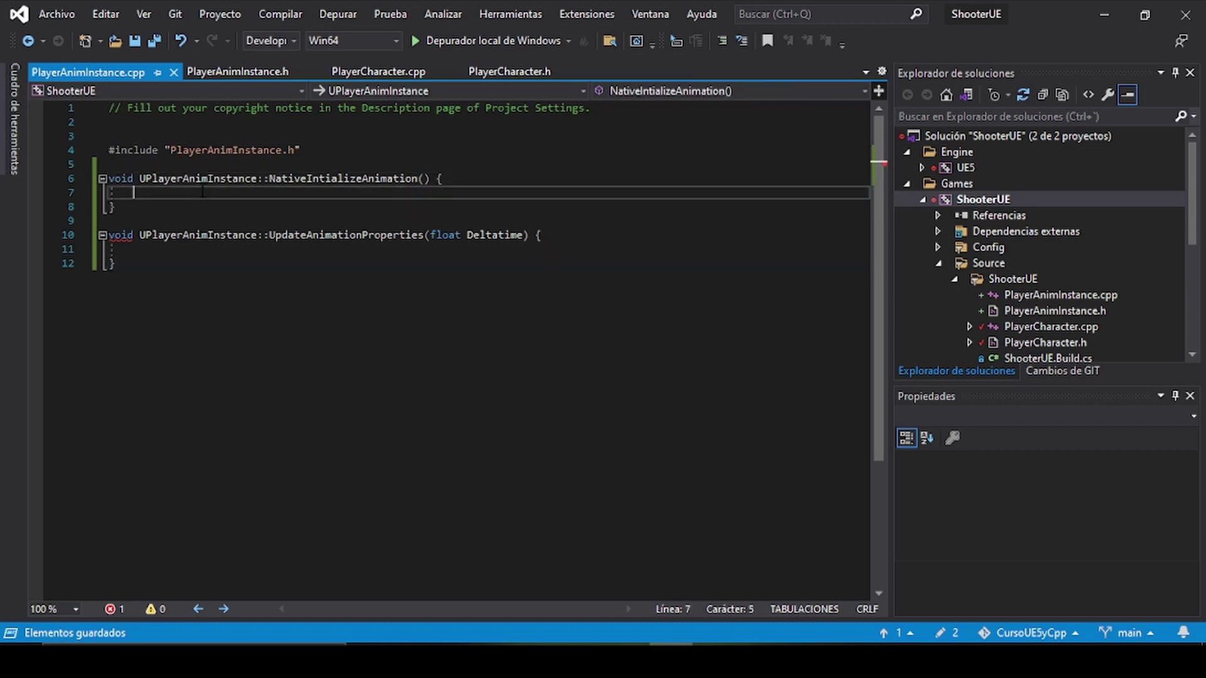
Add Super::NativeInitializeAnimation(); to the NativeIntializeAnimation body, save, and open blank lines below it.
{"action": "type", "text": "Su"}
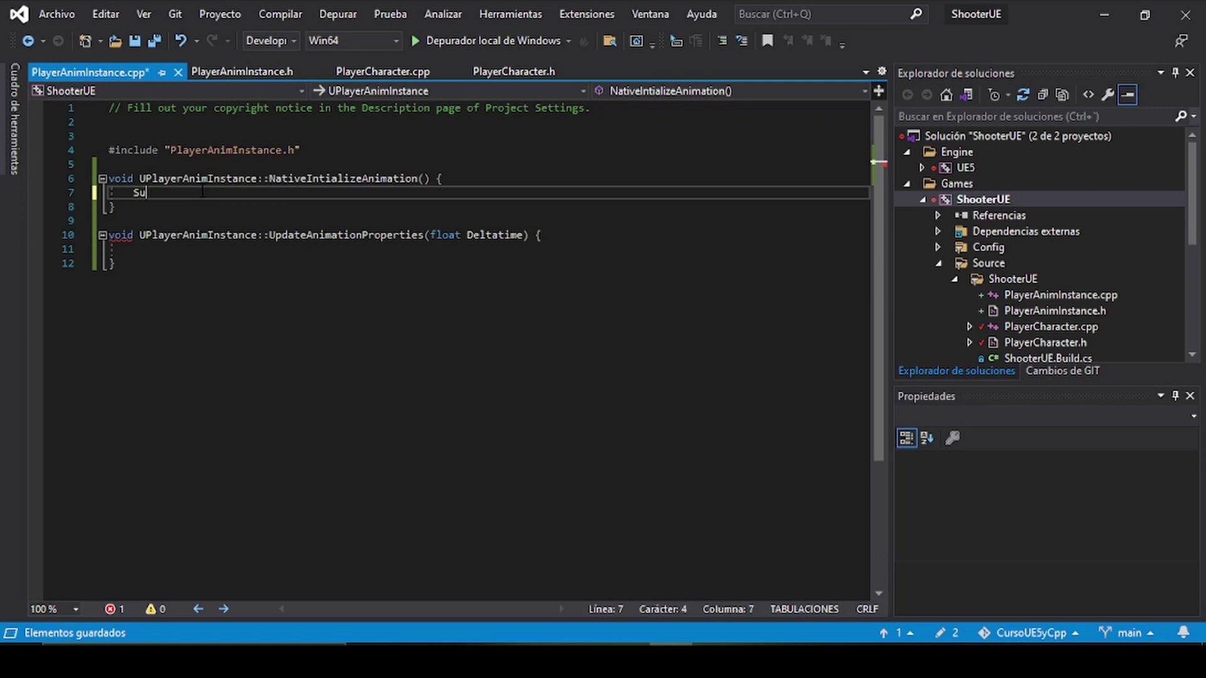
{"action": "type", "text": "per::"}
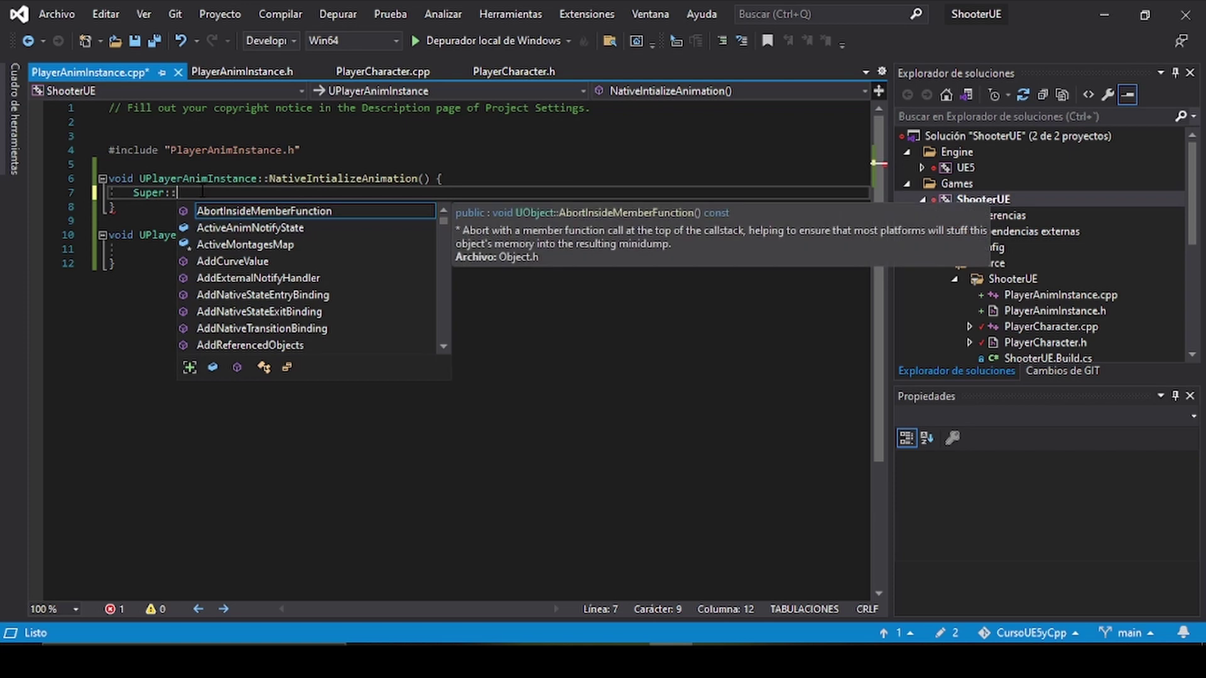
{"action": "type", "text": "NativeI"}
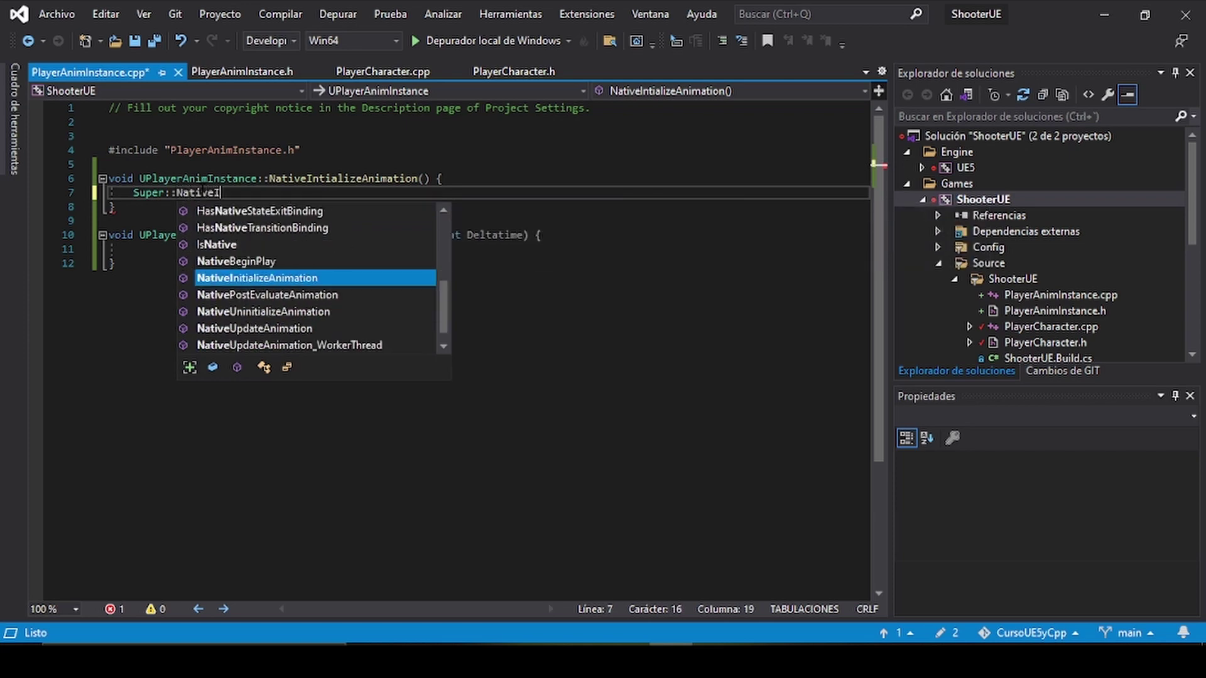
{"action": "type", "text": "ni"}
{"action": "key", "text": "Tab"}
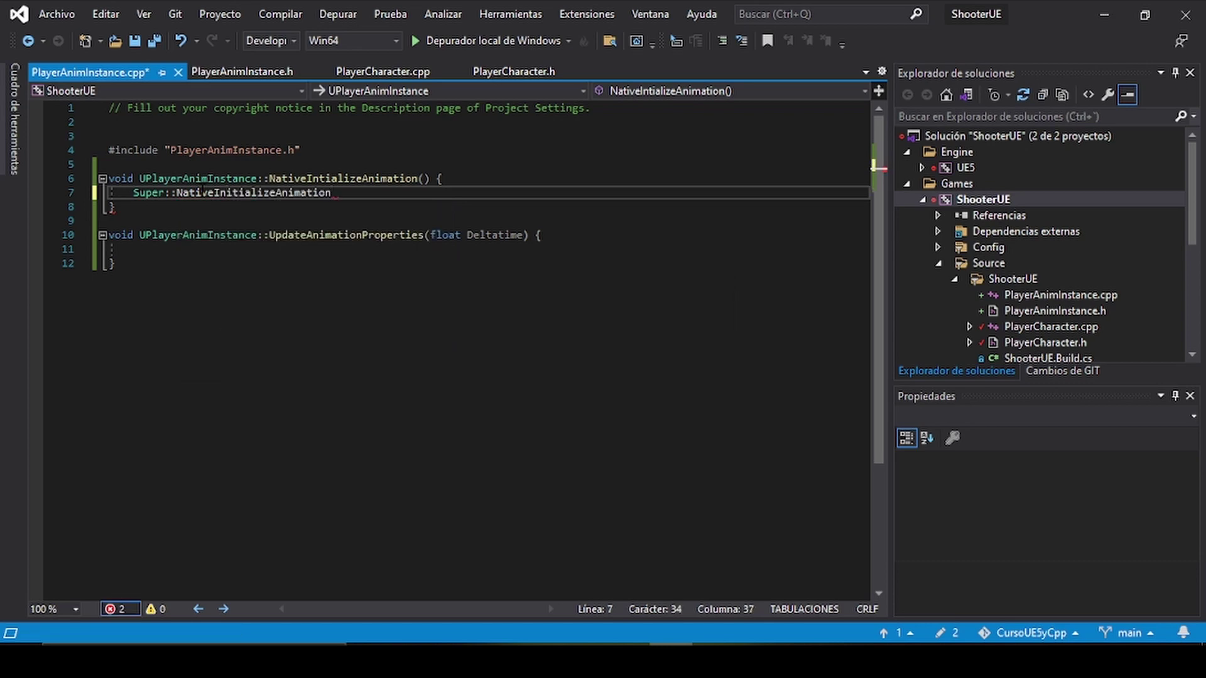
{"action": "type", "text": "();"}
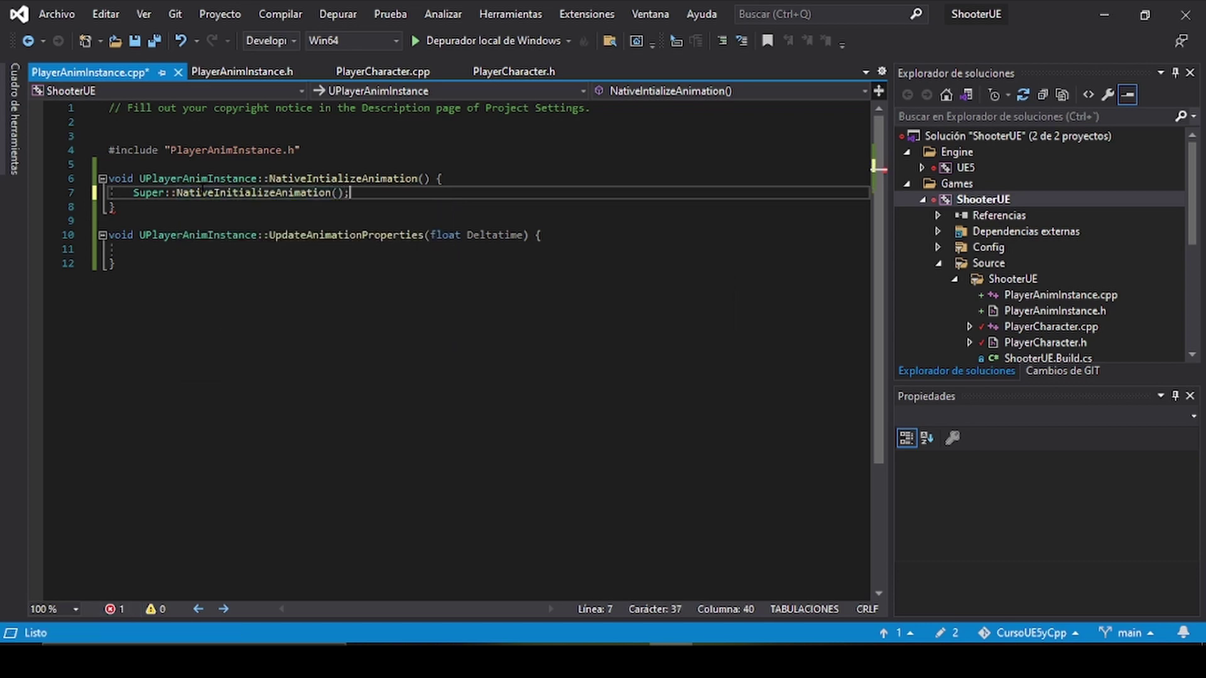
{"action": "key", "text": "ctrl+s"}
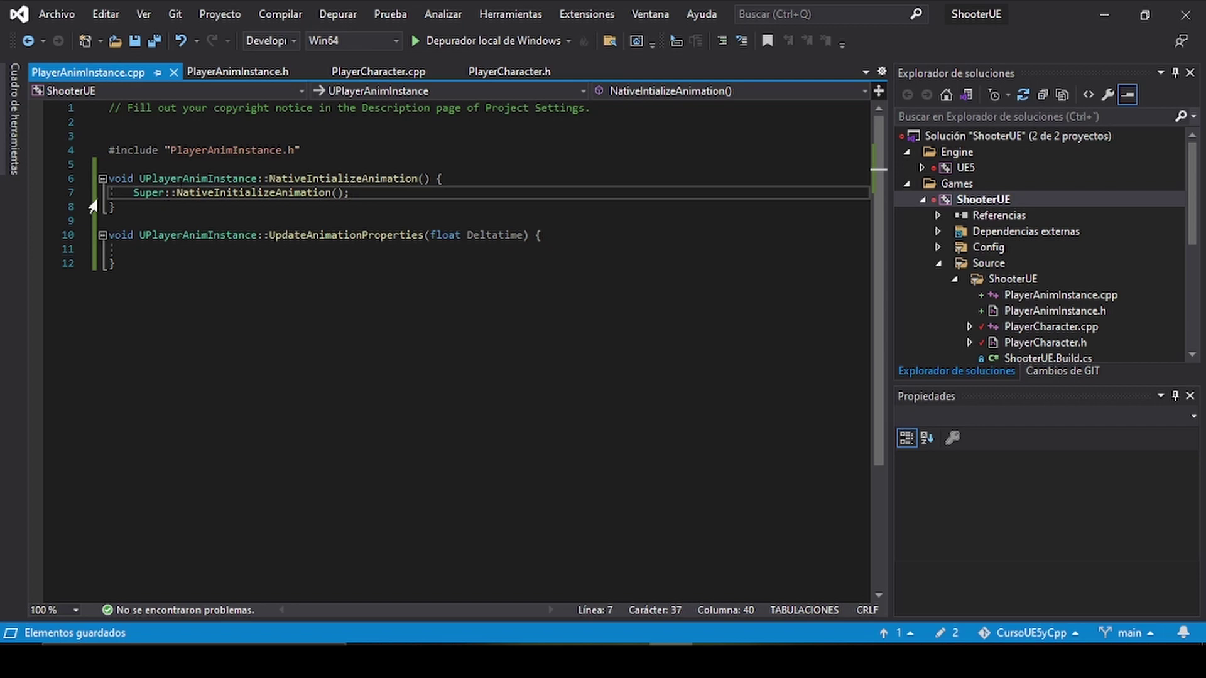
{"action": "mouse_move", "coordinate": [137, 202]}
{"action": "left_click_drag", "start_coordinate": [133, 192], "coordinate": [351, 192]}
{"action": "left_click", "coordinate": [466, 195]}
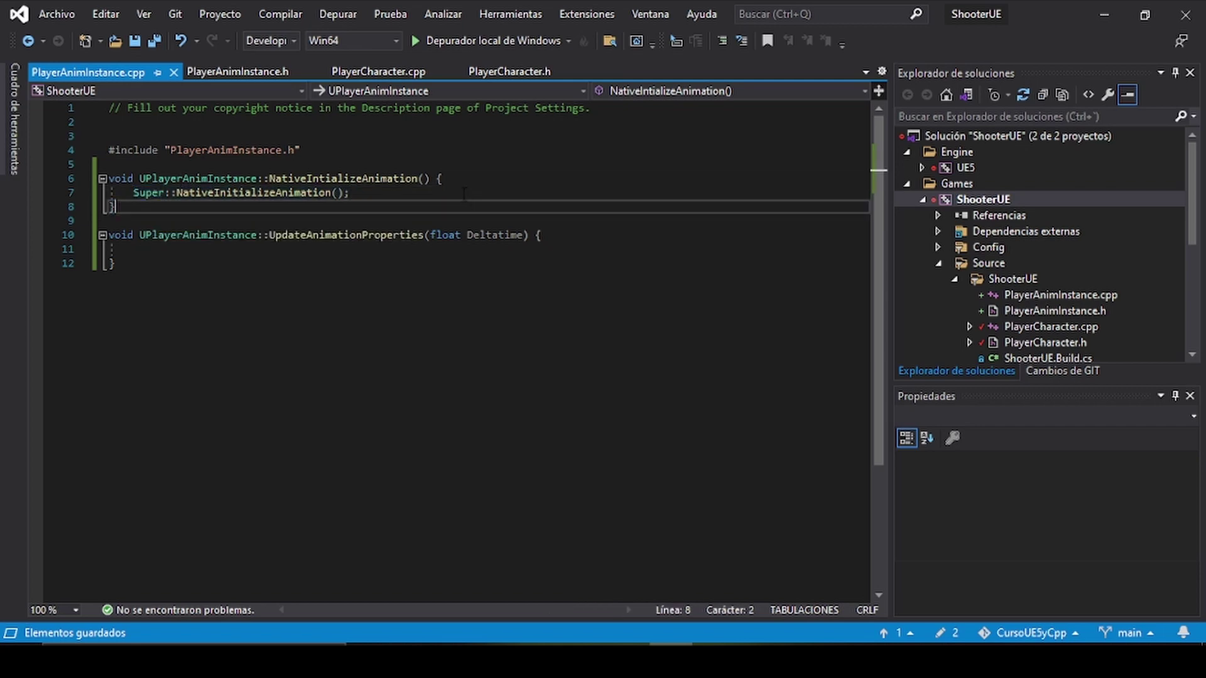
{"action": "key", "text": "Return"}
{"action": "key", "text": "Return"}
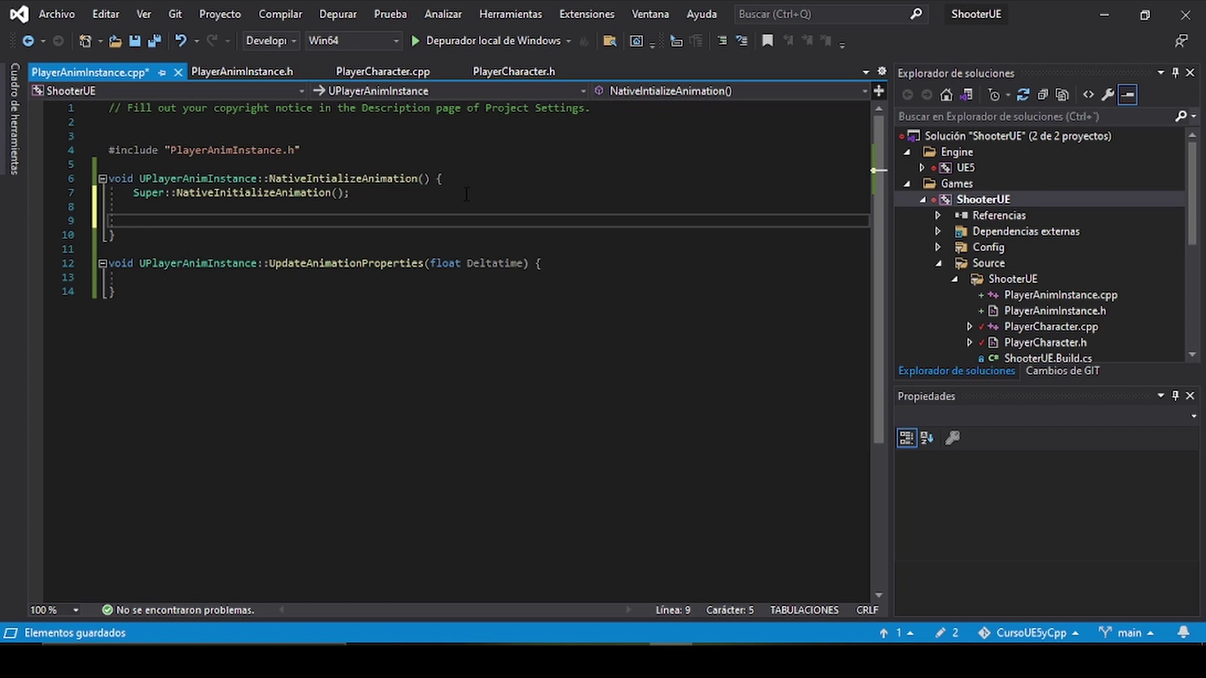
Add #include "PlayerCharacter.h" below the PlayerAnimInstance.h include and save.
{"action": "left_click", "coordinate": [351, 151]}
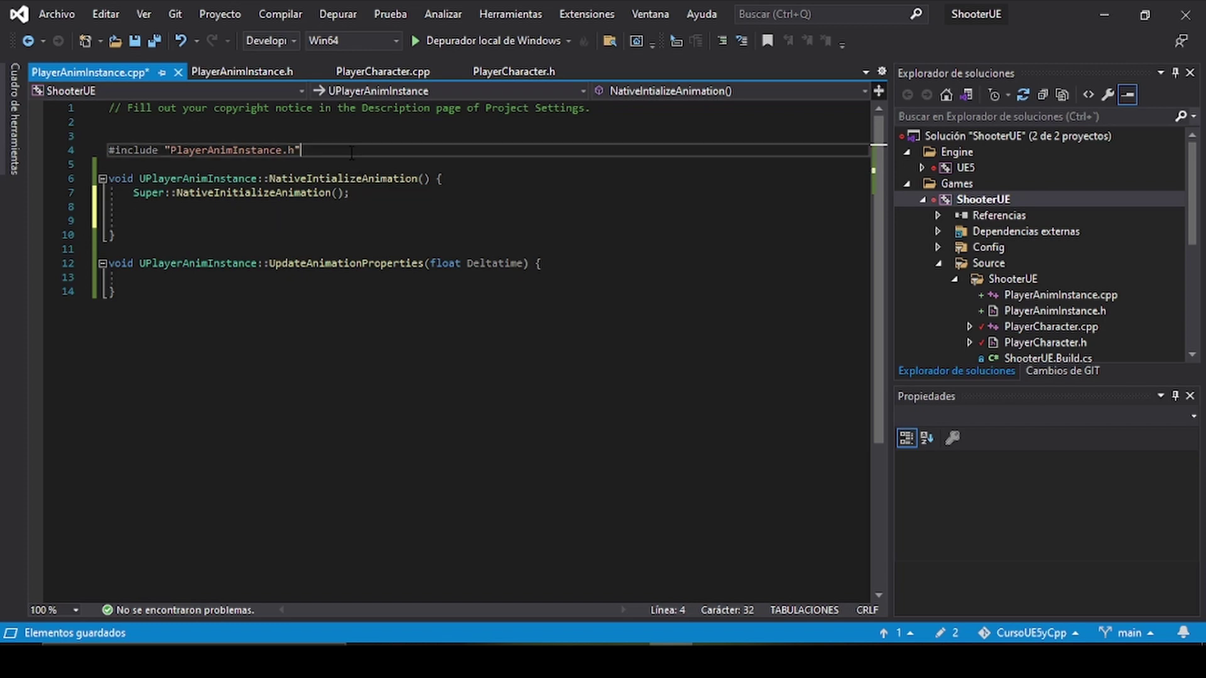
{"action": "key", "text": "Return"}
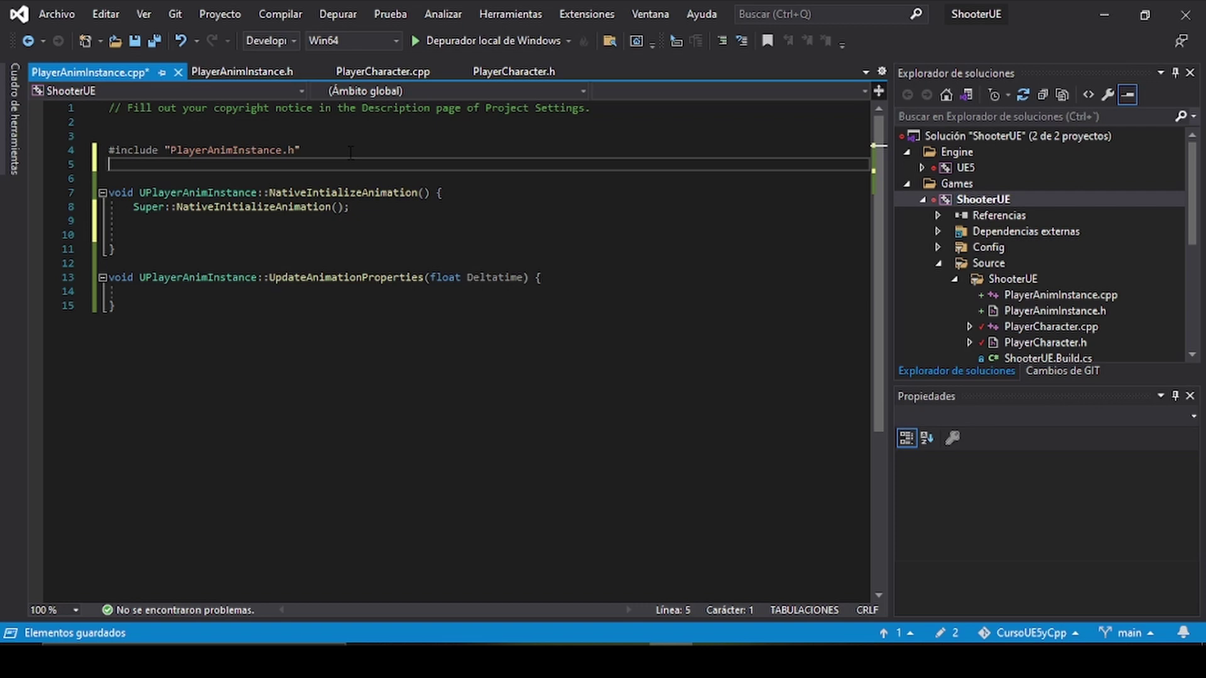
{"action": "type", "text": "#"}
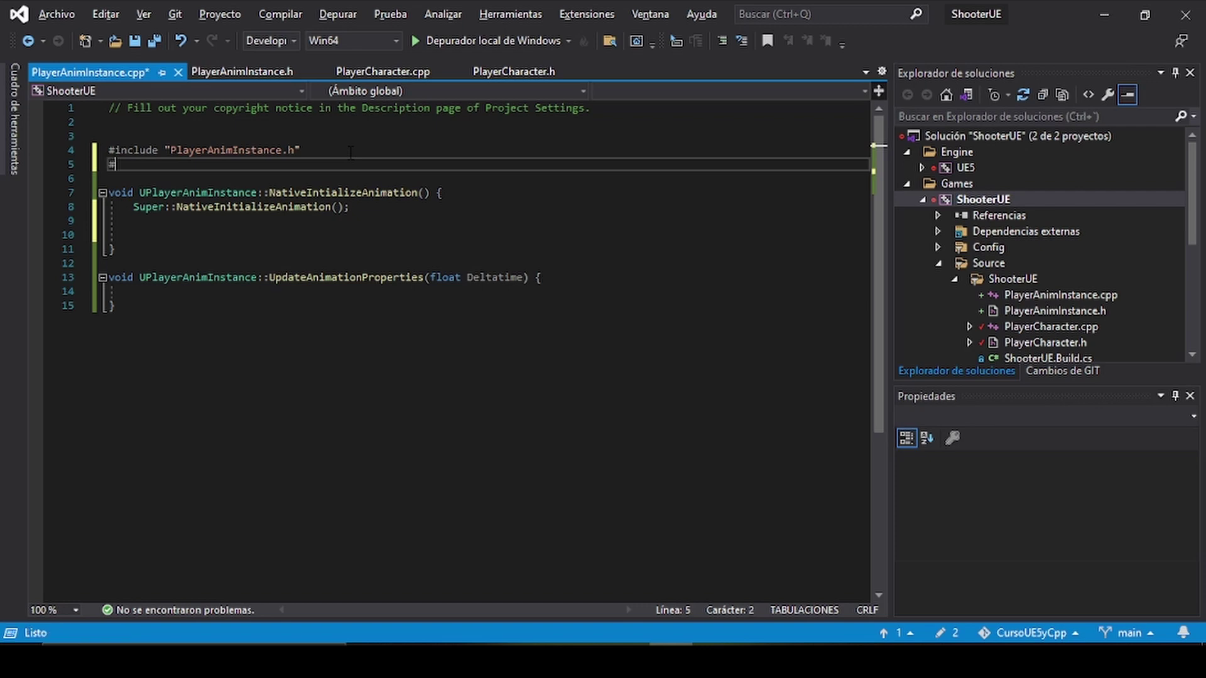
{"action": "type", "text": "include "}
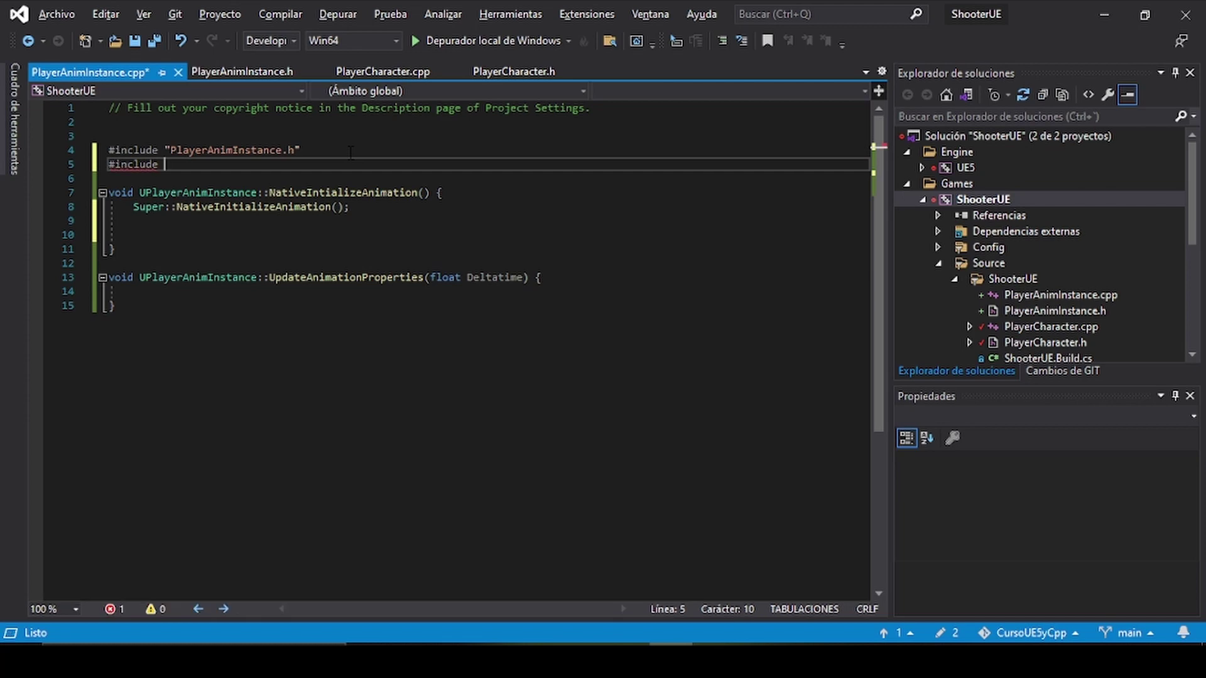
{"action": "type", "text": "\""}
{"action": "type", "text": "Plka"}
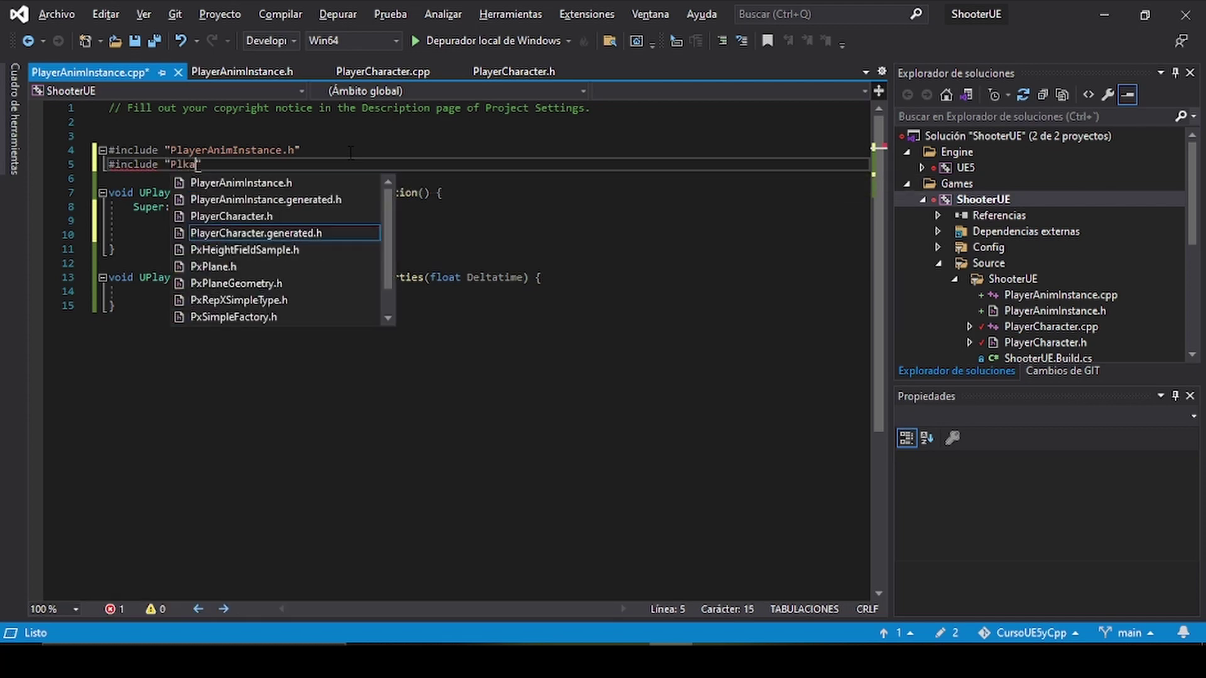
{"action": "key", "text": "BackSpace"}
{"action": "key", "text": "BackSpace"}
{"action": "type", "text": "ay"}
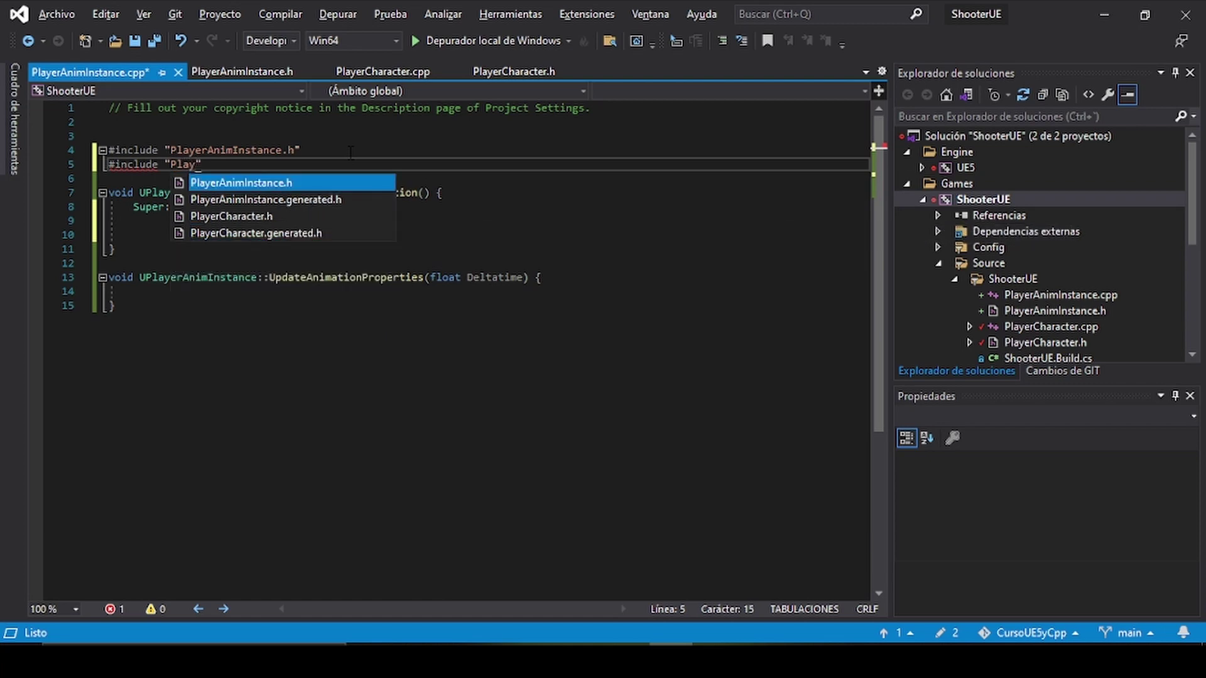
{"action": "key", "text": "Down"}
{"action": "key", "text": "Tab"}
{"action": "key", "text": "ctrl+s"}
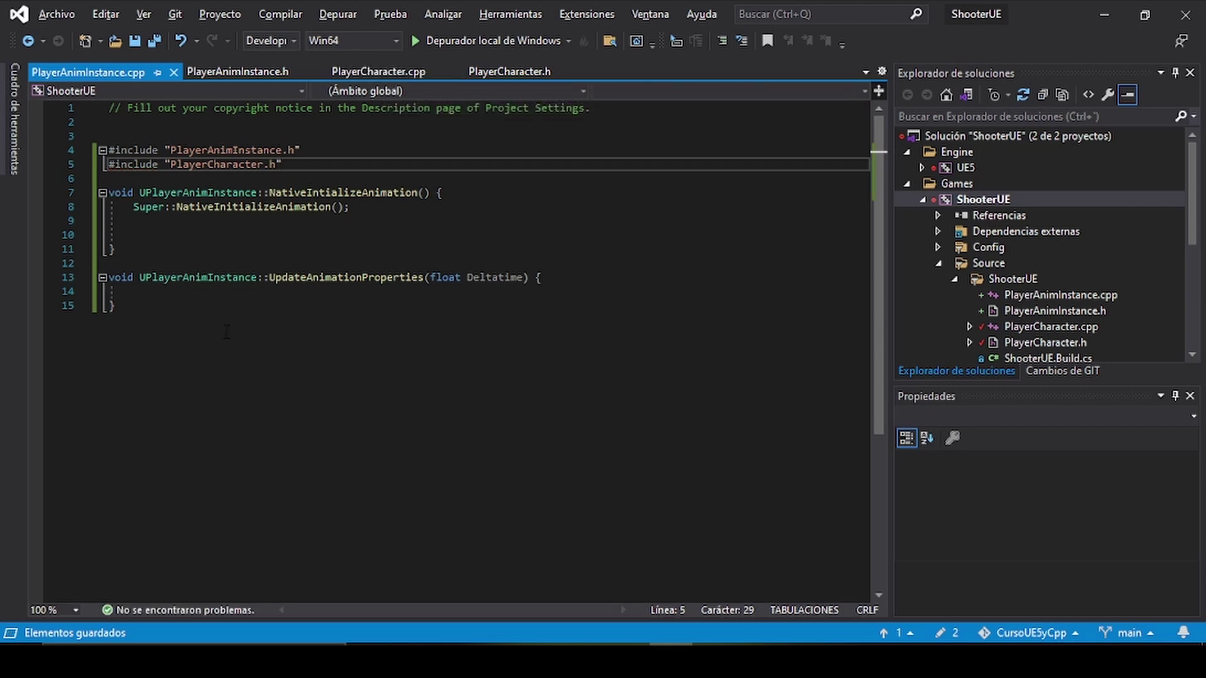
Copy the PlayerCharacter member name from the header for use on line 10.
{"action": "left_click", "coordinate": [214, 235]}
{"action": "left_click", "coordinate": [228, 71]}
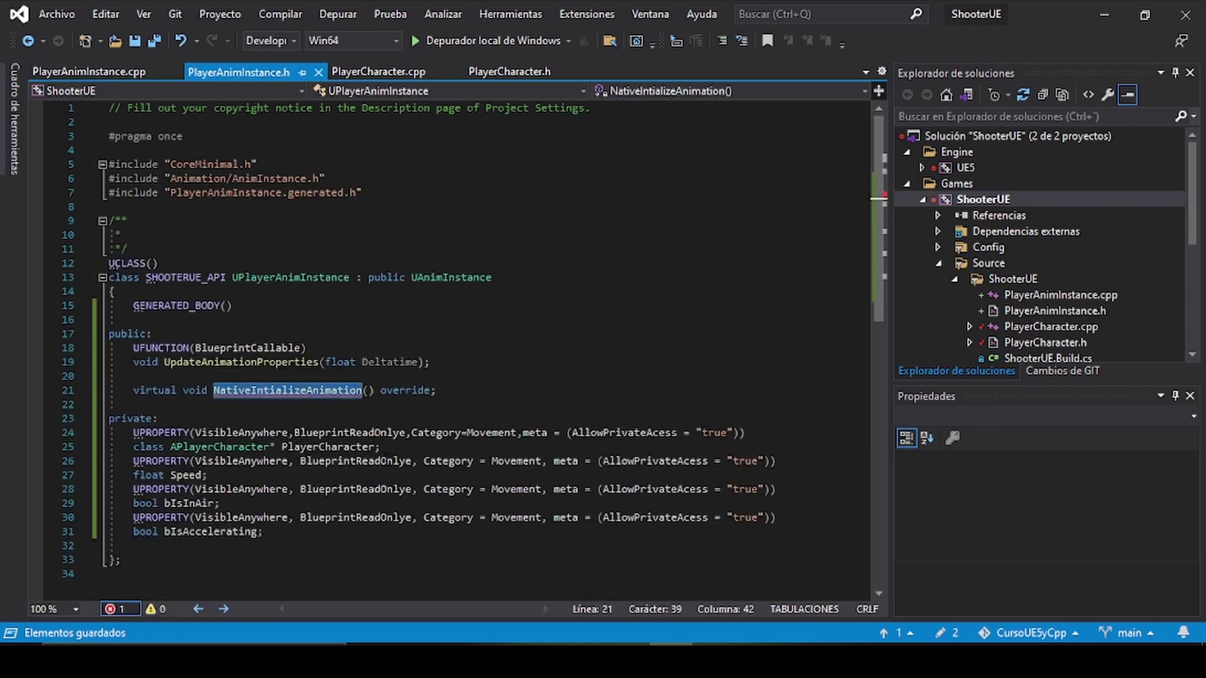
{"action": "double_click", "coordinate": [326, 447]}
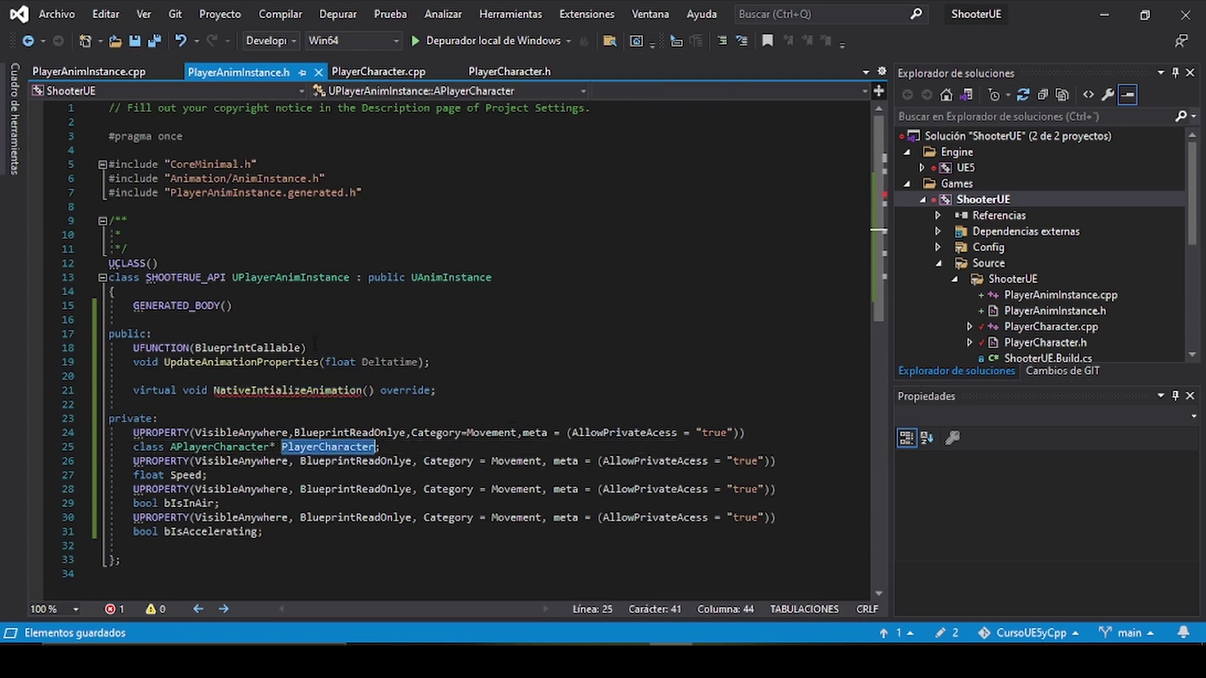
{"action": "left_click", "coordinate": [75, 72]}
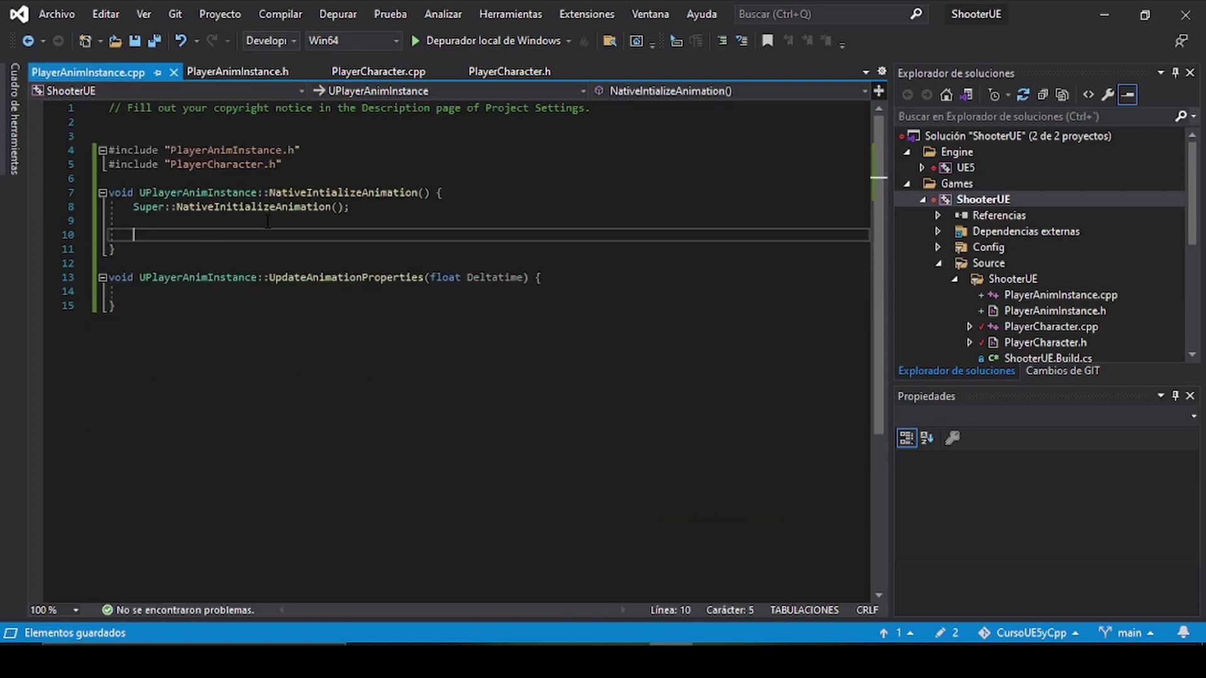
Write PlayerCharacter = Cast<APlayerCharacter>(); on line 10 and save.
{"action": "type", "text": "PlayerCharacter"}
{"action": "type", "text": "= "}
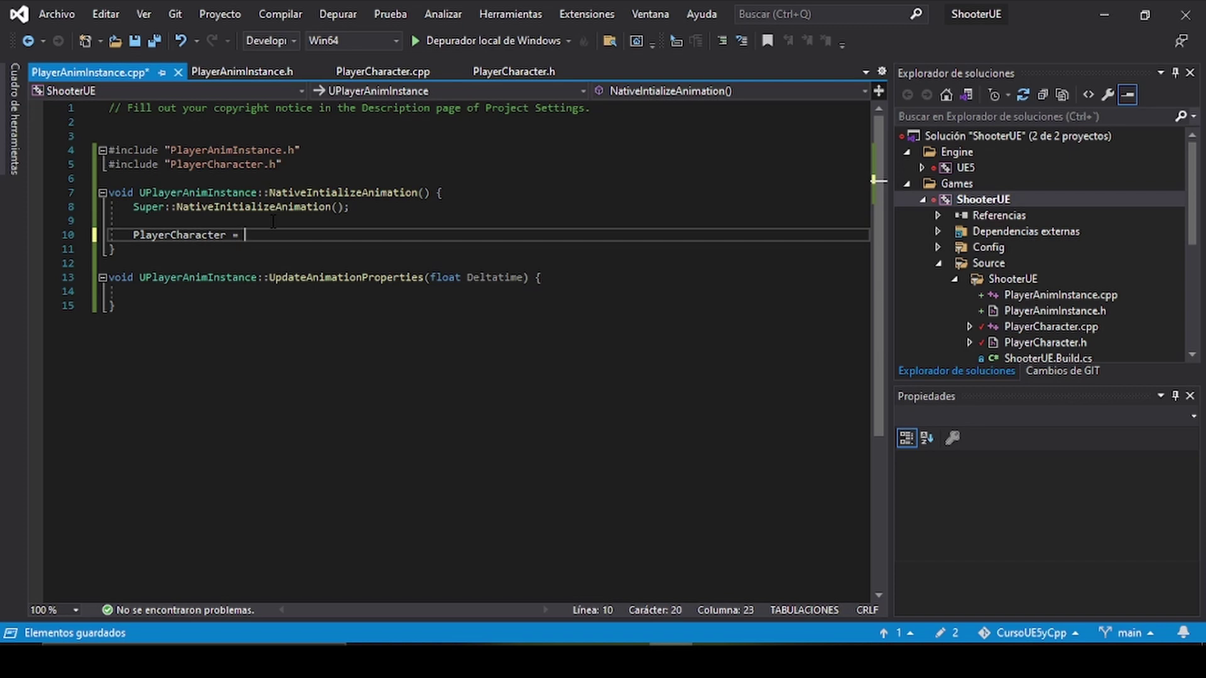
{"action": "type", "text": "Cast"}
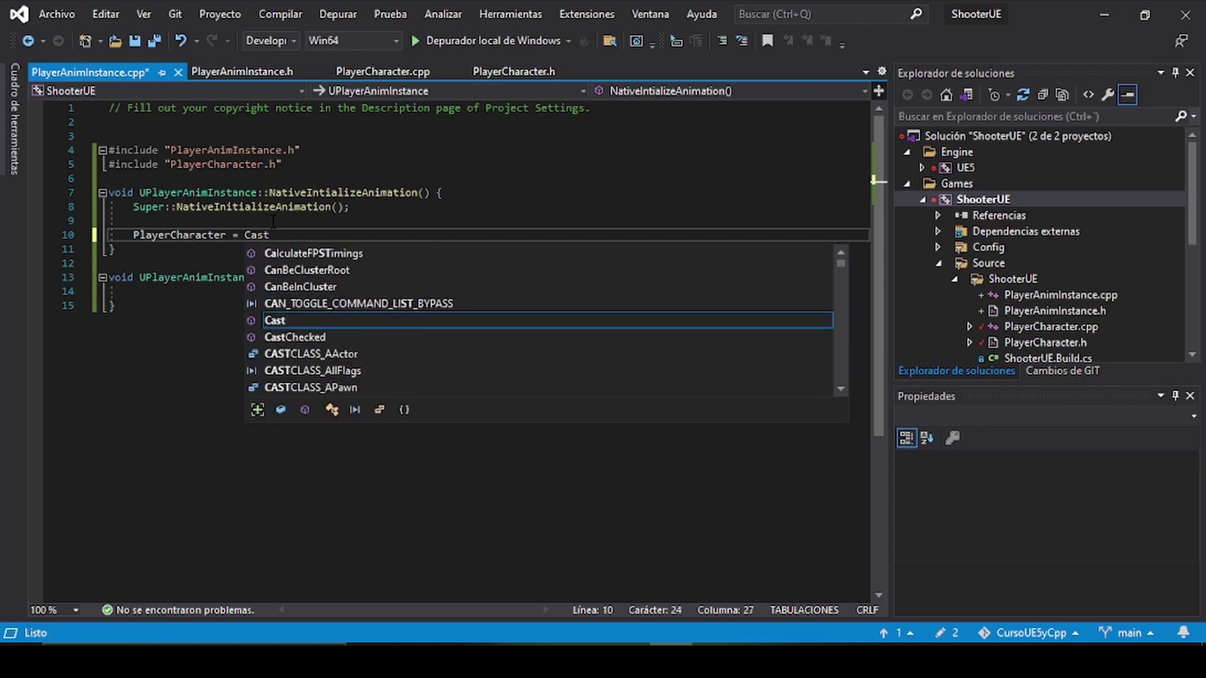
{"action": "key", "text": "Return"}
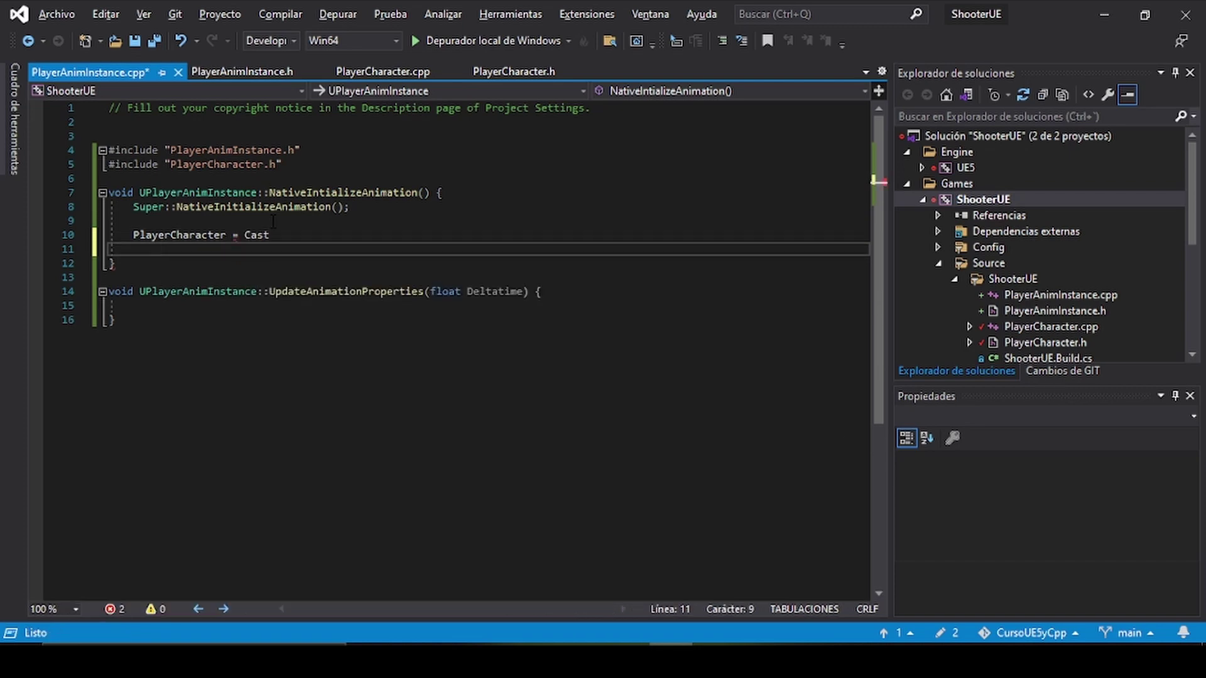
{"action": "key", "text": "ctrl+z"}
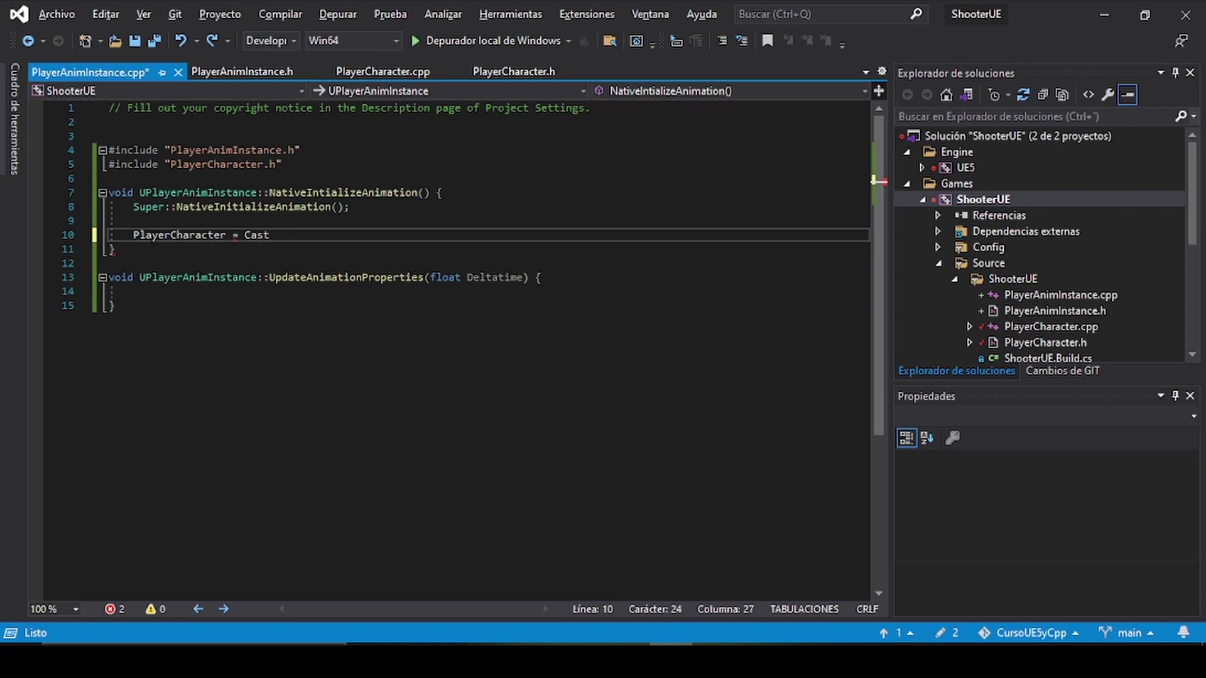
{"action": "mouse_move", "coordinate": [270, 243]}
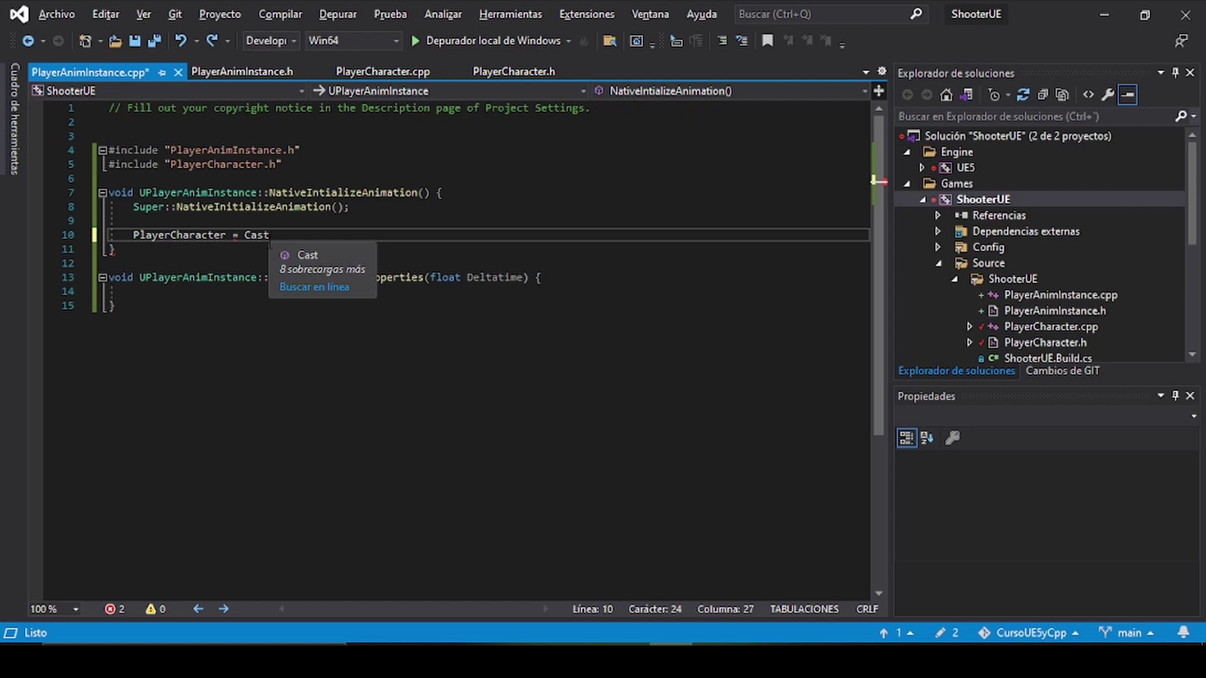
{"action": "type", "text": "<"}
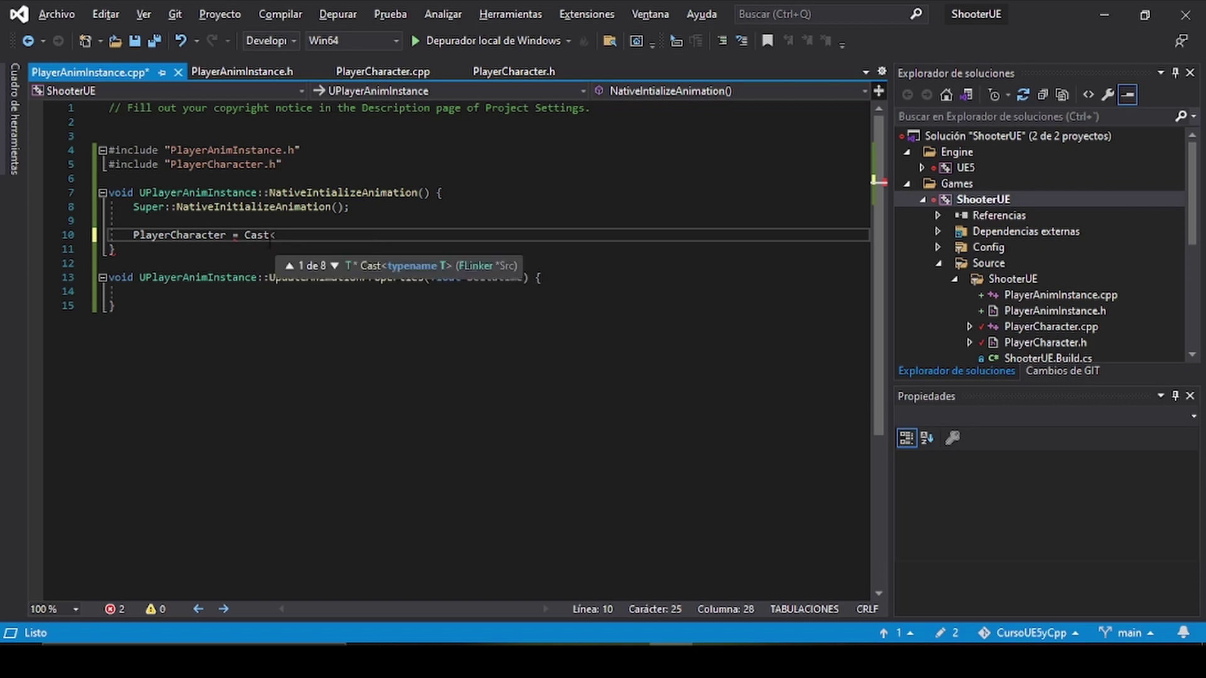
{"action": "type", "text": "A"}
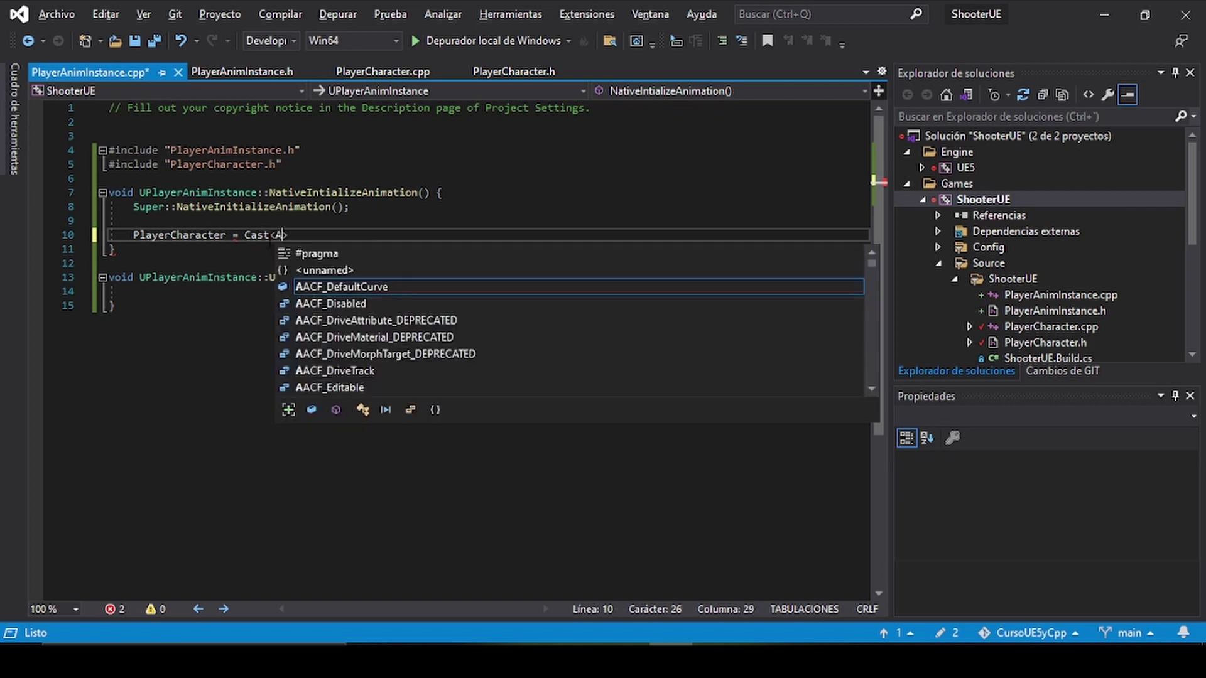
{"action": "type", "text": "PLayerCh"}
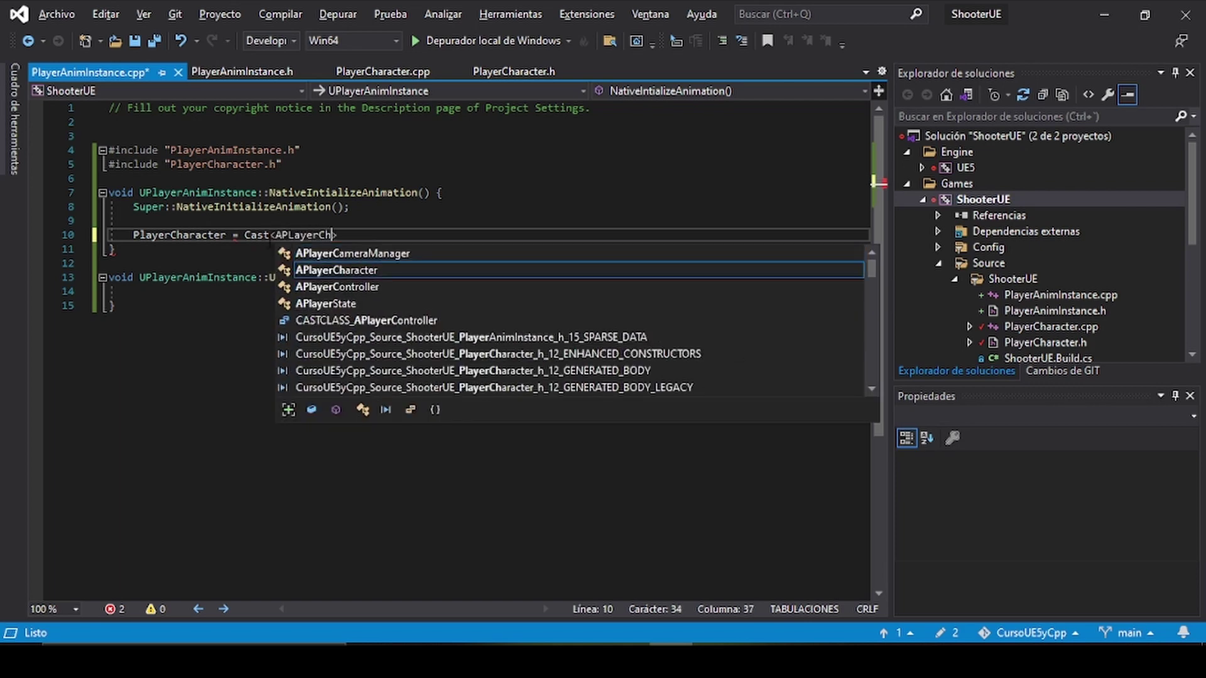
{"action": "key", "text": "Down"}
{"action": "key", "text": "Tab"}
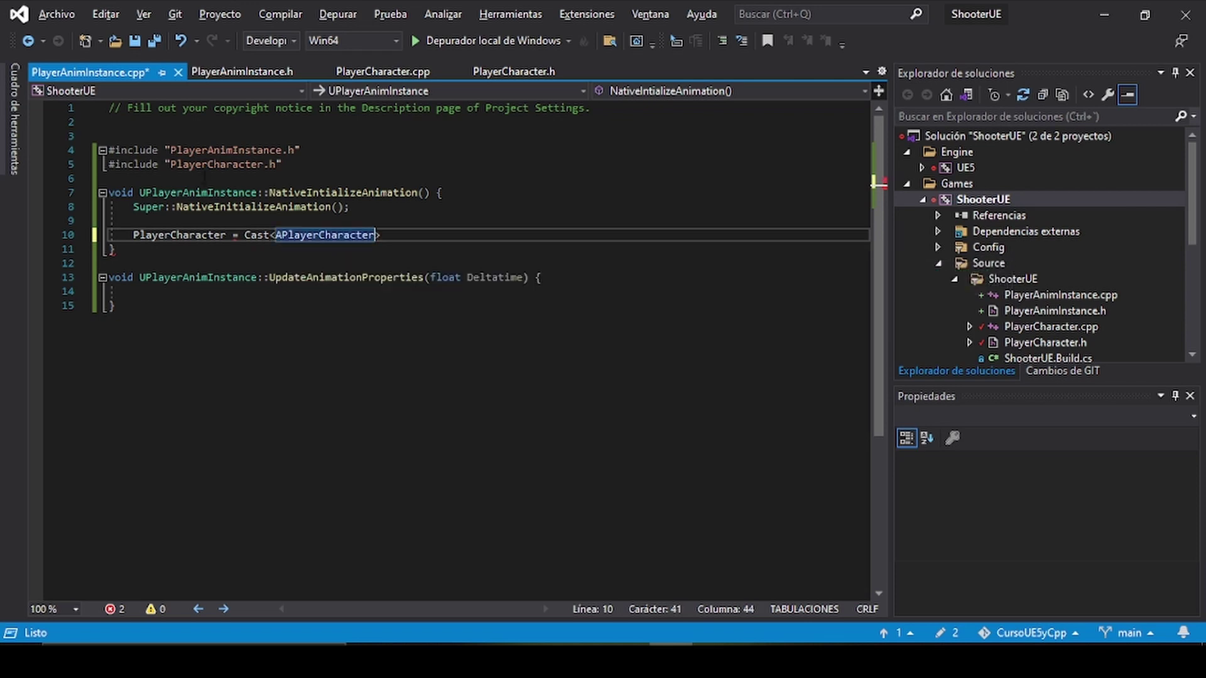
{"action": "left_click", "coordinate": [414, 234]}
{"action": "type", "text": "();"}
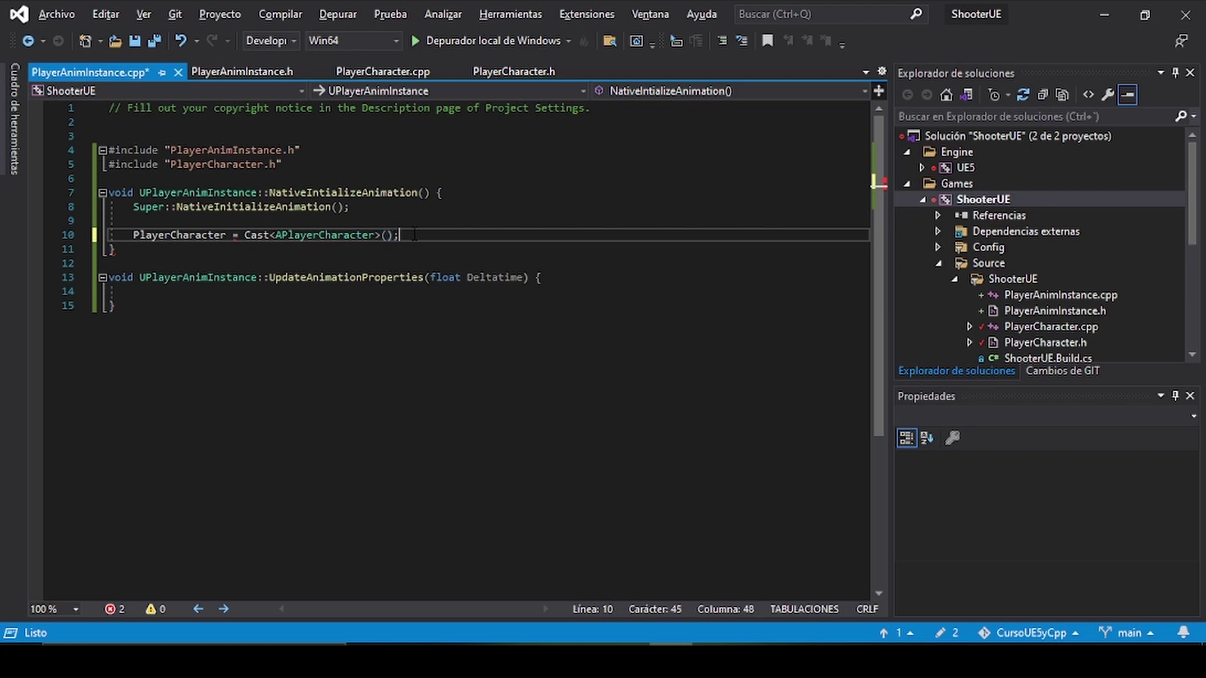
{"action": "key", "text": "ctrl+s"}
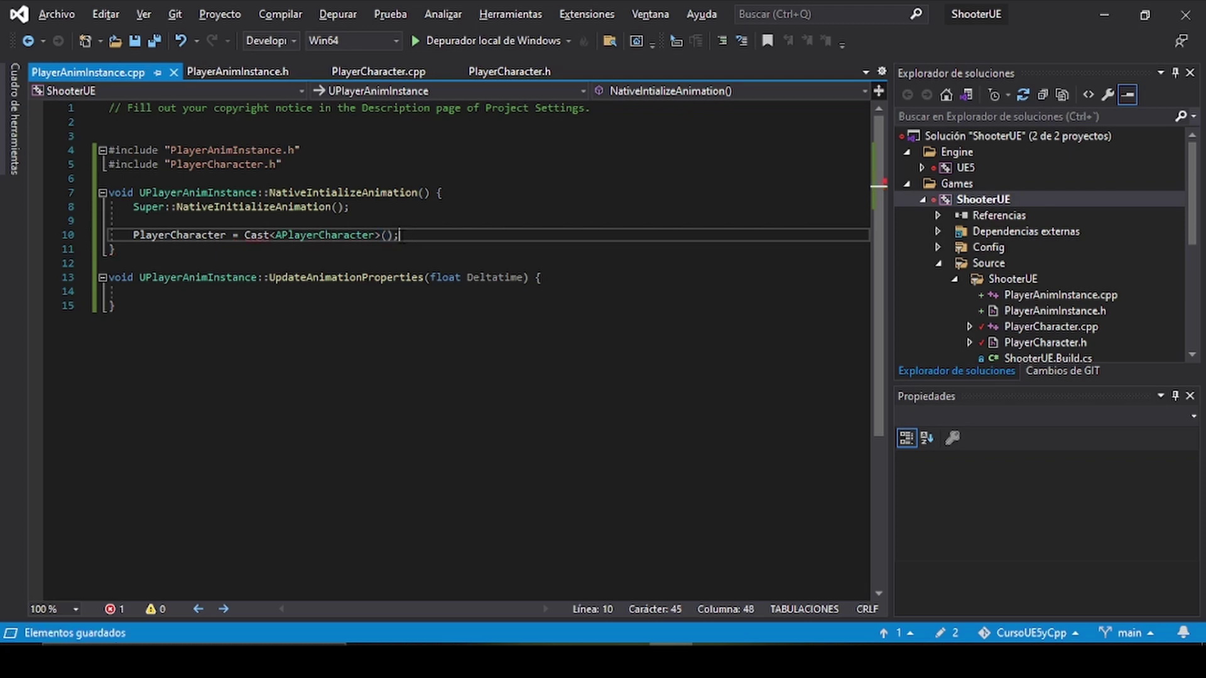
Pass TryGetPawnOwner() as the Cast argument and save the file.
{"action": "left_click", "coordinate": [386, 236]}
{"action": "type", "text": "Try"}
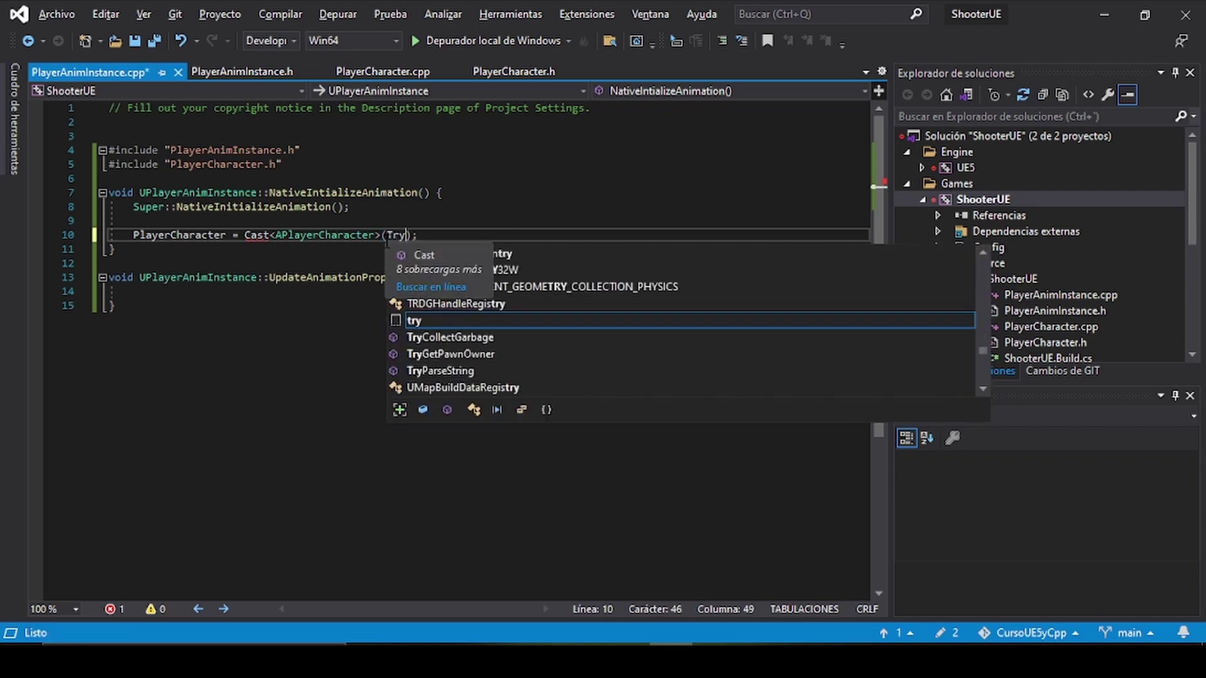
{"action": "type", "text": "Get"}
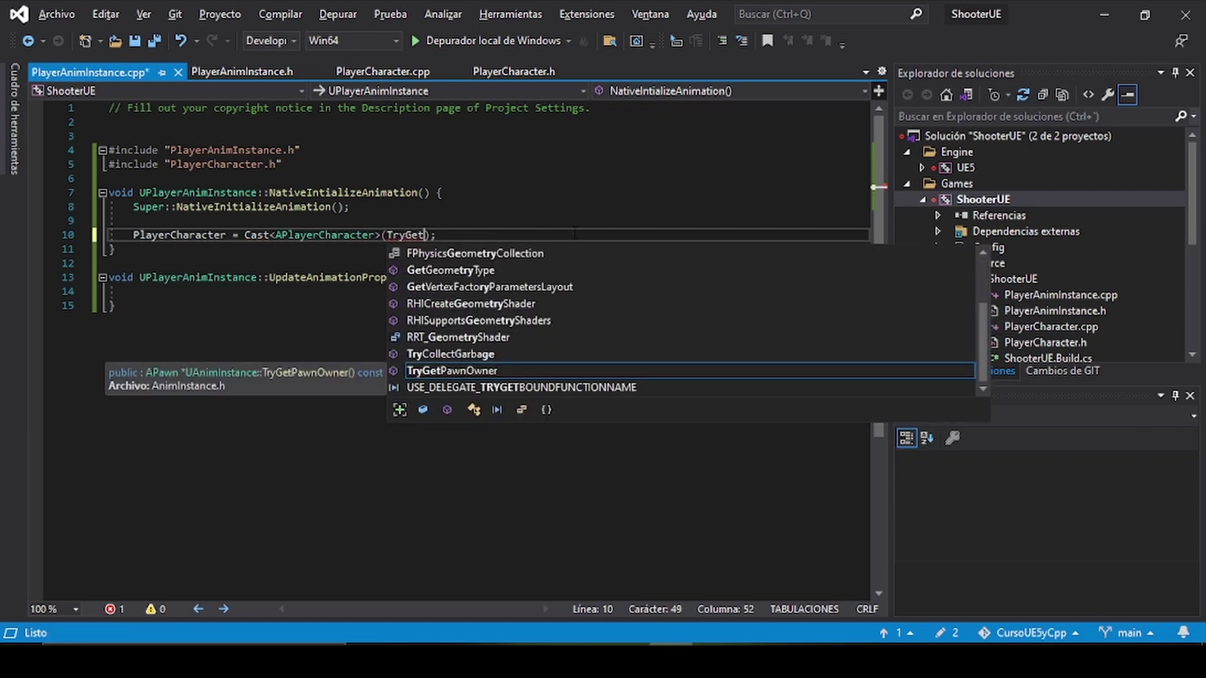
{"action": "type", "text": "Paw"}
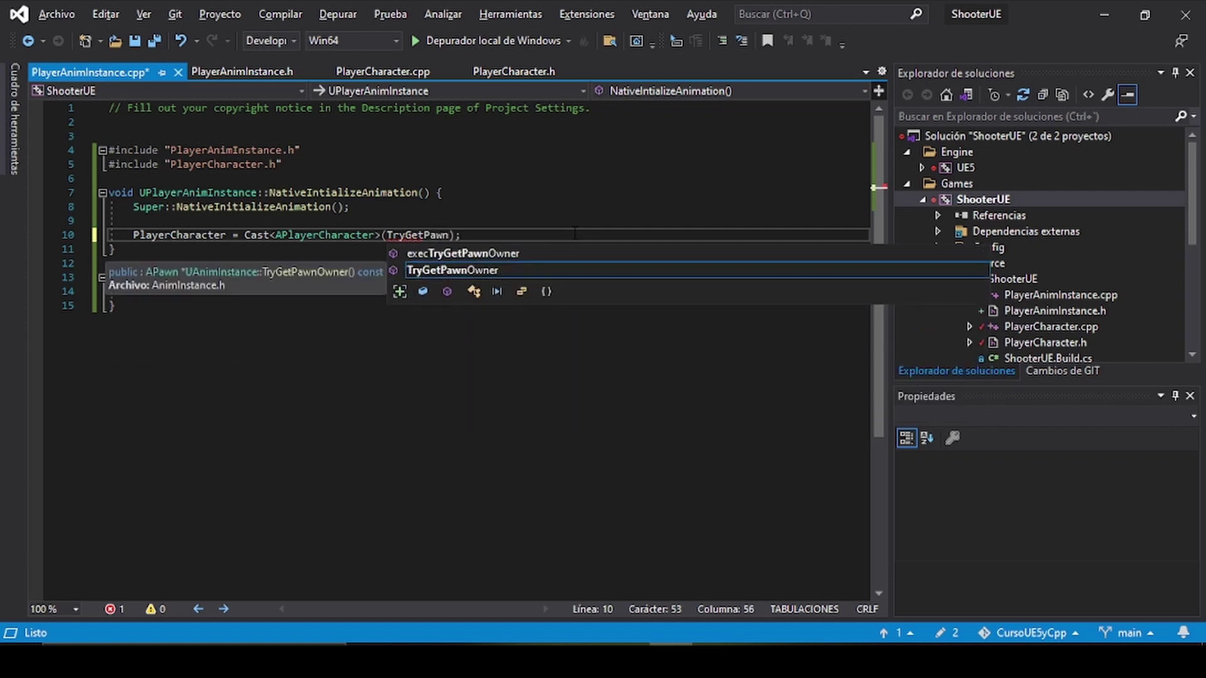
{"action": "type", "text": "n"}
{"action": "key", "text": "Tab"}
{"action": "type", "text": "()"}
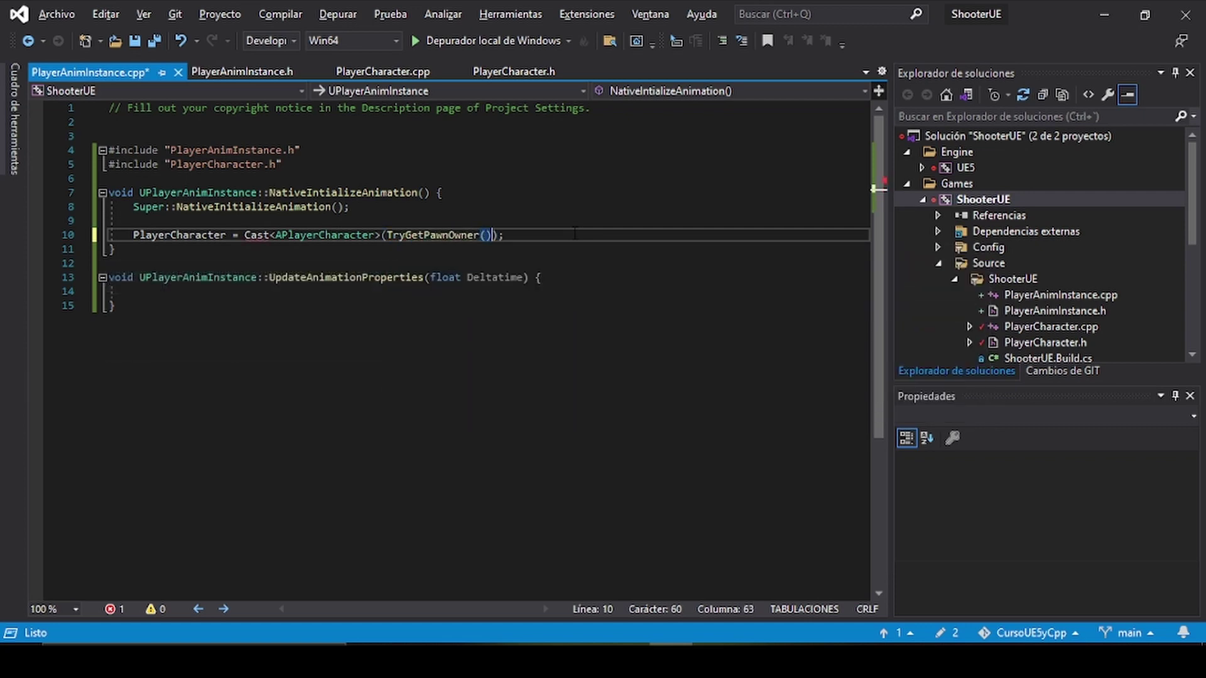
{"action": "key", "text": "ctrl+s"}
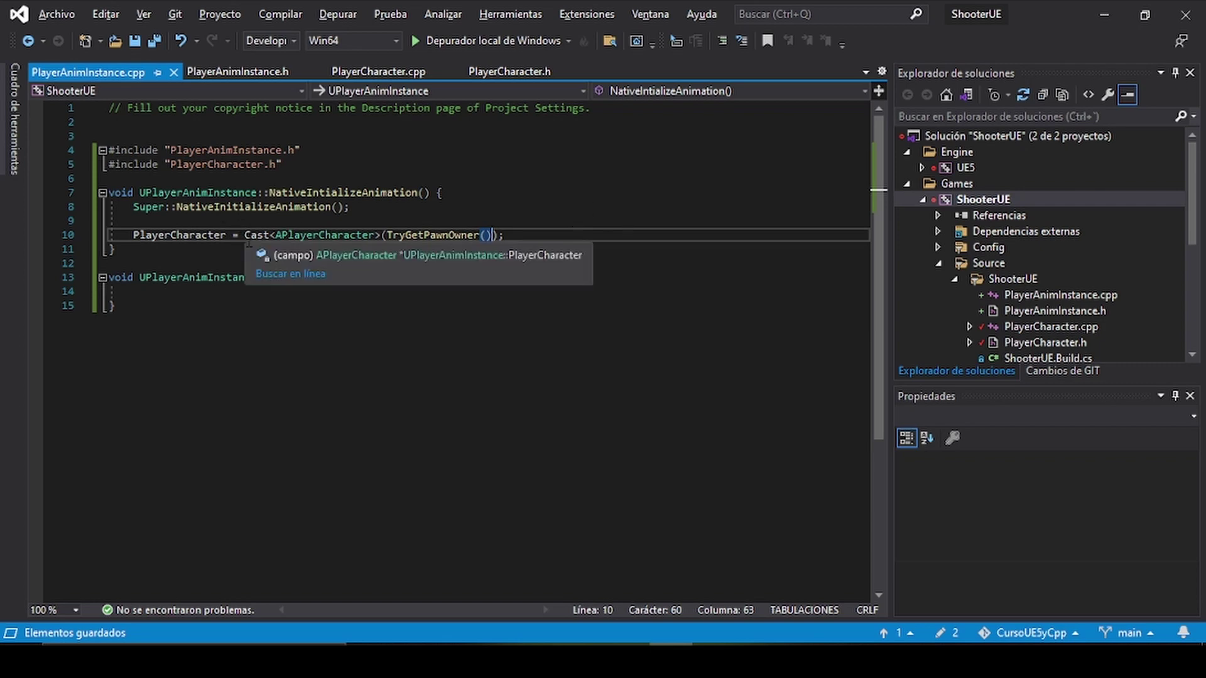
{"action": "left_click_drag", "start_coordinate": [244, 235], "coordinate": [386, 235]}
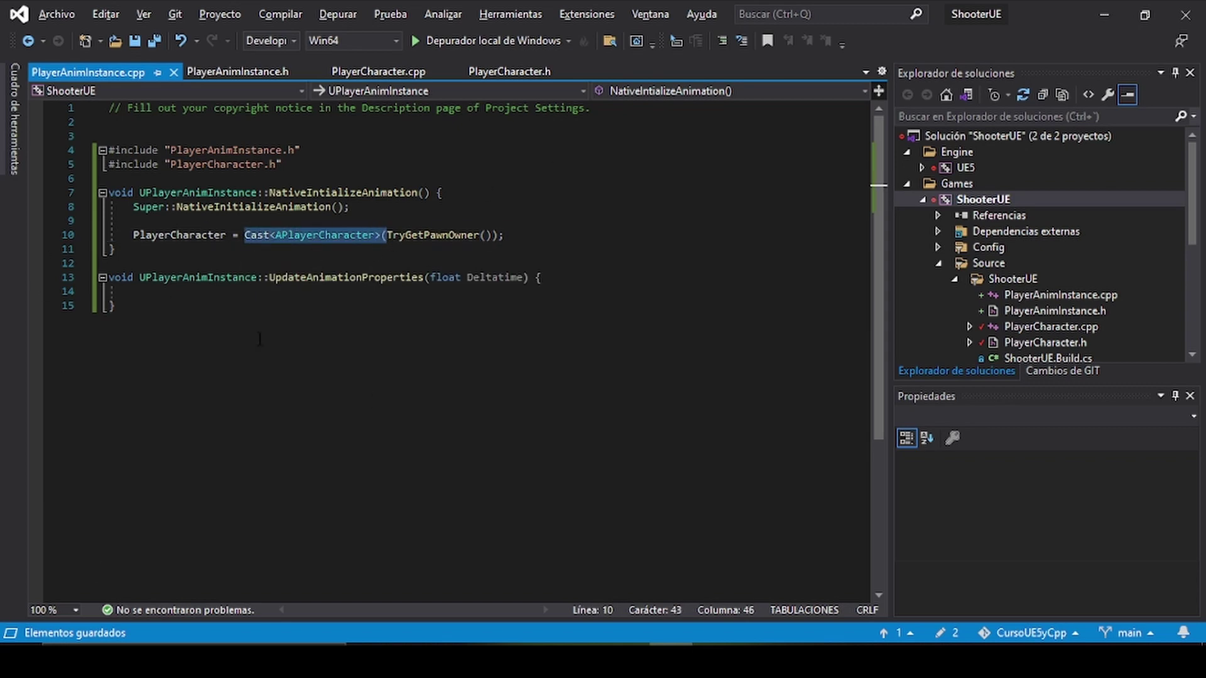
{"action": "left_click", "coordinate": [364, 209]}
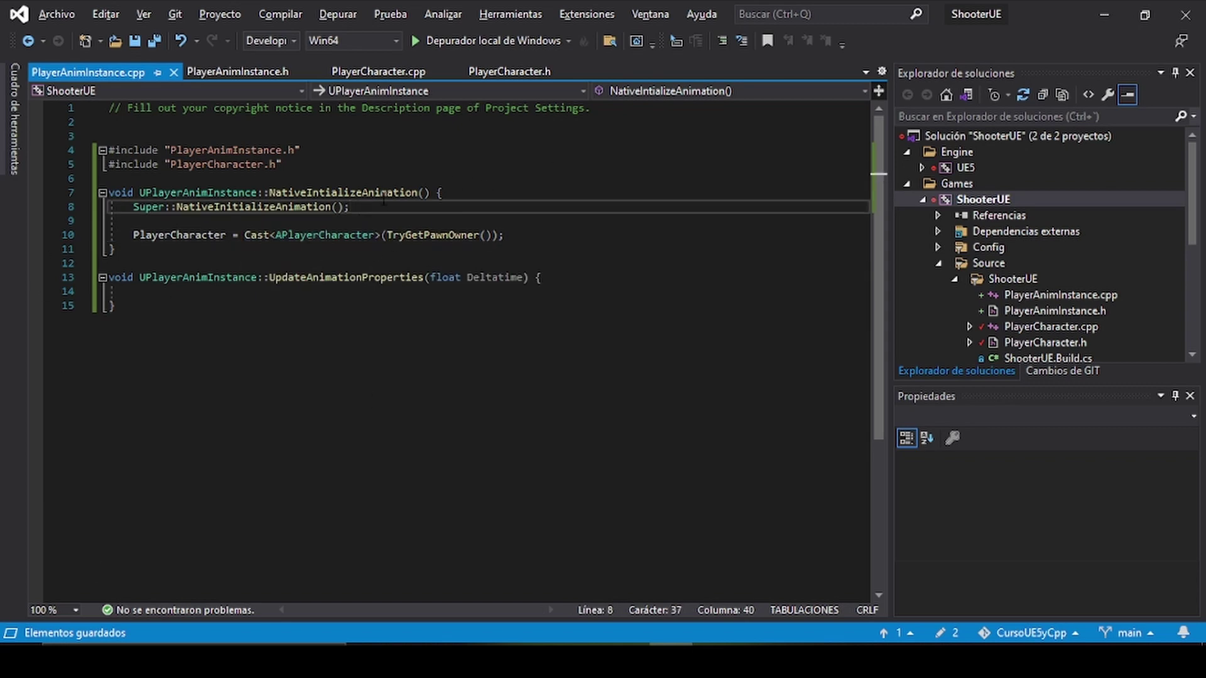
{"action": "double_click", "coordinate": [382, 193]}
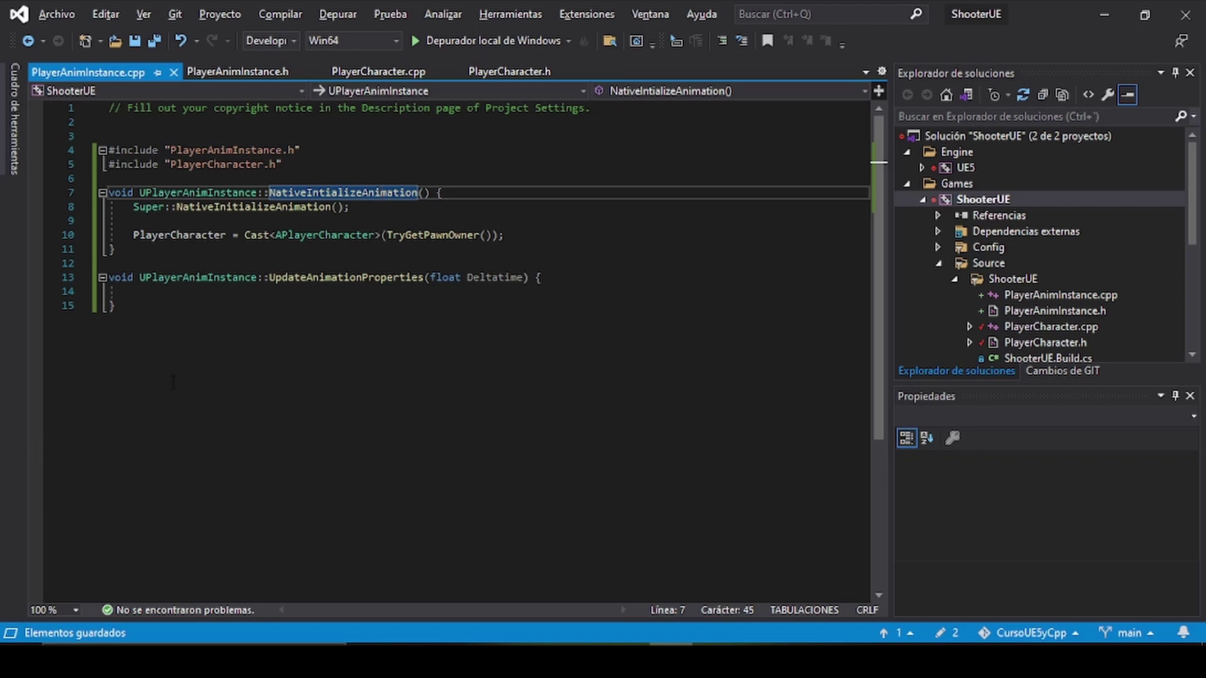
{"action": "left_click", "coordinate": [176, 236]}
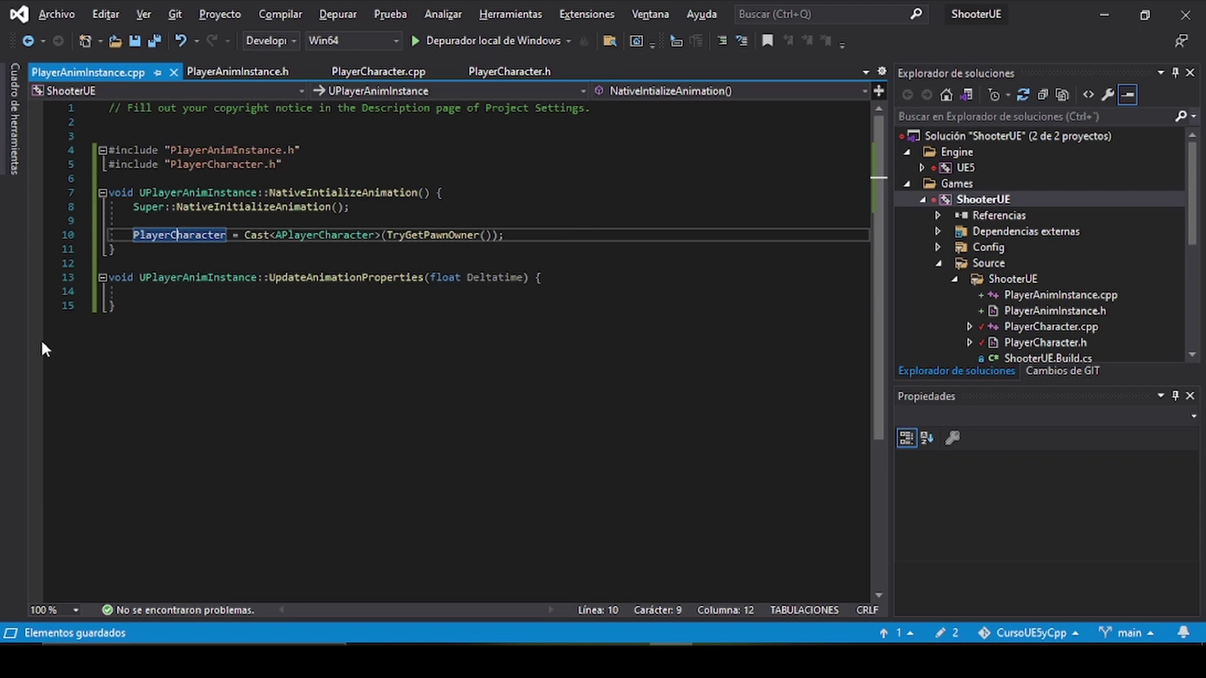
{"action": "key", "text": "Home"}
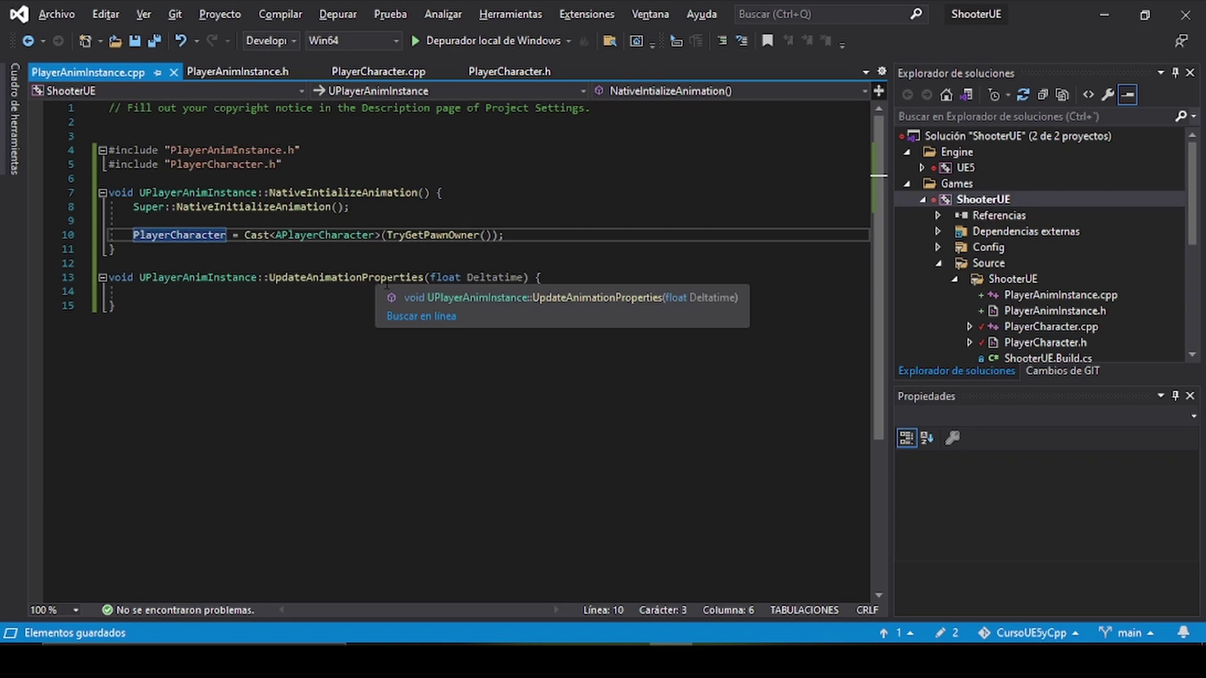
Open an if (PlayerCharacter == nullptr) block inside the UpdateAnimationProperties body.
{"action": "left_click", "coordinate": [287, 304]}
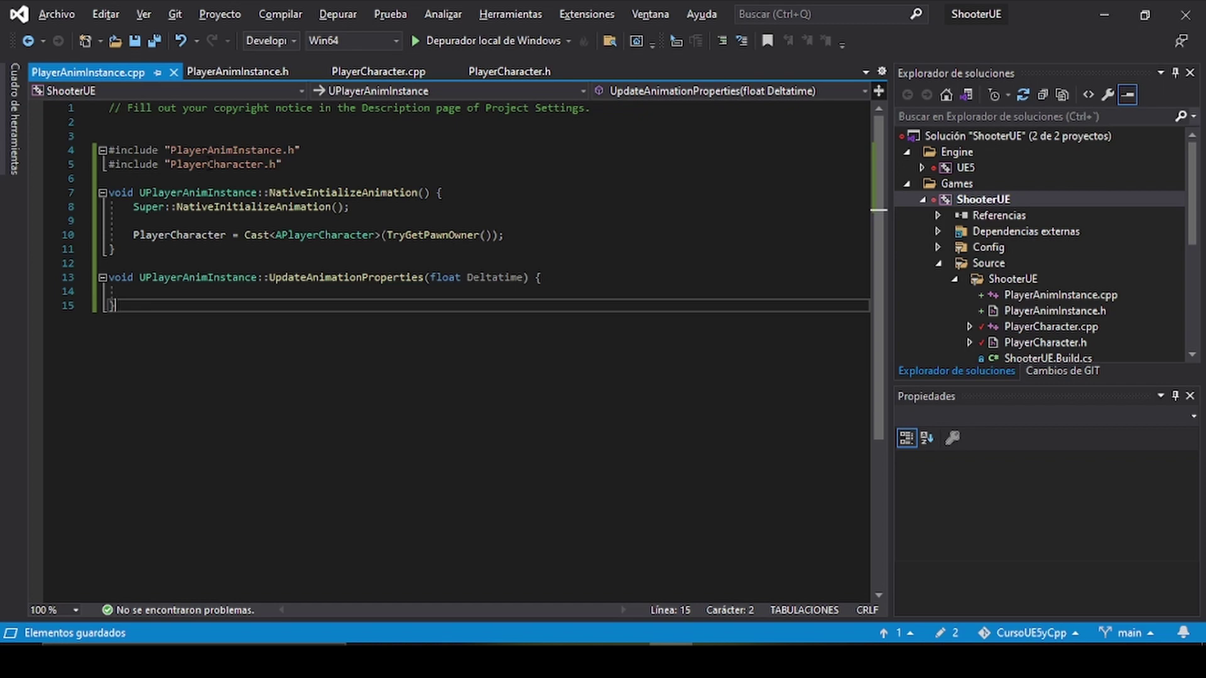
{"action": "left_click", "coordinate": [196, 297]}
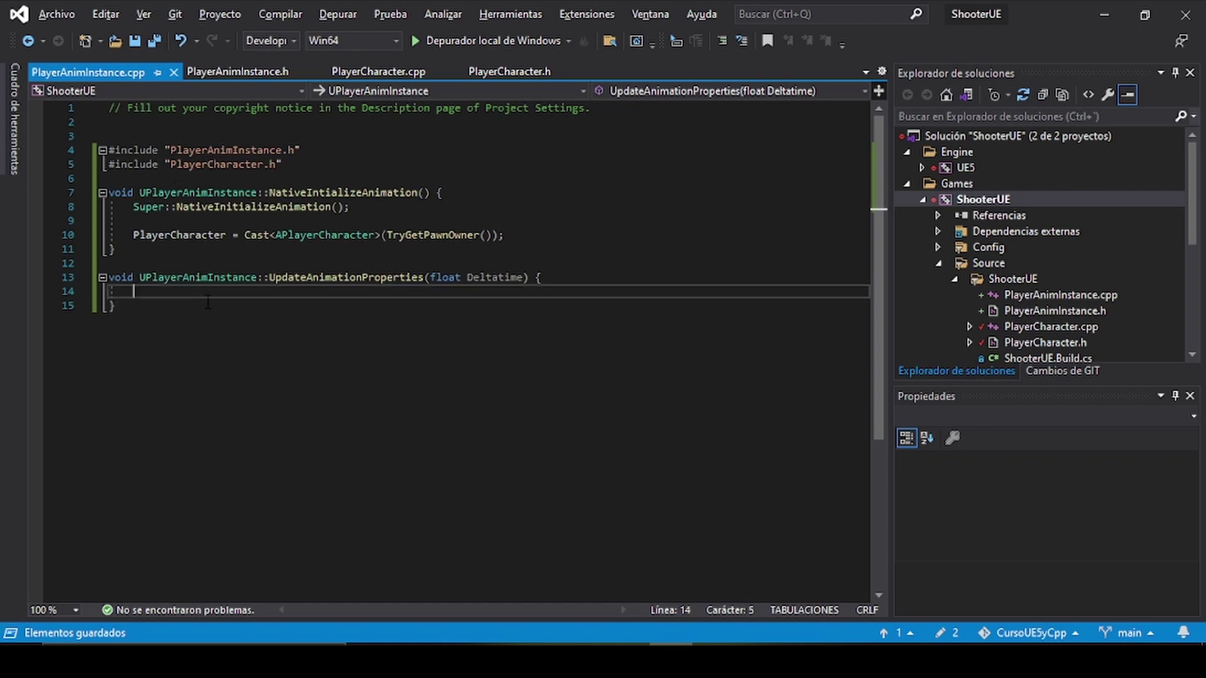
{"action": "type", "text": "if("}
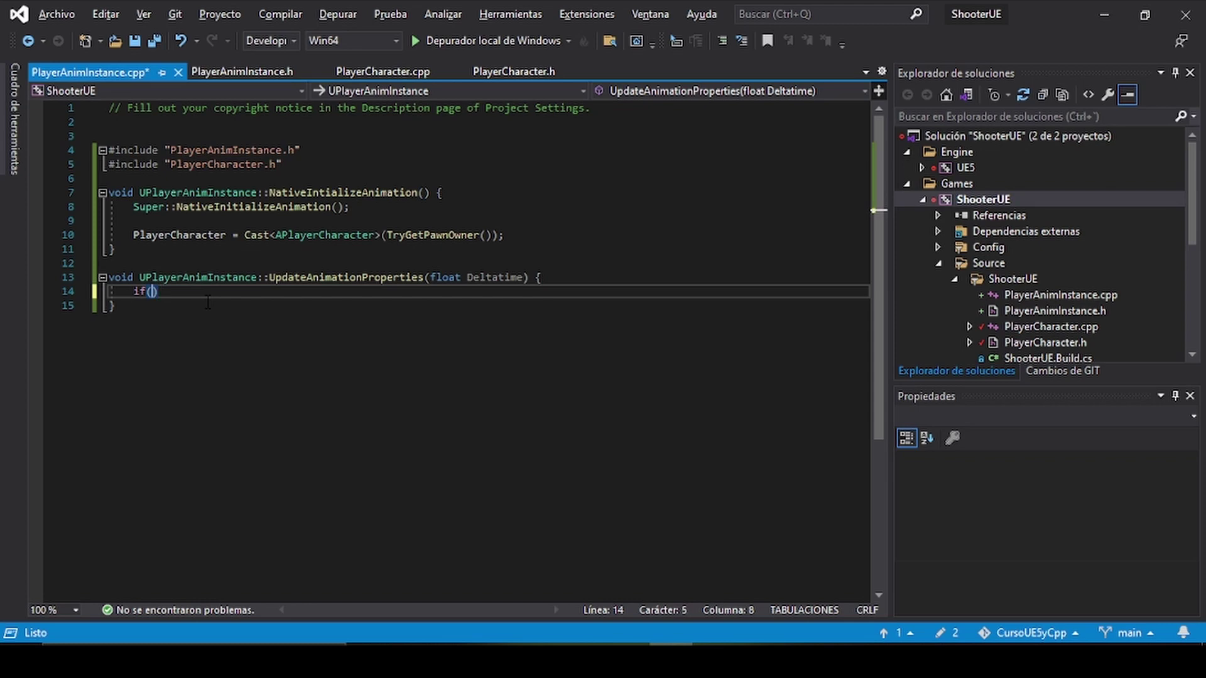
{"action": "type", "text": "Player"}
{"action": "key", "text": "Tab"}
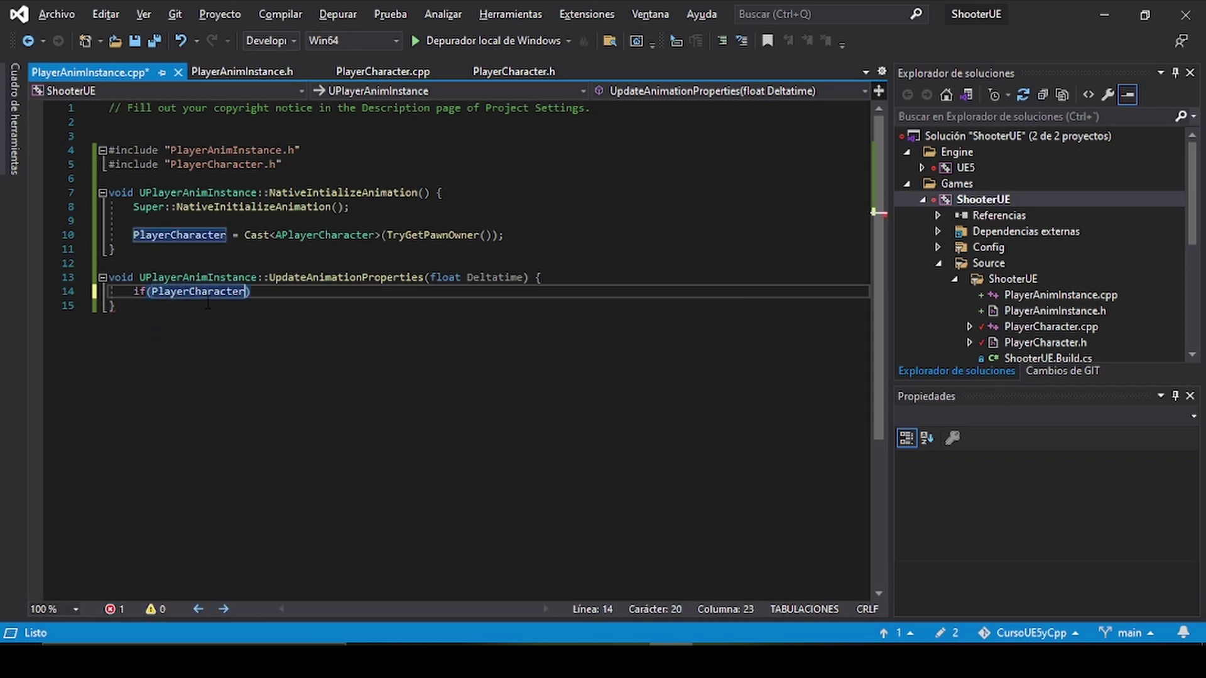
{"action": "type", "text": " =="}
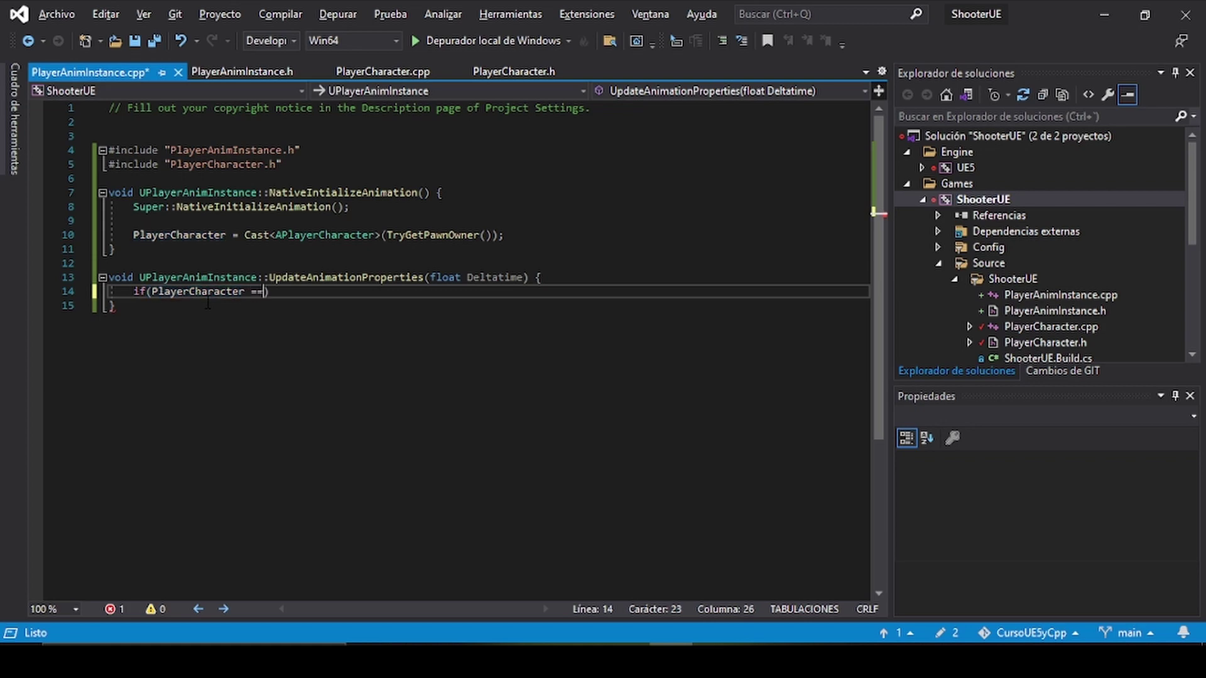
{"action": "type", "text": "= null"}
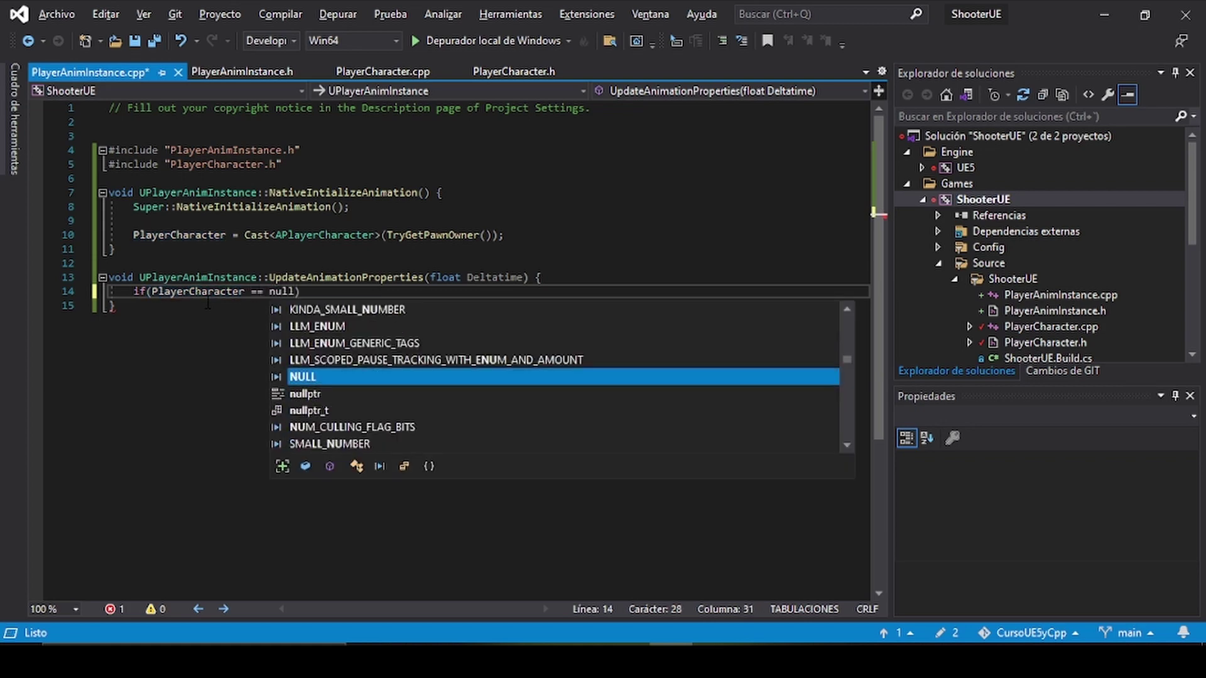
{"action": "key", "text": "Down"}
{"action": "key", "text": "Down"}
{"action": "key", "text": "Up"}
{"action": "type", "text": ") {"}
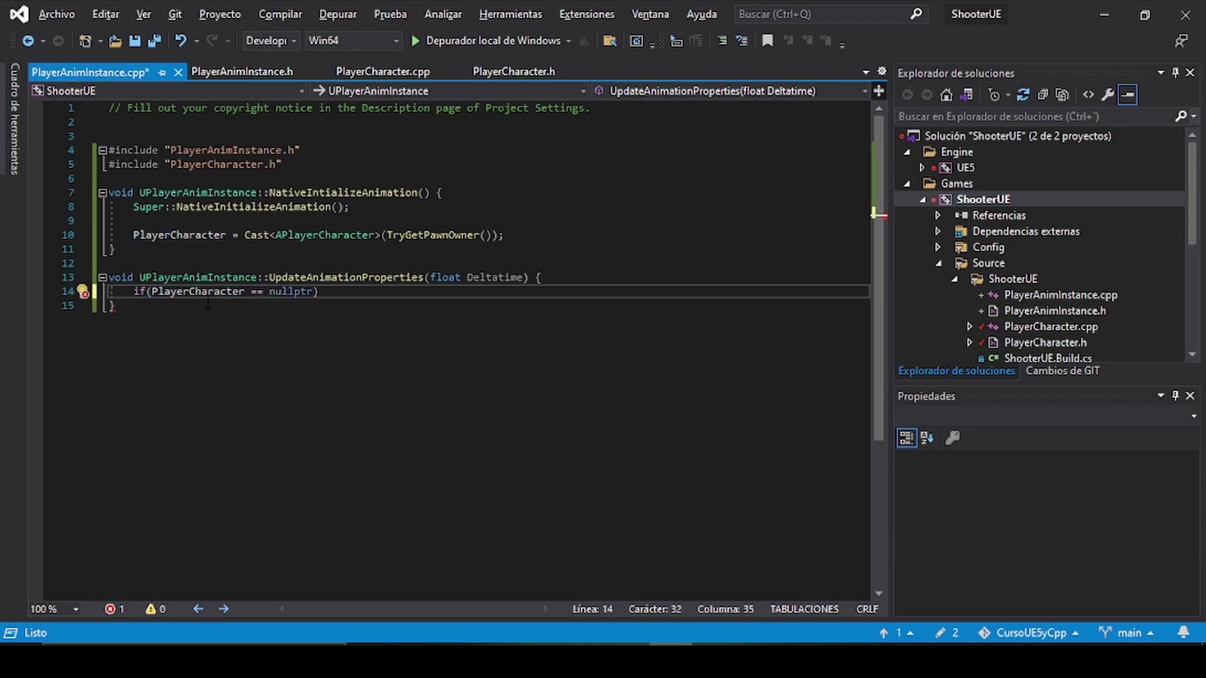
{"action": "key", "text": "Return"}
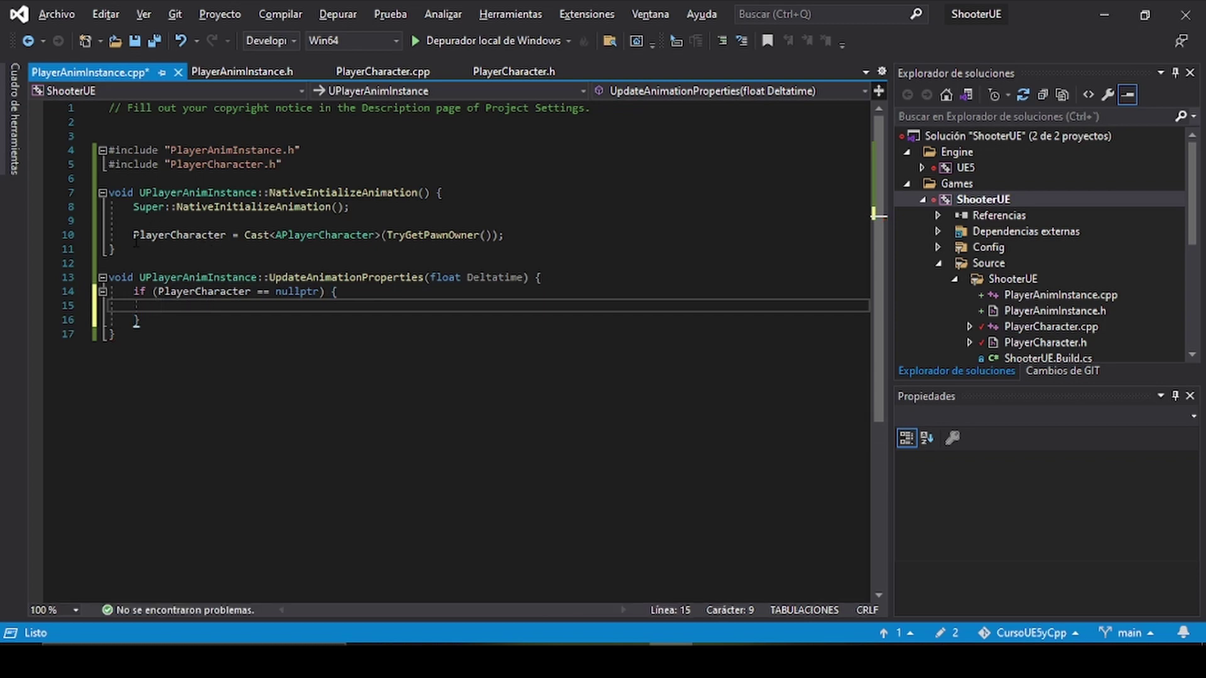
Copy the line 10 cast statement into the if block and highlight the pasted line.
{"action": "left_click_drag", "start_coordinate": [133, 235], "coordinate": [505, 235]}
{"action": "key", "text": "ctrl+c"}
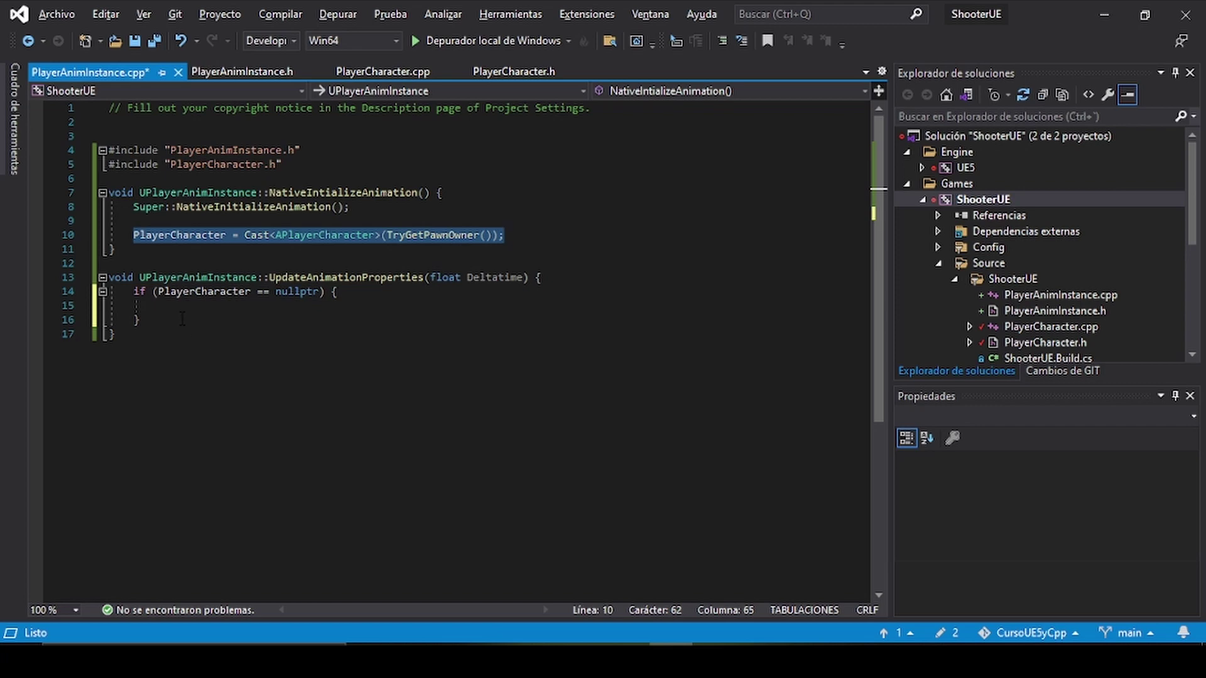
{"action": "left_click", "coordinate": [208, 306]}
{"action": "key", "text": "ctrl+v"}
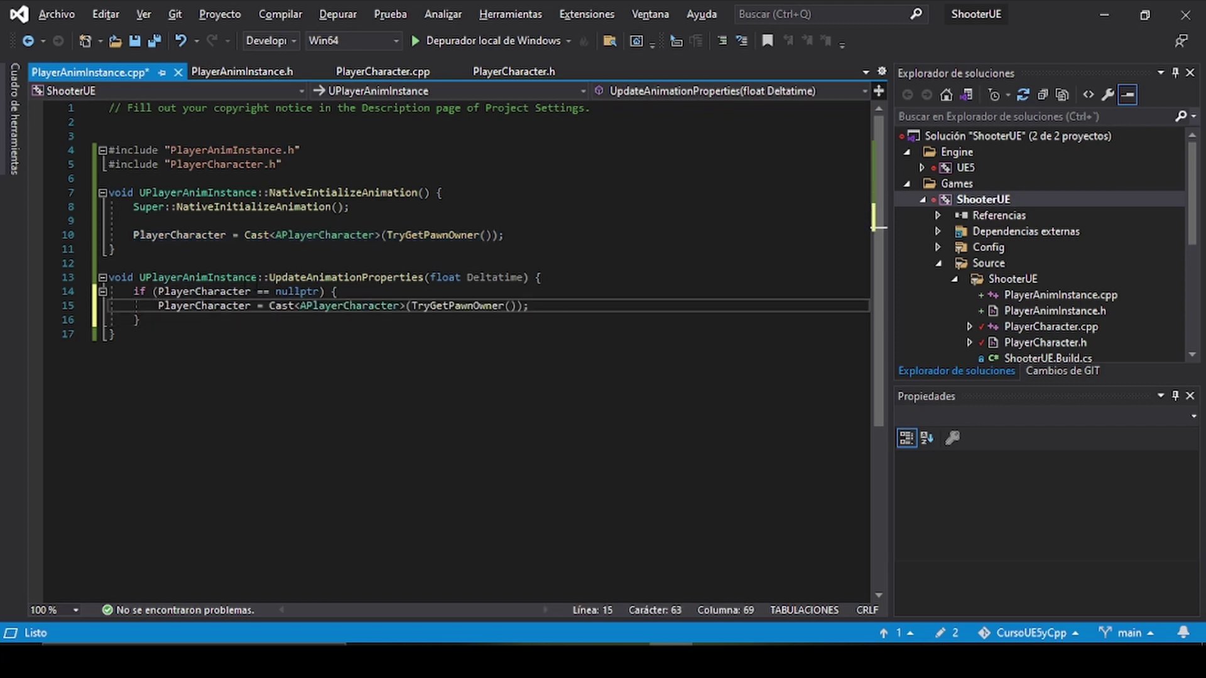
{"action": "key", "text": "Home"}
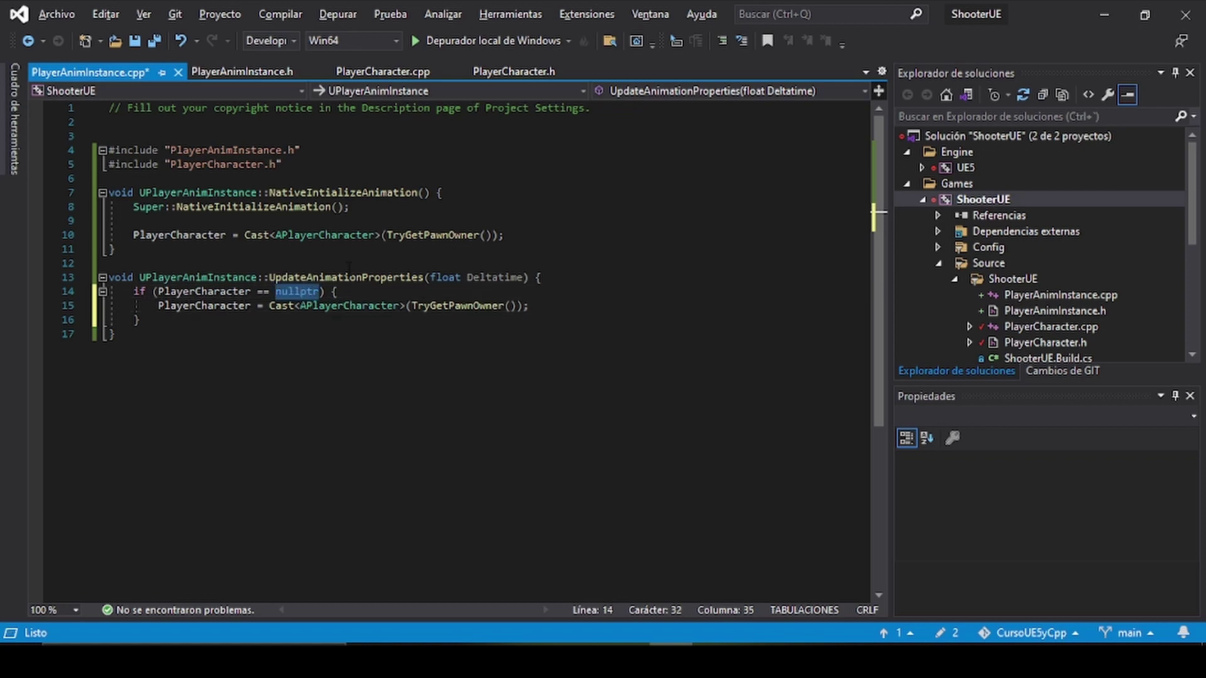
{"action": "left_click", "coordinate": [319, 306], "text": "shift"}
{"action": "left_click", "coordinate": [606, 306], "text": "shift"}
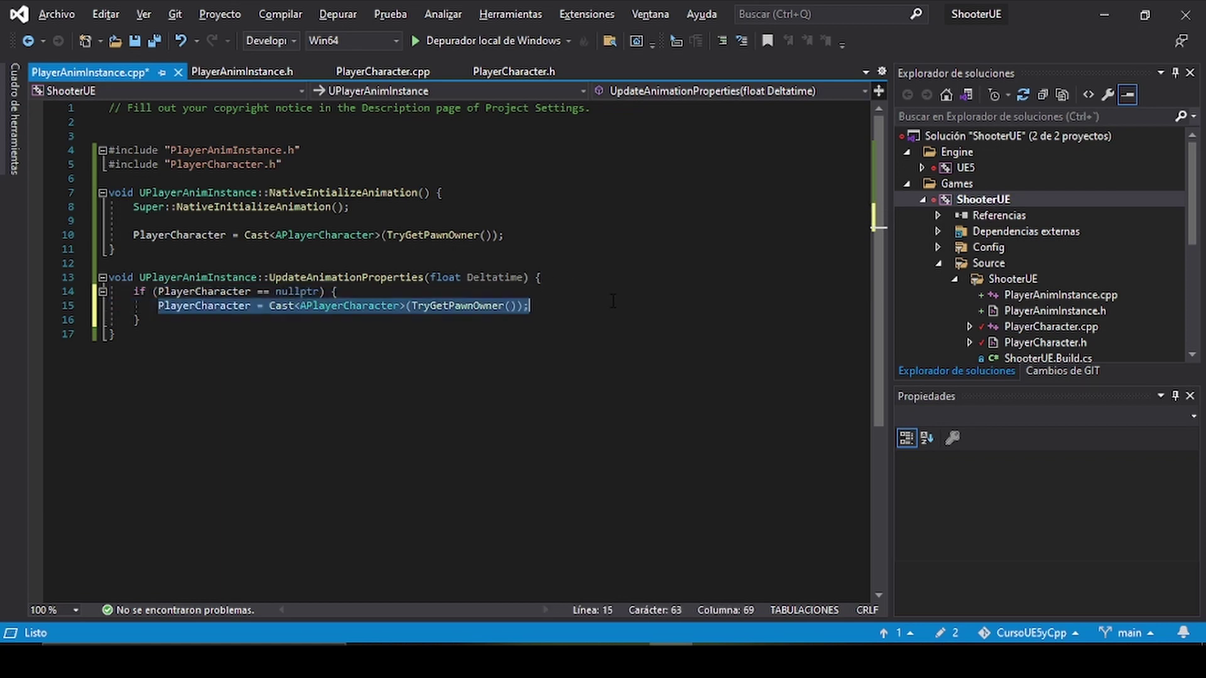
Add an empty else { } block after the if (PlayerCharacter == nullptr) check and save.
{"action": "left_click", "coordinate": [175, 338]}
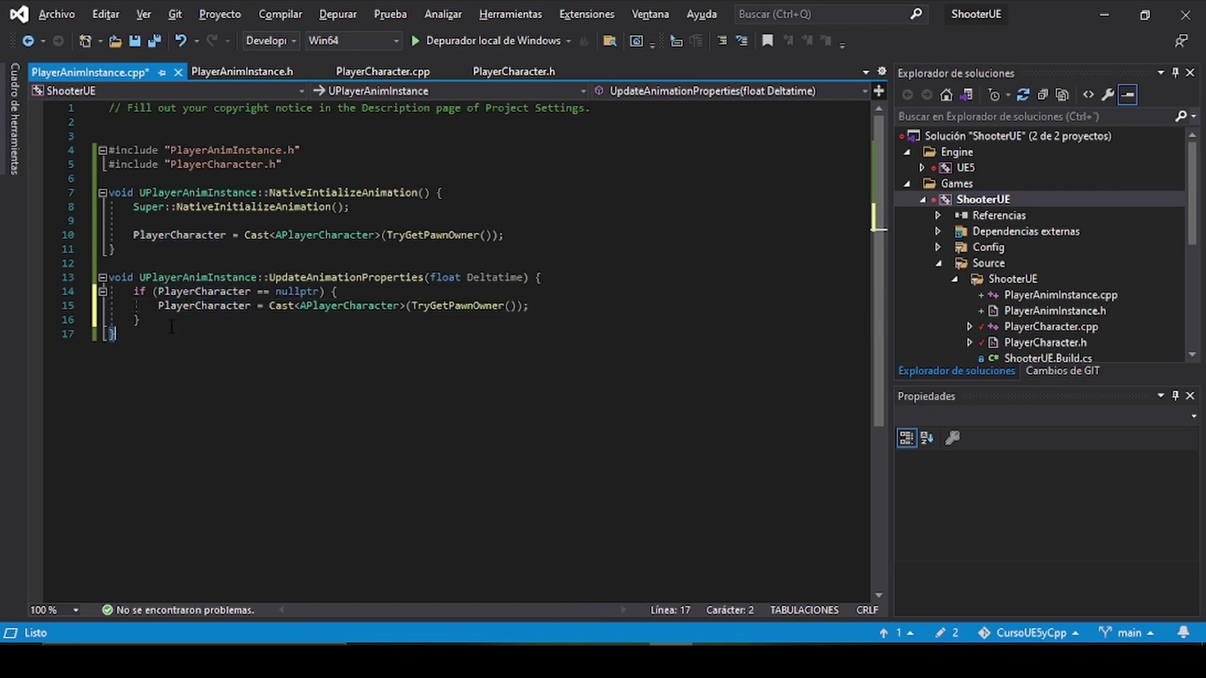
{"action": "left_click", "coordinate": [165, 317]}
{"action": "type", "text": "else {"}
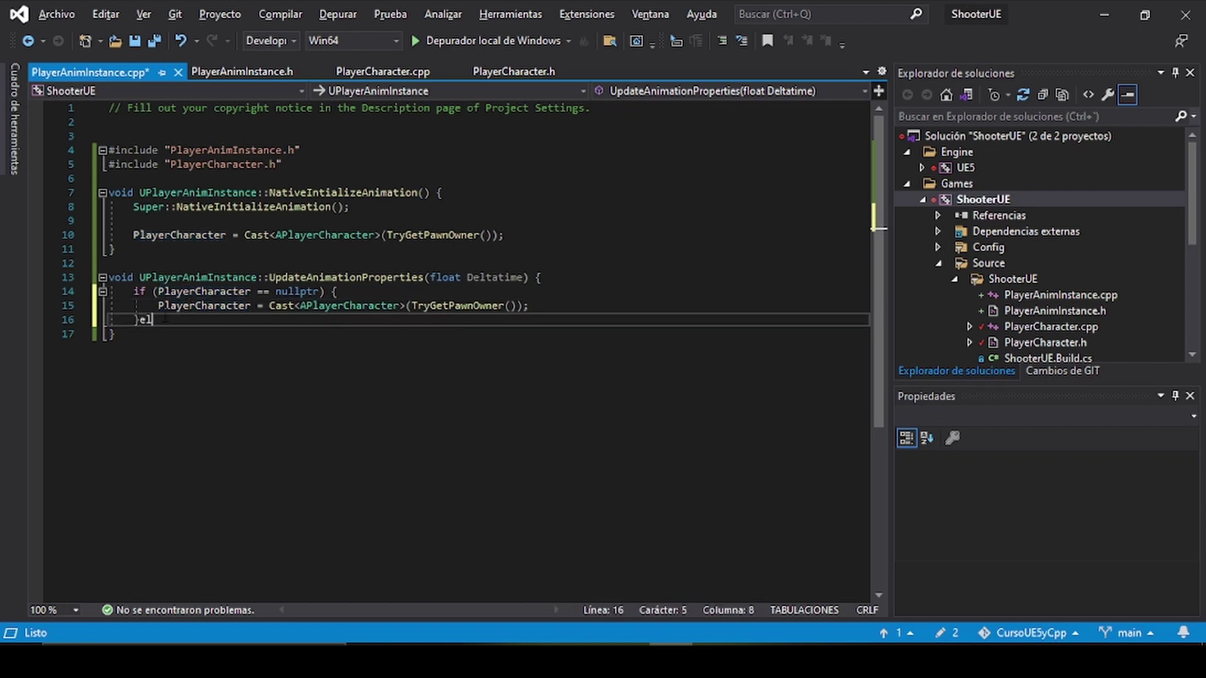
{"action": "key", "text": "Return"}
{"action": "key", "text": "ctrl+s"}
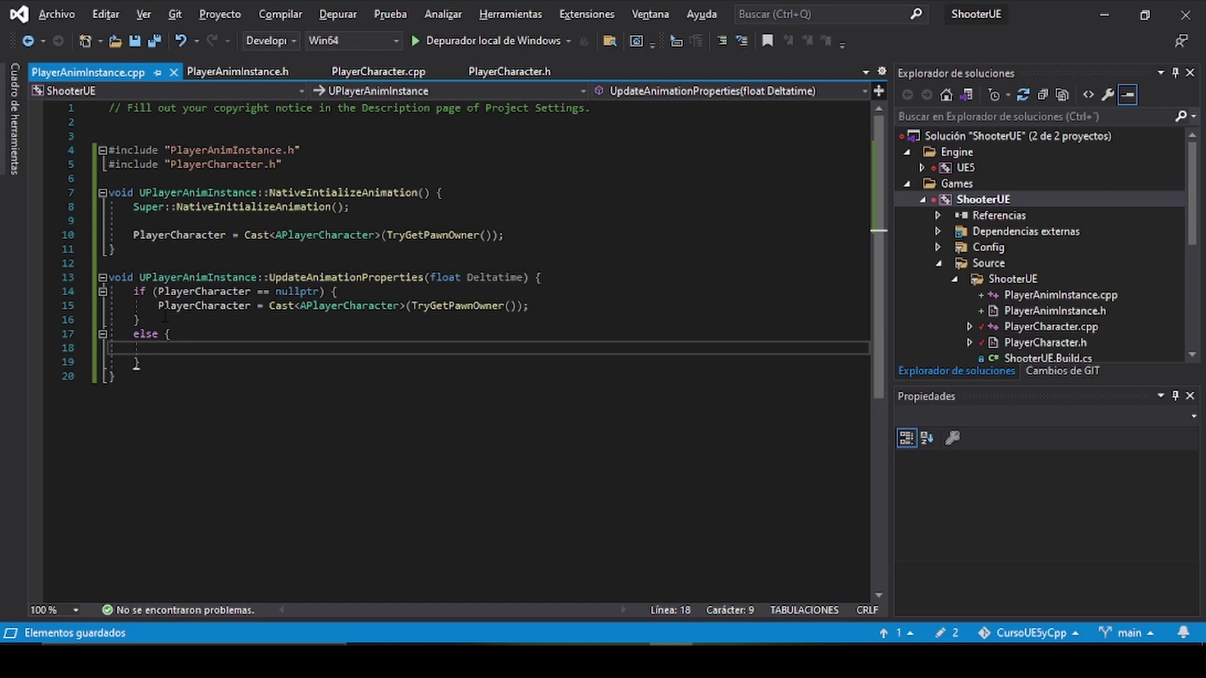
Declare FVector Velocity = PlayerCharacter->GetVelocity(); in the else block and save.
{"action": "type", "text": "FVe"}
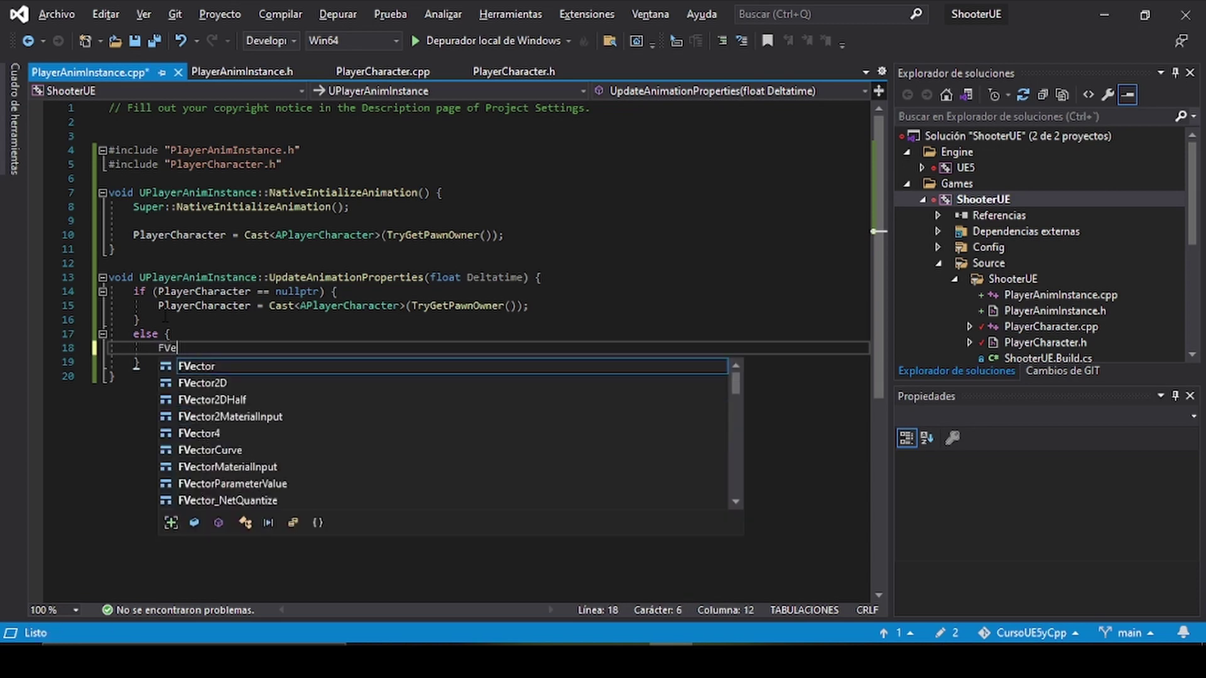
{"action": "key", "text": "Tab"}
{"action": "type", "text": "Ve"}
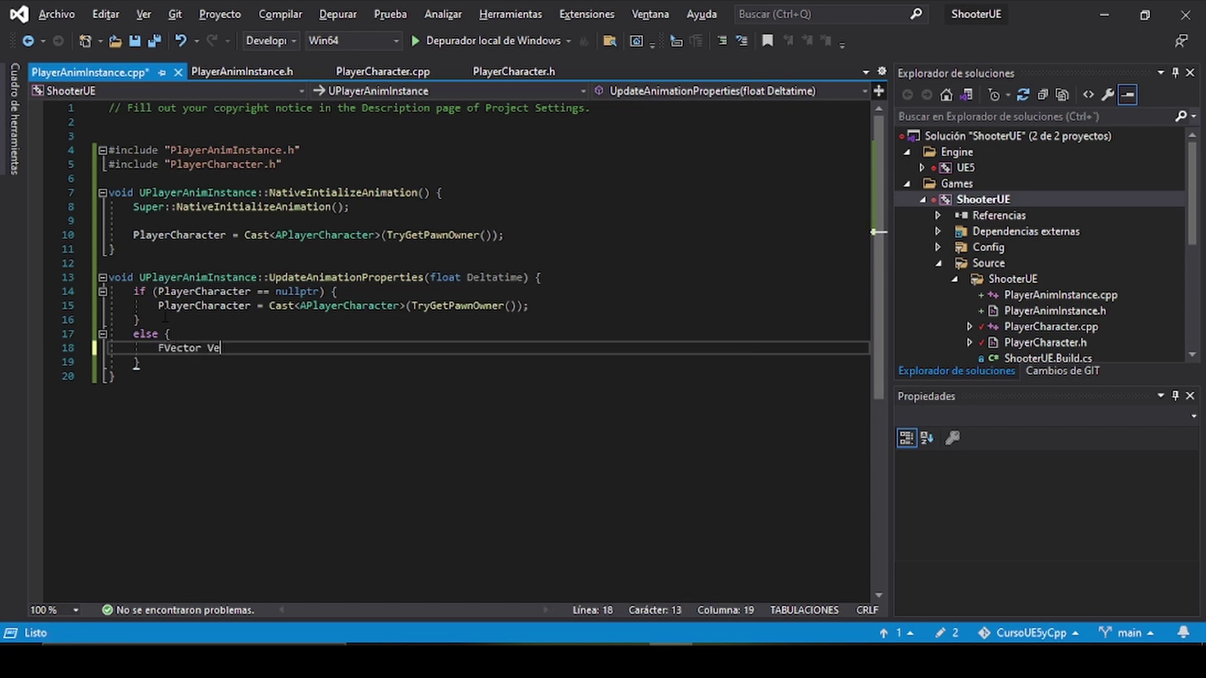
{"action": "type", "text": "lecor"}
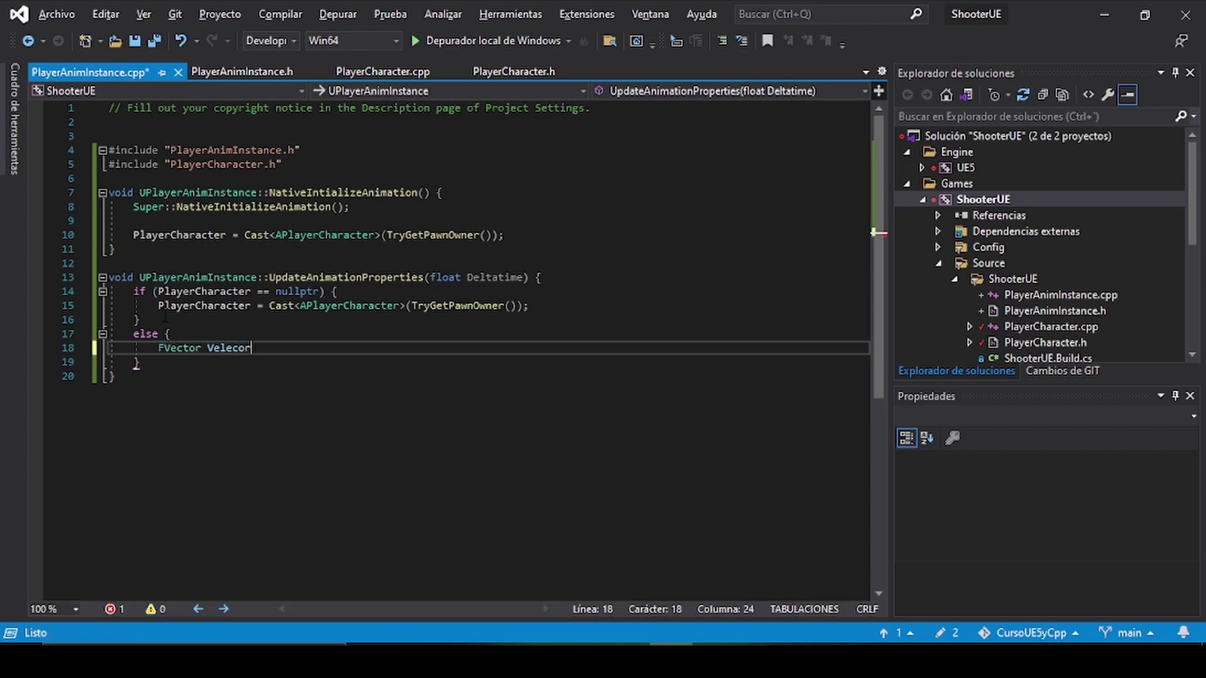
{"action": "key", "text": "BackSpace"}
{"action": "key", "text": "BackSpace"}
{"action": "key", "text": "BackSpace"}
{"action": "key", "text": "BackSpace"}
{"action": "key", "text": "BackSpace"}
{"action": "type", "text": "locit"}
{"action": "type", "text": "y = "}
{"action": "type", "text": "Player"}
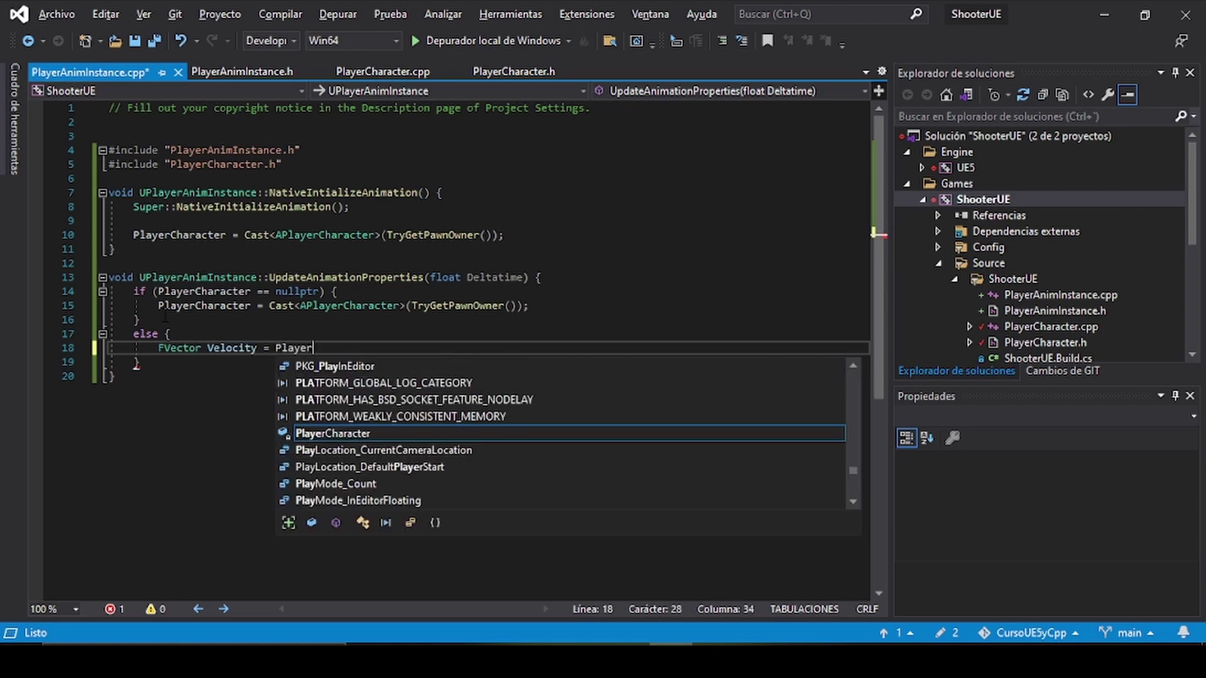
{"action": "type", "text": "CH"}
{"action": "key", "text": "Tab"}
{"action": "type", "text": "-"}
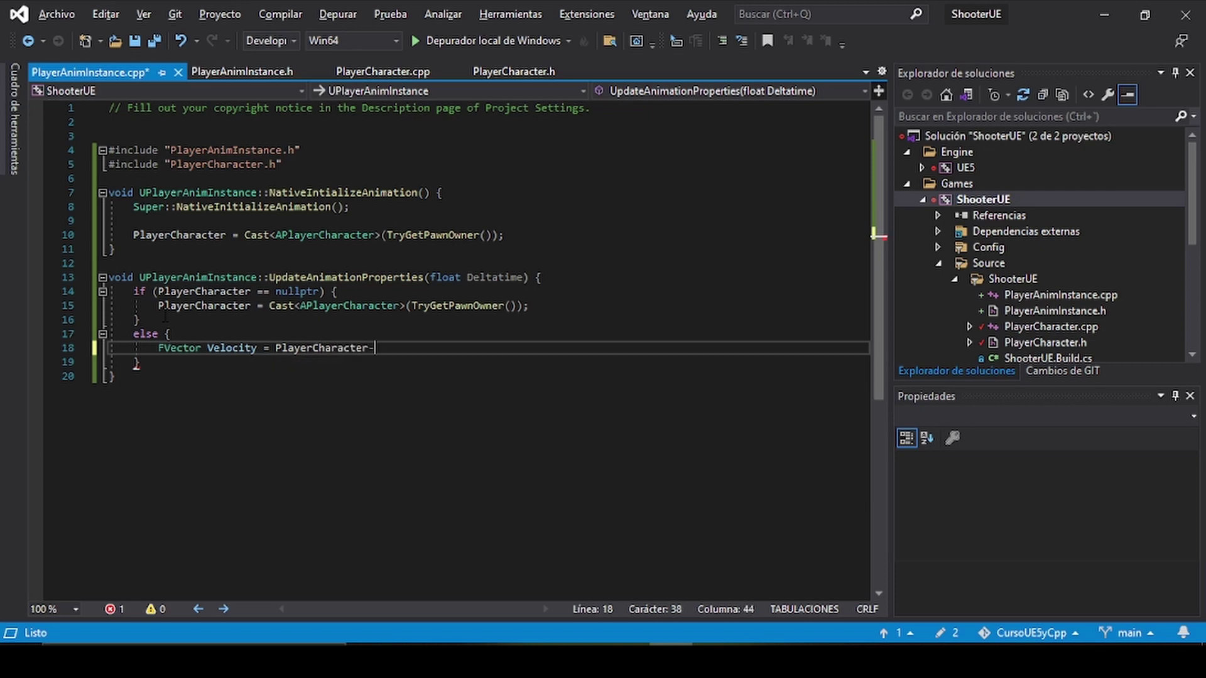
{"action": "type", "text": ">GetVe"}
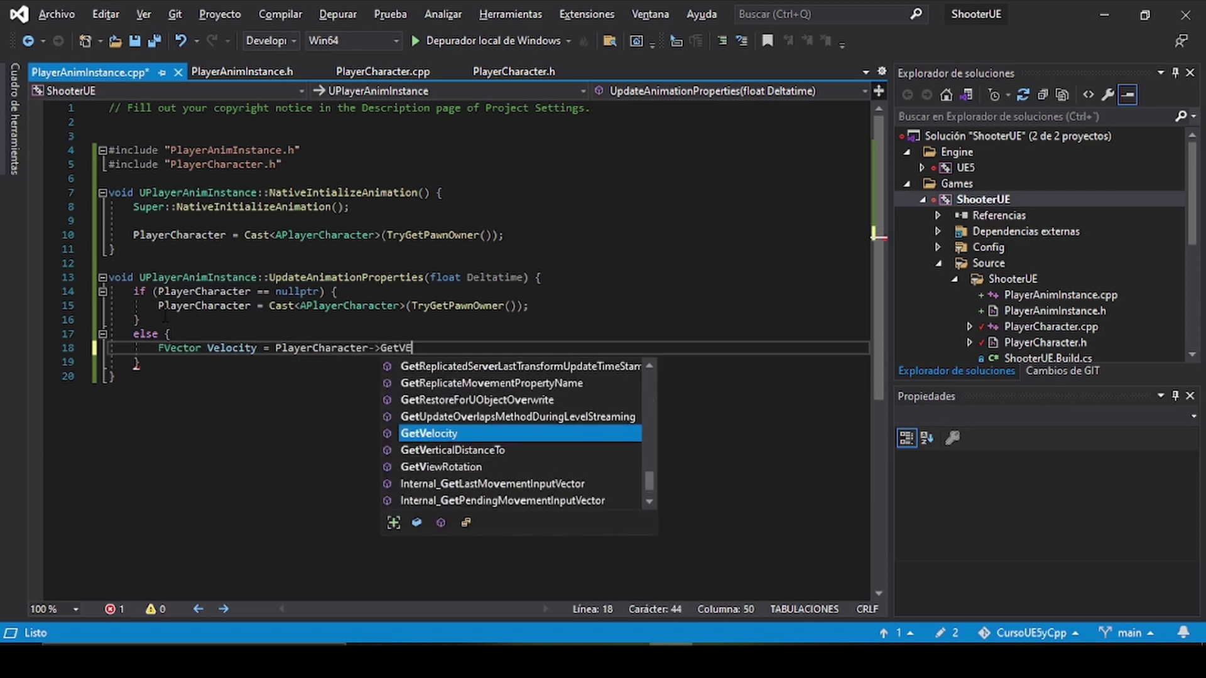
{"action": "key", "text": "Tab"}
{"action": "type", "text": "();"}
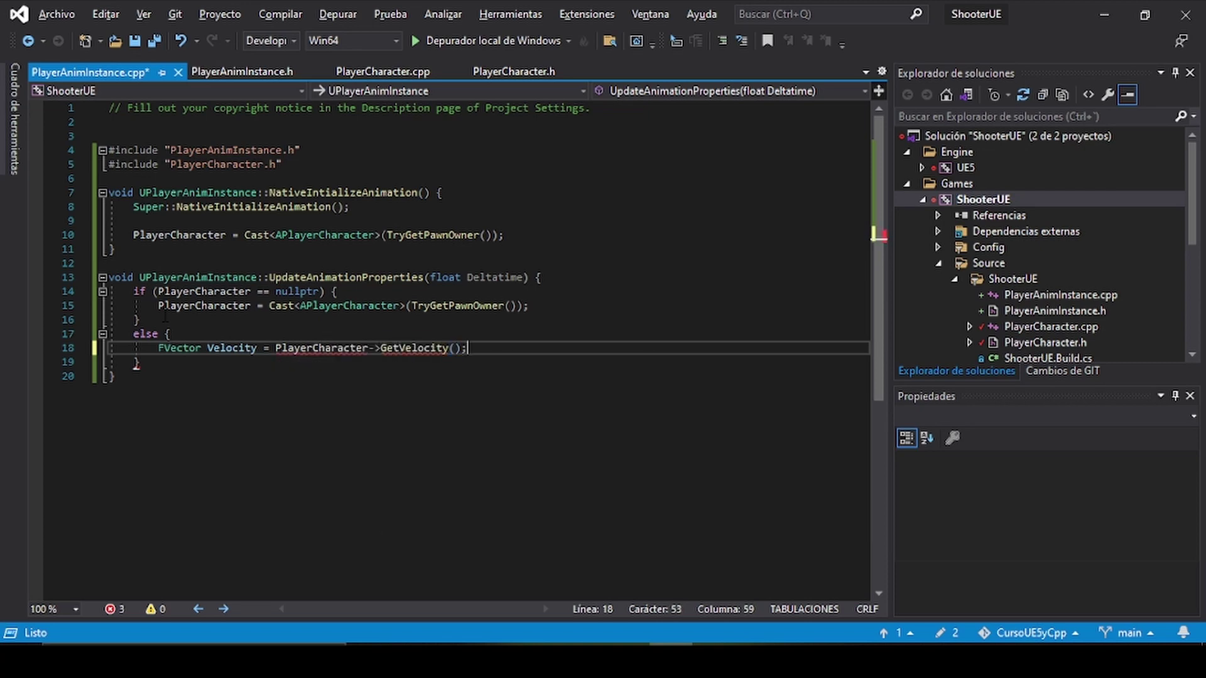
{"action": "key", "text": "ctrl+s"}
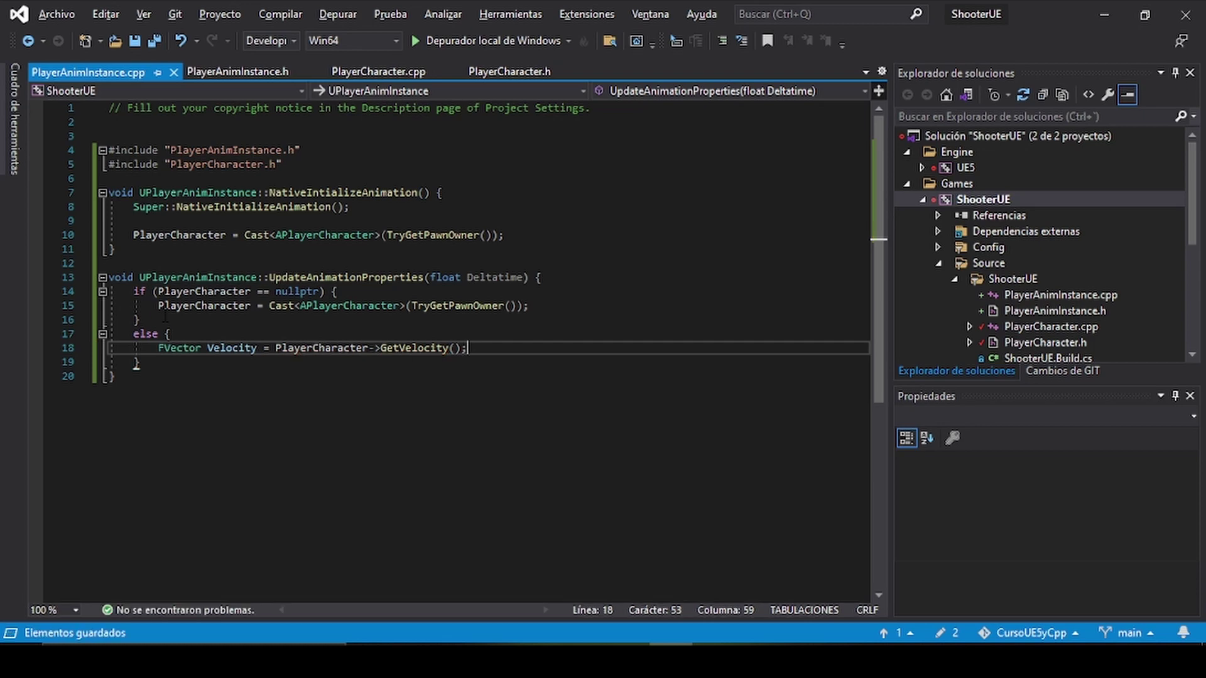
{"action": "key", "text": "Return"}
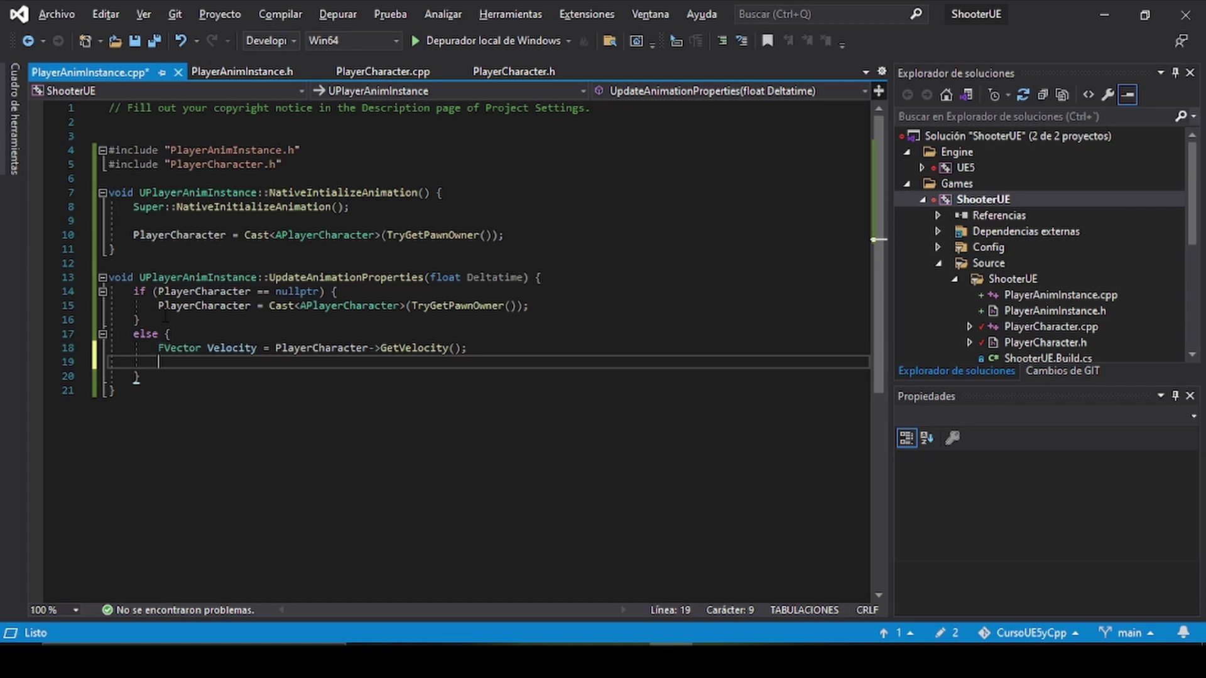
Add Velocity.Z = 0; on line 19 below the Velocity declaration and save.
{"action": "mouse_move", "coordinate": [165, 314]}
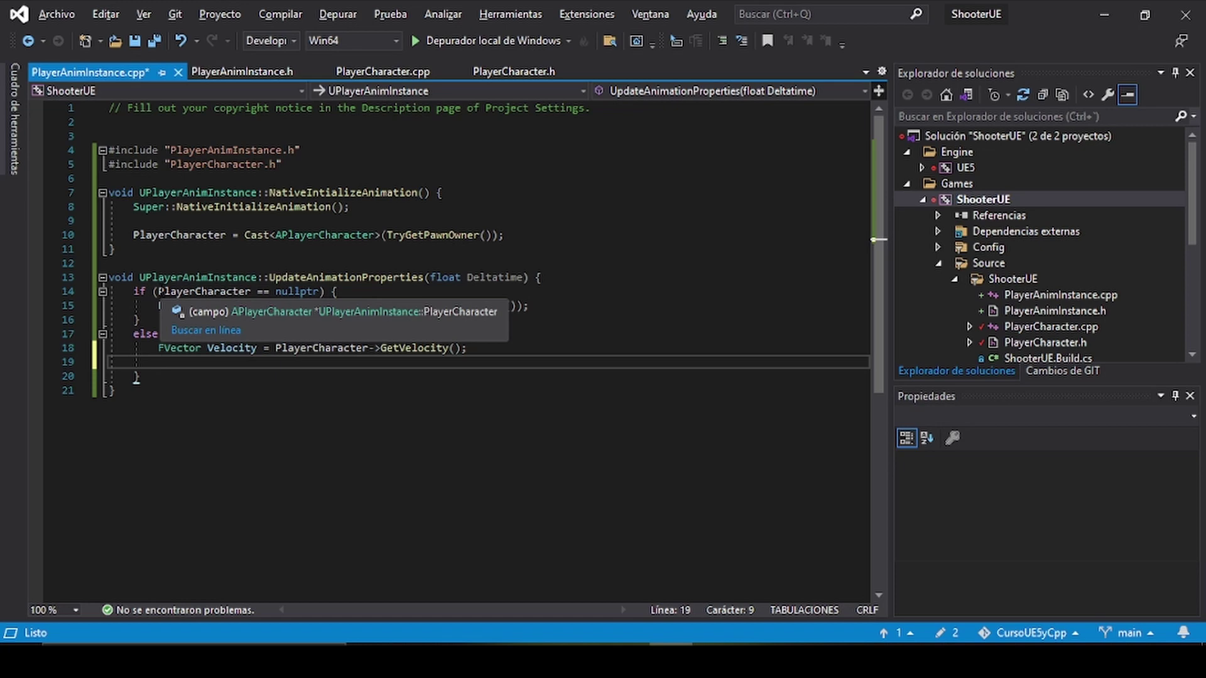
{"action": "type", "text": "Vel"}
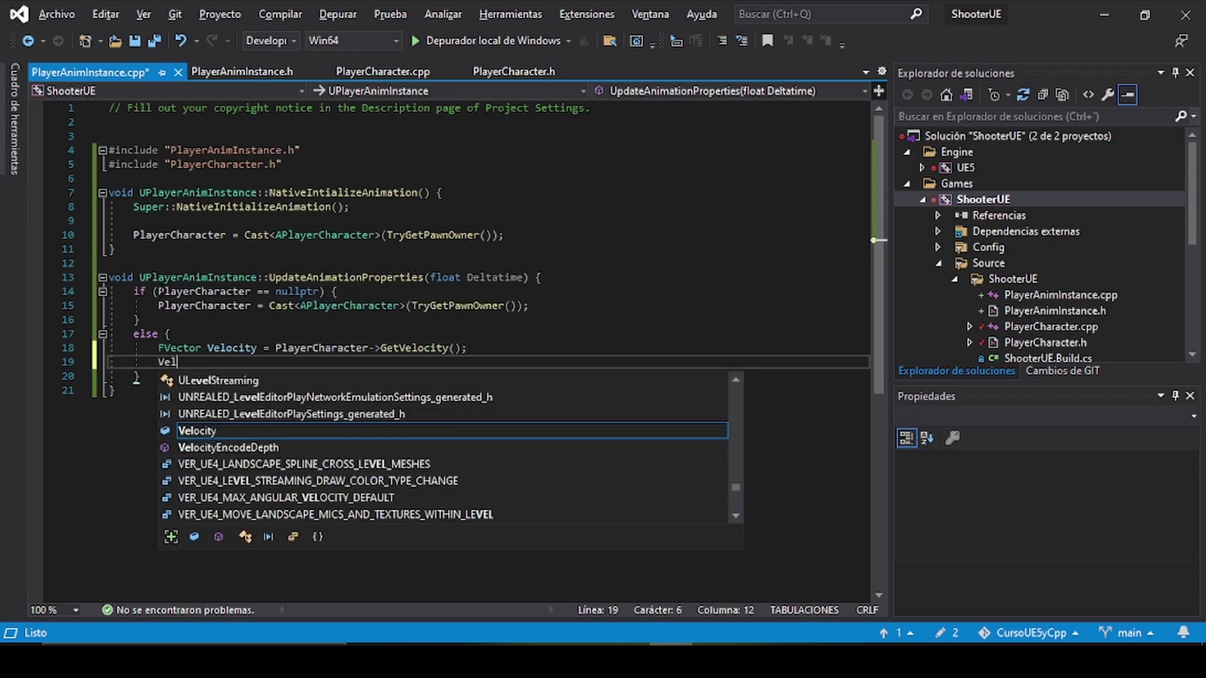
{"action": "type", "text": "oc"}
{"action": "key", "text": "Tab"}
{"action": "type", "text": "."}
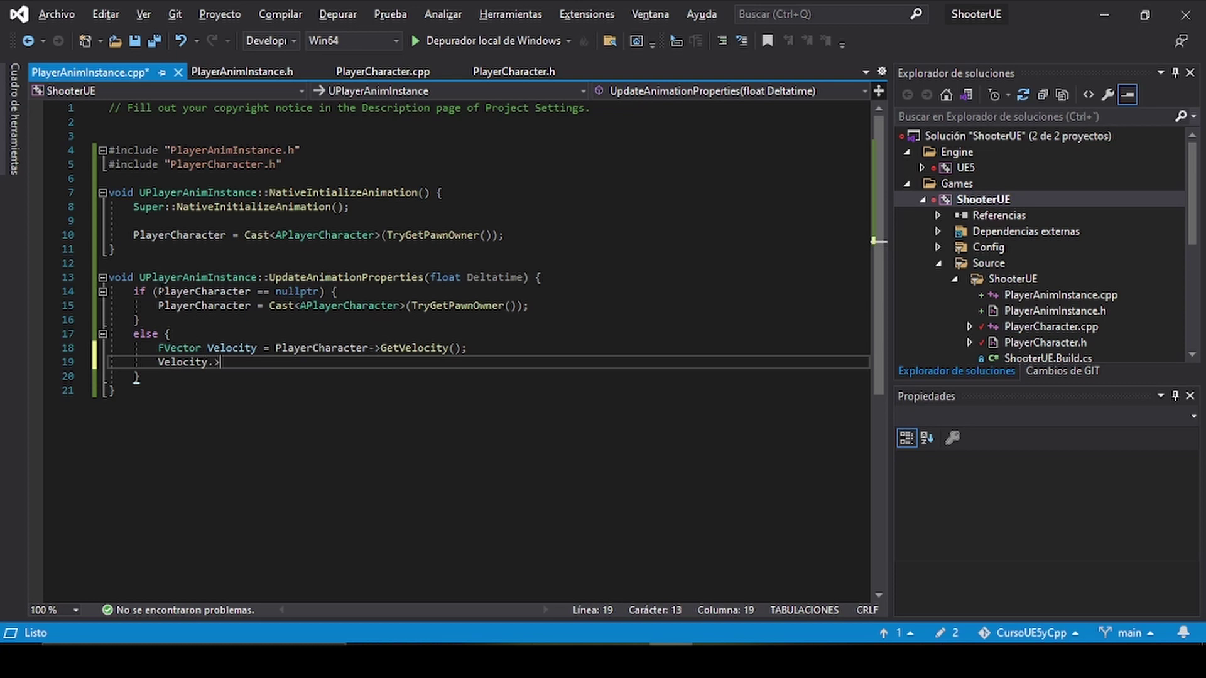
{"action": "type", "text": "Z "}
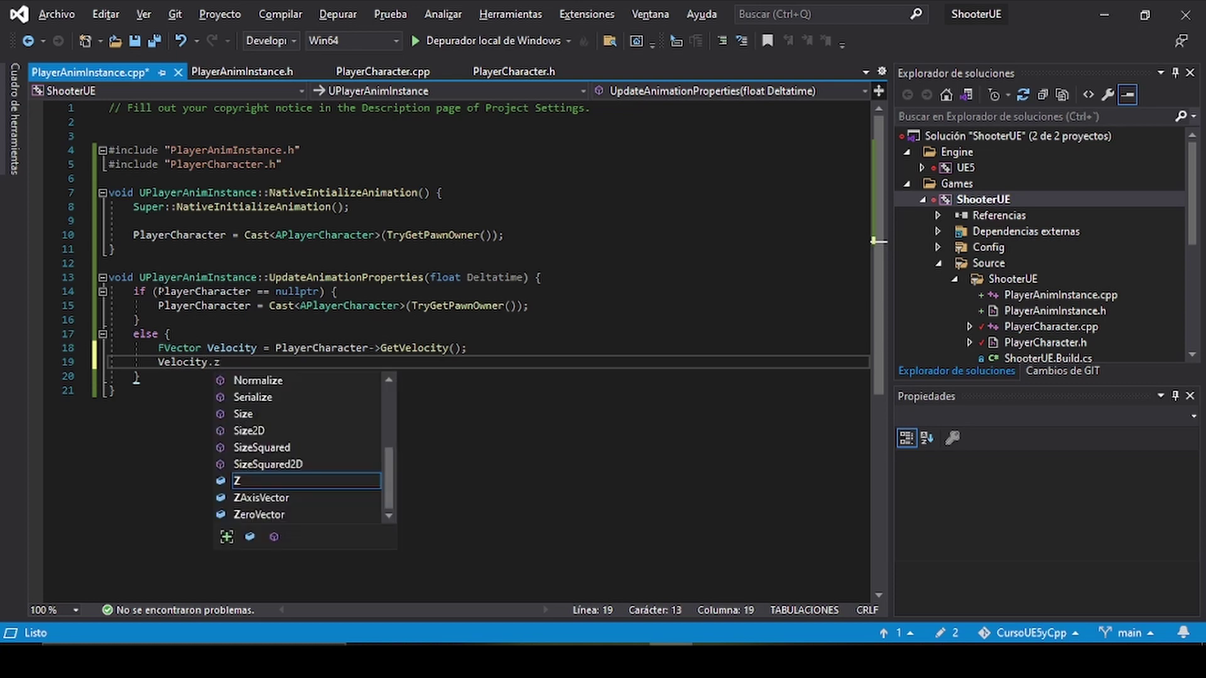
{"action": "type", "text": "= 0"}
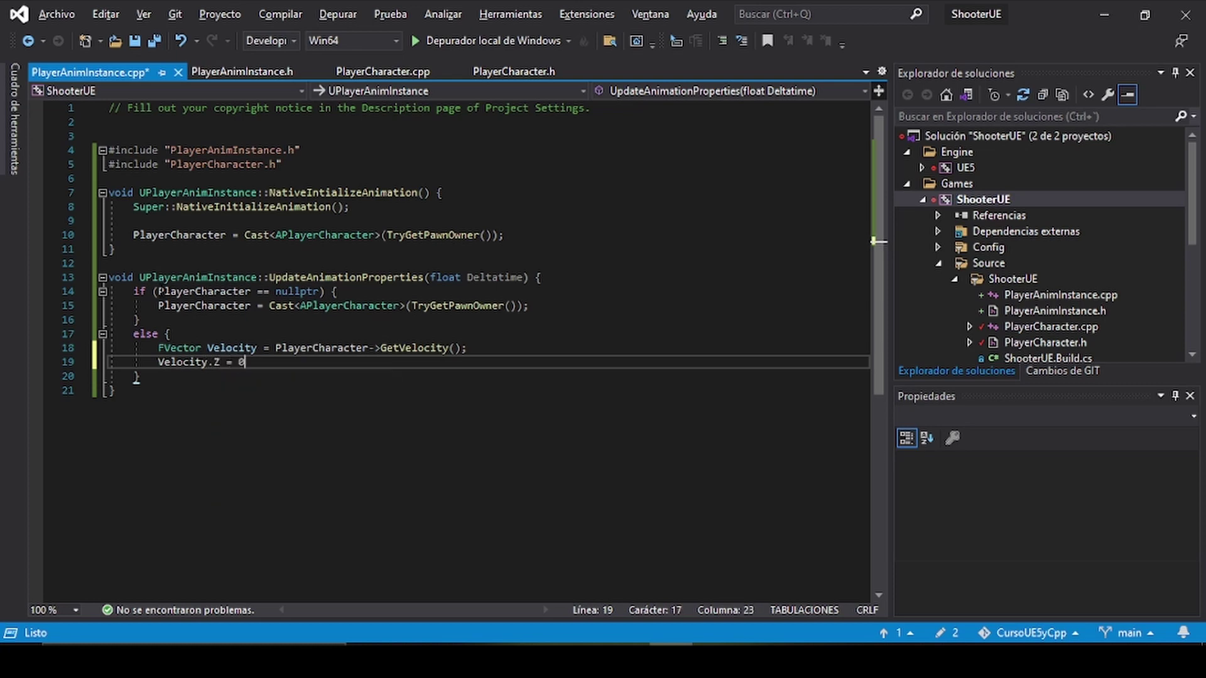
{"action": "type", "text": ";"}
{"action": "key", "text": "ctrl+s"}
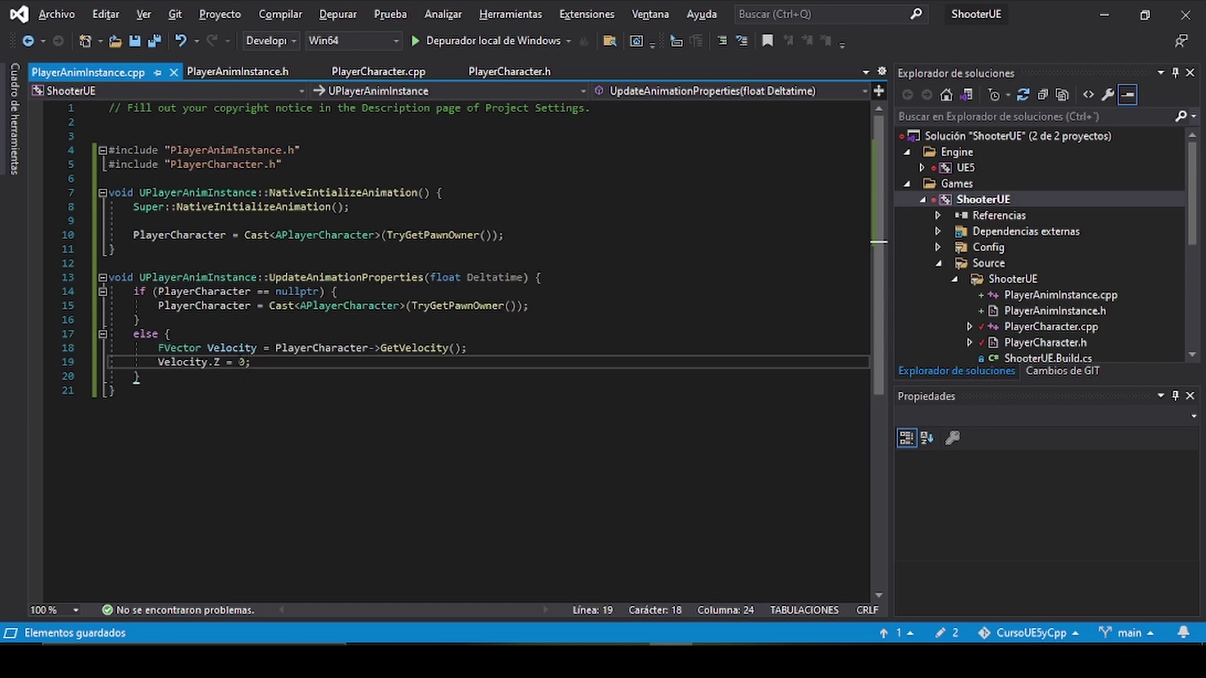
Add Speed = Velocity.Size(); on line 20 below the Z assignment and save.
{"action": "key", "text": "Return"}
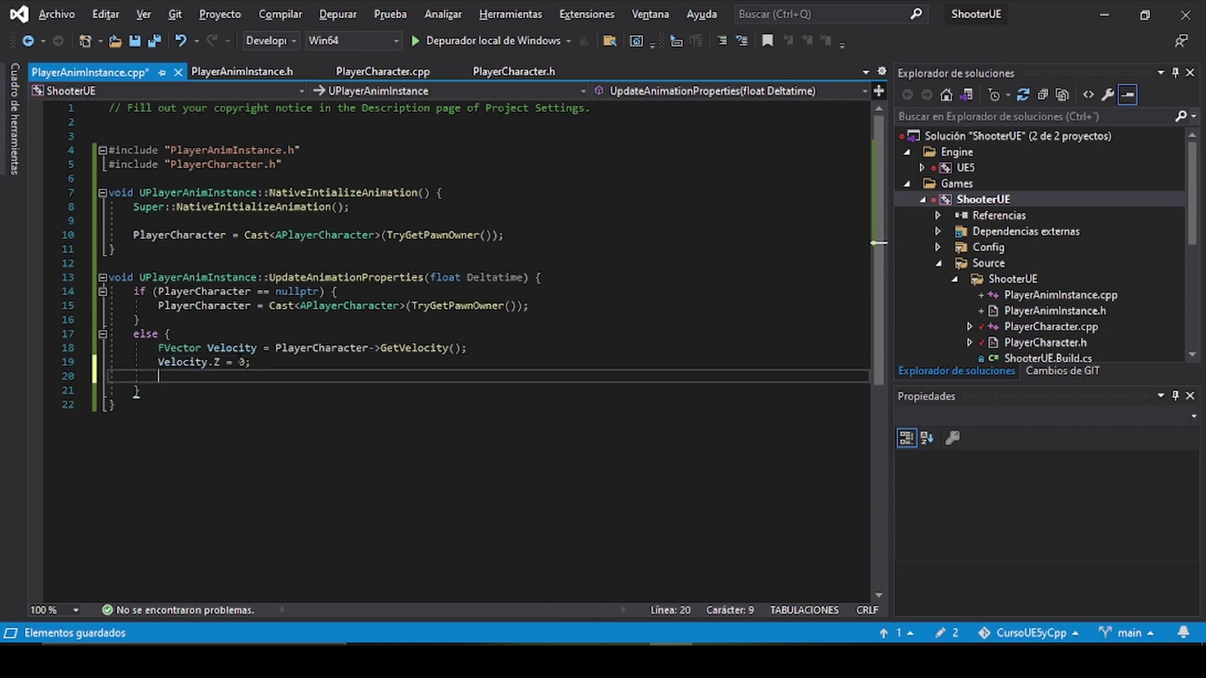
{"action": "type", "text": "Speed "}
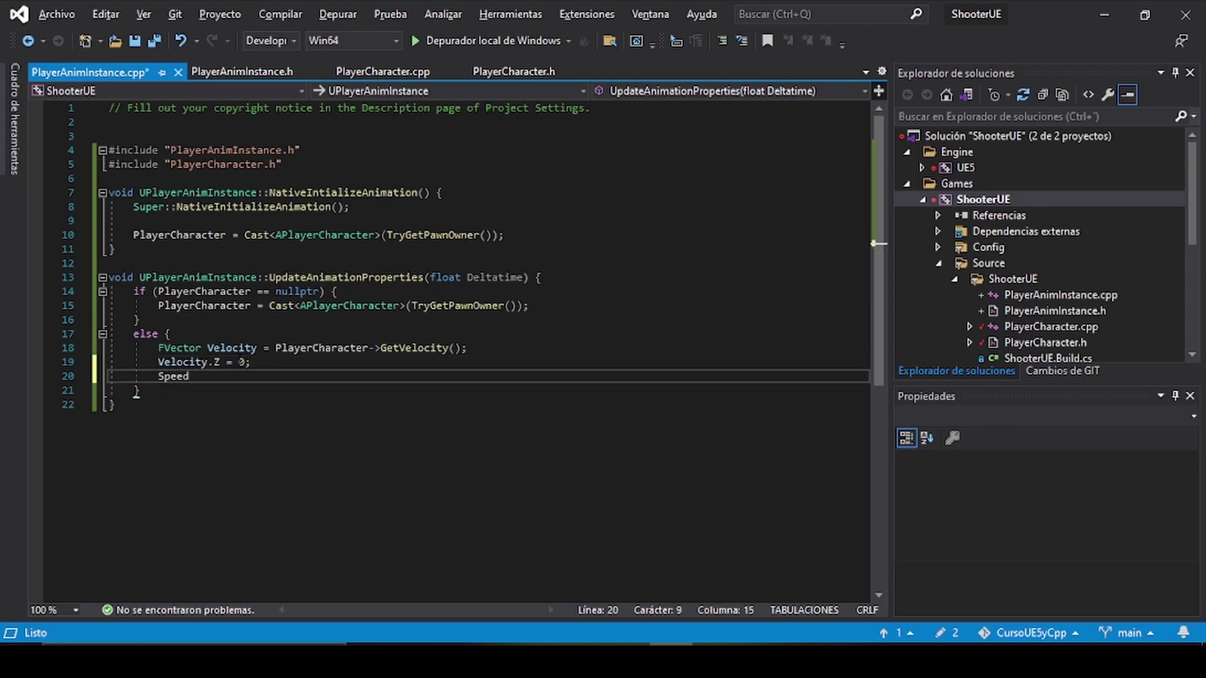
{"action": "type", "text": "= Ve"}
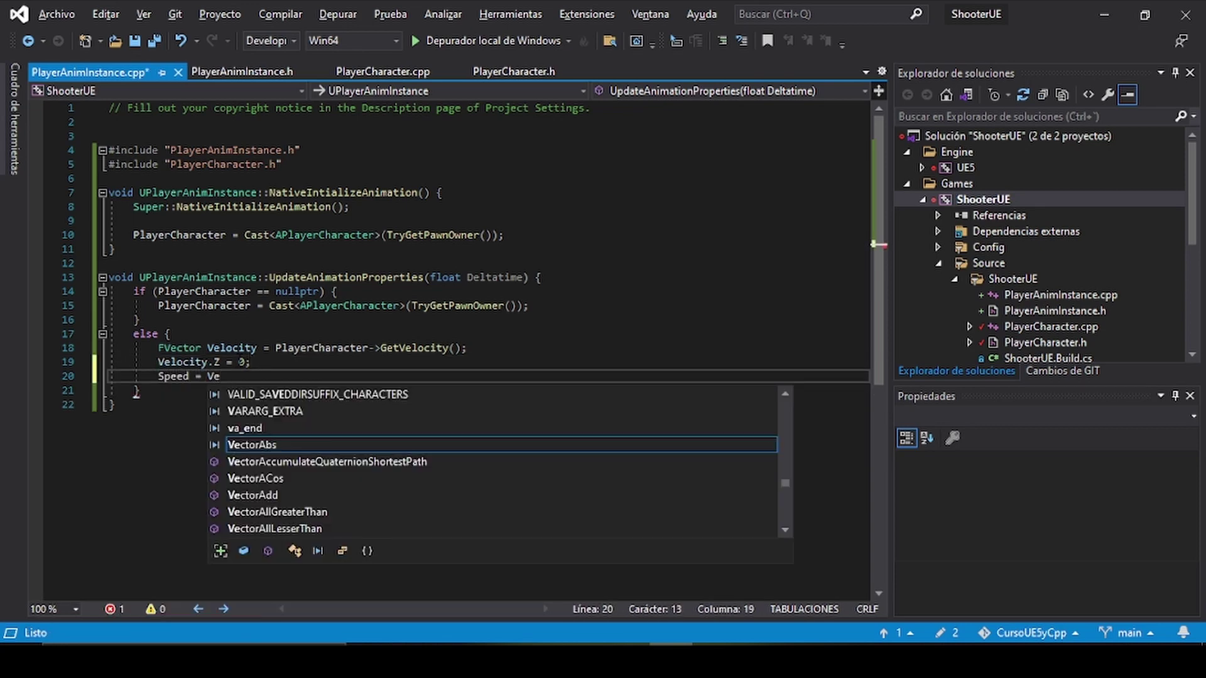
{"action": "type", "text": "loc"}
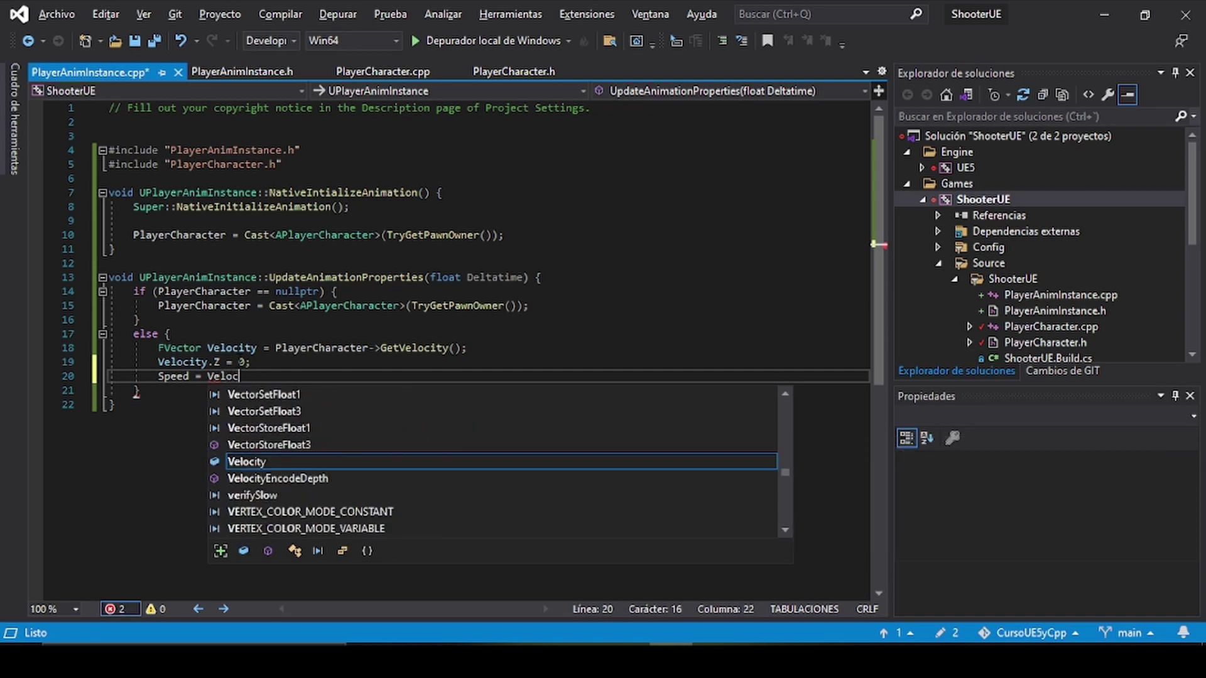
{"action": "key", "text": "Tab"}
{"action": "type", "text": ".gets"}
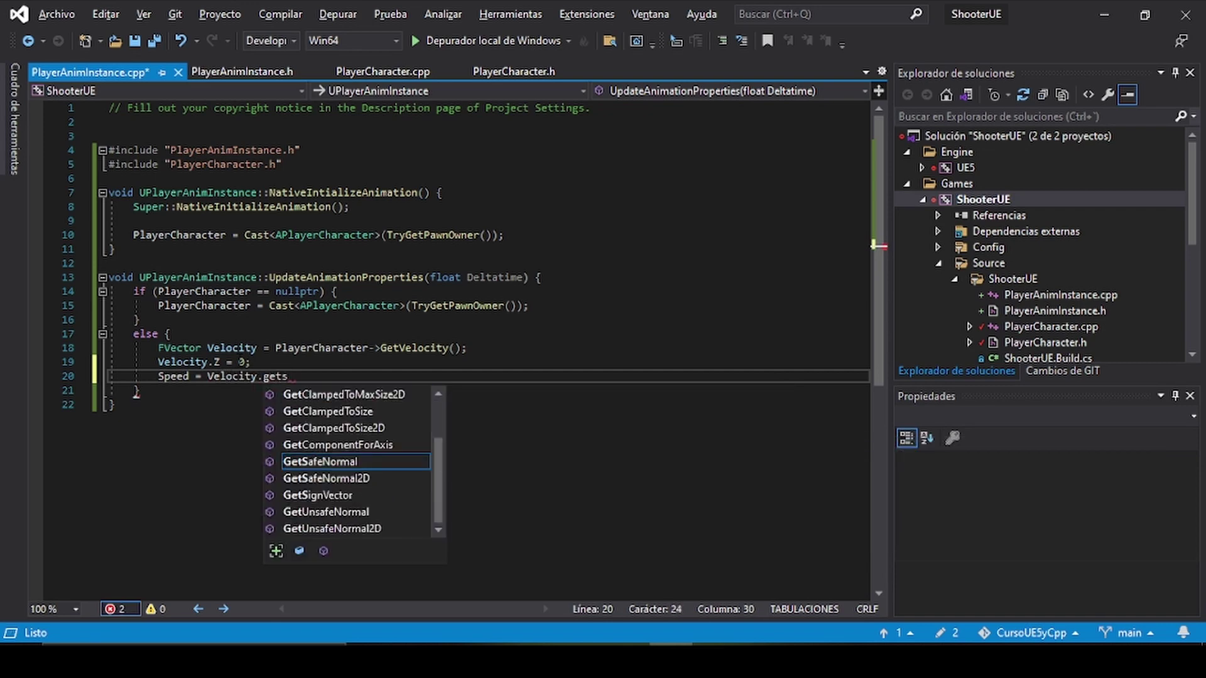
{"action": "key", "text": "BackSpace"}
{"action": "key", "text": "BackSpace"}
{"action": "key", "text": "BackSpace"}
{"action": "key", "text": "BackSpace"}
{"action": "type", "text": "Get"}
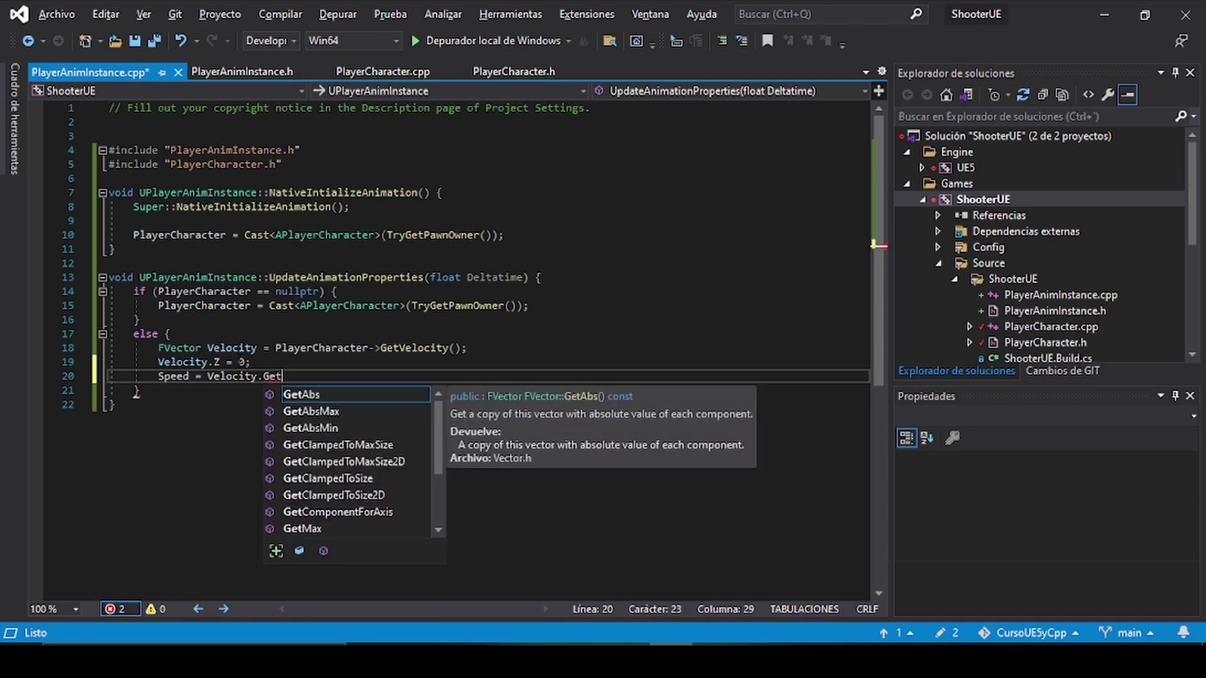
{"action": "key", "text": "Escape"}
{"action": "key", "text": "BackSpace"}
{"action": "key", "text": "BackSpace"}
{"action": "key", "text": "BackSpace"}
{"action": "type", "text": "S"}
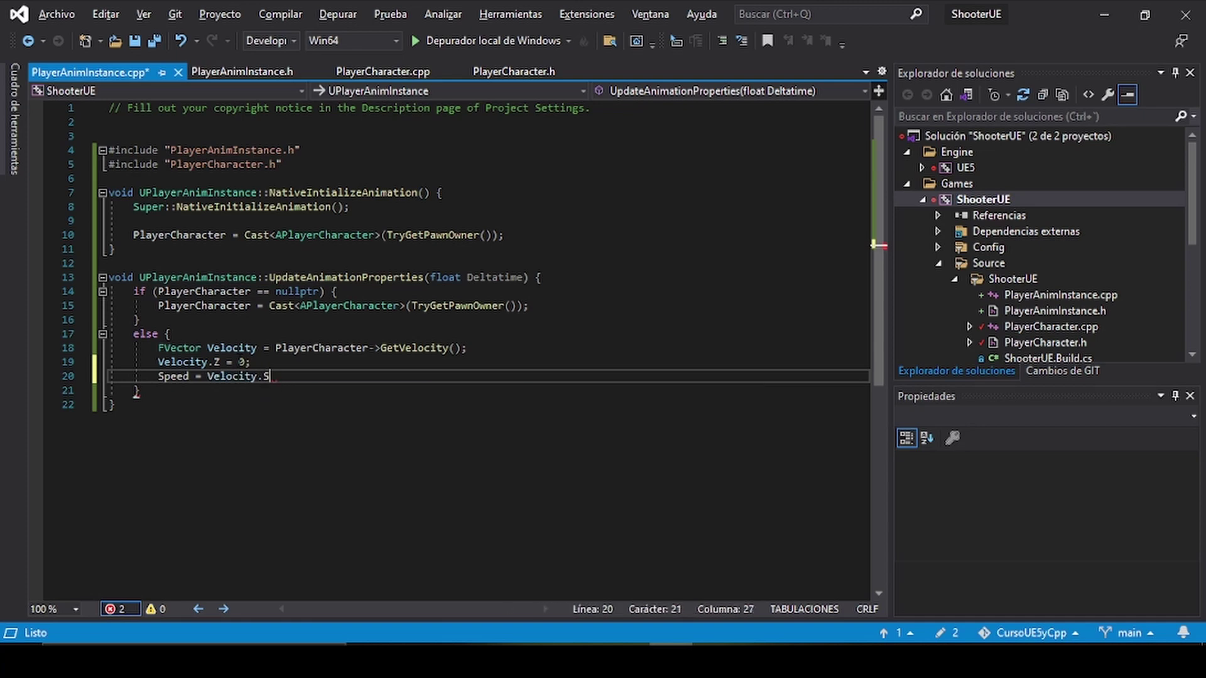
{"action": "type", "text": "ize();"}
{"action": "key", "text": "ctrl+s"}
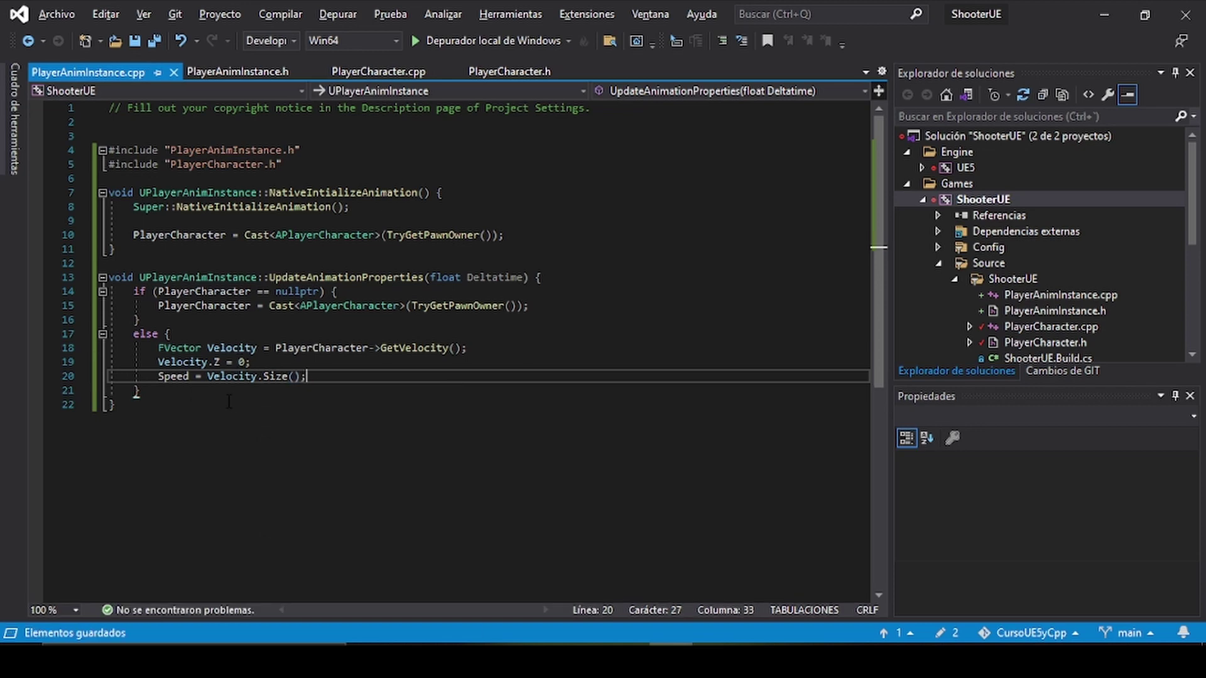
{"action": "left_click", "coordinate": [233, 348]}
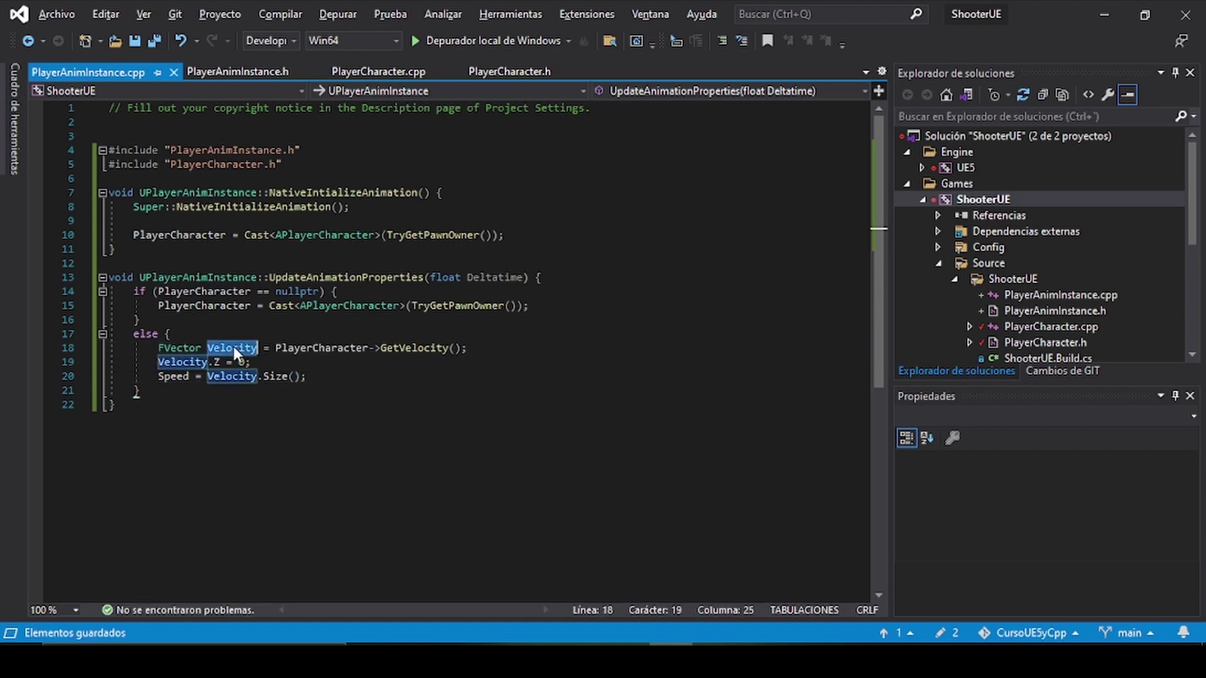
{"action": "mouse_move", "coordinate": [227, 347]}
{"action": "left_click", "coordinate": [189, 376]}
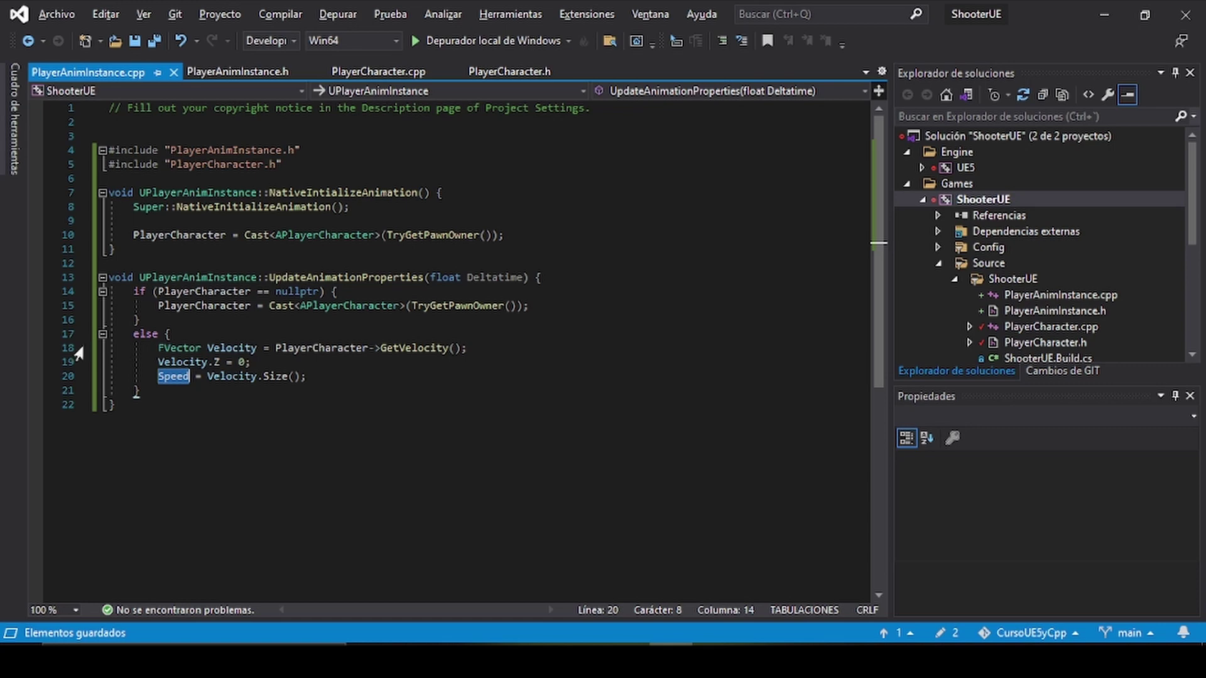
{"action": "mouse_move", "coordinate": [179, 348]}
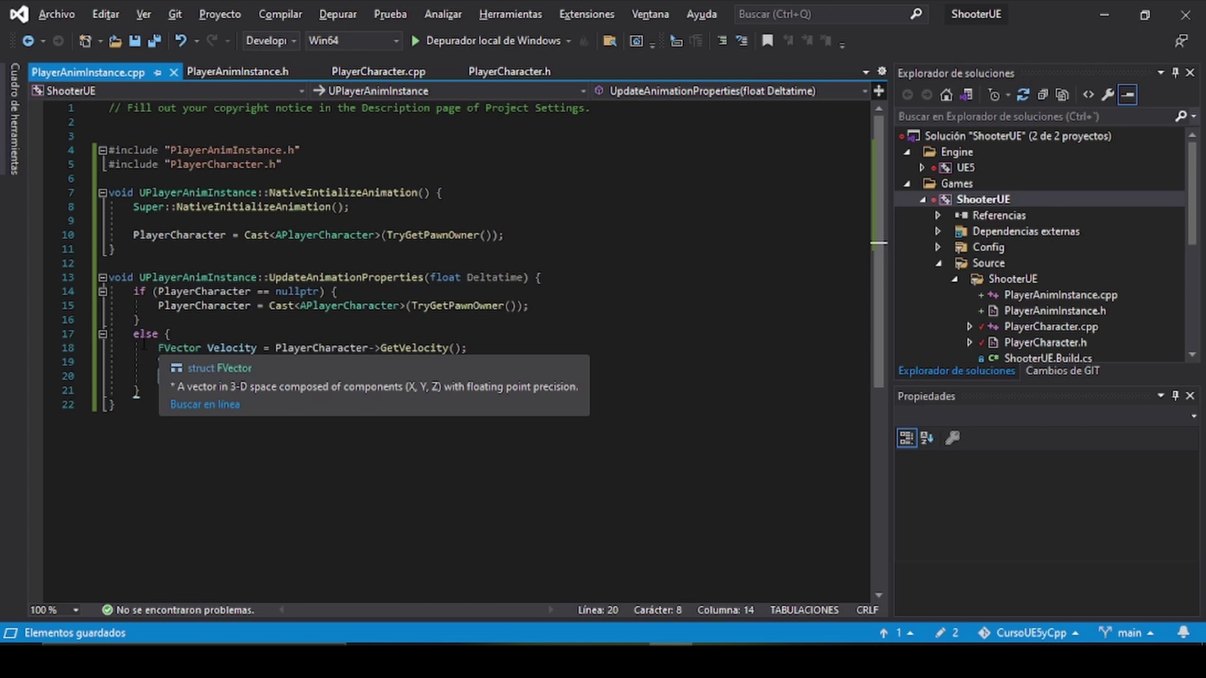
{"action": "left_click", "coordinate": [187, 377]}
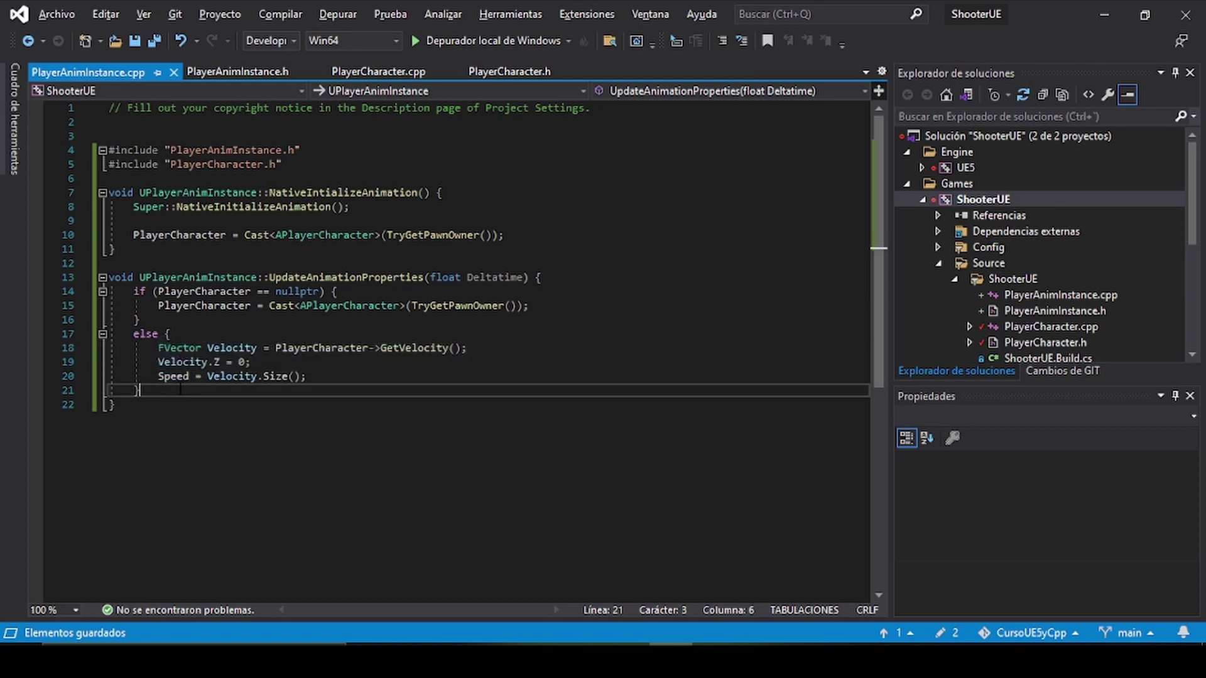
{"action": "double_click", "coordinate": [182, 377]}
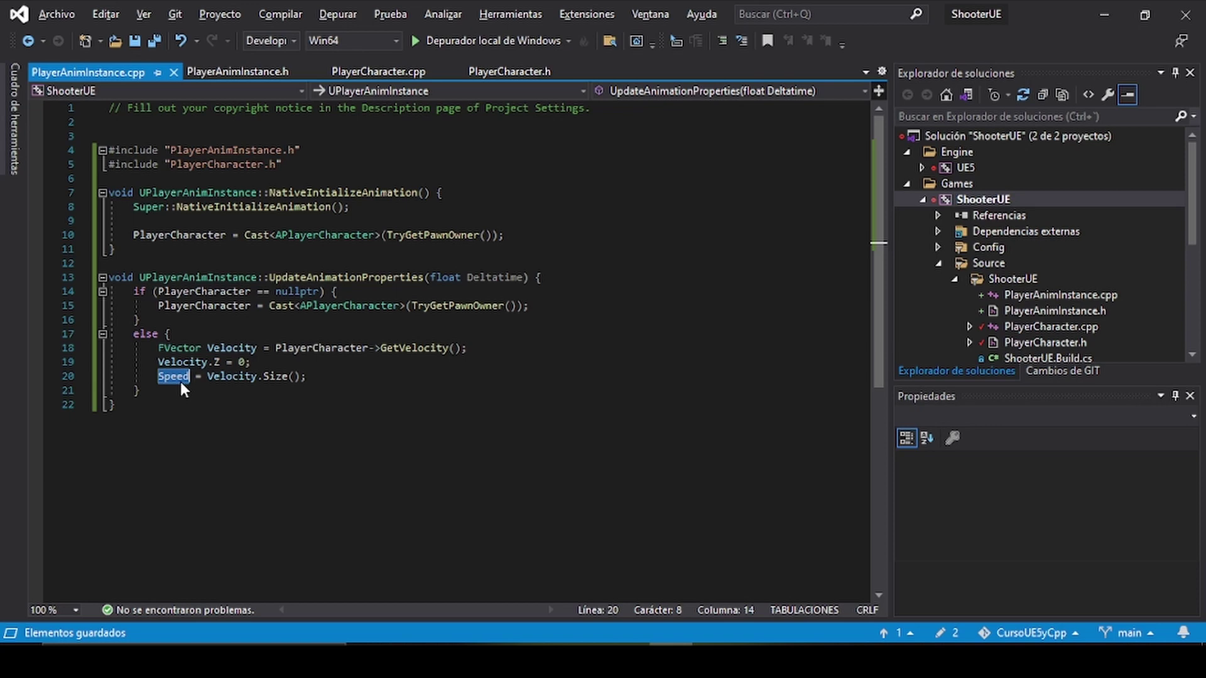
{"action": "left_click", "coordinate": [352, 380]}
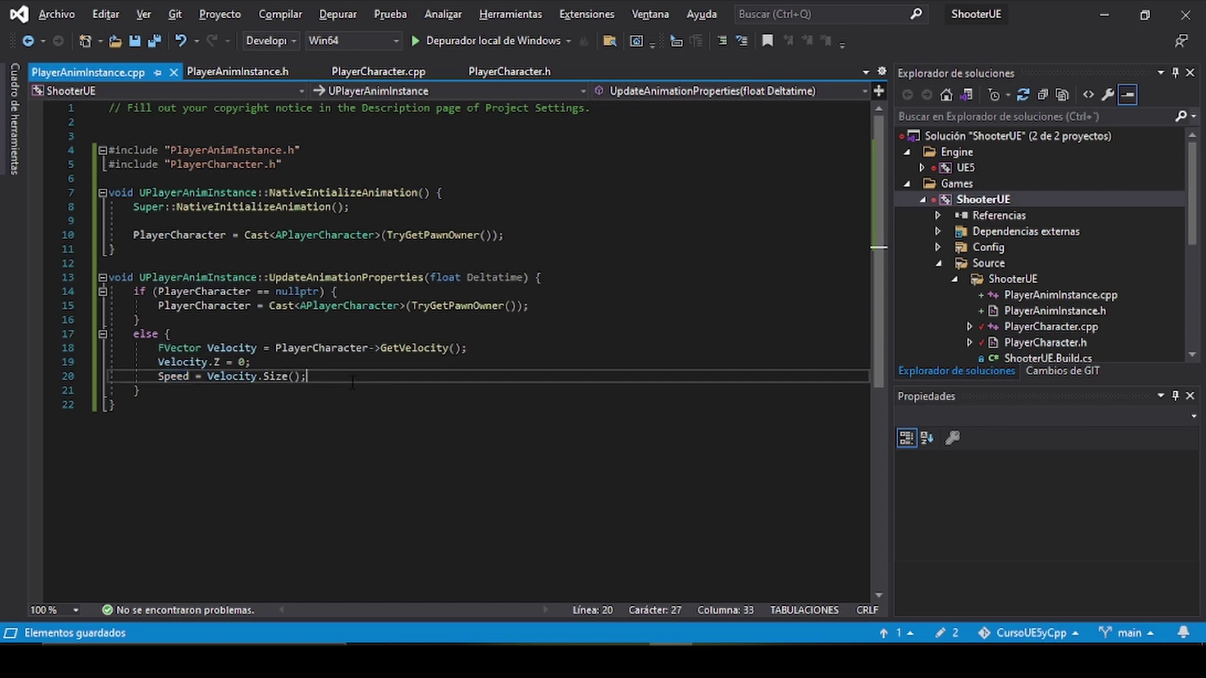
Write bIsInAir = PlayerCharacter->GetCharacterMovement()->isFalling(); on line 22.
{"action": "key", "text": "Return"}
{"action": "key", "text": "Return"}
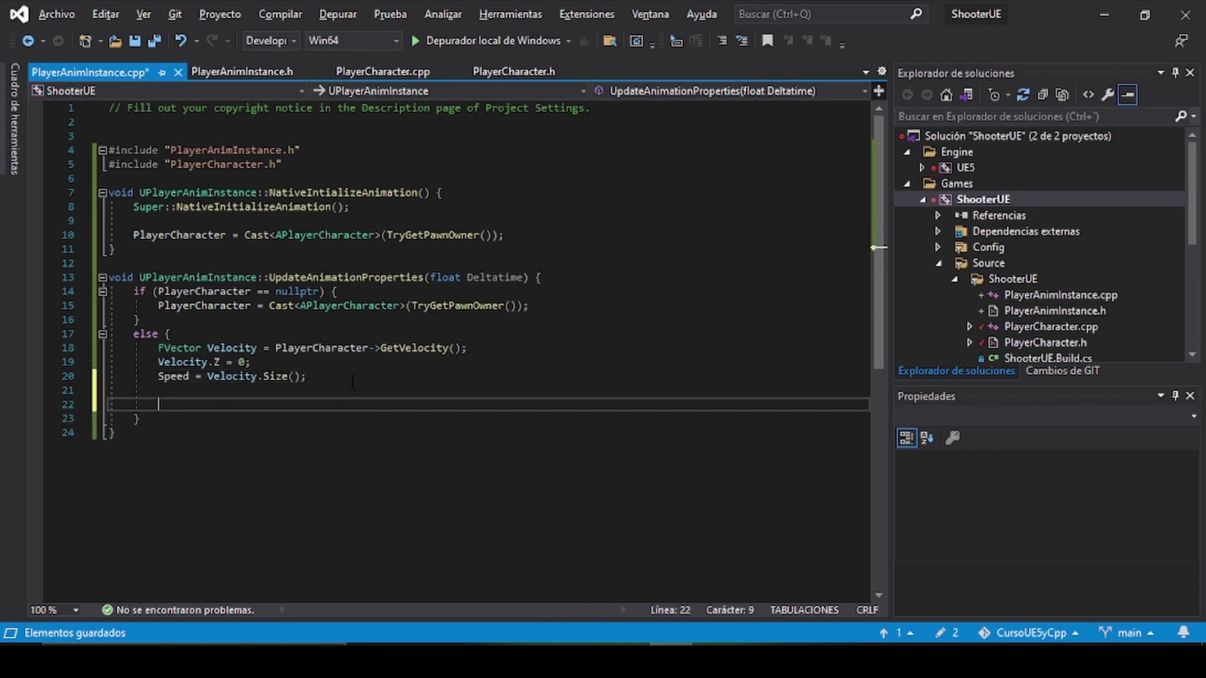
{"action": "type", "text": "nb"}
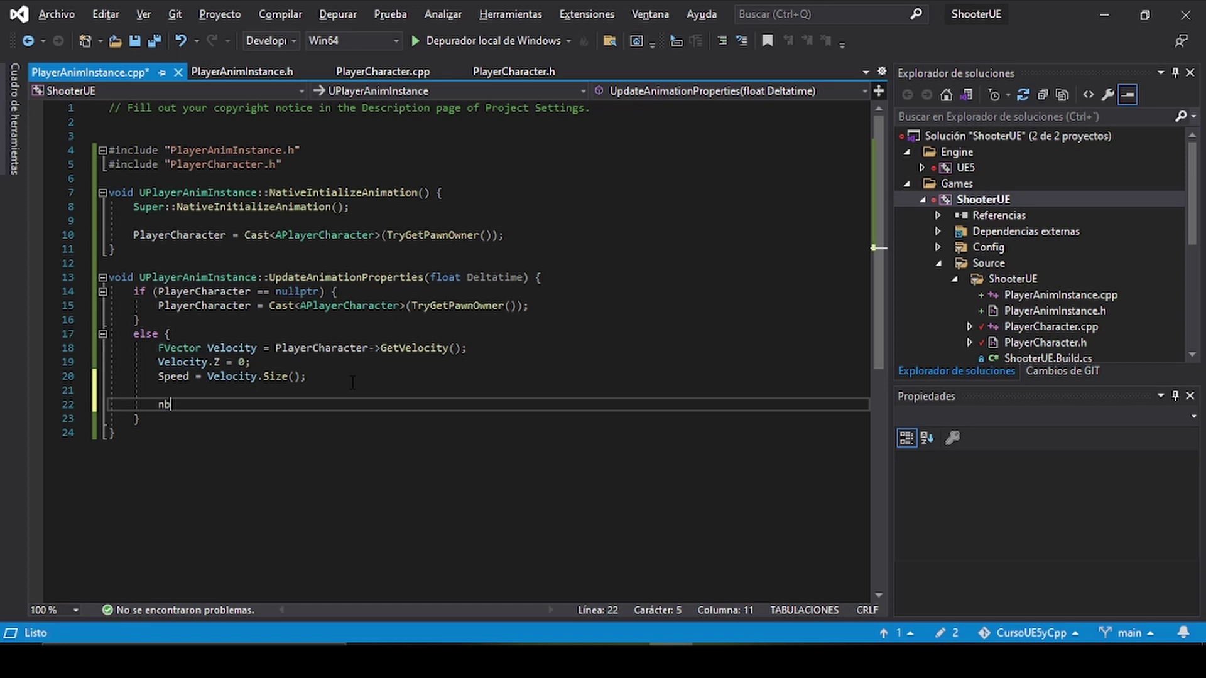
{"action": "key", "text": "BackSpace"}
{"action": "key", "text": "BackSpace"}
{"action": "type", "text": "bI"}
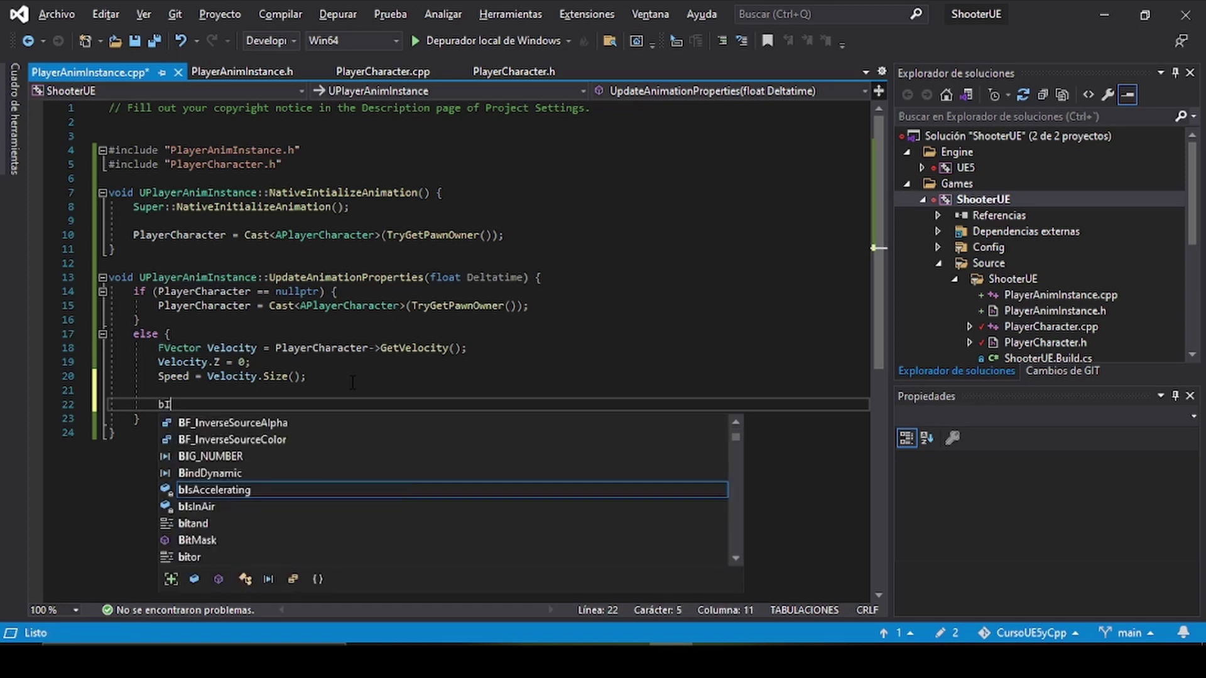
{"action": "type", "text": "s"}
{"action": "key", "text": "Down"}
{"action": "key", "text": "Tab"}
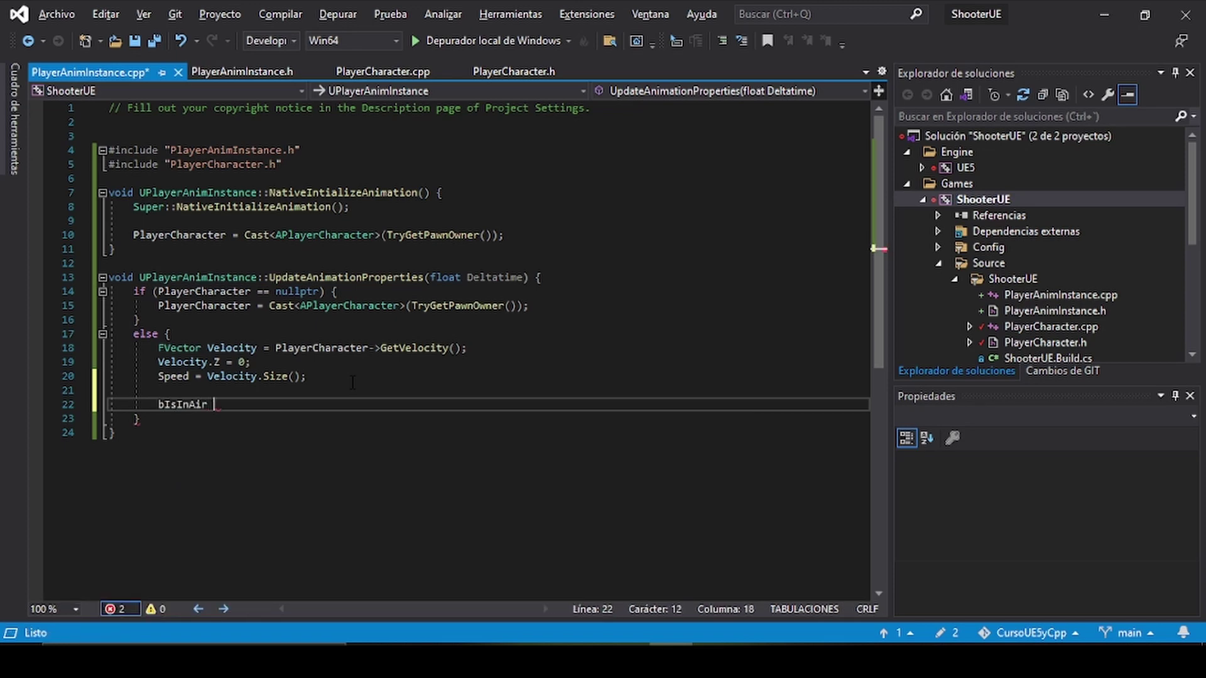
{"action": "type", "text": "= "}
{"action": "type", "text": "Playe"}
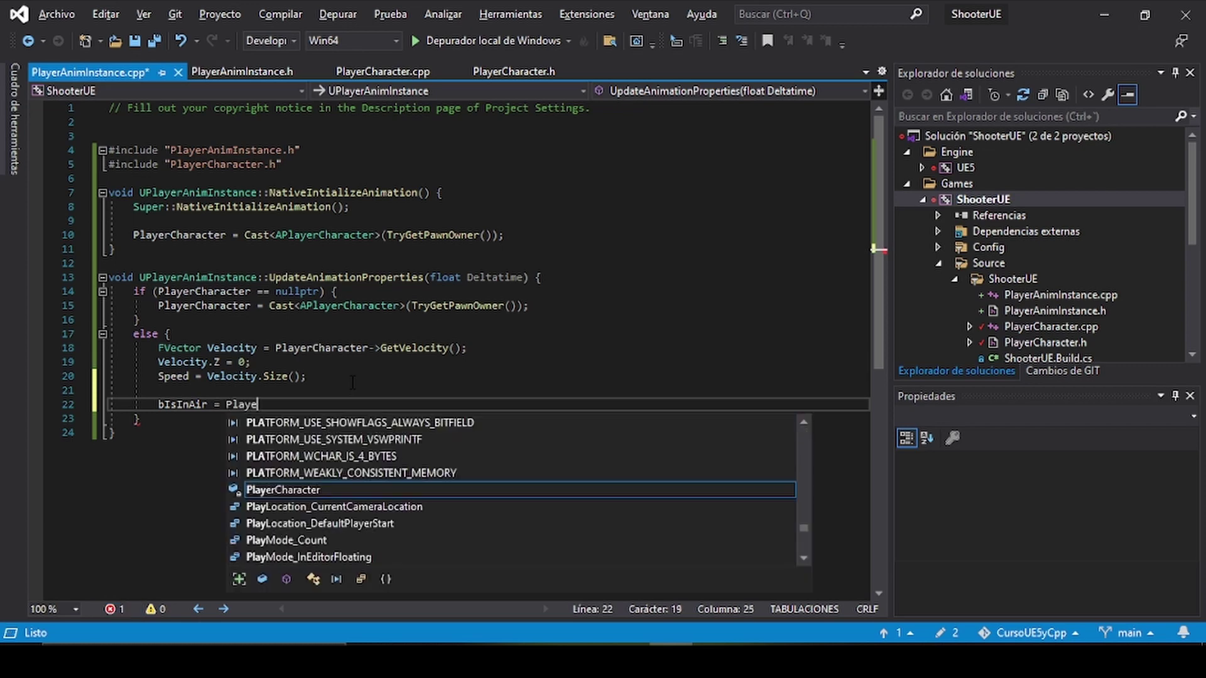
{"action": "type", "text": "rCH"}
{"action": "key", "text": "Tab"}
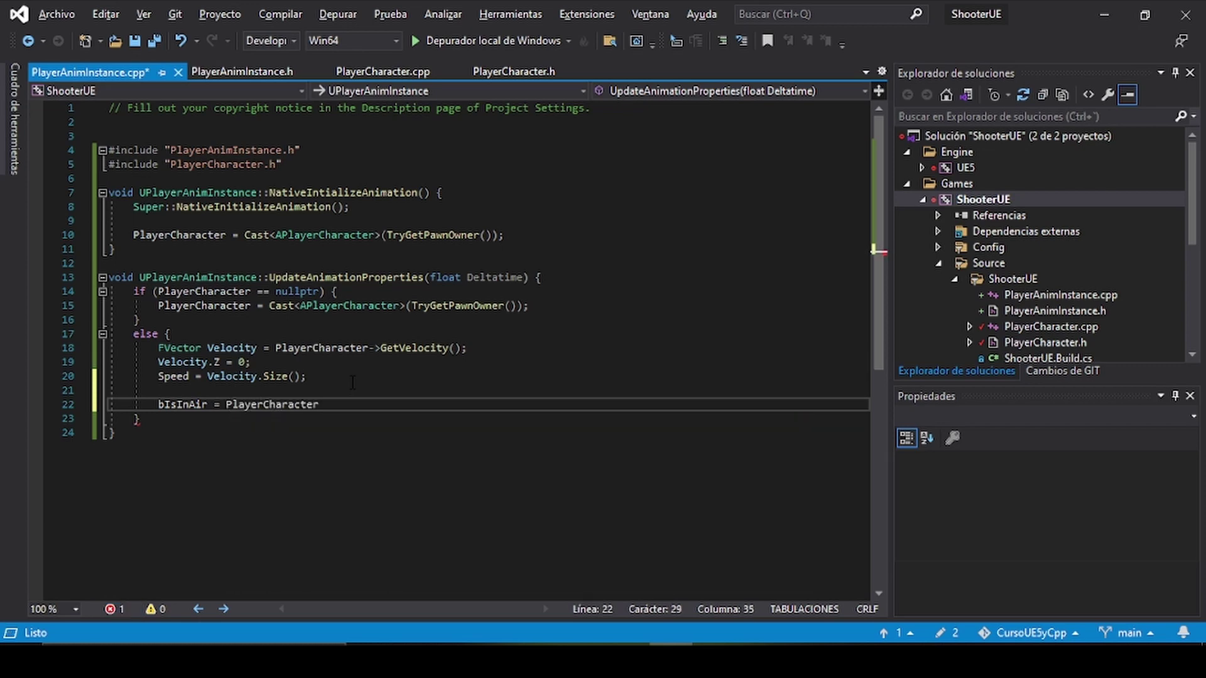
{"action": "type", "text": "->Ge"}
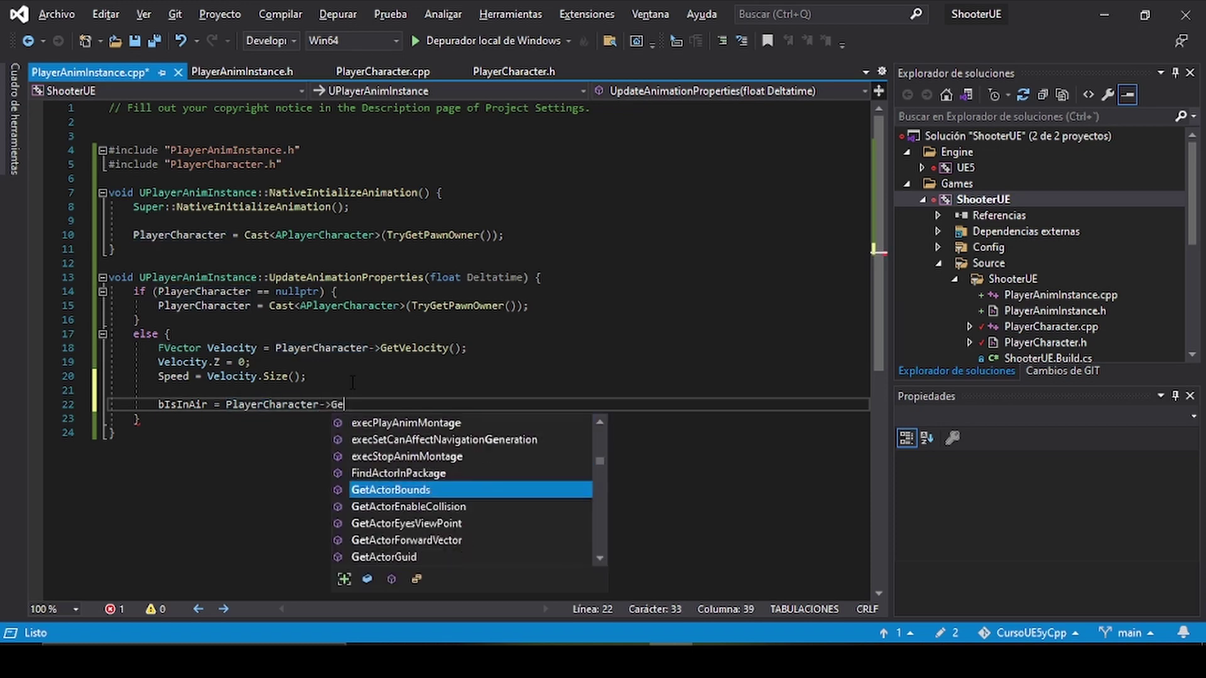
{"action": "type", "text": "tCha"}
{"action": "key", "text": "Tab"}
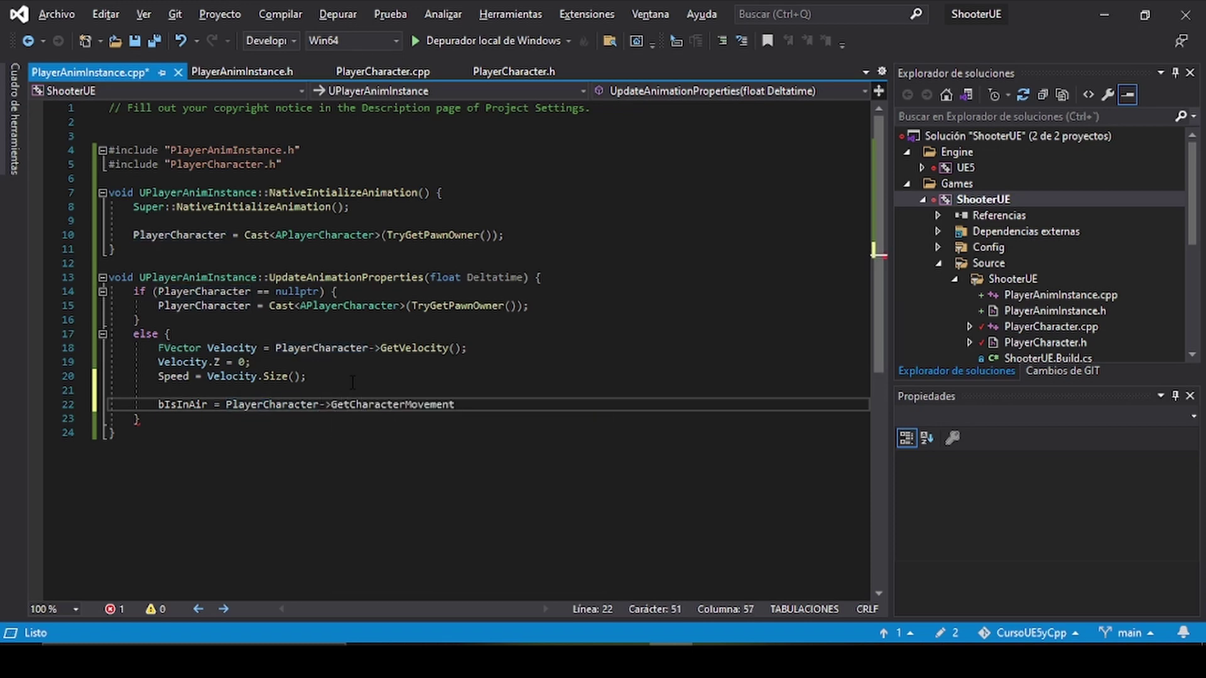
{"action": "type", "text": "()->"}
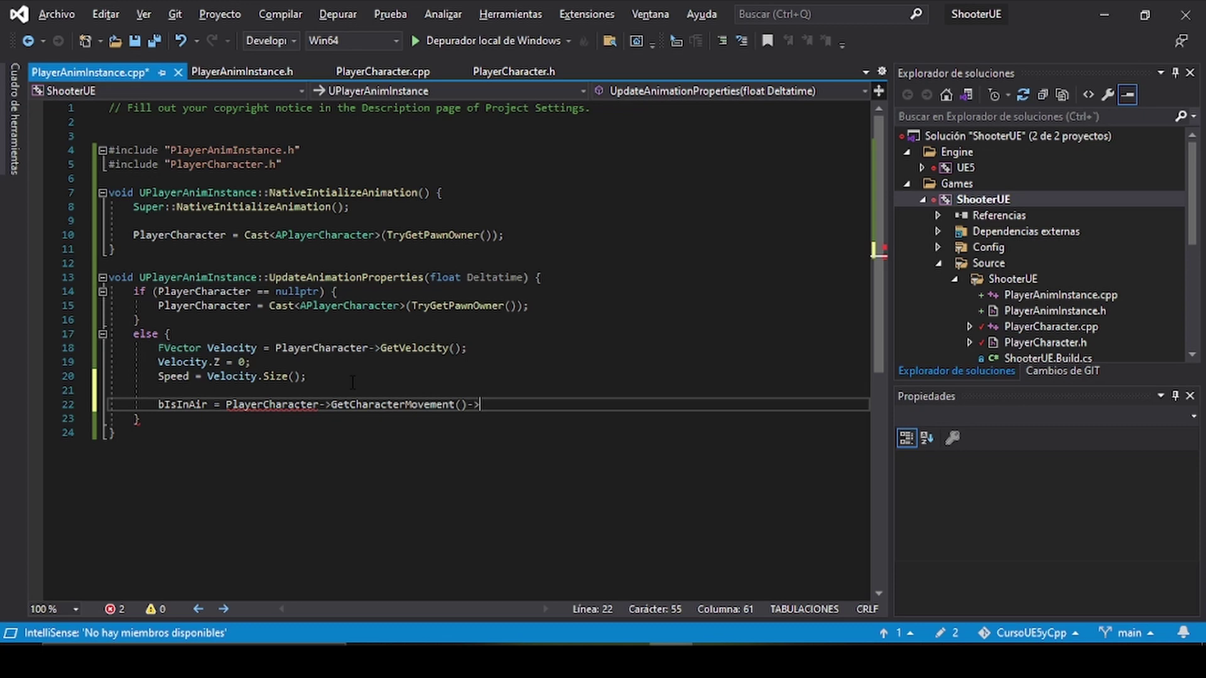
{"action": "type", "text": "is"}
{"action": "type", "text": "Fall"}
{"action": "type", "text": "ing"}
{"action": "type", "text": "()"}
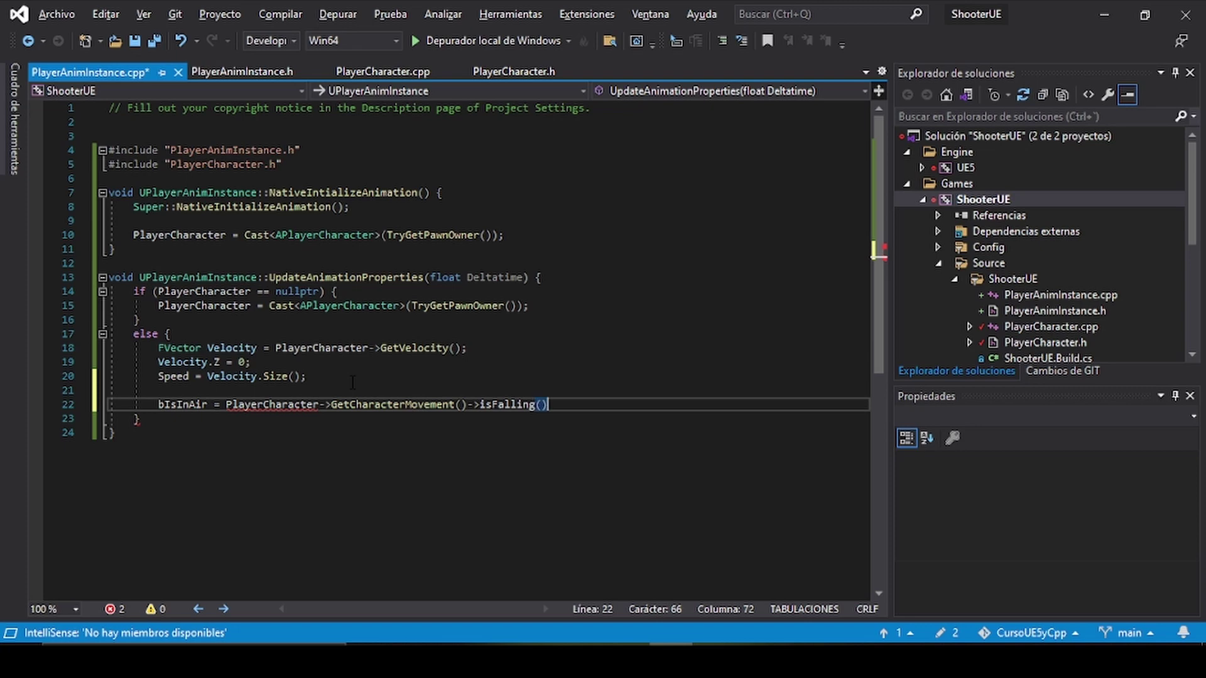
{"action": "type", "text": ";"}
Correct isFalling to IsFalling, save the file, and select the IsFalling word.
{"action": "key", "text": "Left"}
{"action": "key", "text": "Left"}
{"action": "key", "text": "Left"}
{"action": "key", "text": "ctrl+Left"}
{"action": "key", "text": "Delete"}
{"action": "type", "text": "I"}
{"action": "key", "text": "ctrl+s"}
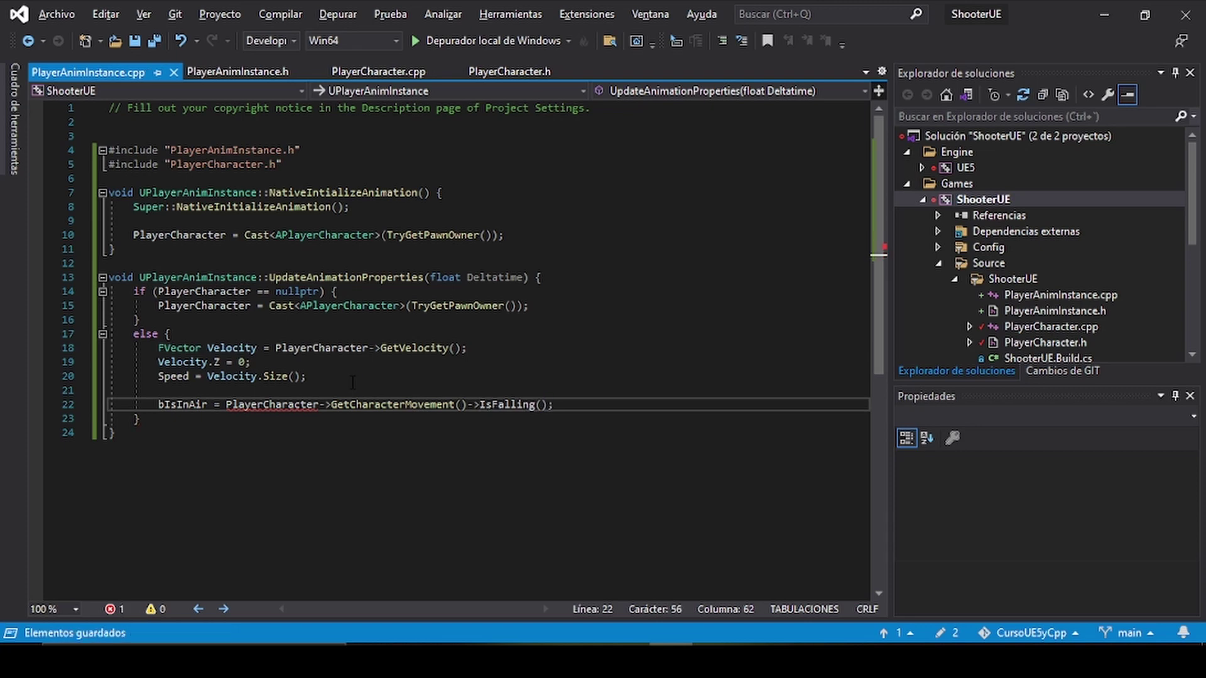
{"action": "double_click", "coordinate": [520, 407]}
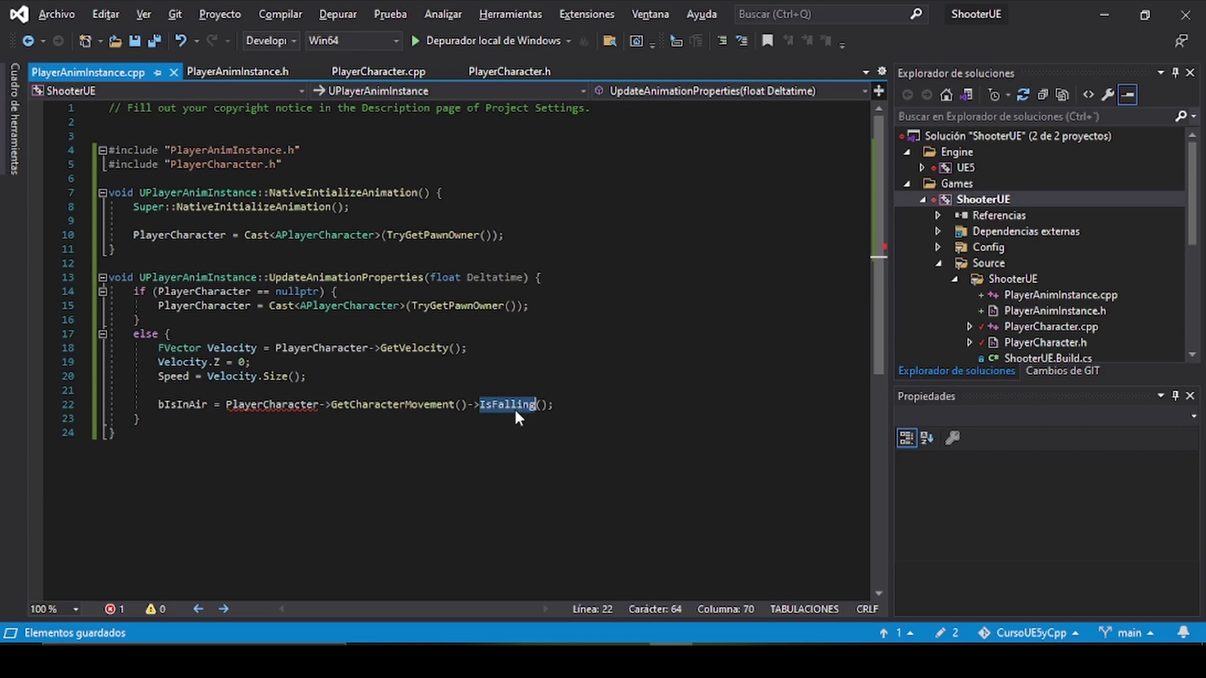
Inspect the IsFalling call and the PlayerCharacter uses around line 22.
{"action": "double_click", "coordinate": [496, 406]}
{"action": "left_click", "coordinate": [329, 359]}
{"action": "left_click", "coordinate": [367, 347]}
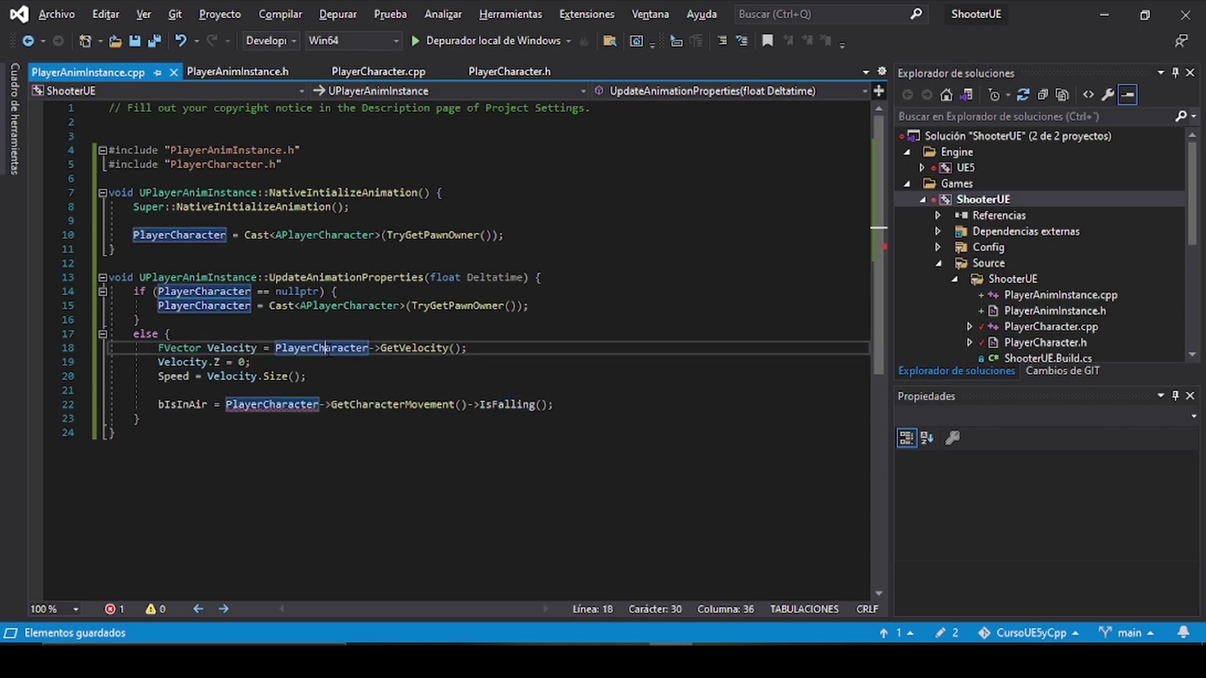
{"action": "left_click", "coordinate": [289, 405]}
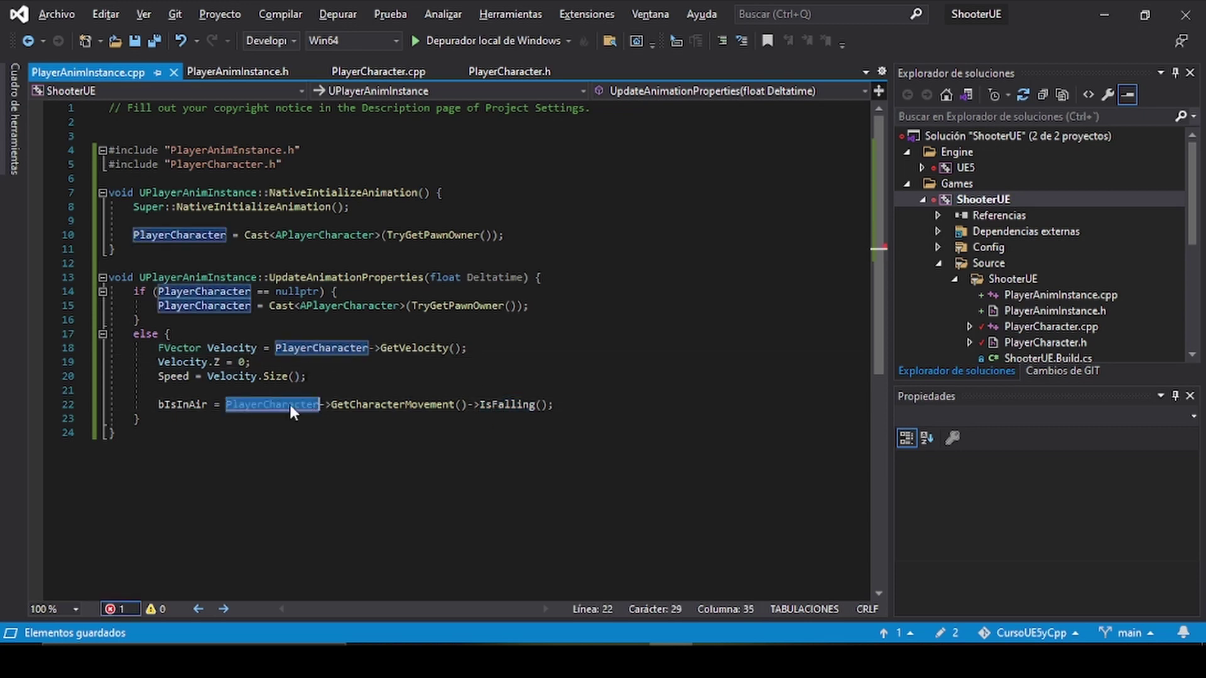
{"action": "left_click", "coordinate": [602, 407]}
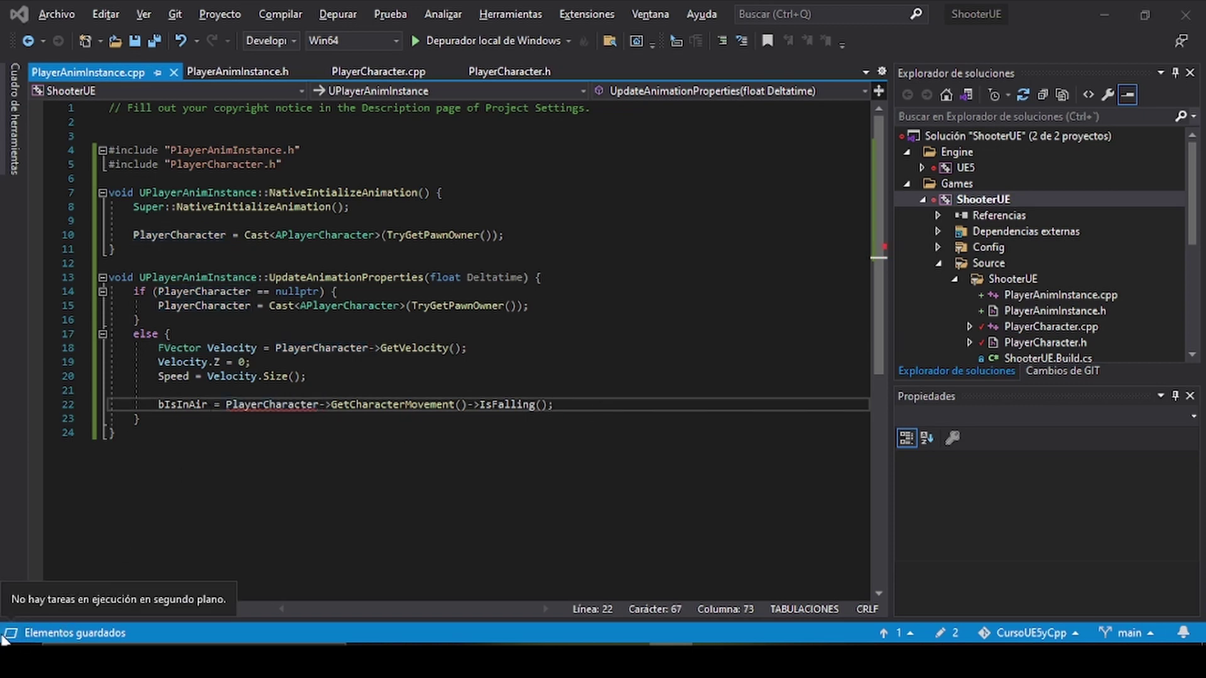
{"action": "mouse_move", "coordinate": [254, 413]}
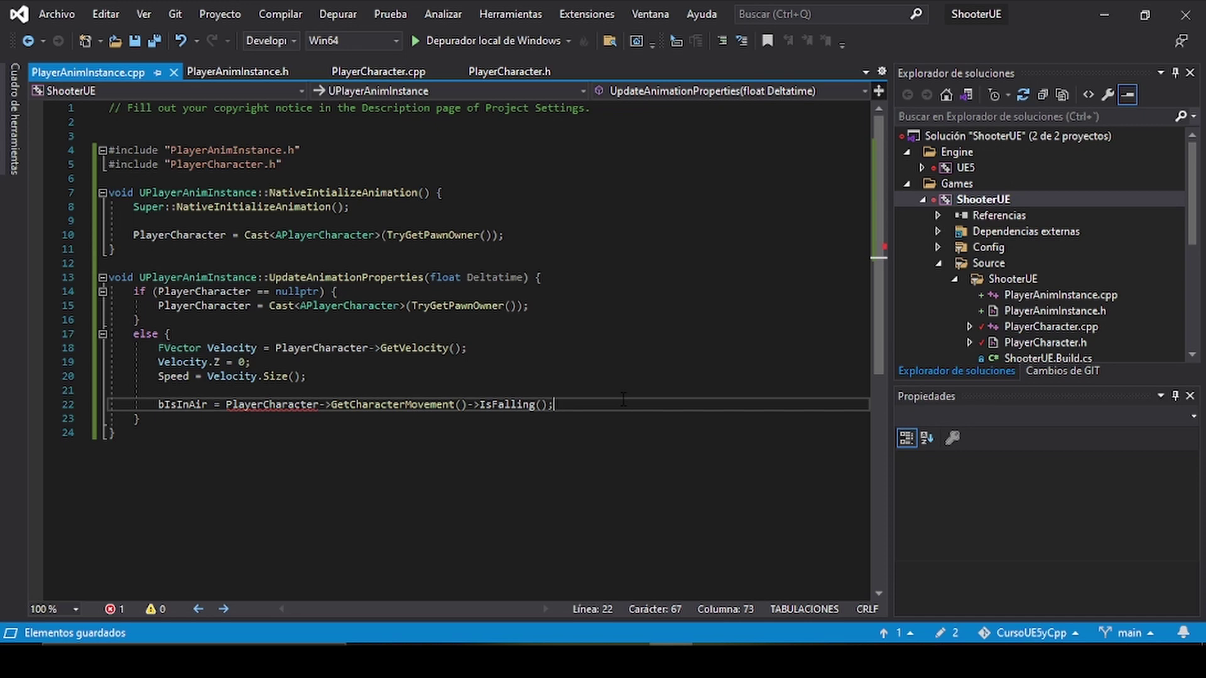
Start an if block below bIsInAir testing PlayerCharacter->GetCharacterMovement().
{"action": "key", "text": "Return"}
{"action": "key", "text": "Return"}
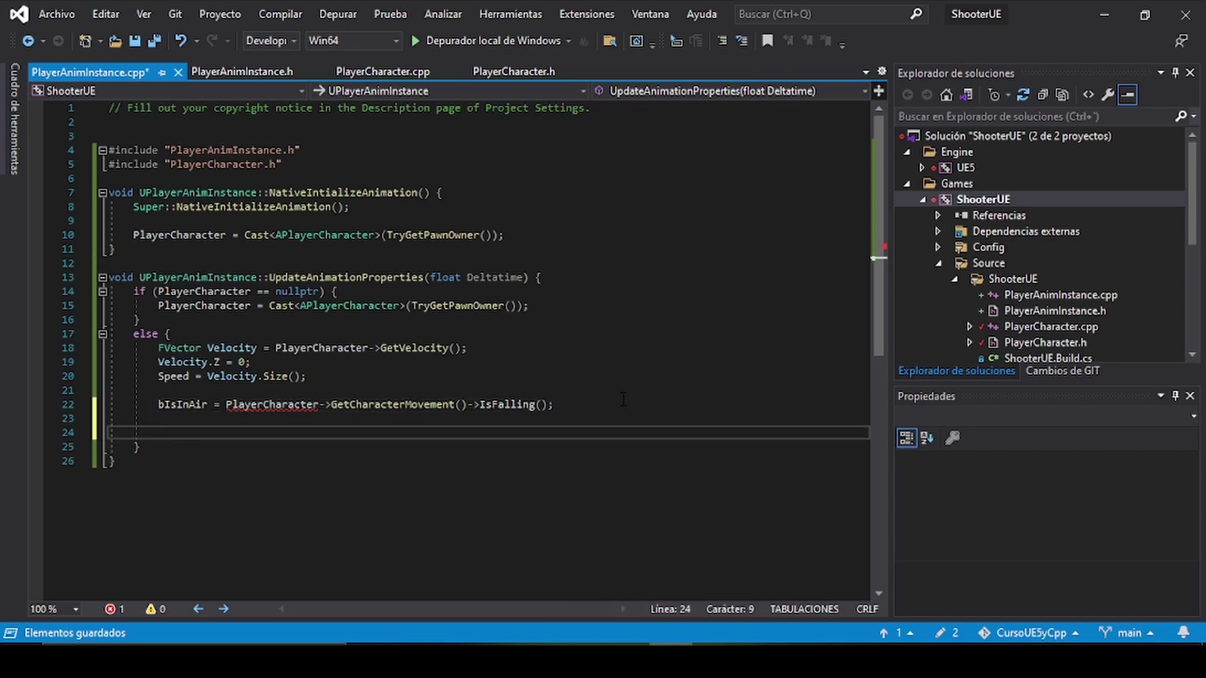
{"action": "type", "text": "if ()"}
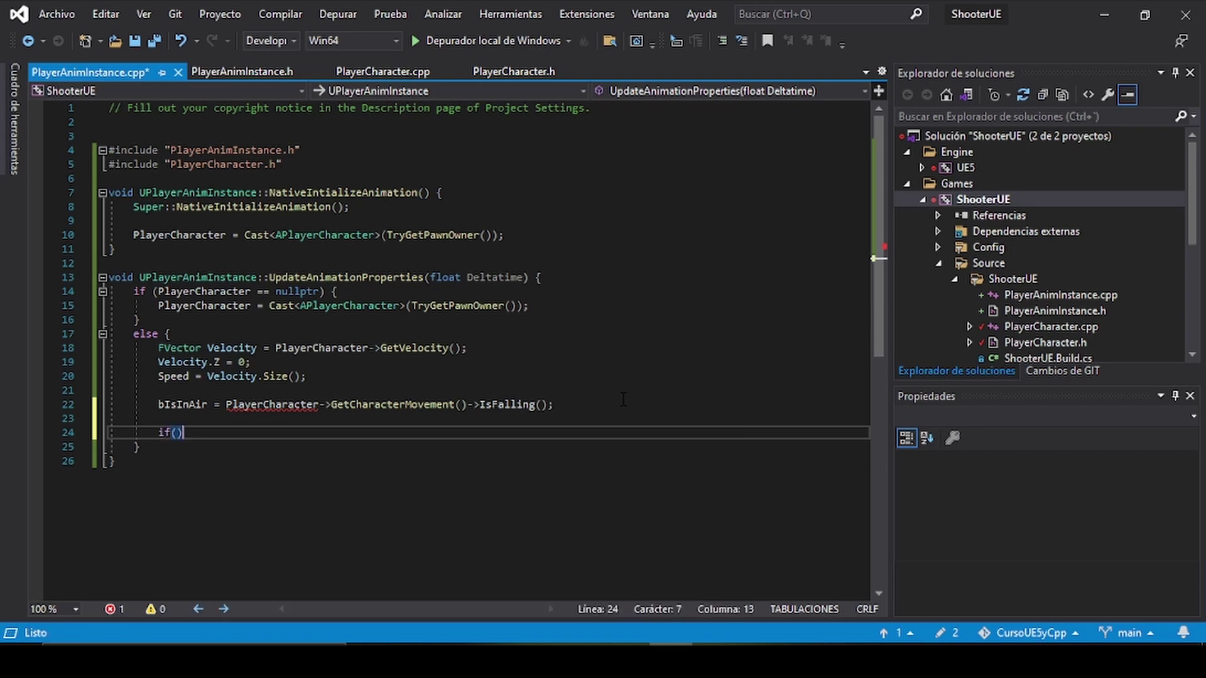
{"action": "type", "text": " {"}
{"action": "key", "text": "Return"}
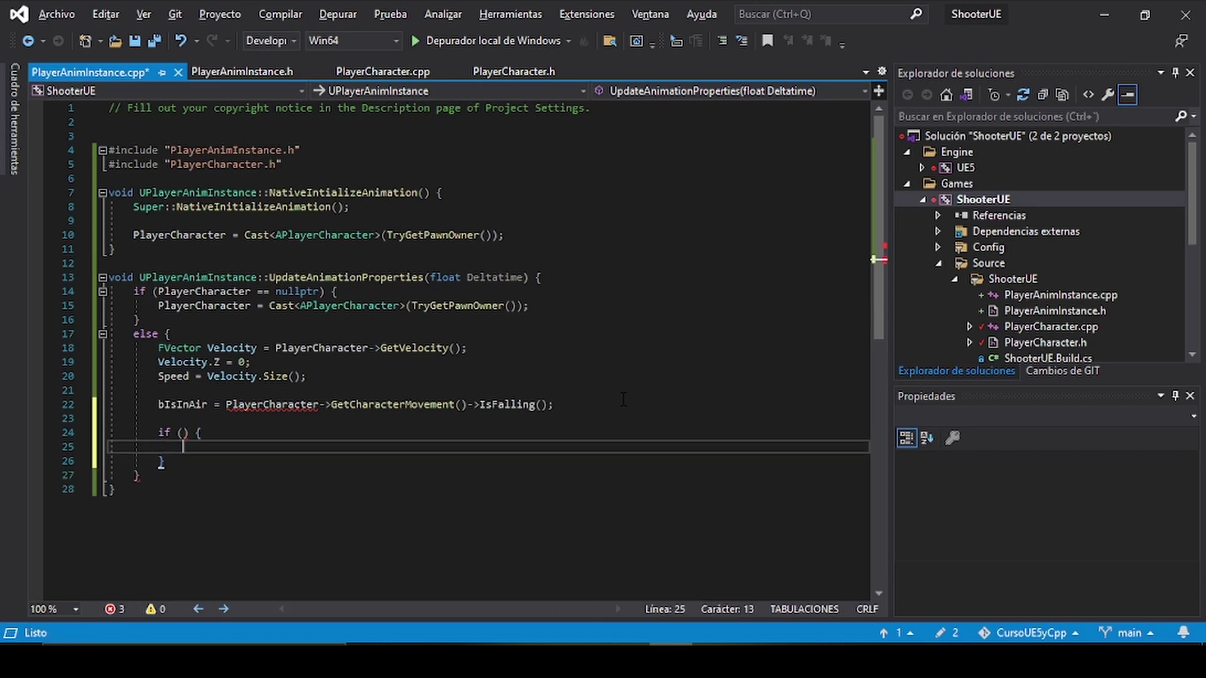
{"action": "key", "text": "Up"}
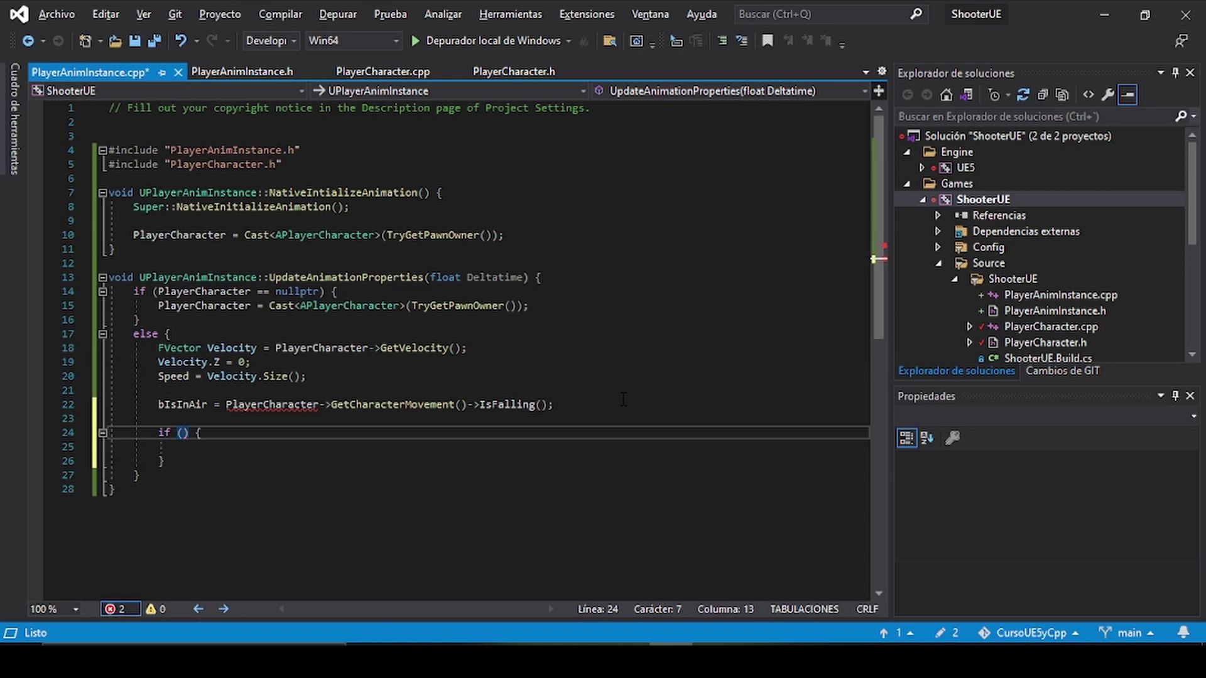
{"action": "type", "text": "PlayerCH"}
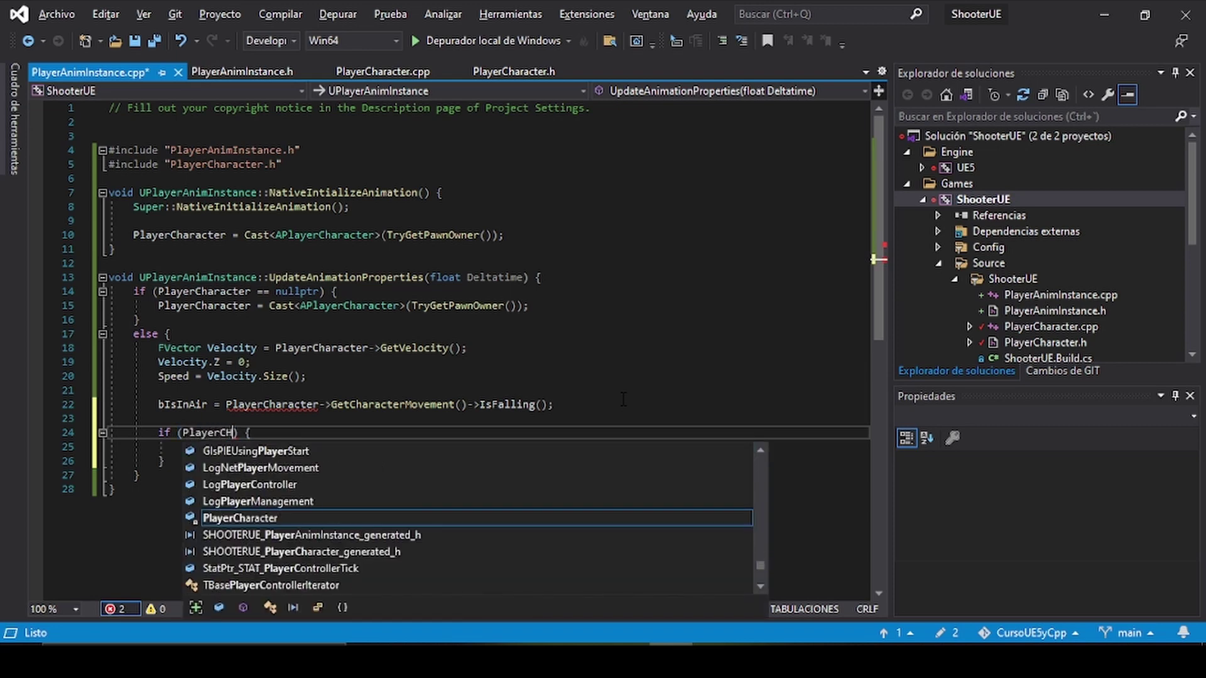
{"action": "key", "text": "Tab"}
{"action": "type", "text": "->"}
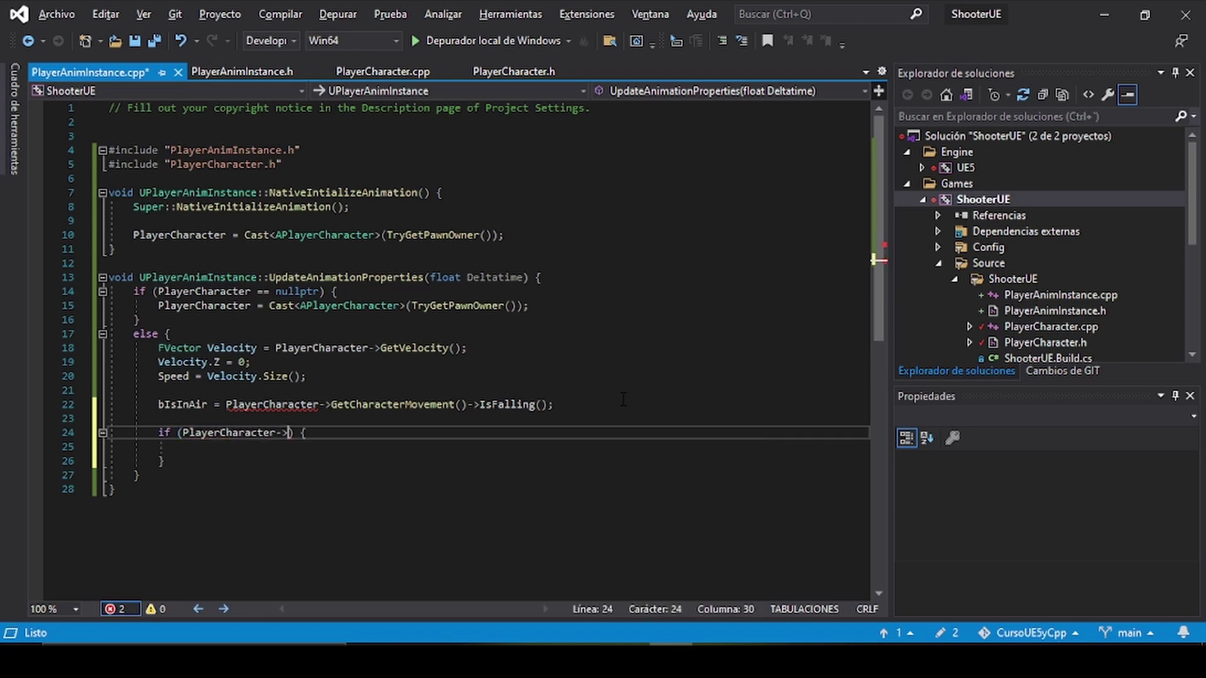
{"action": "type", "text": "GetCha"}
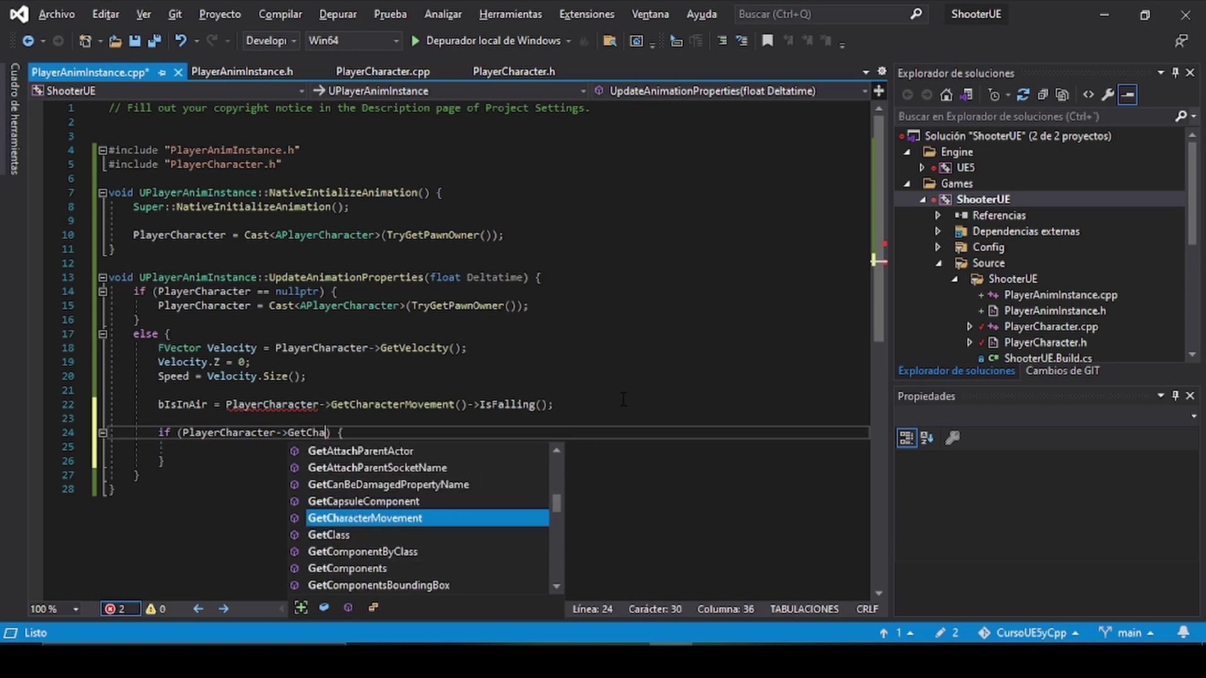
{"action": "key", "text": "Tab"}
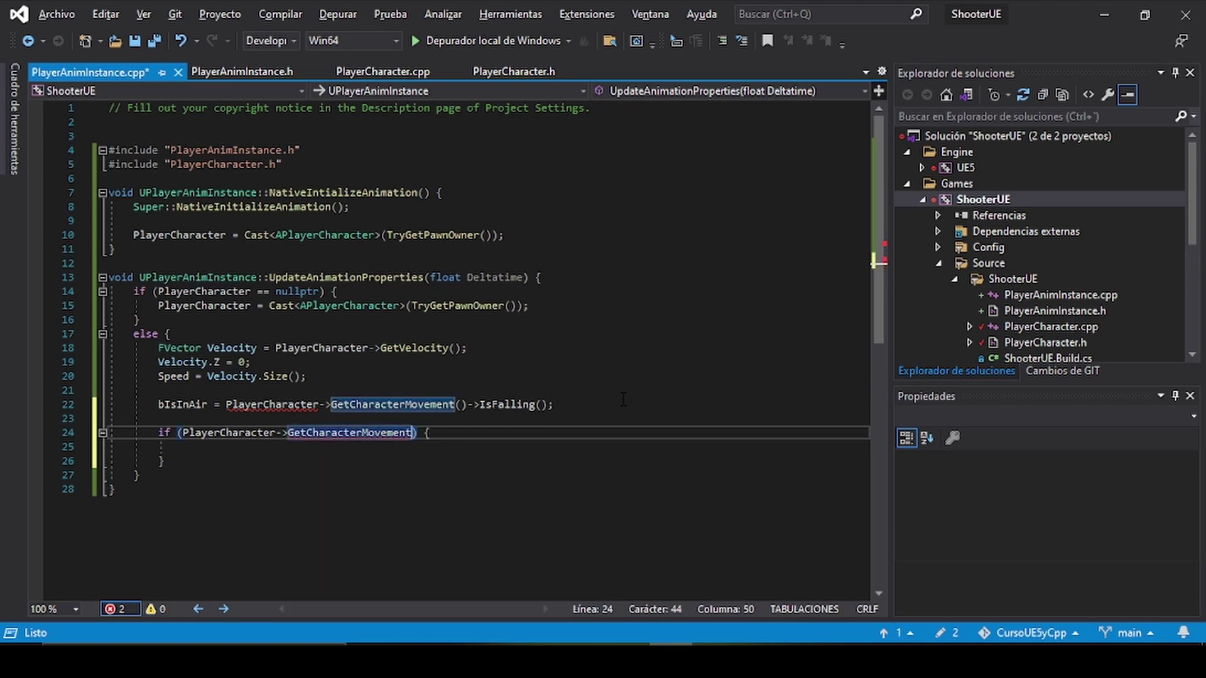
Finish the condition as GetCurrentAccleration().Size > 0.0f and save the file.
{"action": "type", "text": "()"}
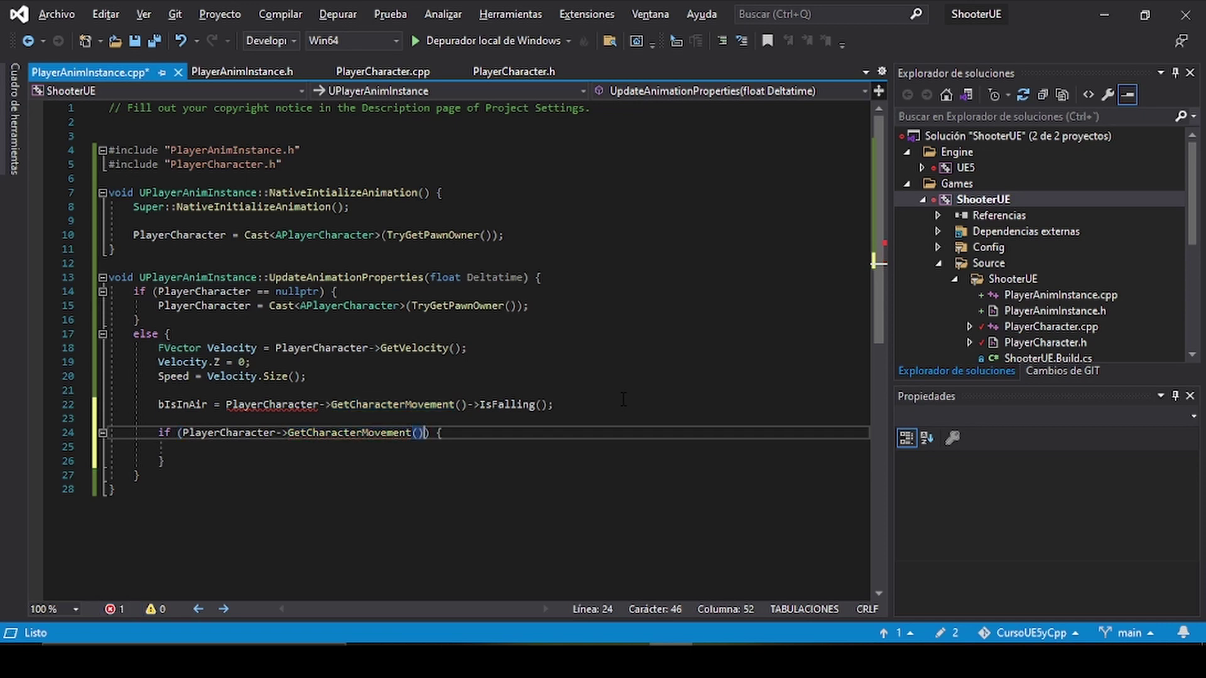
{"action": "type", "text": "->"}
{"action": "type", "text": "Get"}
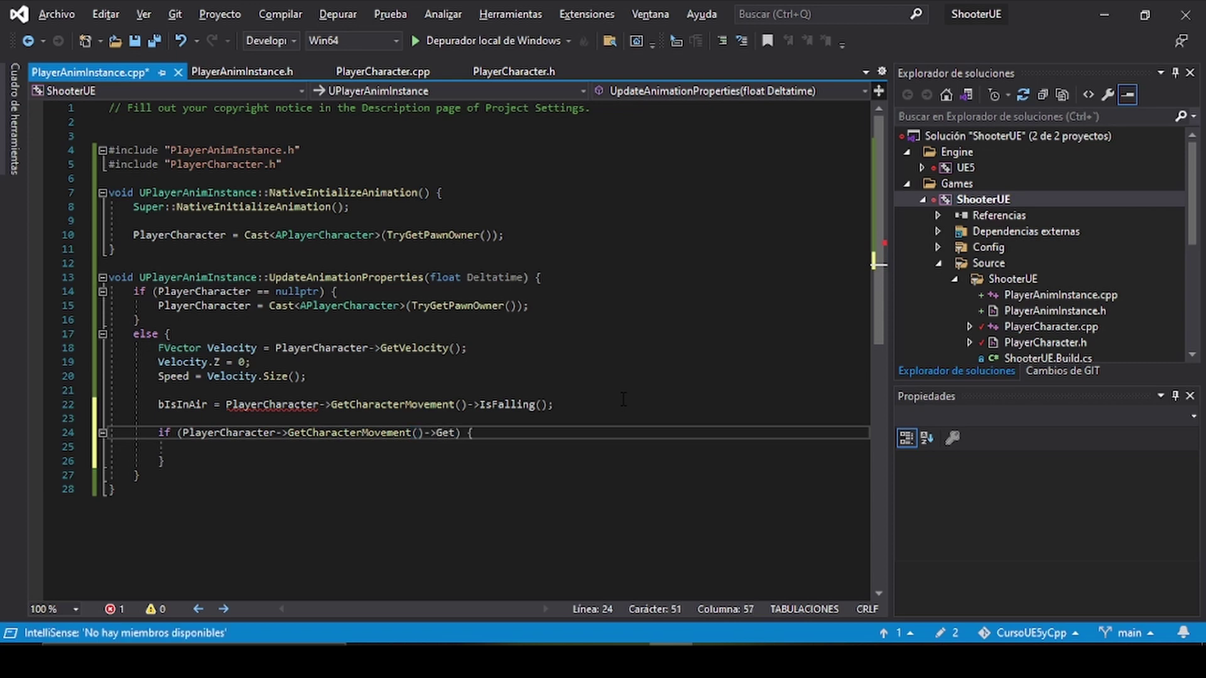
{"action": "type", "text": "Cuu"}
{"action": "key", "text": "BackSpace"}
{"action": "type", "text": "rrenyt"}
{"action": "key", "text": "alt+Tab"}
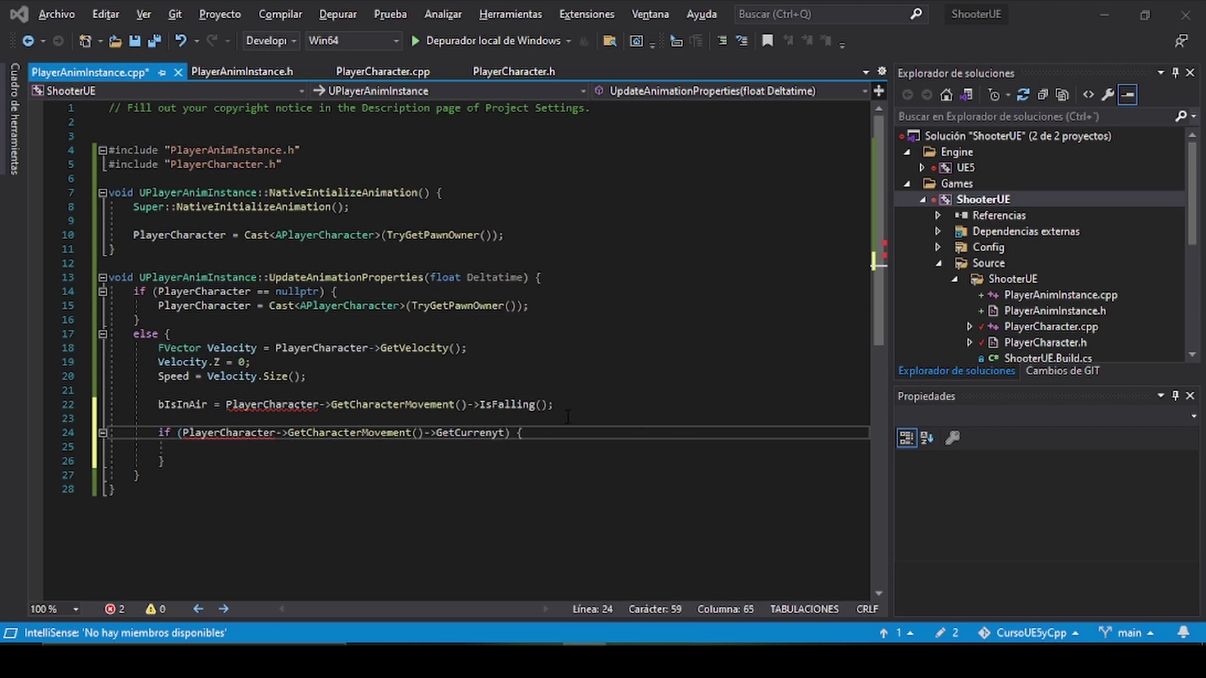
{"action": "key", "text": "alt+Tab"}
{"action": "key", "text": "BackSpace"}
{"action": "key", "text": "BackSpace"}
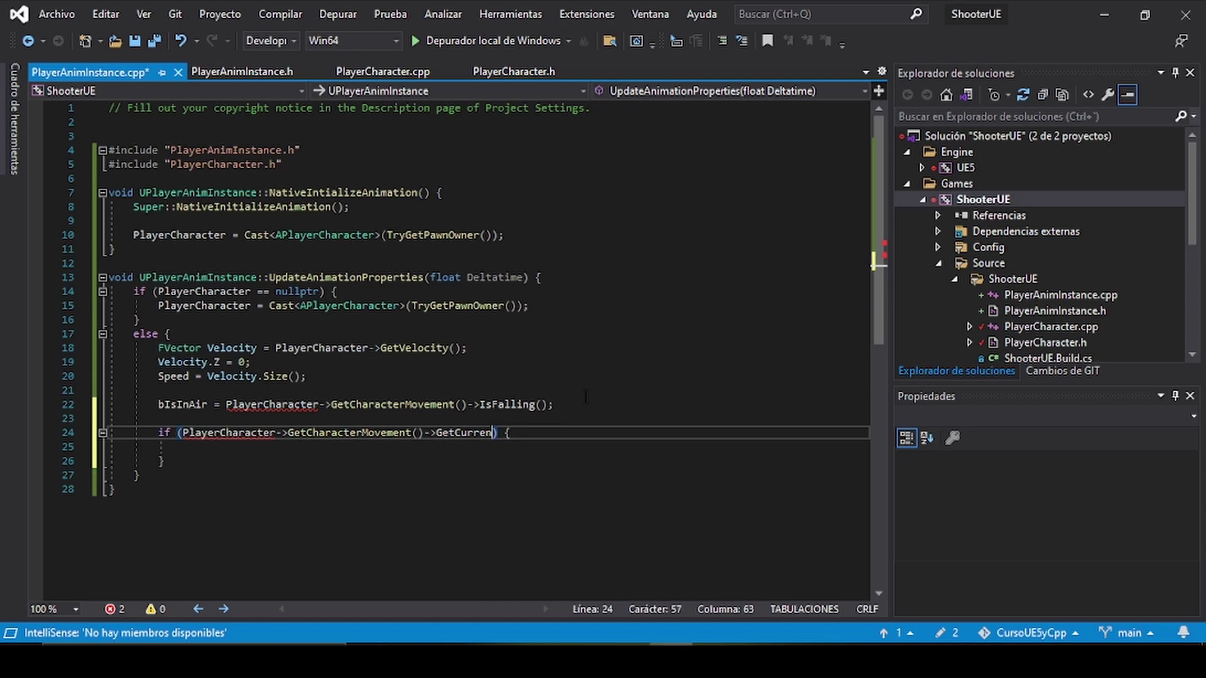
{"action": "type", "text": "tAccl"}
{"action": "type", "text": "eration"}
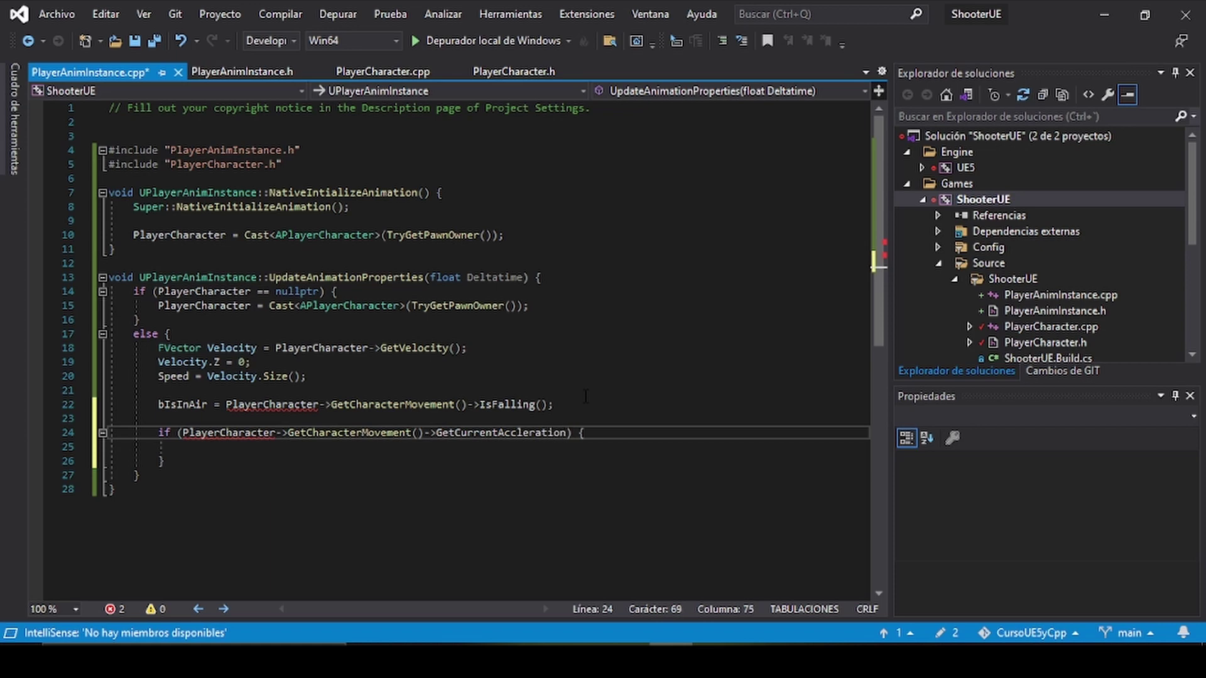
{"action": "type", "text": "()."}
{"action": "type", "text": "Size "}
{"action": "type", "text": "> 0"}
{"action": "type", "text": ".0f"}
{"action": "key", "text": "ctrl+s"}
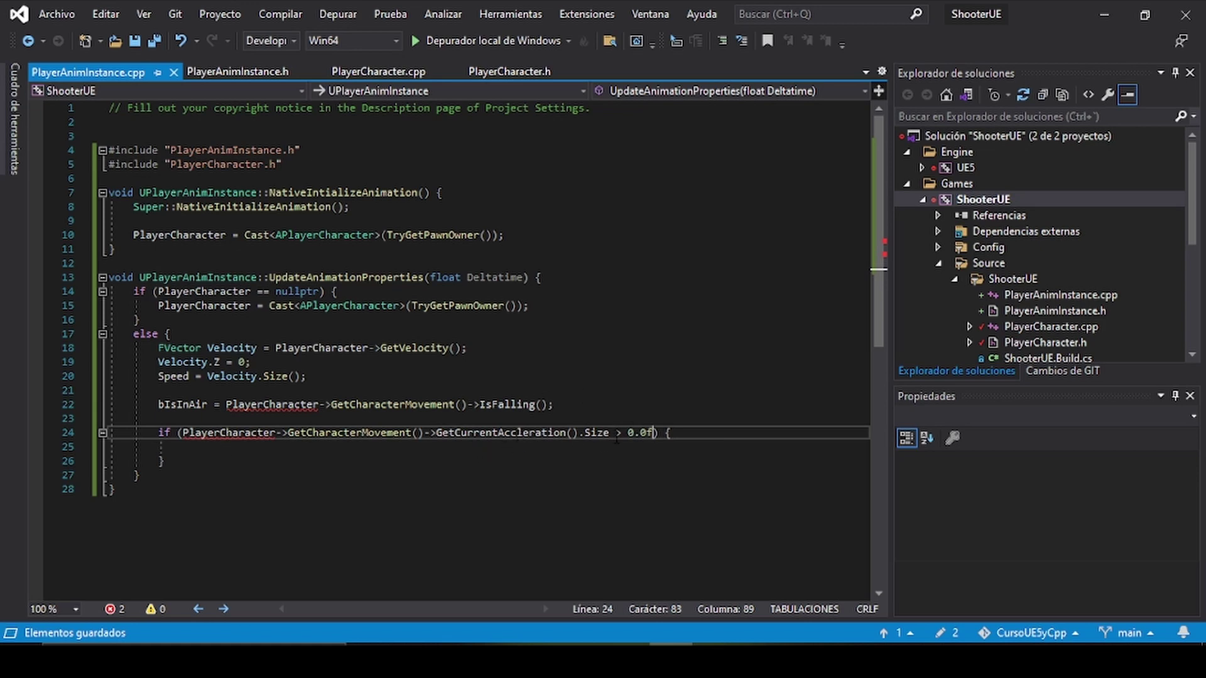
{"action": "left_click", "coordinate": [524, 432]}
{"action": "mouse_move", "coordinate": [627, 442]}
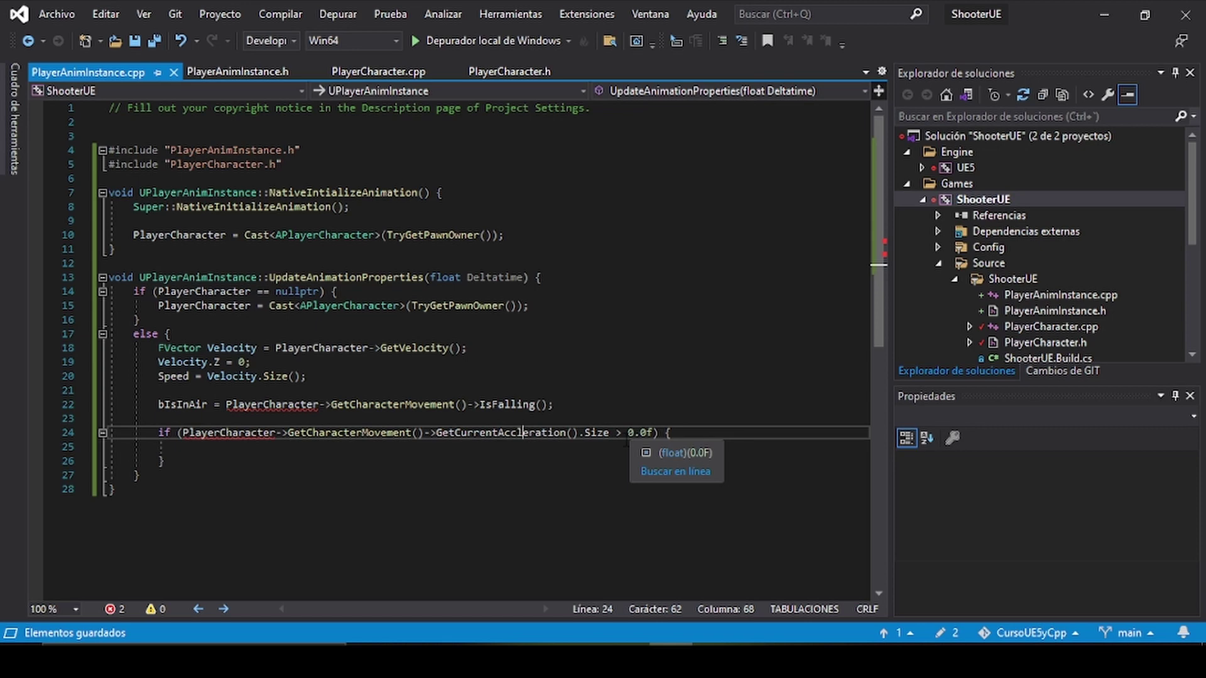
Set bIsAccelerating = true; inside the if block.
{"action": "left_click", "coordinate": [307, 453]}
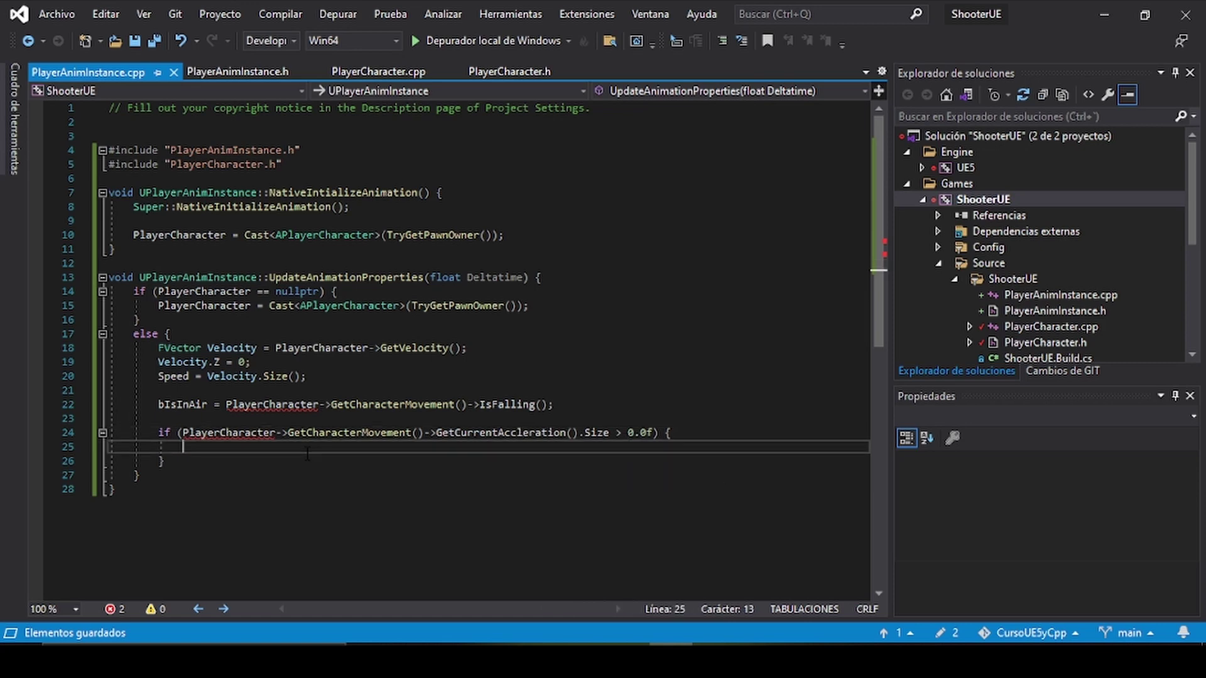
{"action": "key", "text": "Tab"}
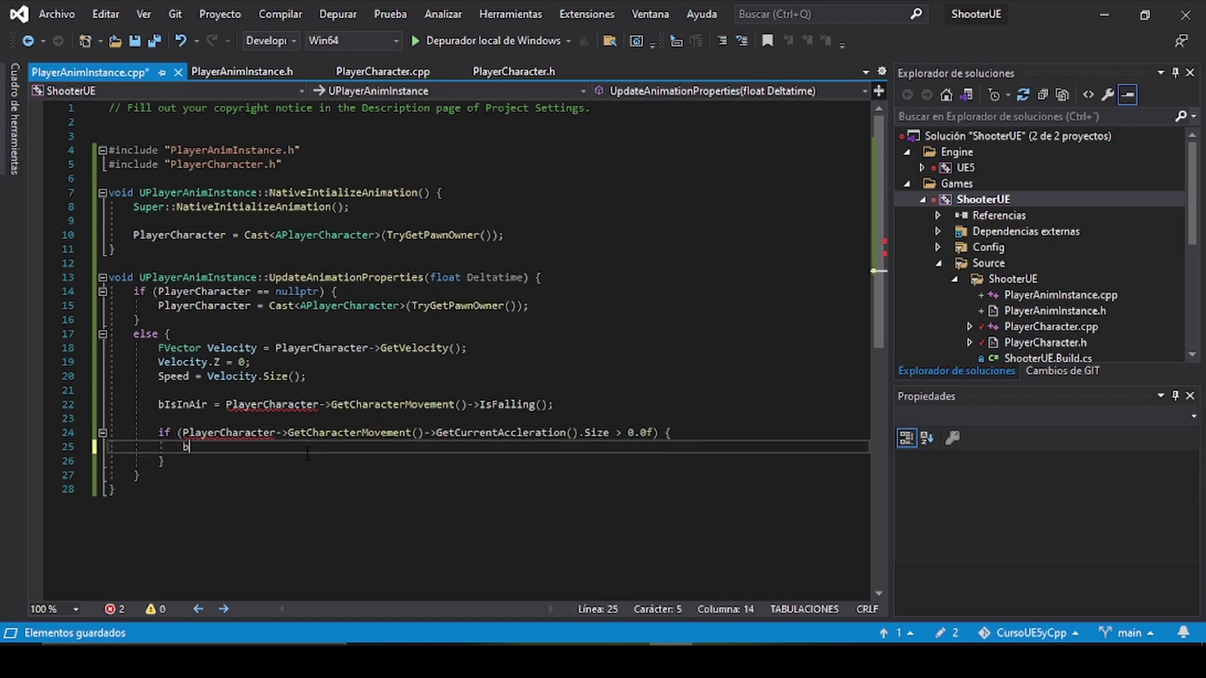
{"action": "type", "text": "bIsA"}
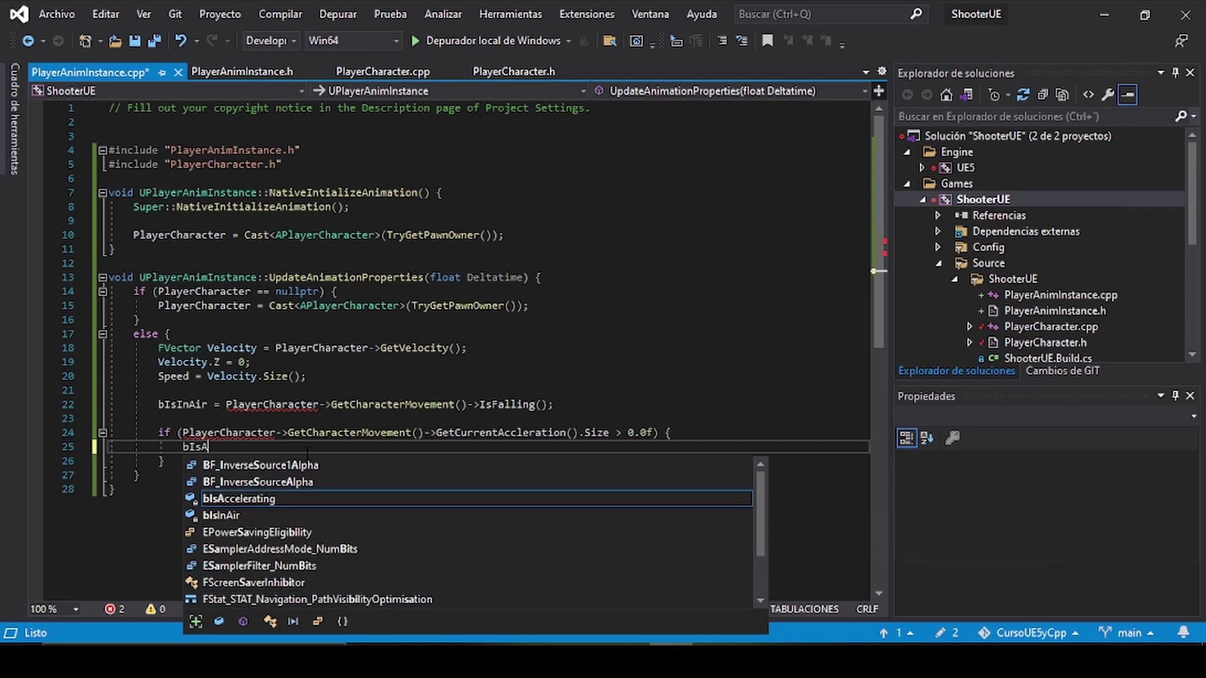
{"action": "key", "text": "Tab"}
{"action": "type", "text": "= tru"}
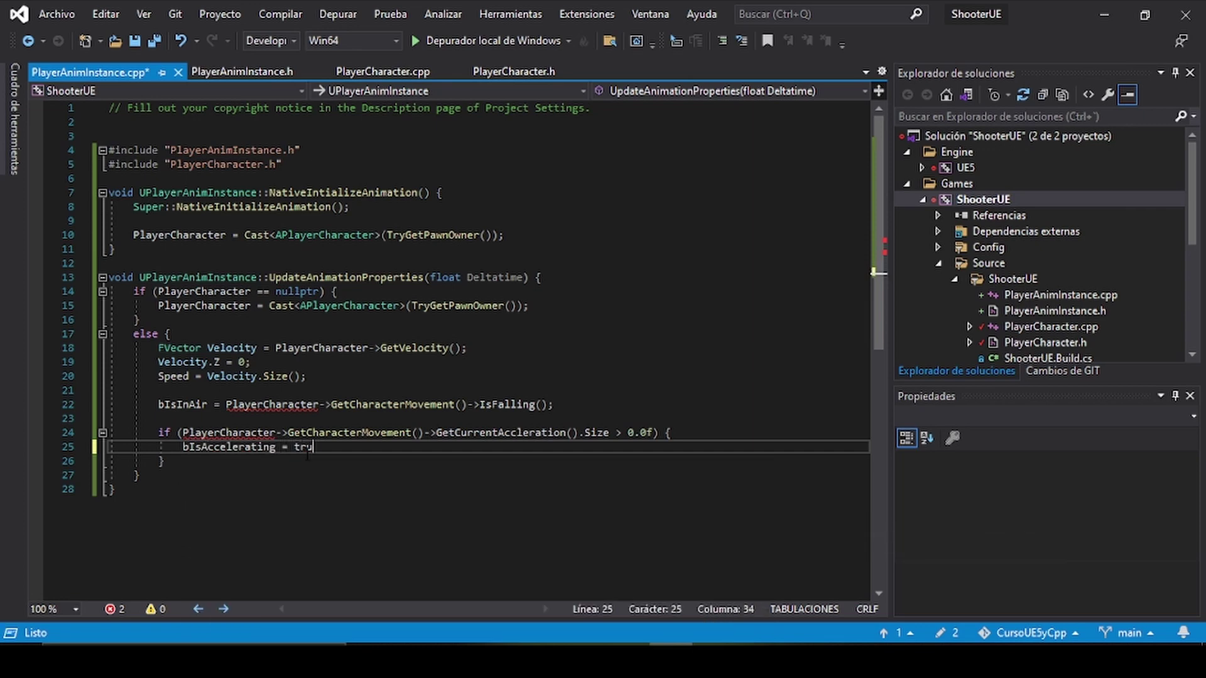
{"action": "type", "text": "e;"}
Add an else branch setting bIsAccelerating = false; and save.
{"action": "key", "text": "Down"}
{"action": "key", "text": "Return"}
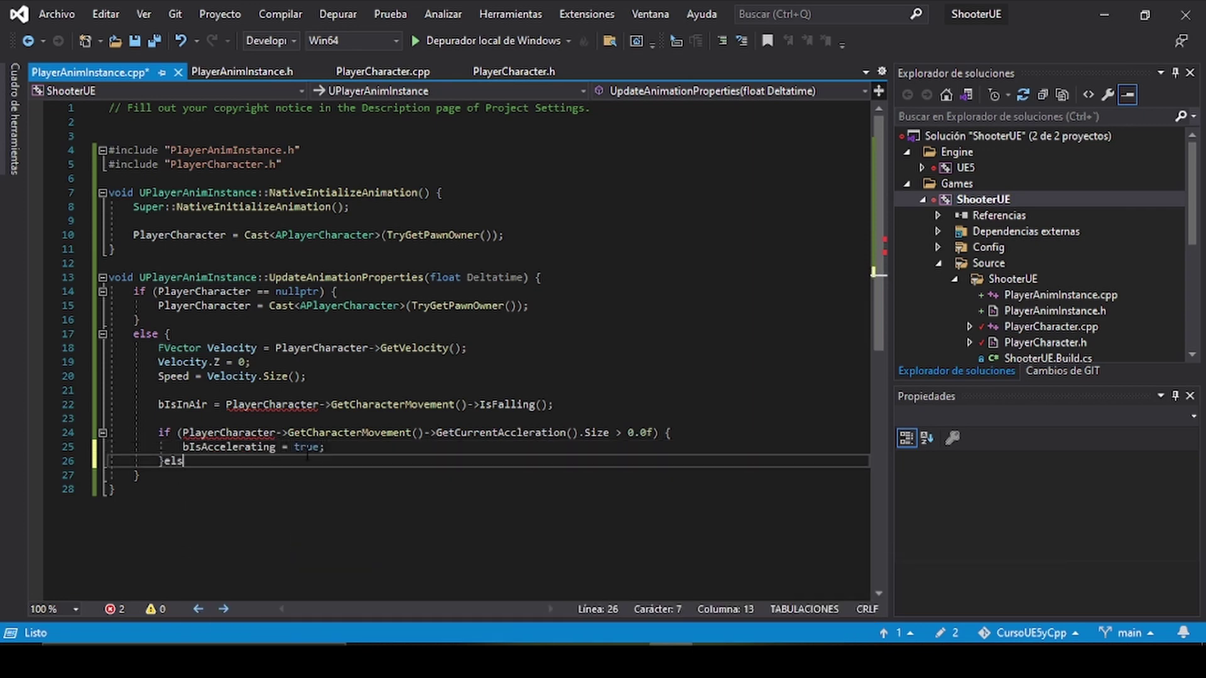
{"action": "type", "text": "else {"}
{"action": "key", "text": "Return"}
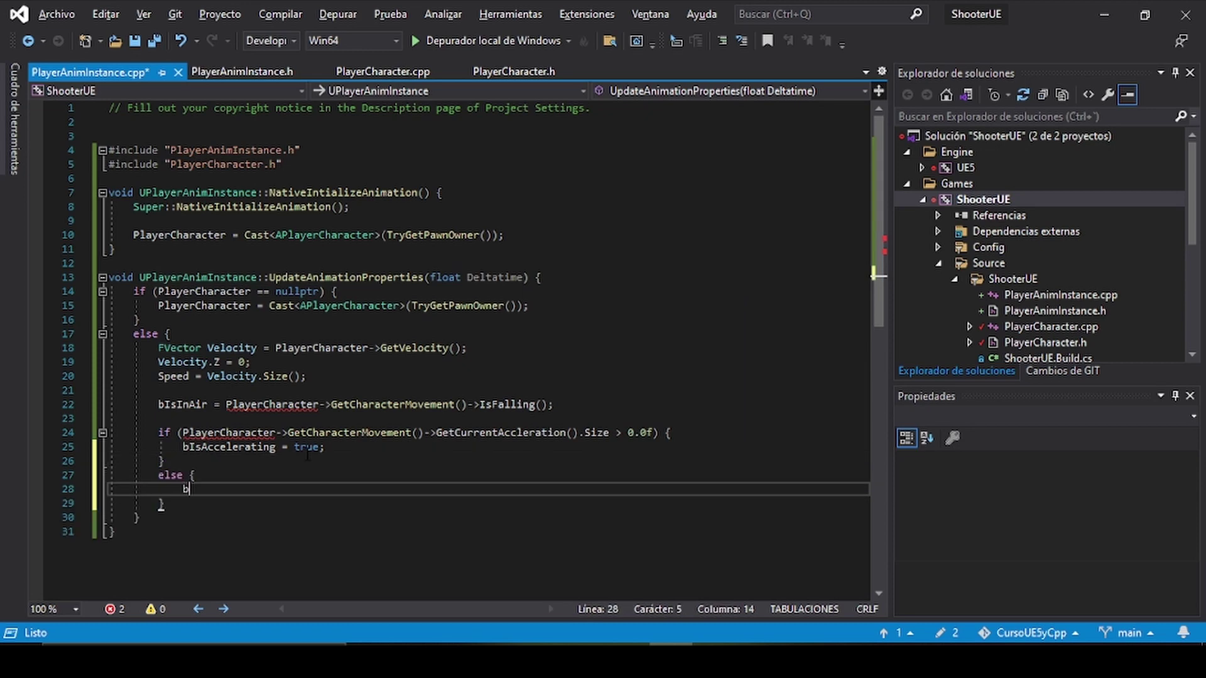
{"action": "type", "text": "bIs"}
{"action": "key", "text": "Tab"}
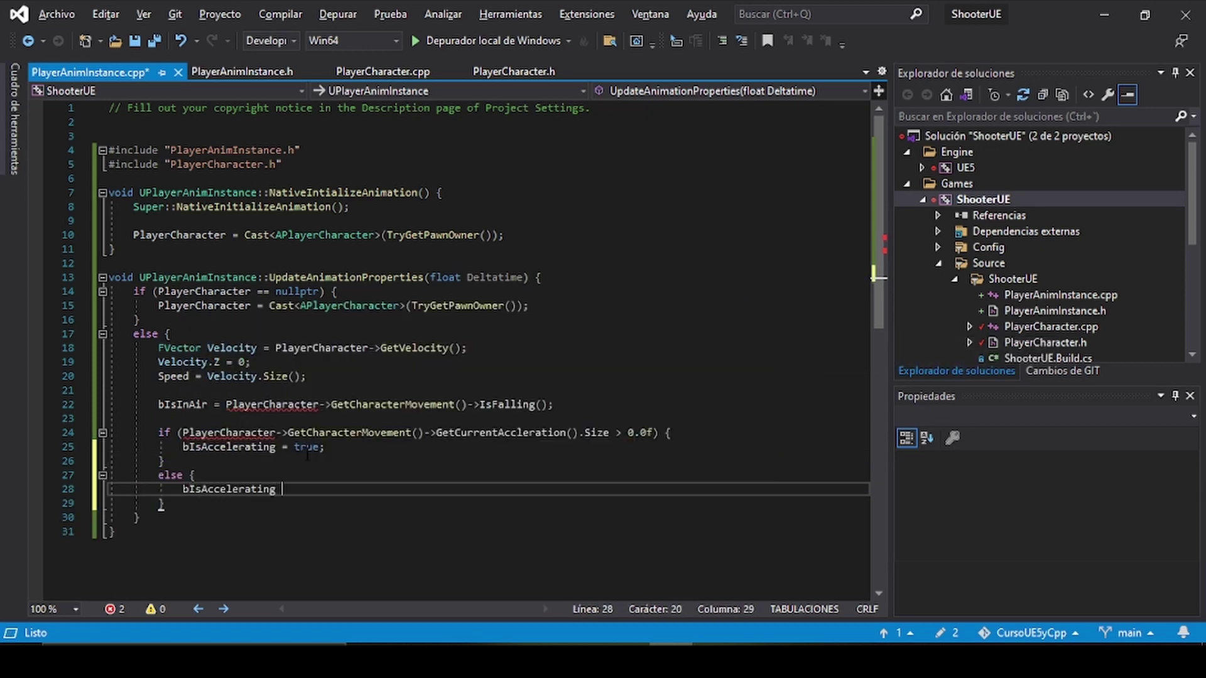
{"action": "type", "text": "= false;"}
{"action": "key", "text": "ctrl+s"}
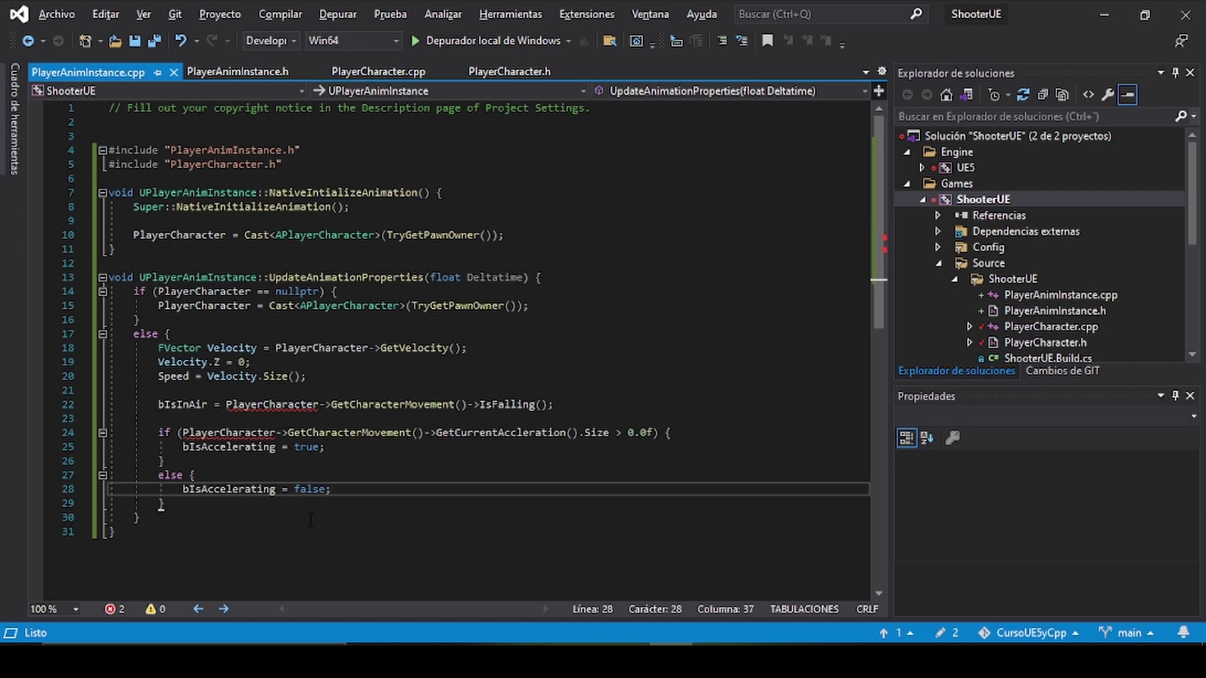
{"action": "scroll", "coordinate": [268, 507], "scroll_direction": "down", "scroll_amount": 1}
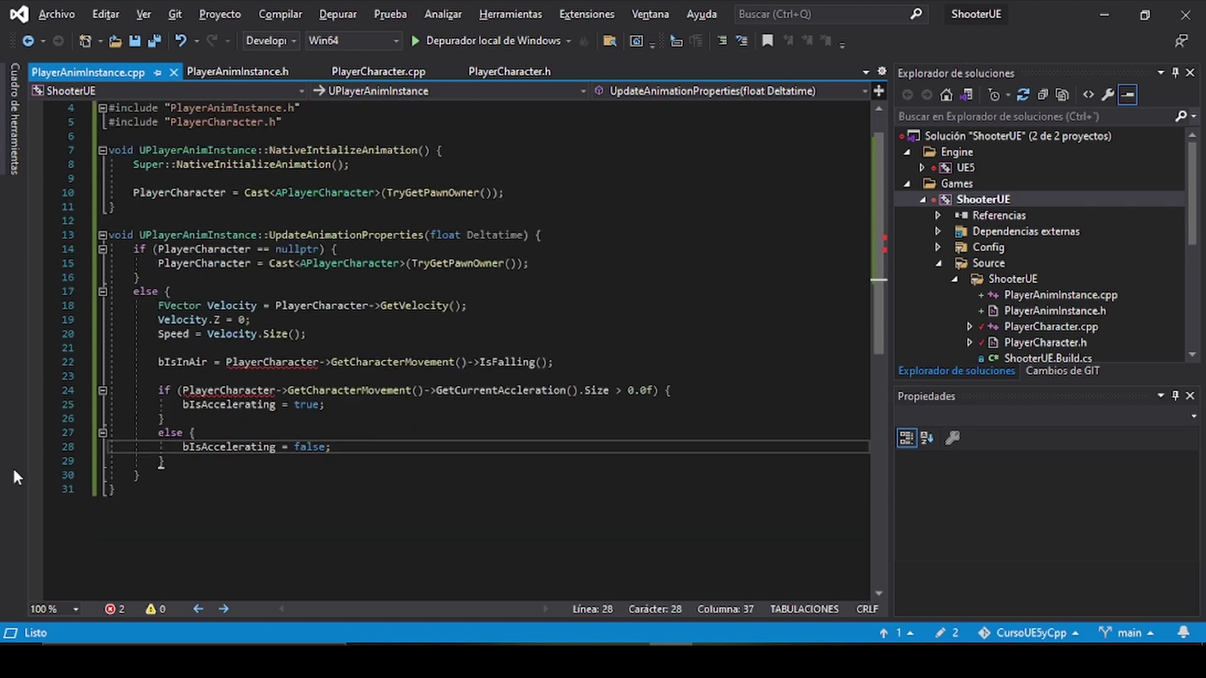
Add line 31 assigning bIsAccelerating from the pasted acceleration-size condition, and save.
{"action": "left_click_drag", "start_coordinate": [158, 390], "coordinate": [191, 461]}
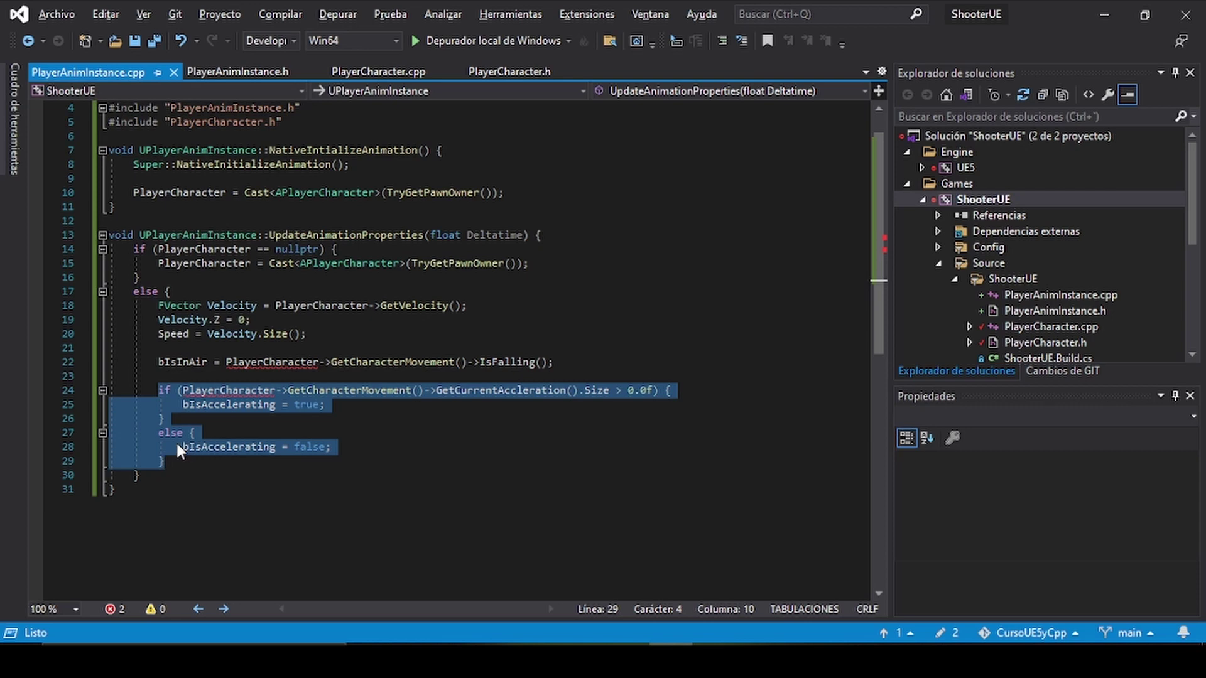
{"action": "left_click", "coordinate": [206, 460]}
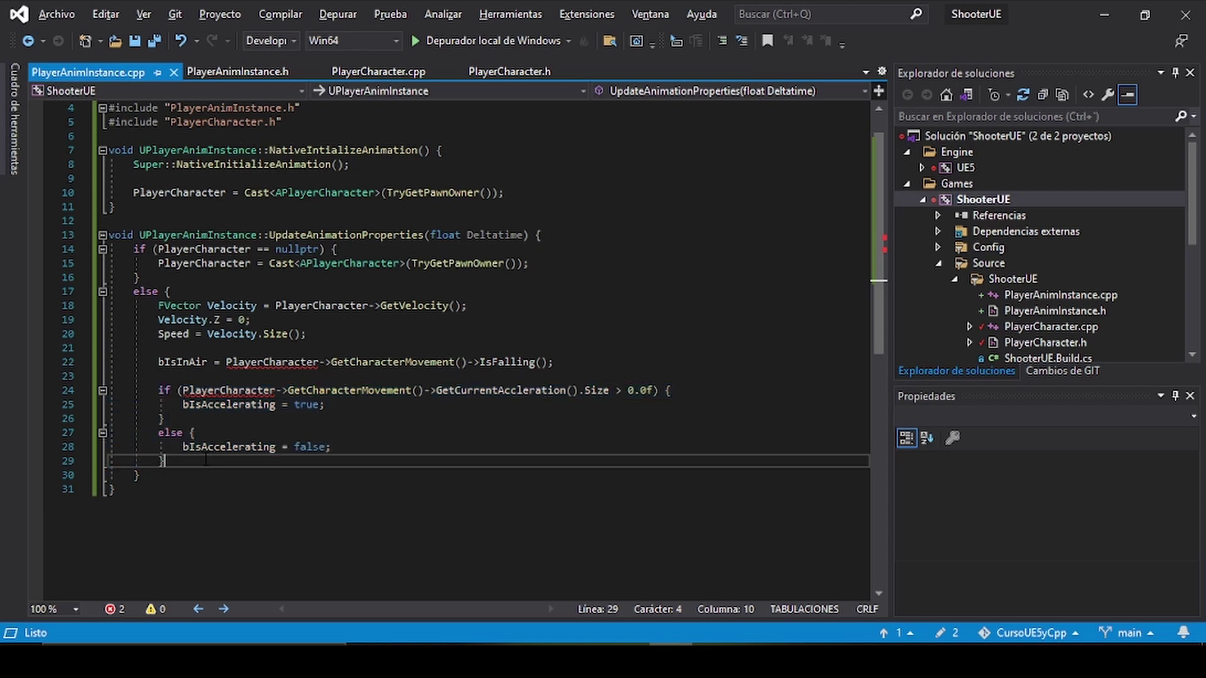
{"action": "key", "text": "Return"}
{"action": "key", "text": "Return"}
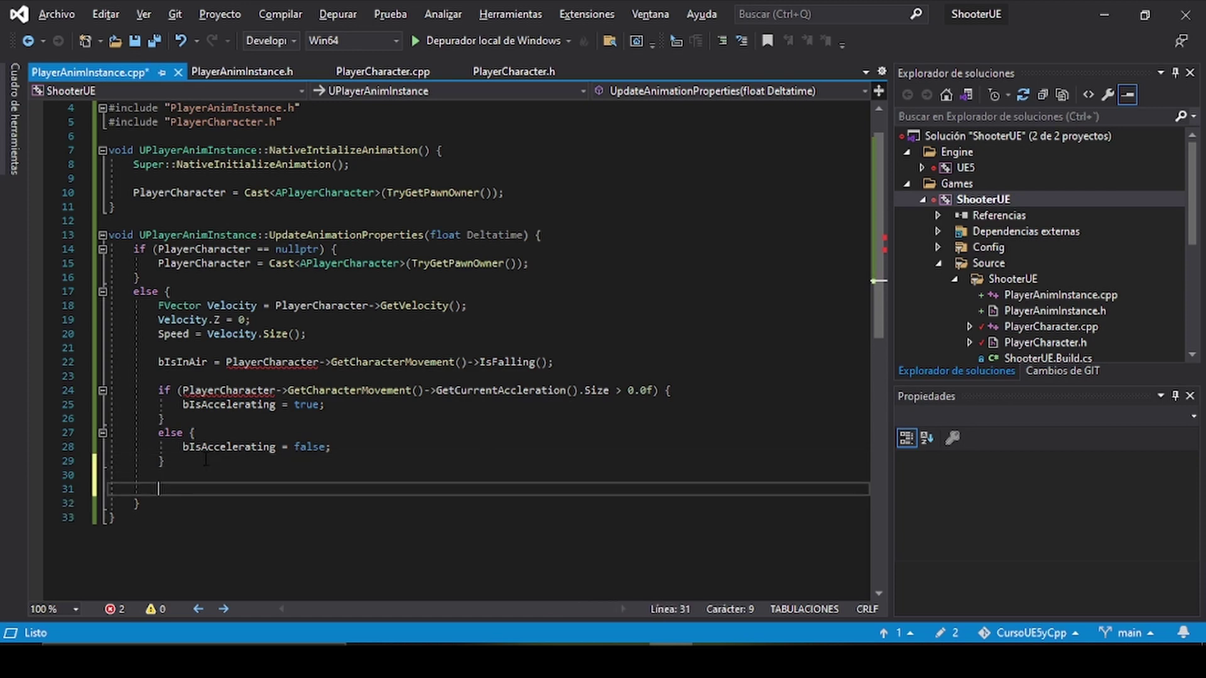
{"action": "type", "text": "bIs"}
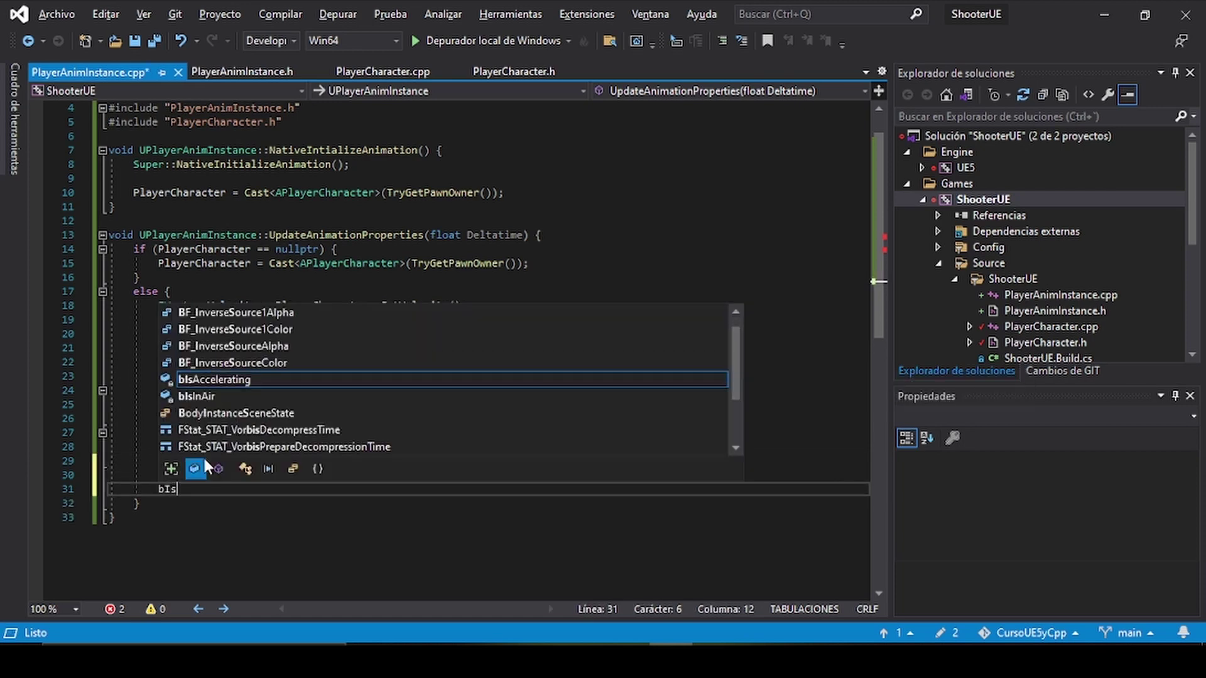
{"action": "key", "text": "Tab"}
{"action": "type", "text": "="}
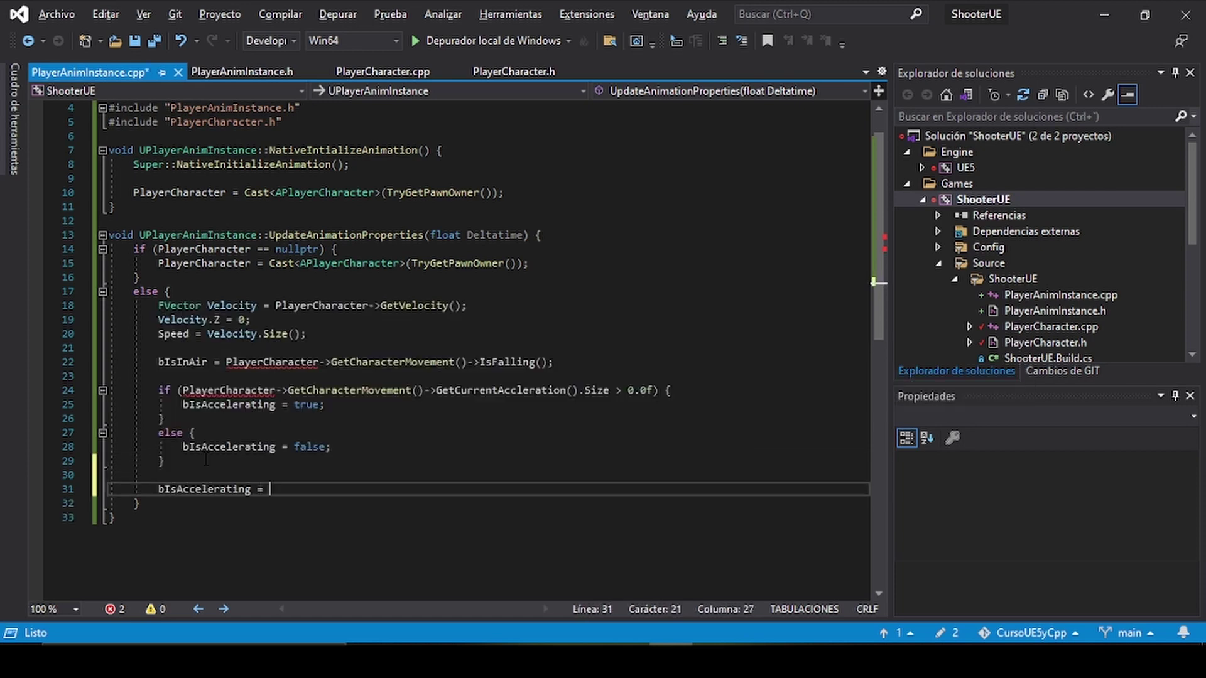
{"action": "left_click_drag", "start_coordinate": [177, 390], "coordinate": [640, 390]}
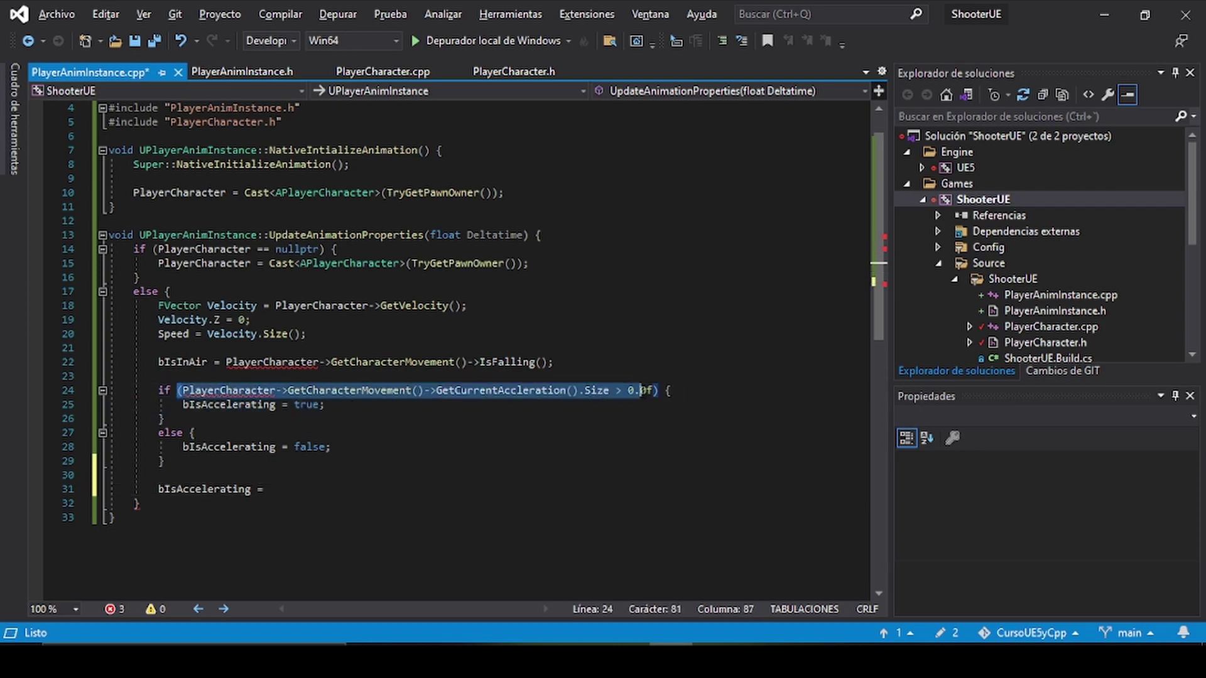
{"action": "left_click", "coordinate": [384, 487]}
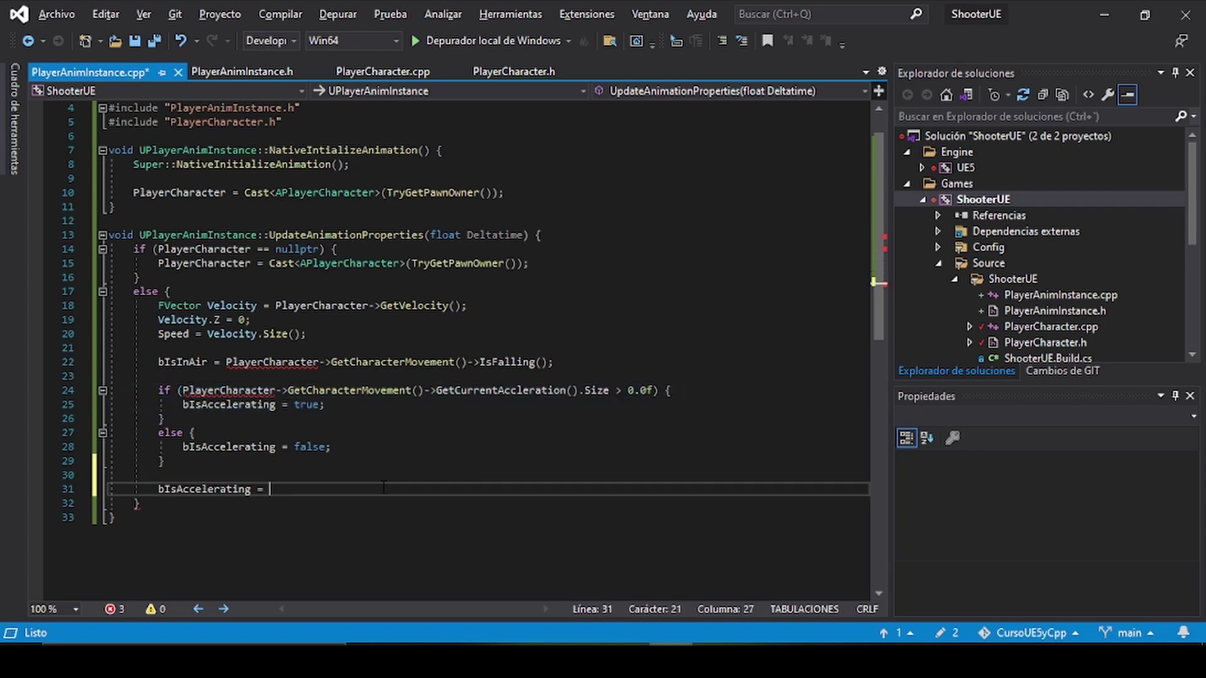
{"action": "type", "text": "(PlayerCharacter->GetCharacterMovement()->GetCurrentAccleration().Size > 0.0f)"}
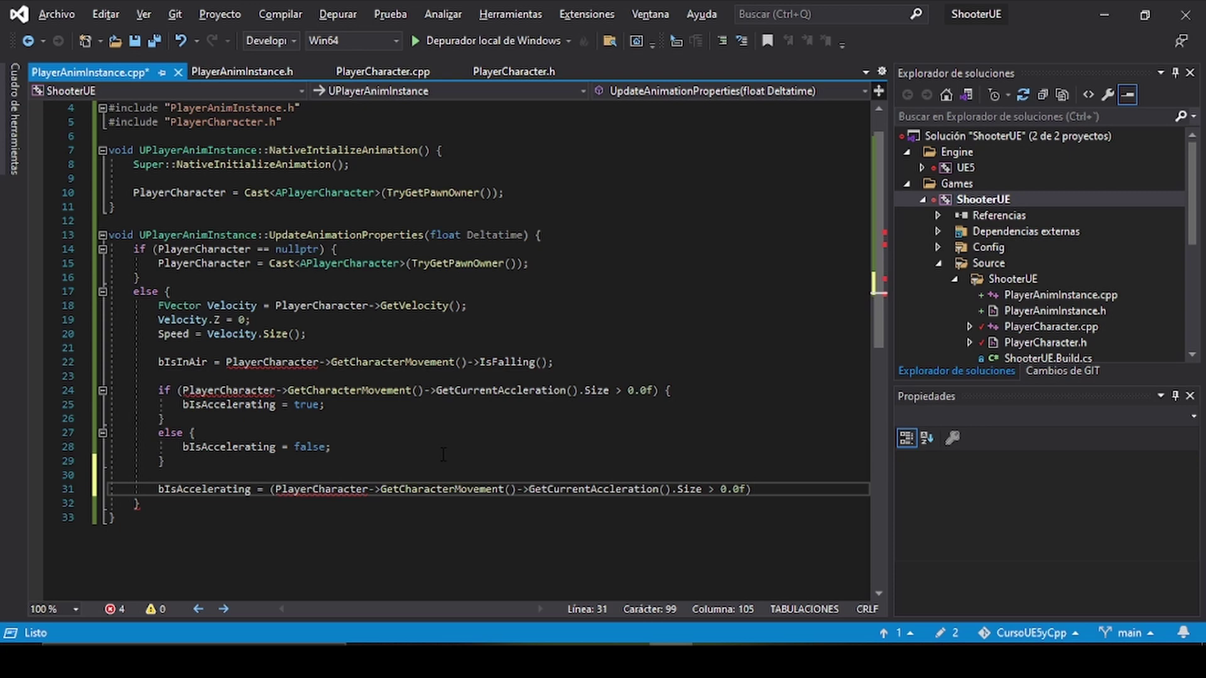
{"action": "type", "text": ";"}
{"action": "key", "text": "ctrl+s"}
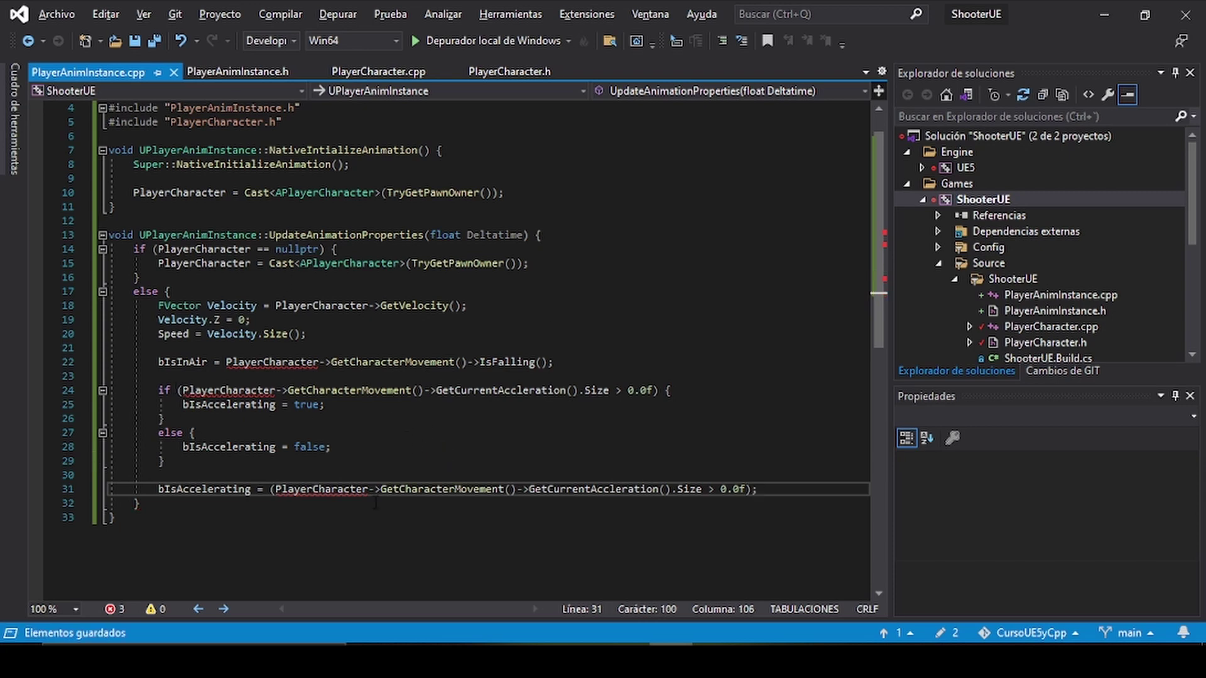
Inspect the 0.0f literal and the bIsAccelerating and PlayerCharacter references on line 31.
{"action": "left_click_drag", "start_coordinate": [757, 490], "coordinate": [110, 489]}
{"action": "left_click", "coordinate": [752, 490]}
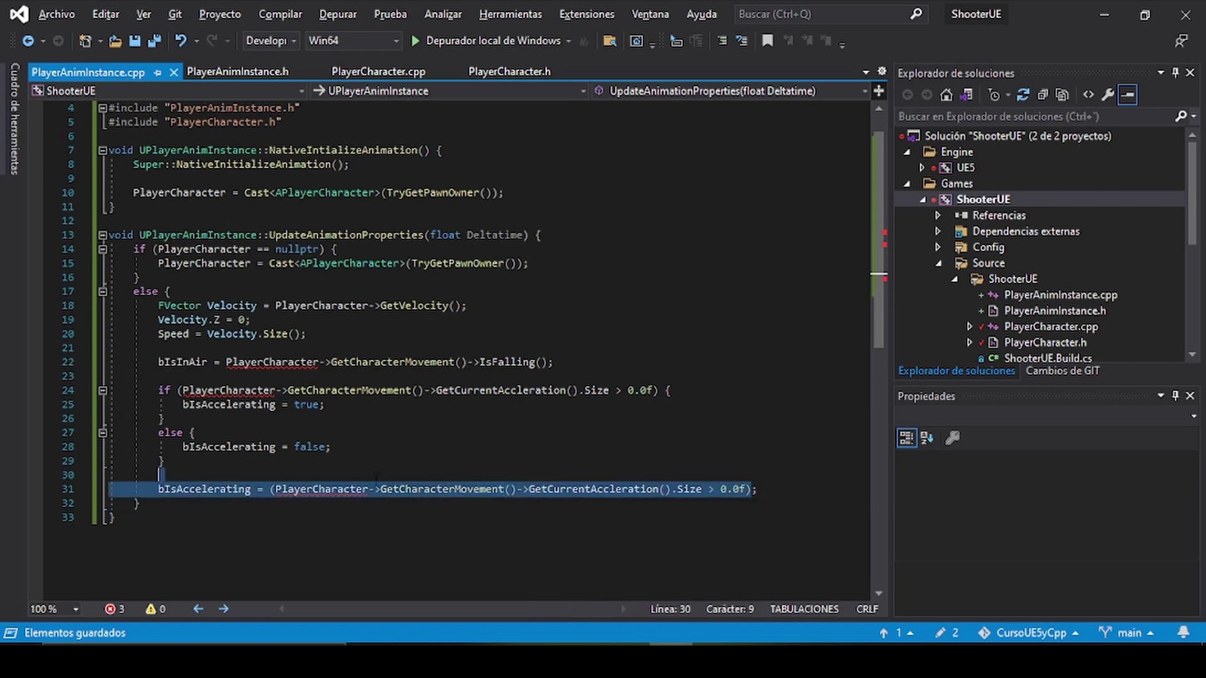
{"action": "left_click", "coordinate": [227, 488]}
{"action": "double_click", "coordinate": [228, 489]}
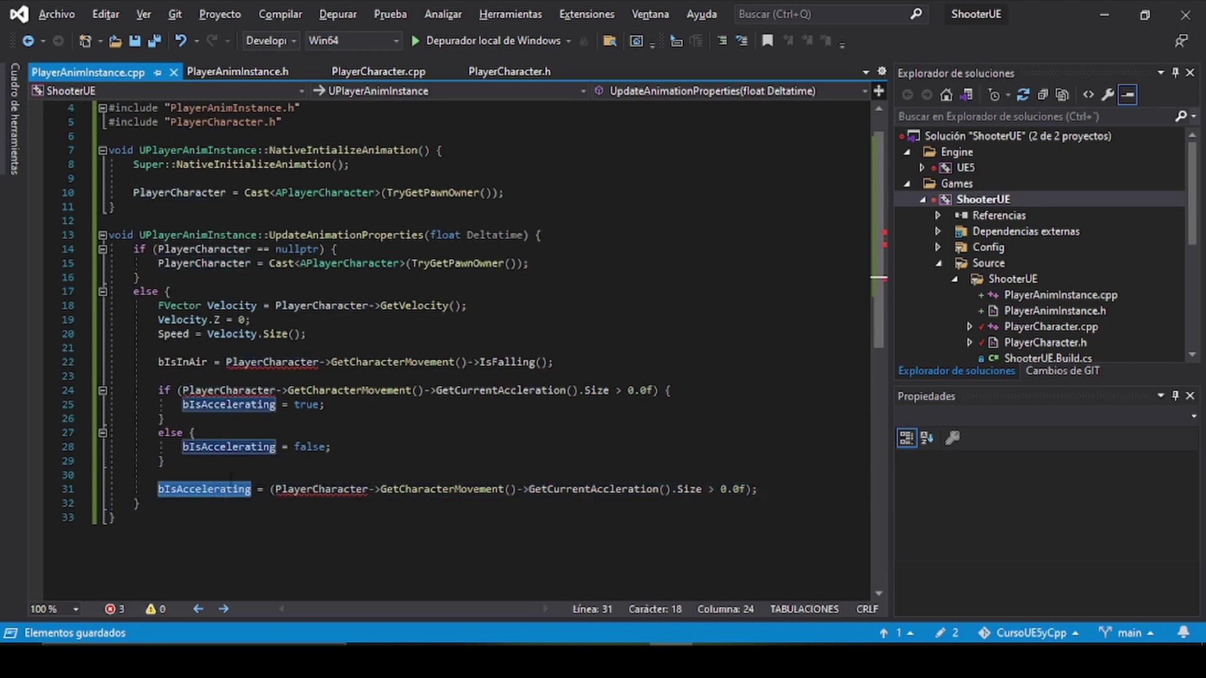
{"action": "left_click", "coordinate": [316, 494]}
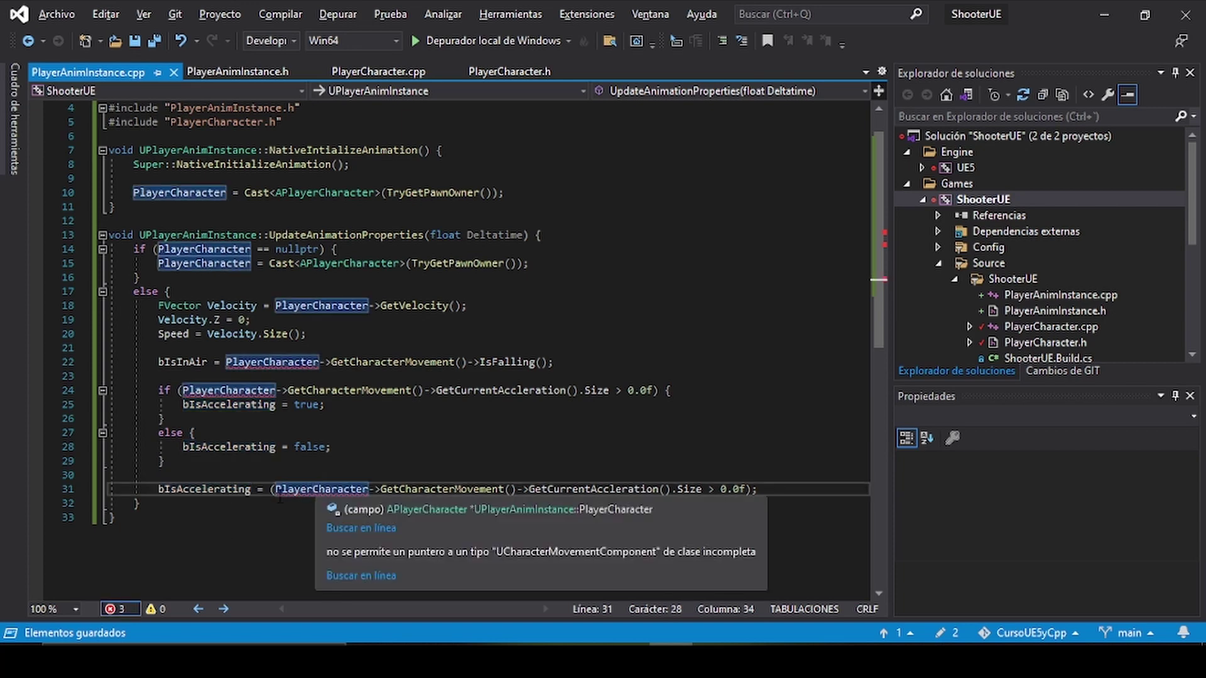
Wrap the old if/else block on lines 24–29 in /* */ and save all files.
{"action": "double_click", "coordinate": [216, 489]}
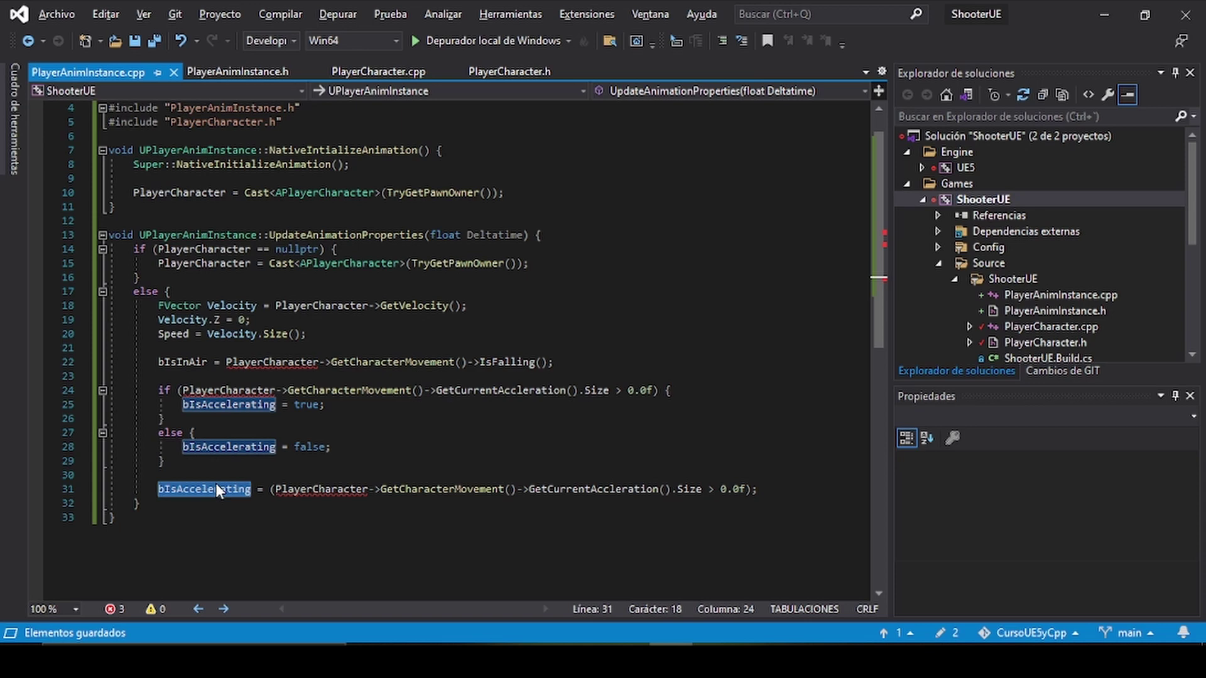
{"action": "left_click", "coordinate": [212, 461]}
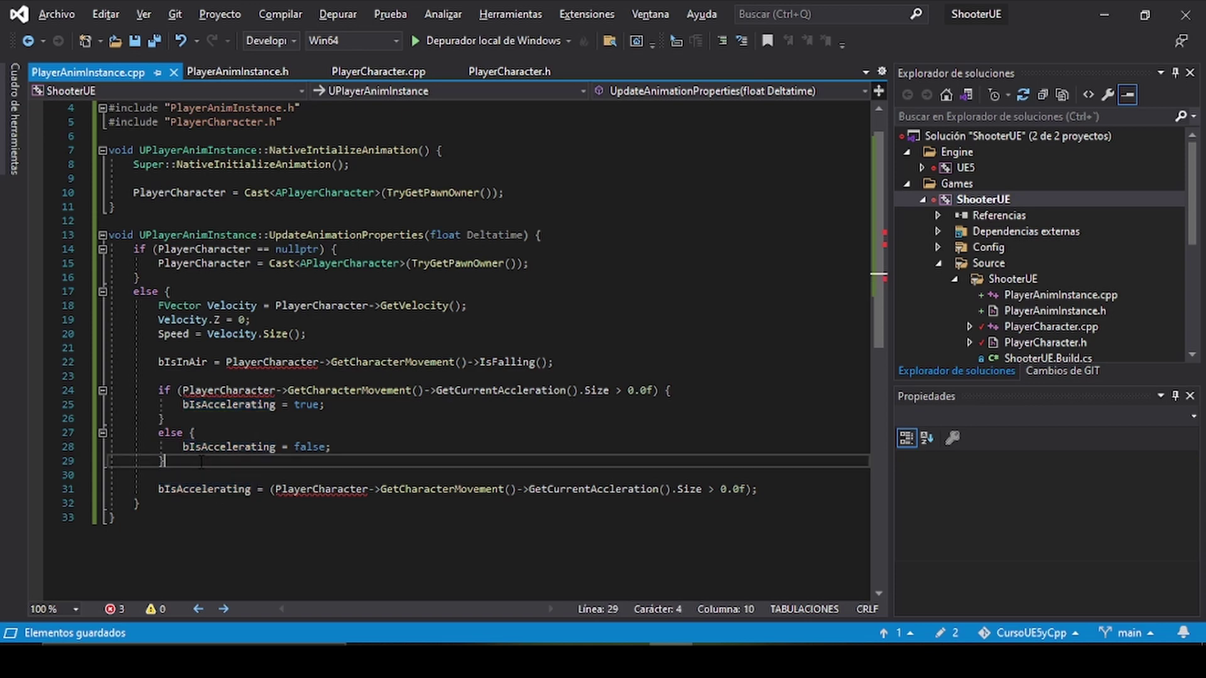
{"action": "type", "text": "*/"}
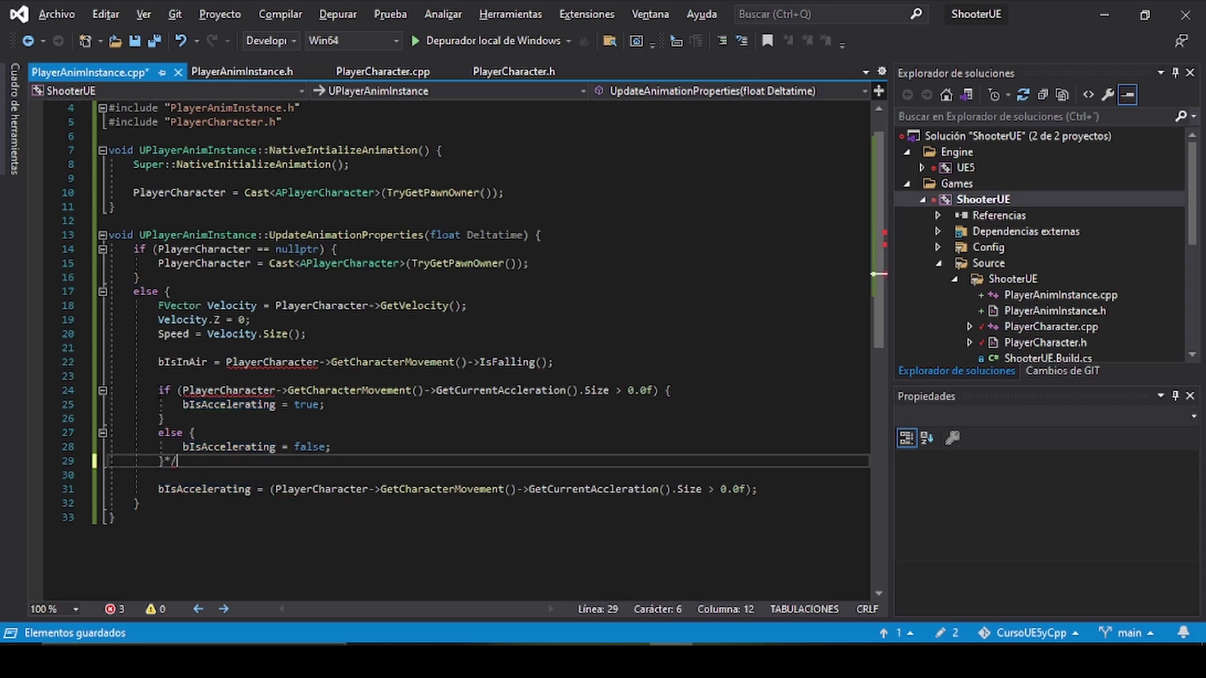
{"action": "left_click", "coordinate": [149, 390]}
{"action": "type", "text": "/**/"}
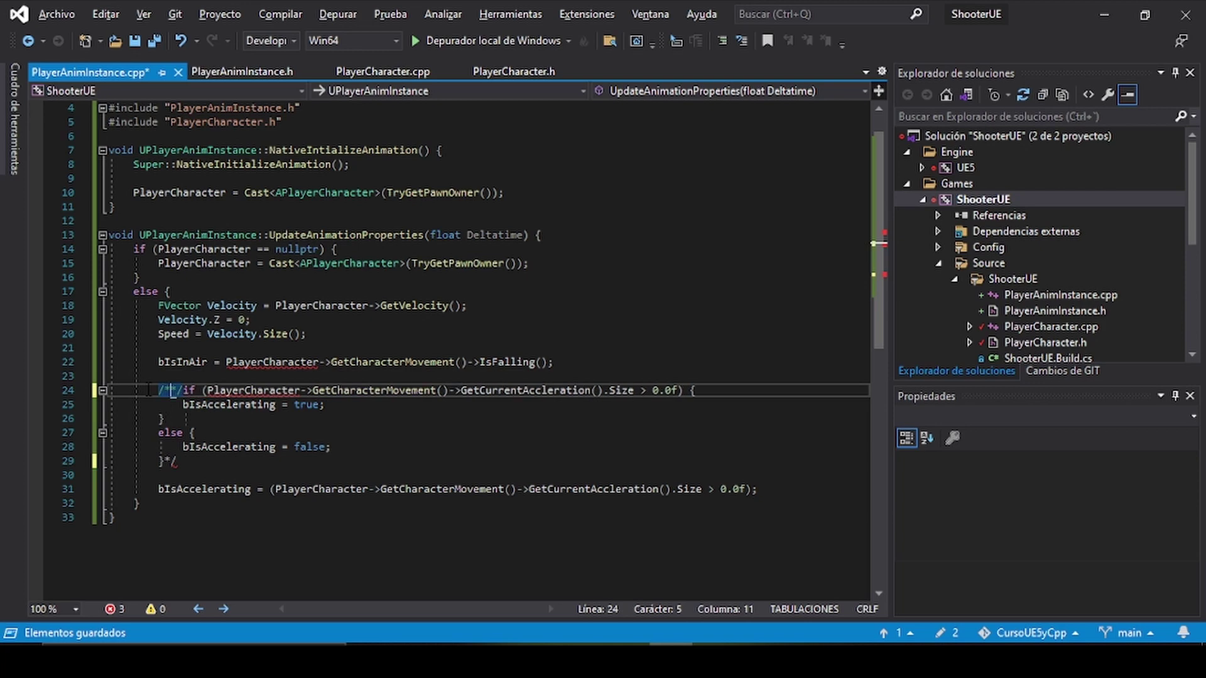
{"action": "key", "text": "Delete"}
{"action": "key", "text": "Delete"}
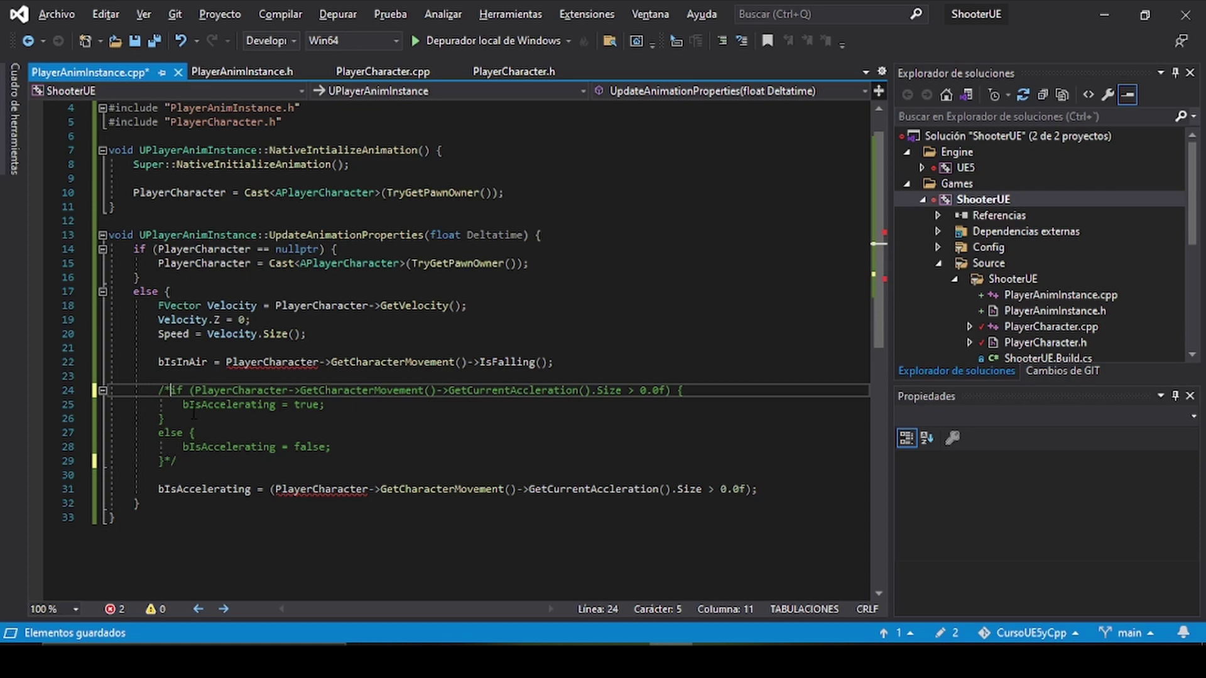
{"action": "left_click_drag", "start_coordinate": [182, 407], "coordinate": [372, 420]}
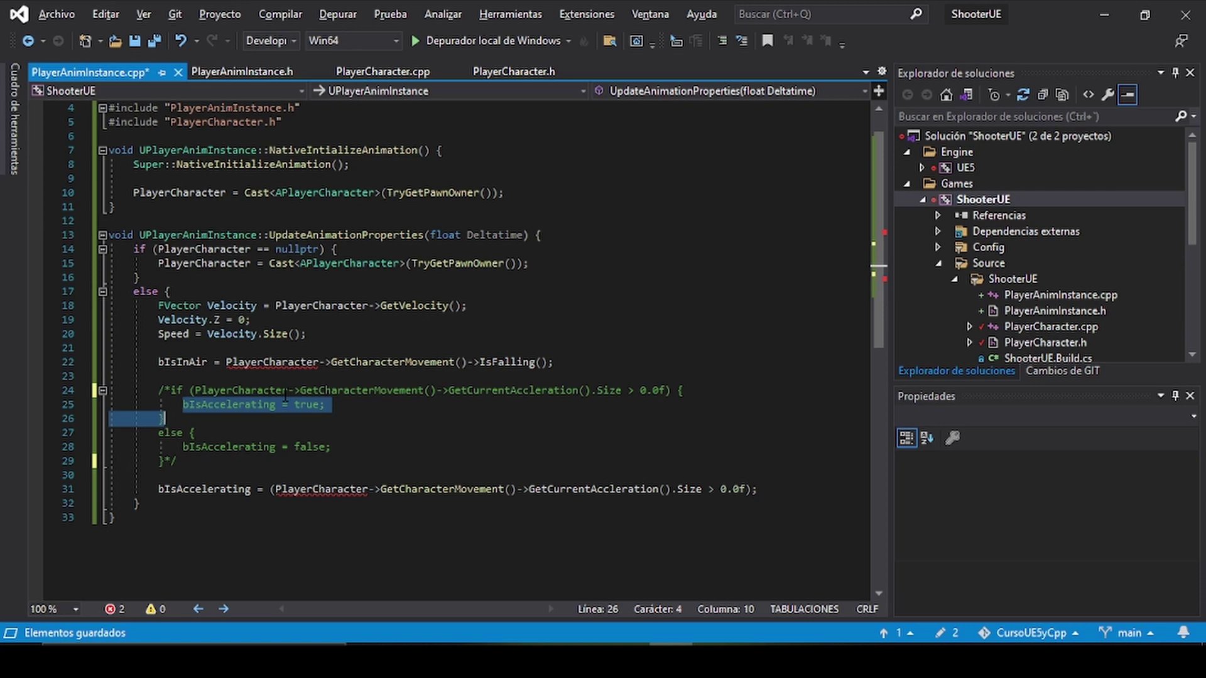
{"action": "left_click", "coordinate": [153, 39]}
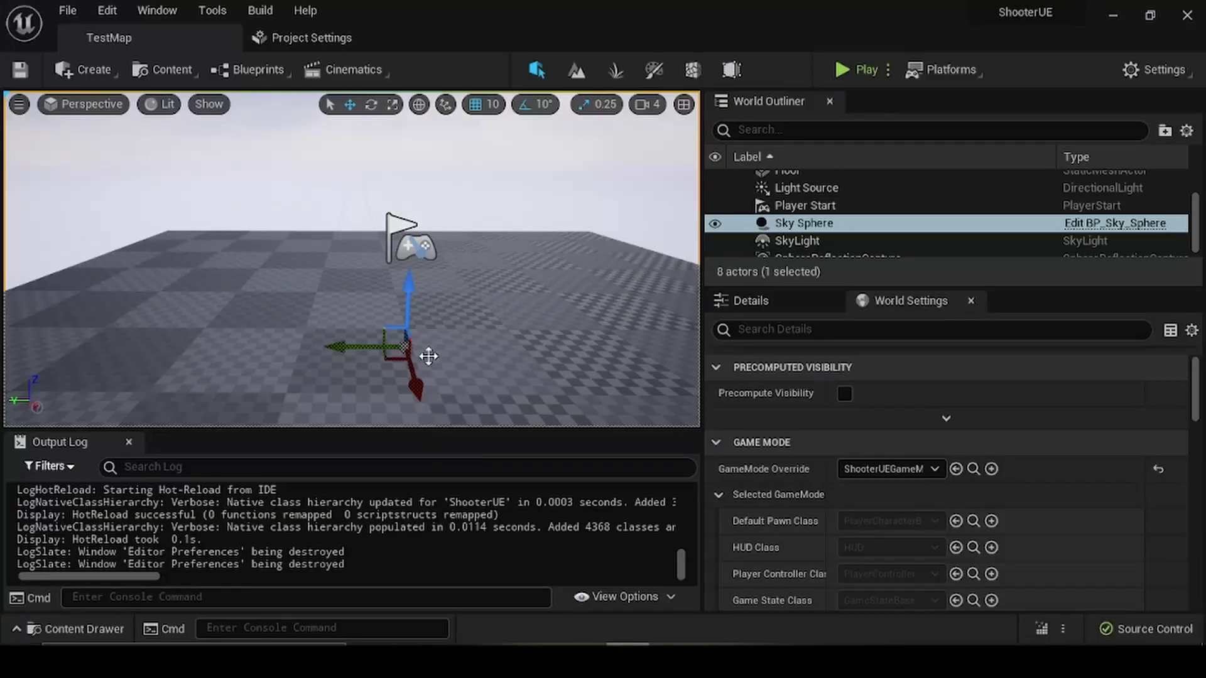
Run Live Coding compile and find the BlueprintReadOnlye errors in the Output Log.
{"action": "left_click", "coordinate": [1040, 628]}
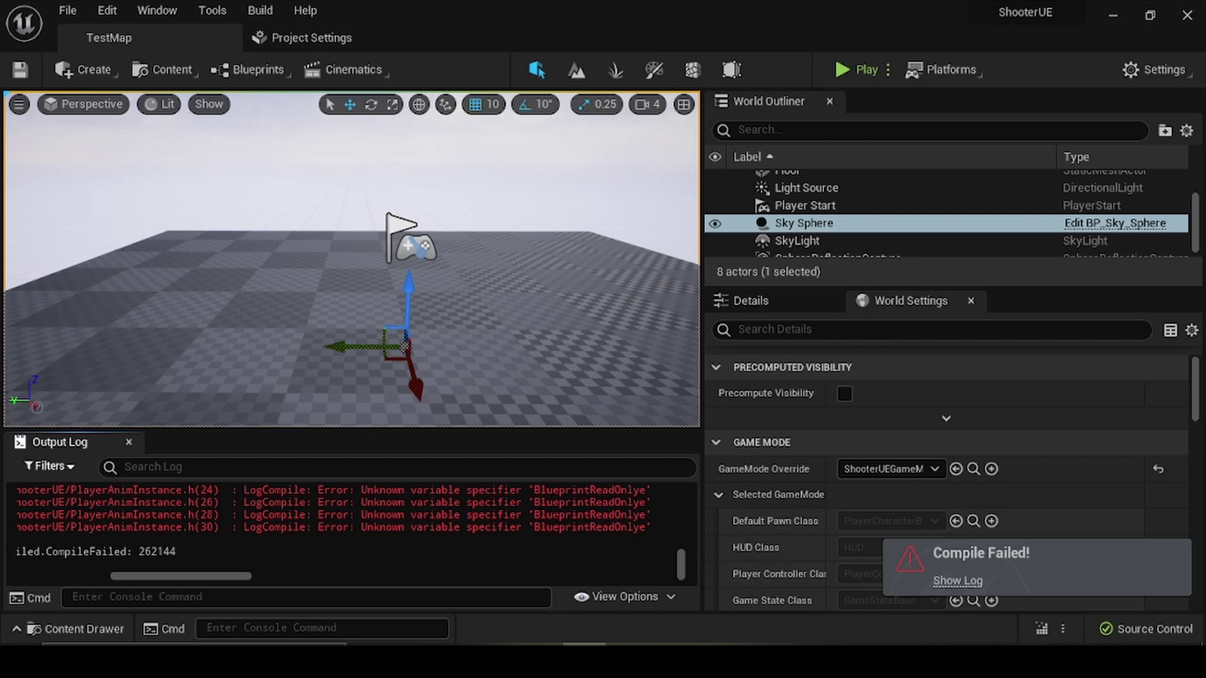
{"action": "mouse_move", "coordinate": [534, 515]}
{"action": "left_mouse_down"}
{"action": "mouse_move", "coordinate": [594, 528]}
{"action": "mouse_move", "coordinate": [546, 528]}
{"action": "left_mouse_up"}
{"action": "left_click", "coordinate": [593, 528]}
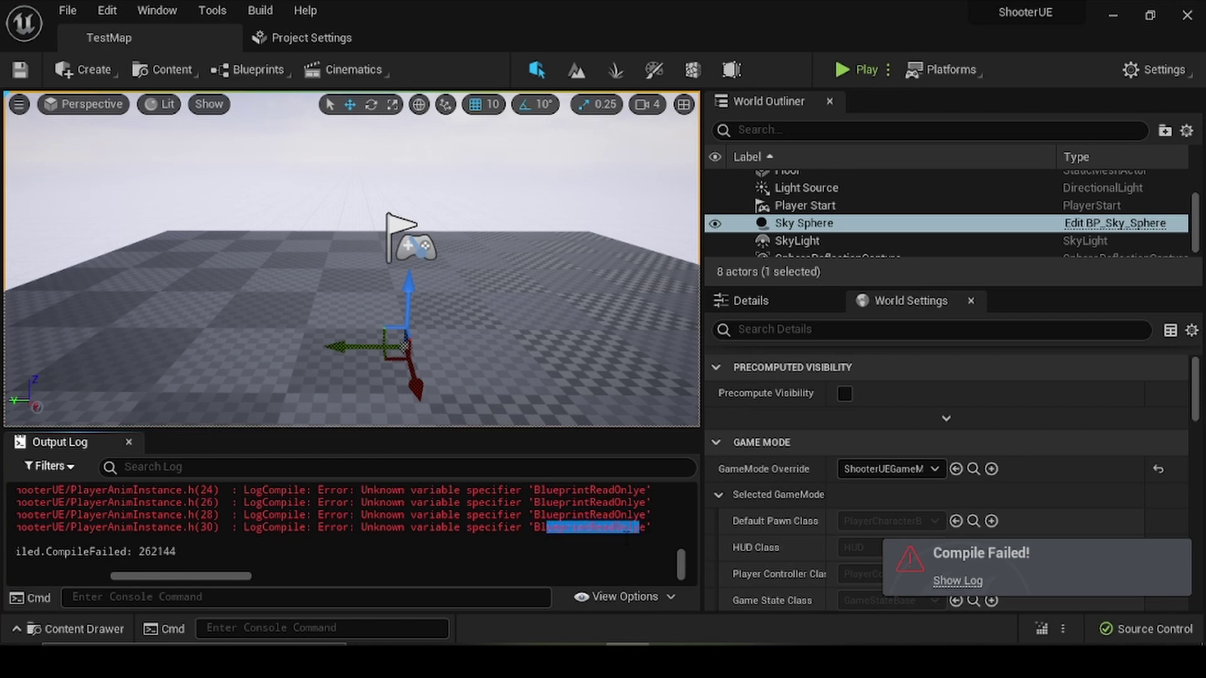
{"action": "scroll", "coordinate": [628, 539], "scroll_direction": "left", "scroll_amount": 3}
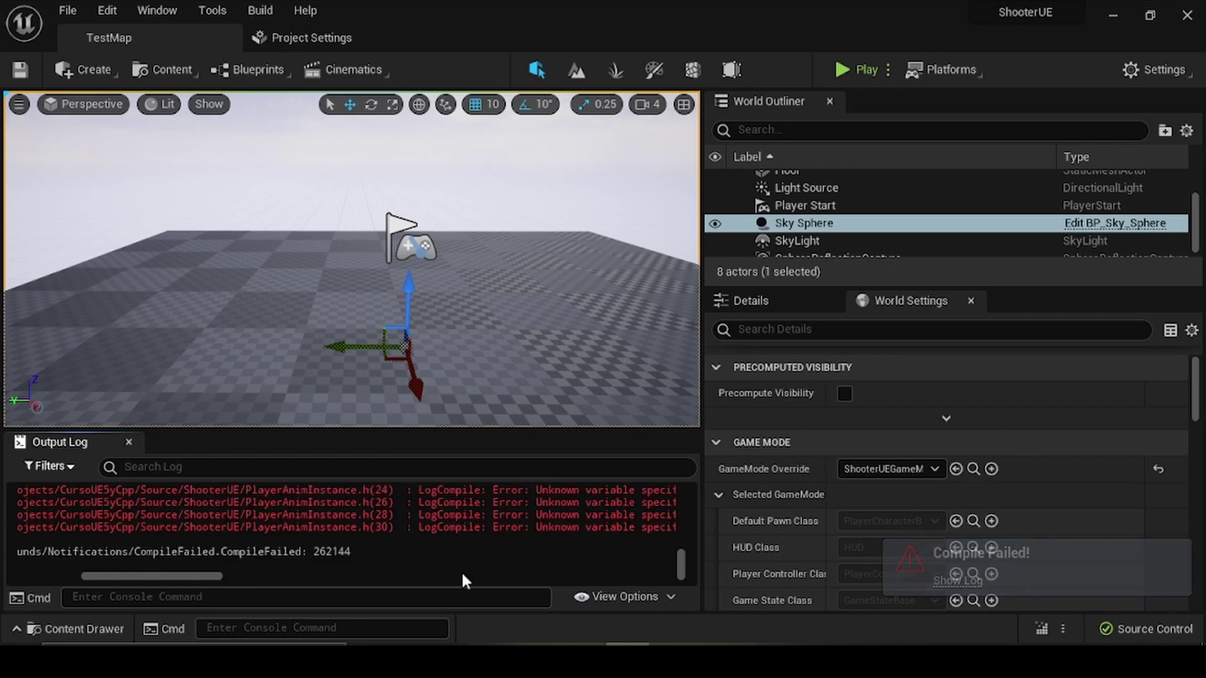
{"action": "left_click_drag", "start_coordinate": [221, 576], "coordinate": [295, 583]}
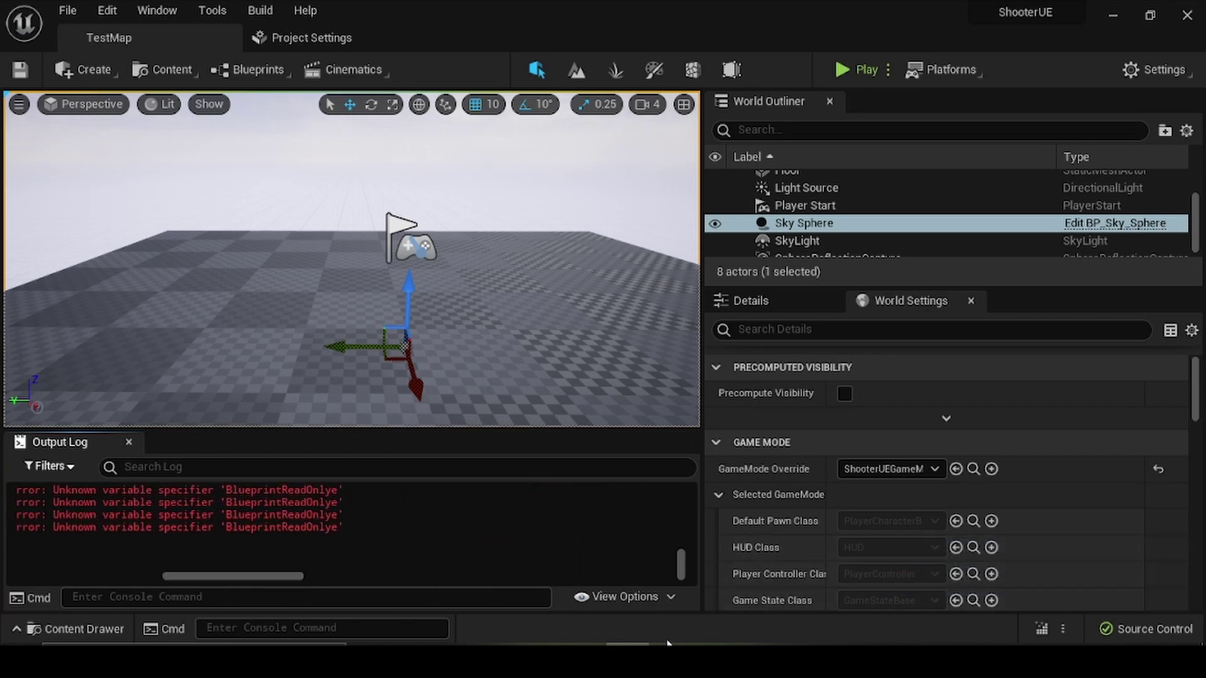
{"action": "key", "text": "alt+Tab"}
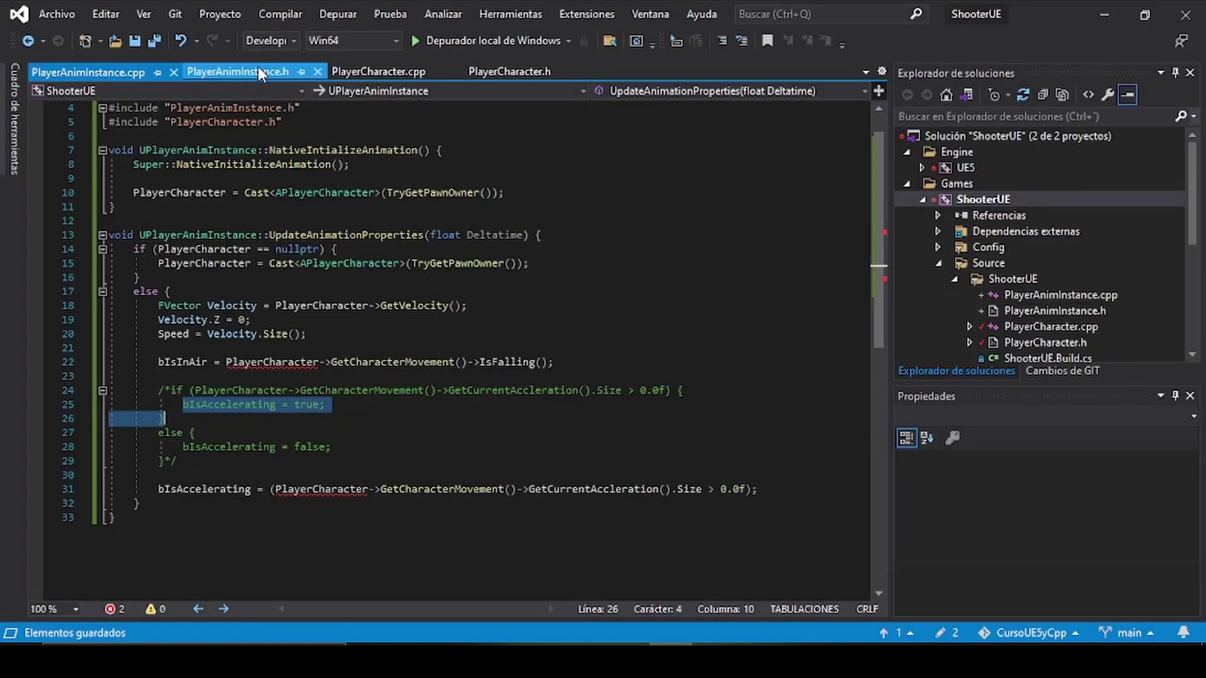
In PlayerAnimInstance.h, remove the extra e from BlueprintReadOnlye on line 24.
{"action": "left_click", "coordinate": [258, 68]}
{"action": "left_click", "coordinate": [352, 348]}
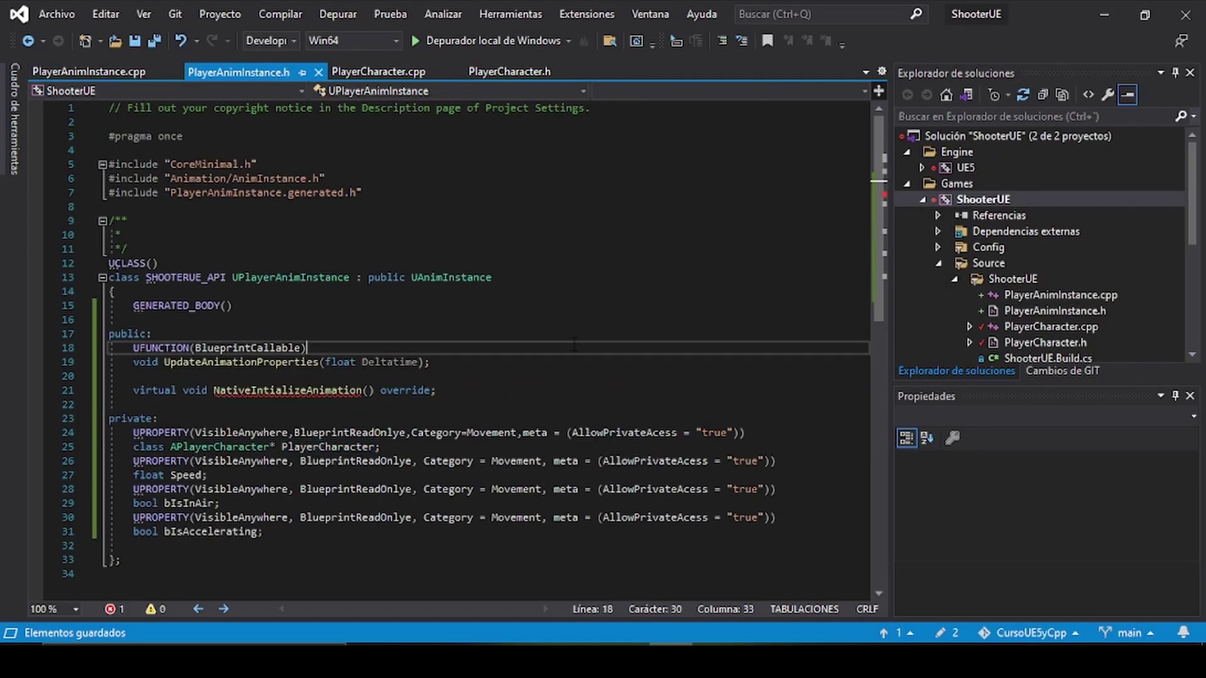
{"action": "left_click", "coordinate": [411, 432]}
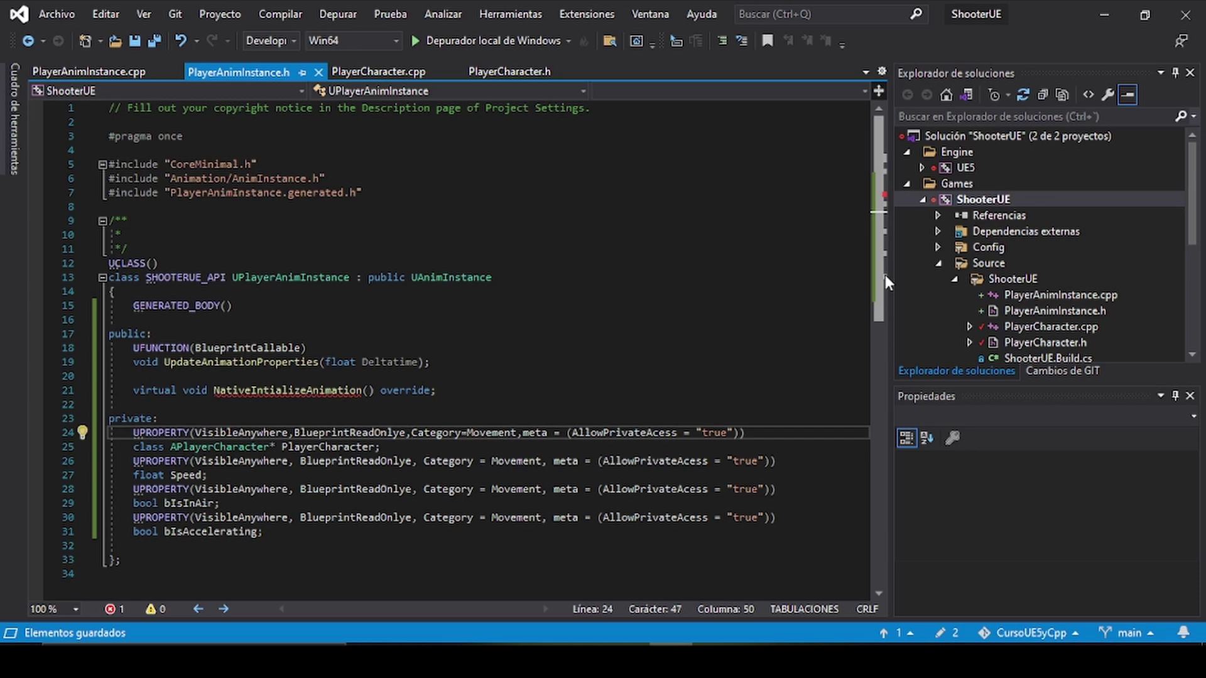
{"action": "key", "text": "Left"}
{"action": "key", "text": "BackSpace"}
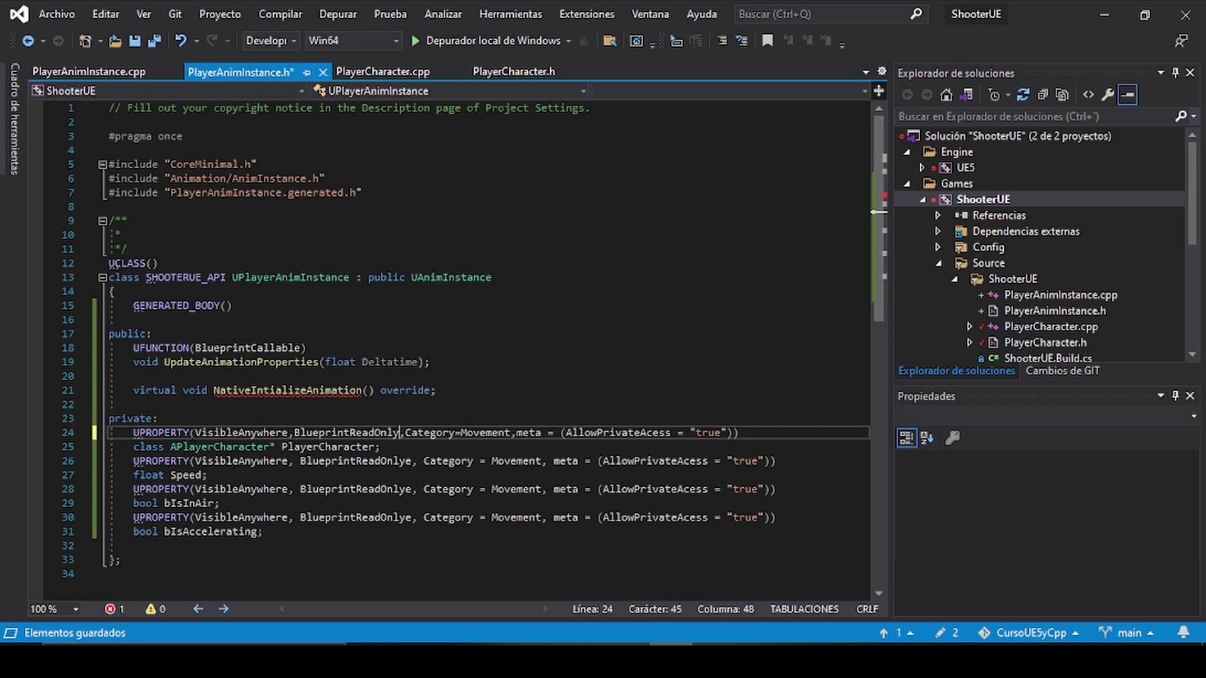
Paste BlueprintReadOnly over the specifiers on lines 26, 28 and 30, and save the header.
{"action": "double_click", "coordinate": [341, 437]}
{"action": "key", "text": "ctrl+c"}
{"action": "double_click", "coordinate": [354, 461]}
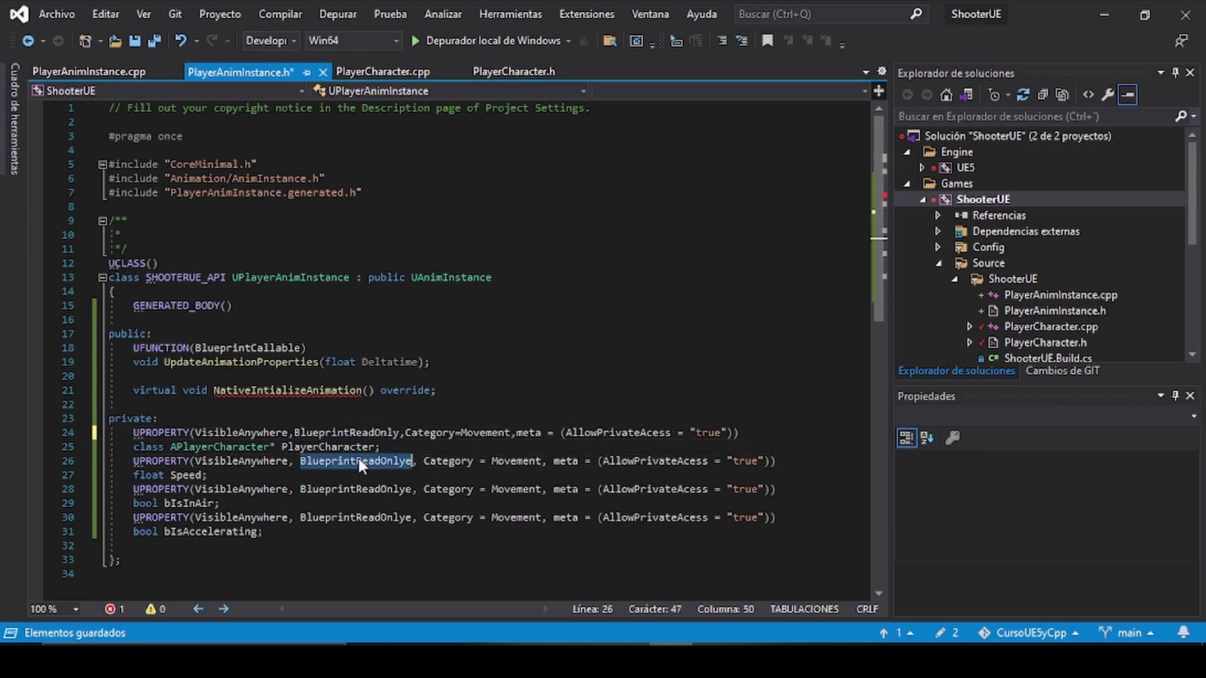
{"action": "key", "text": "ctrl+v"}
{"action": "double_click", "coordinate": [355, 489]}
{"action": "key", "text": "ctrl+v"}
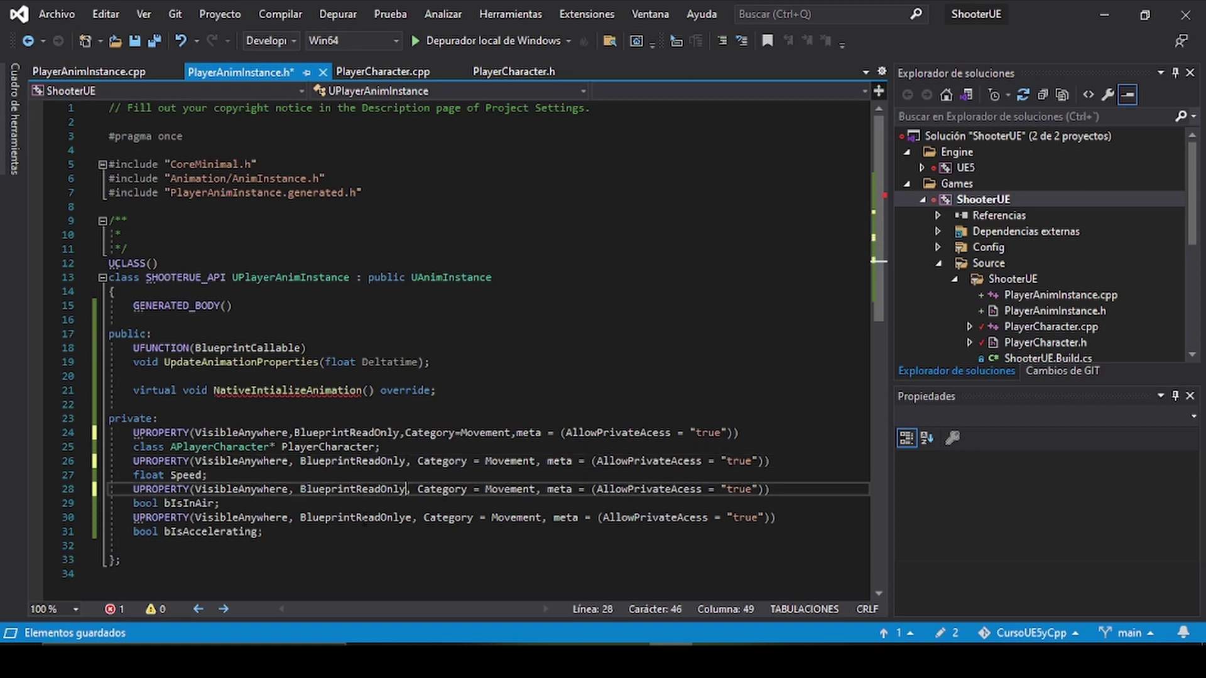
{"action": "double_click", "coordinate": [364, 517]}
{"action": "key", "text": "ctrl+v"}
{"action": "key", "text": "ctrl+s"}
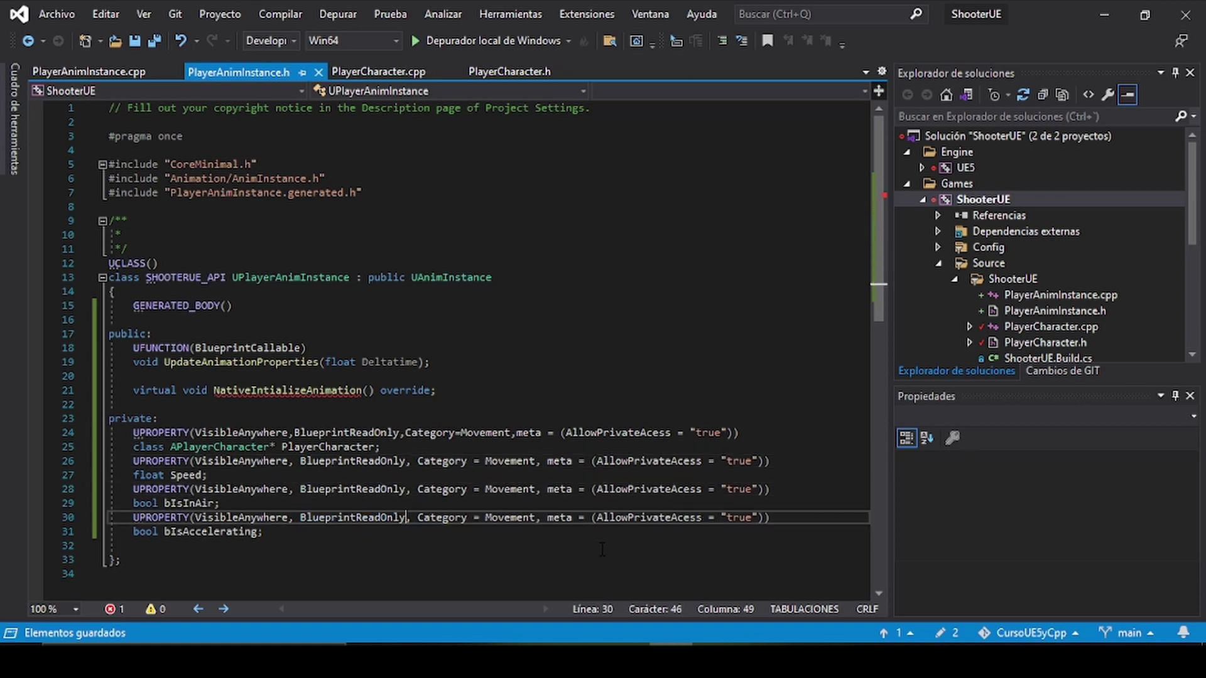
{"action": "key", "text": "alt+Tab"}
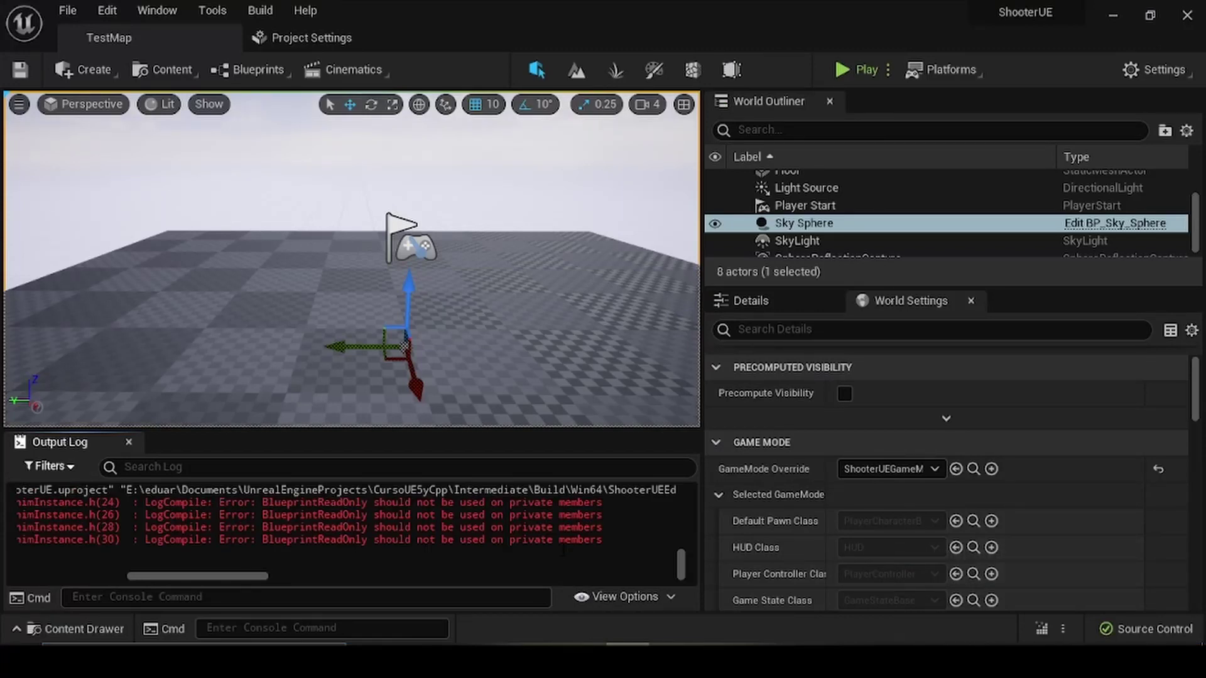
Read the errors saying BlueprintReadOnly cannot be used on private members.
{"action": "double_click", "coordinate": [580, 514]}
{"action": "double_click", "coordinate": [580, 502]}
{"action": "double_click", "coordinate": [530, 502]}
{"action": "double_click", "coordinate": [314, 502]}
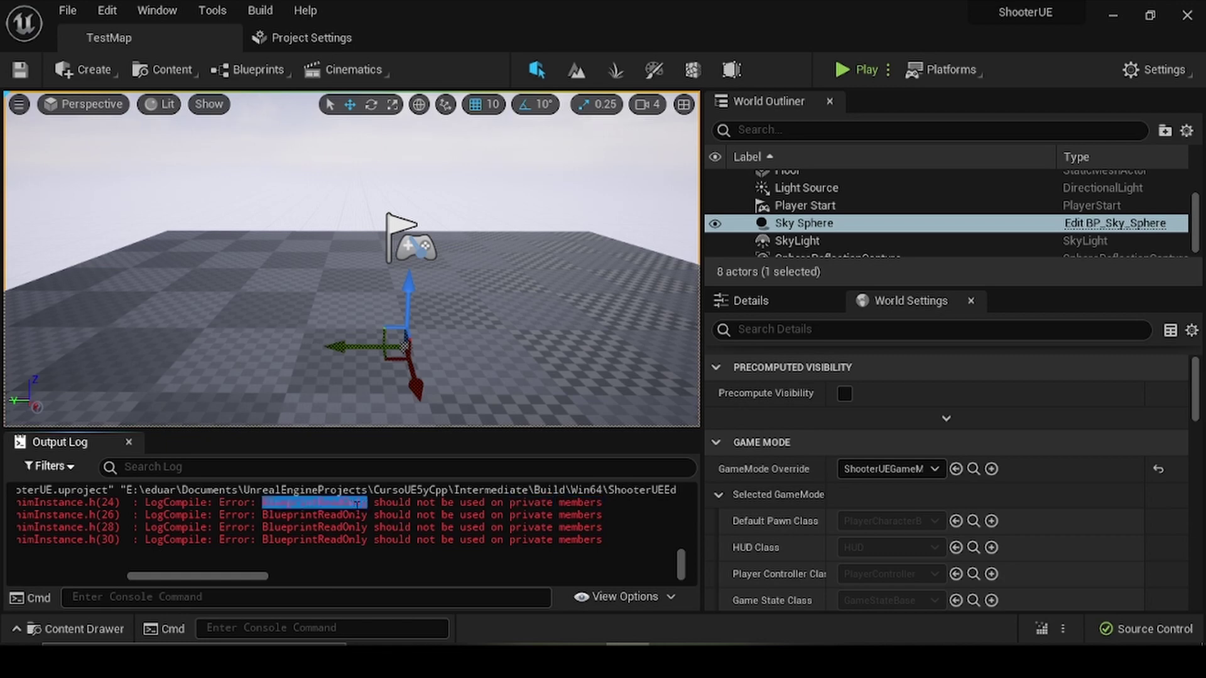
{"action": "key", "text": "alt+Tab"}
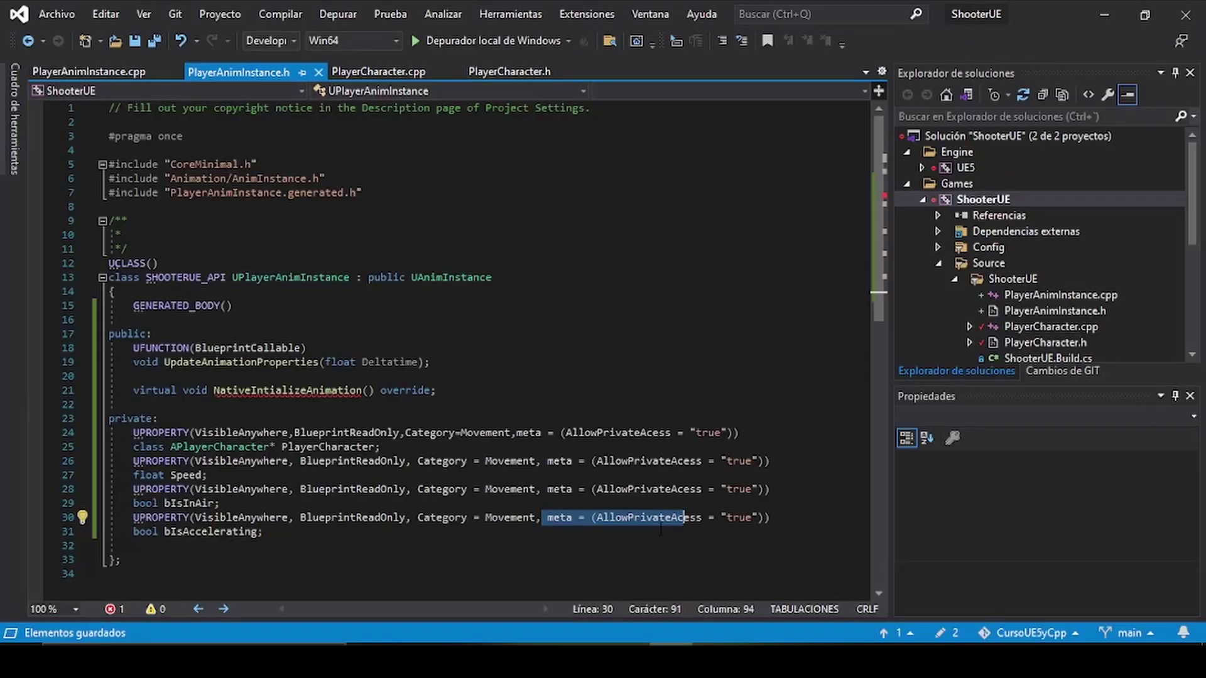
Replace the meta text on lines 30, 28 and 26 with the corrected AllowPrivateAccess spelling.
{"action": "left_click", "coordinate": [664, 519]}
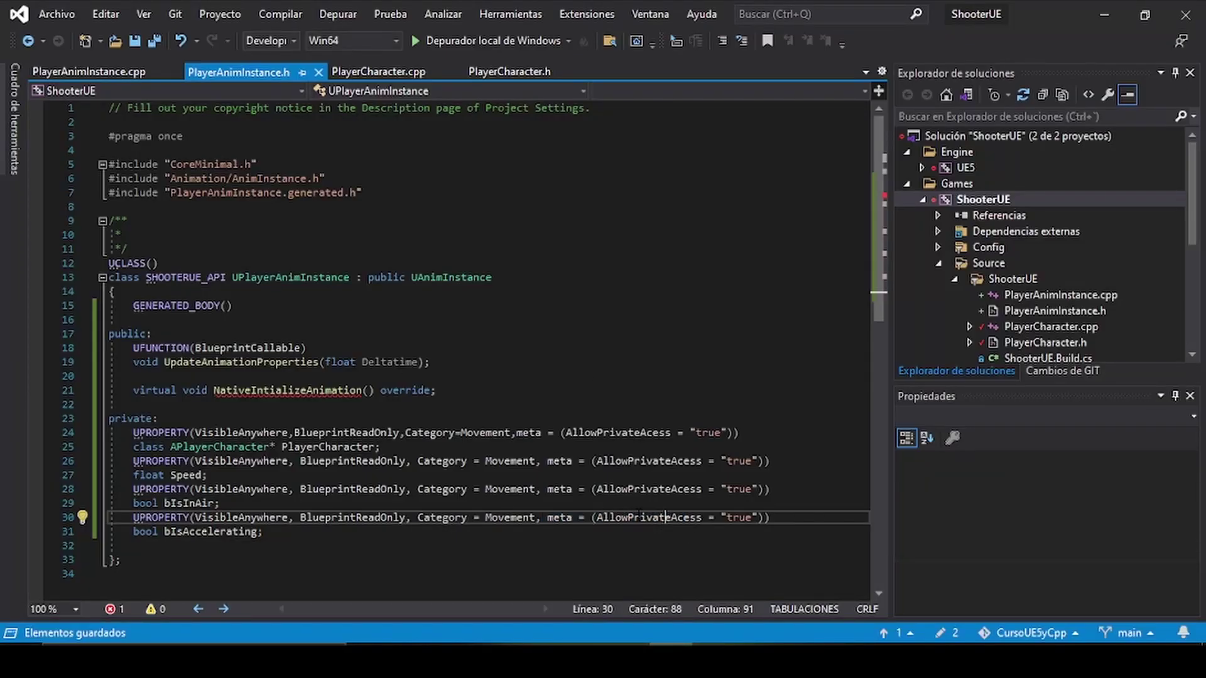
{"action": "mouse_move", "coordinate": [547, 518]}
{"action": "left_mouse_down"}
{"action": "mouse_move", "coordinate": [758, 529]}
{"action": "mouse_move", "coordinate": [762, 515]}
{"action": "left_mouse_up"}
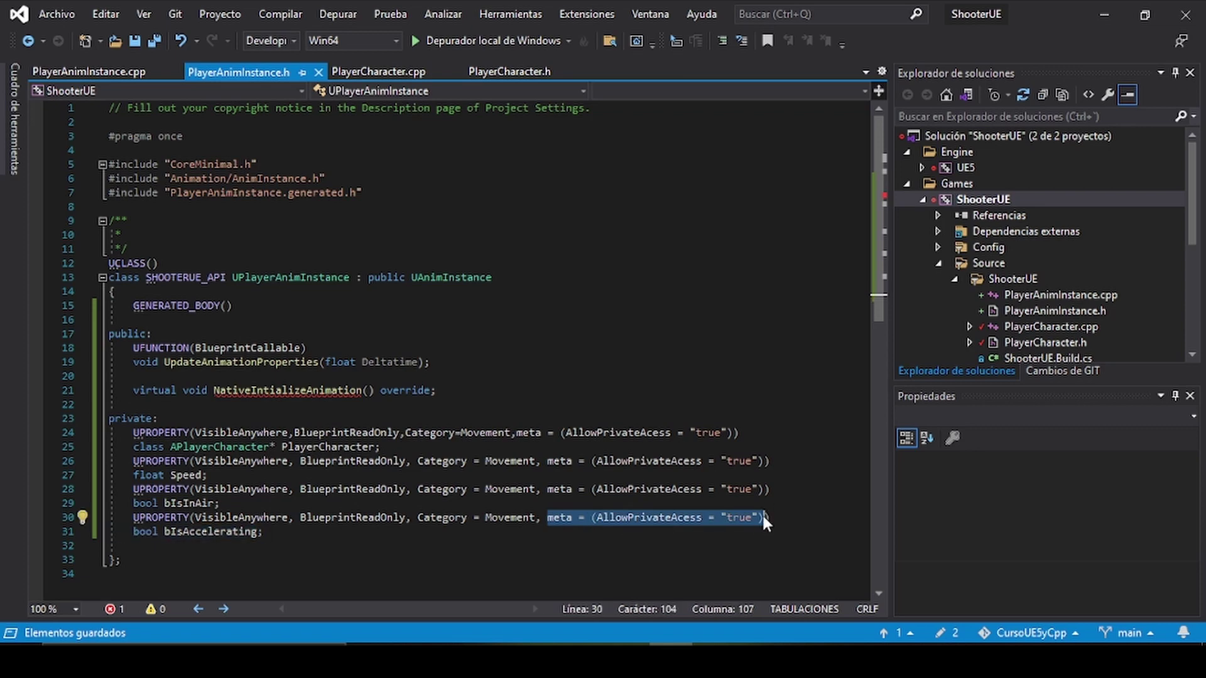
{"action": "key", "text": "ctrl+v"}
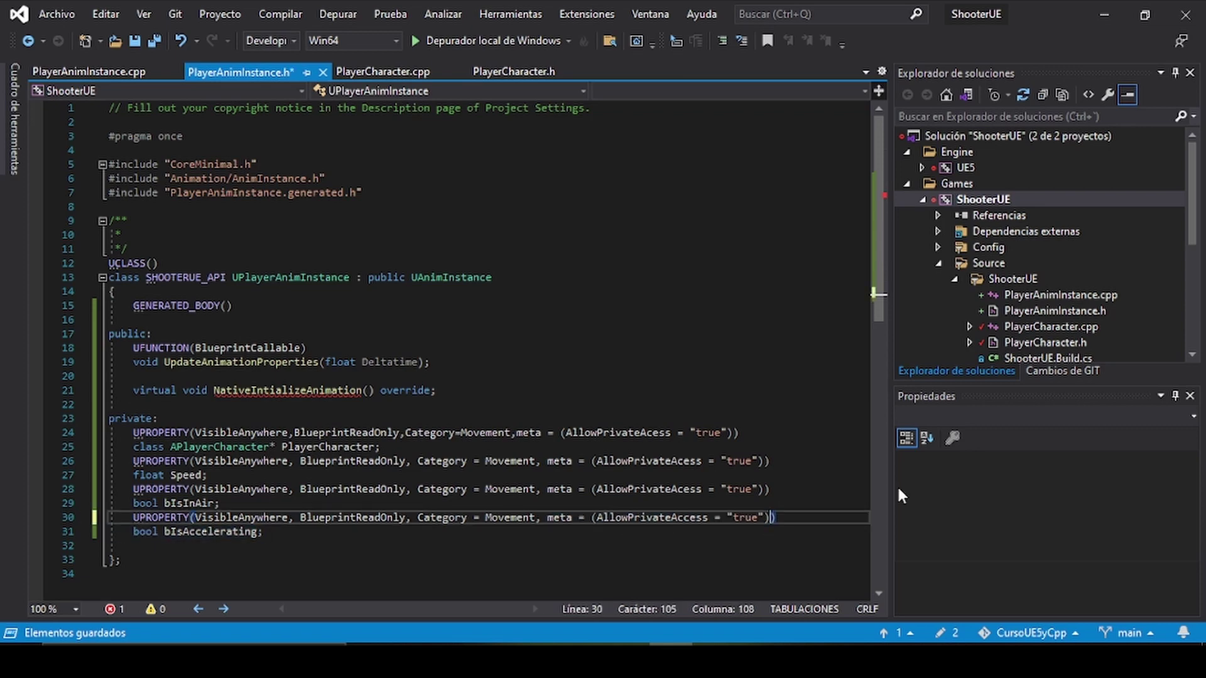
{"action": "left_click_drag", "start_coordinate": [547, 489], "coordinate": [763, 489]}
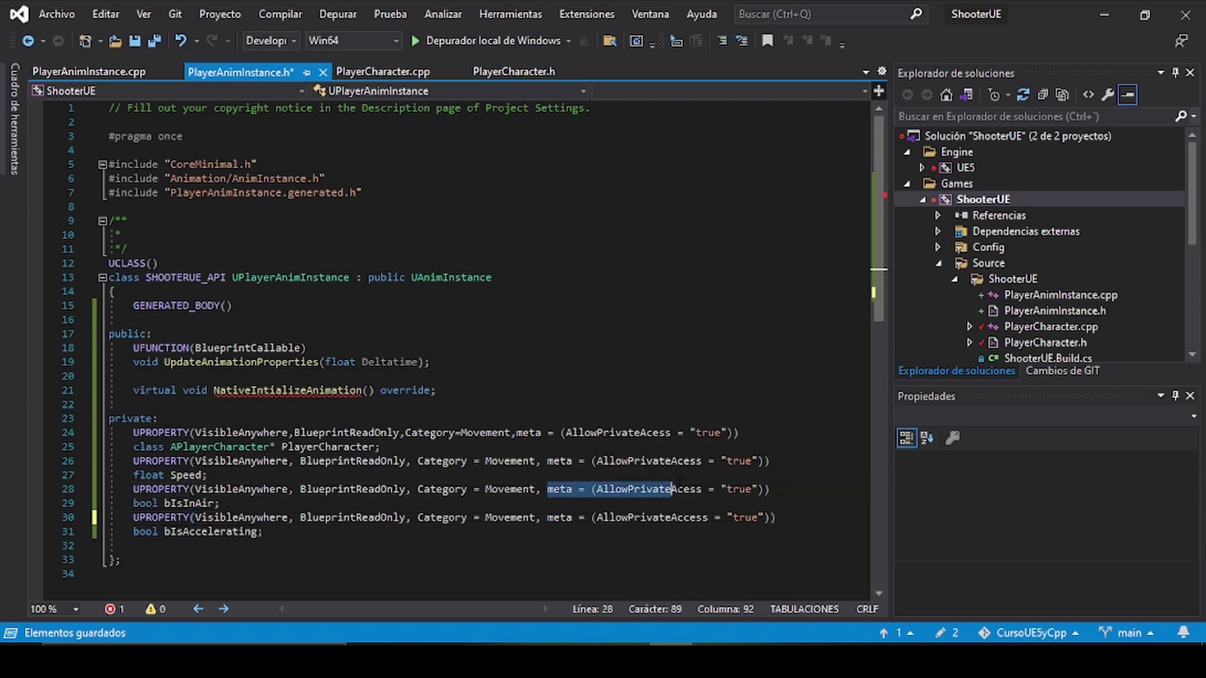
{"action": "key", "text": "ctrl+v"}
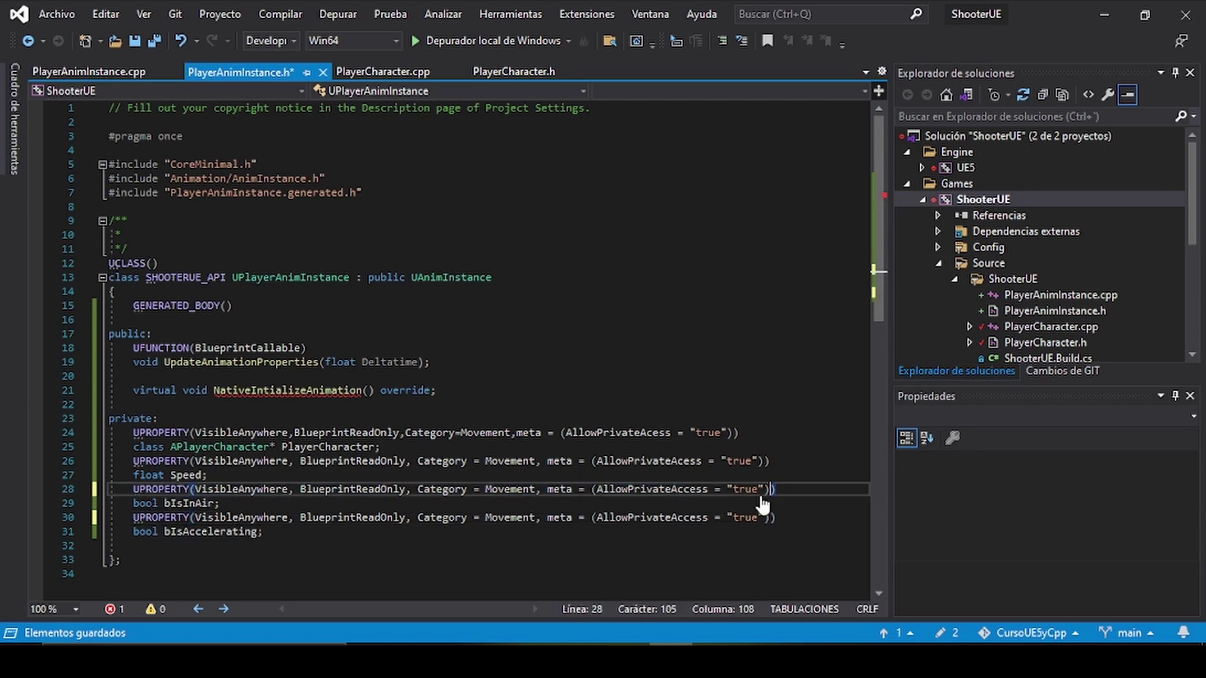
{"action": "left_click_drag", "start_coordinate": [547, 461], "coordinate": [763, 462]}
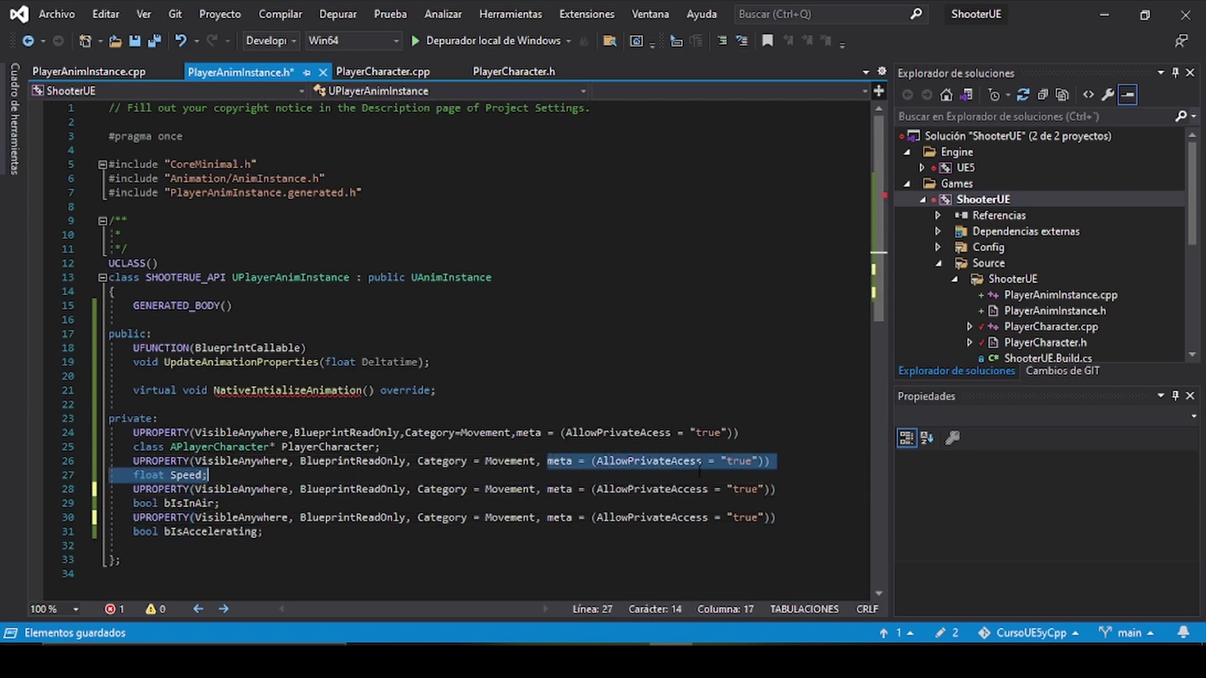
{"action": "key", "text": "ctrl+v"}
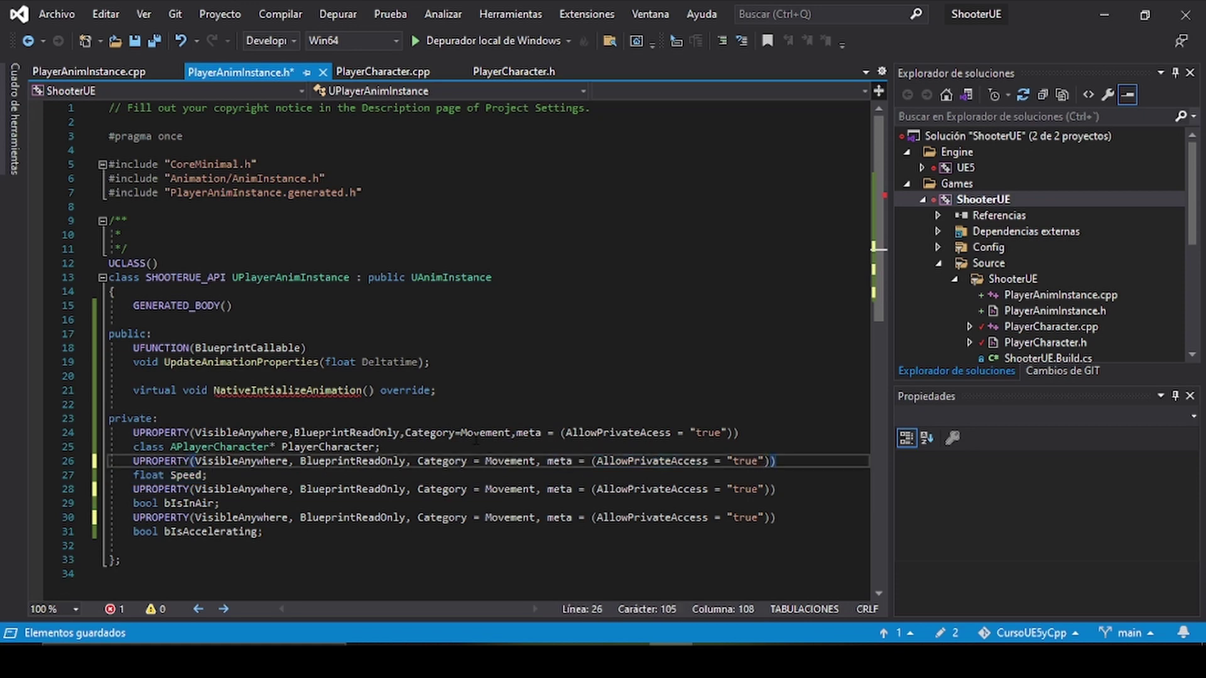
Fix line 24's meta text the same way, save the header and recompile in Unreal.
{"action": "left_click_drag", "start_coordinate": [510, 432], "coordinate": [532, 433]}
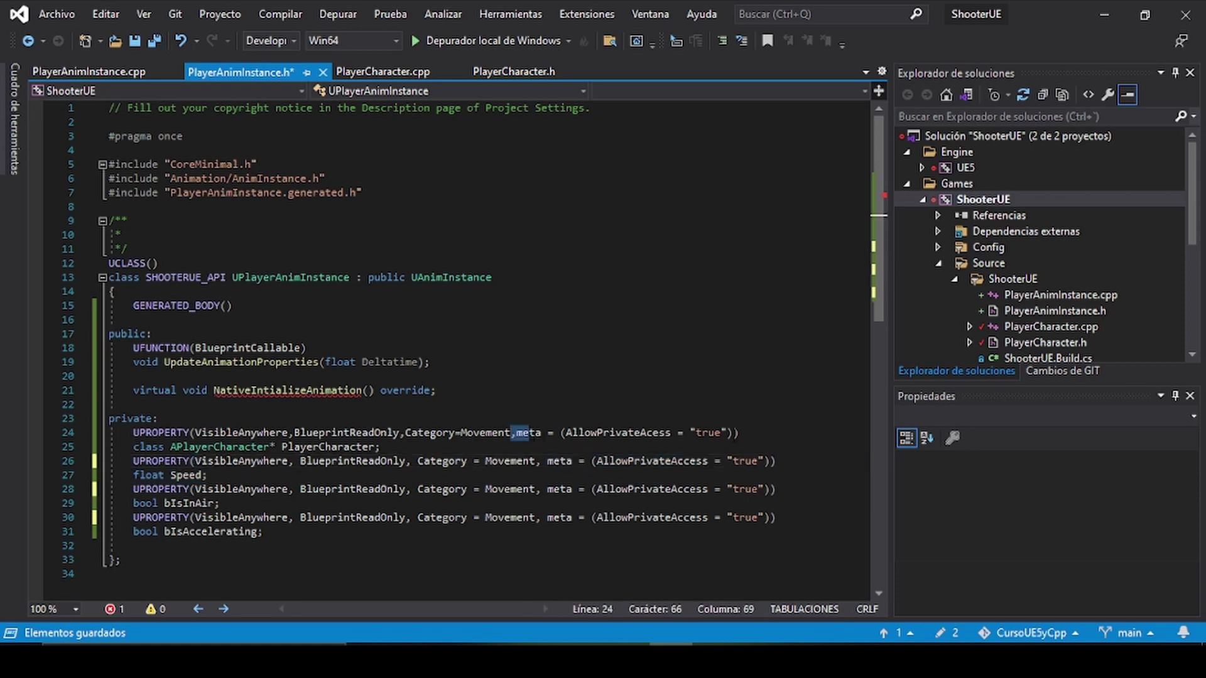
{"action": "left_click_drag", "start_coordinate": [732, 432], "coordinate": [510, 433]}
{"action": "type", "text": "meta = (AllowPrivateAccess = \"true\")"}
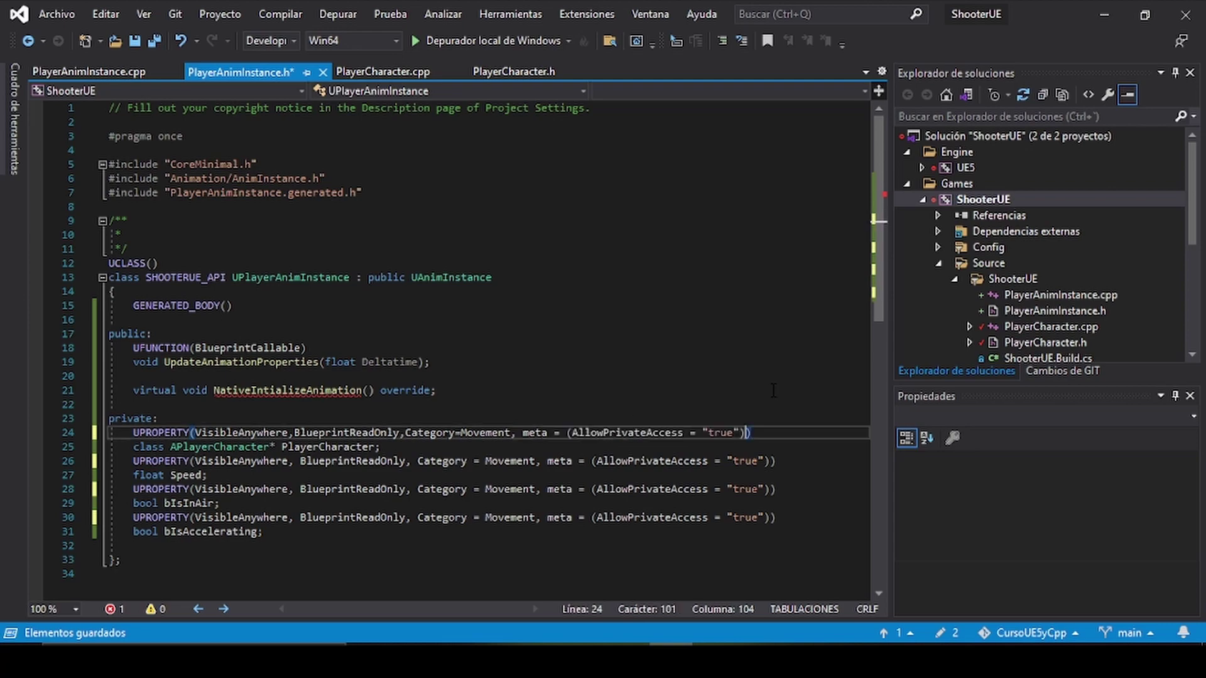
{"action": "key", "text": "ctrl+s"}
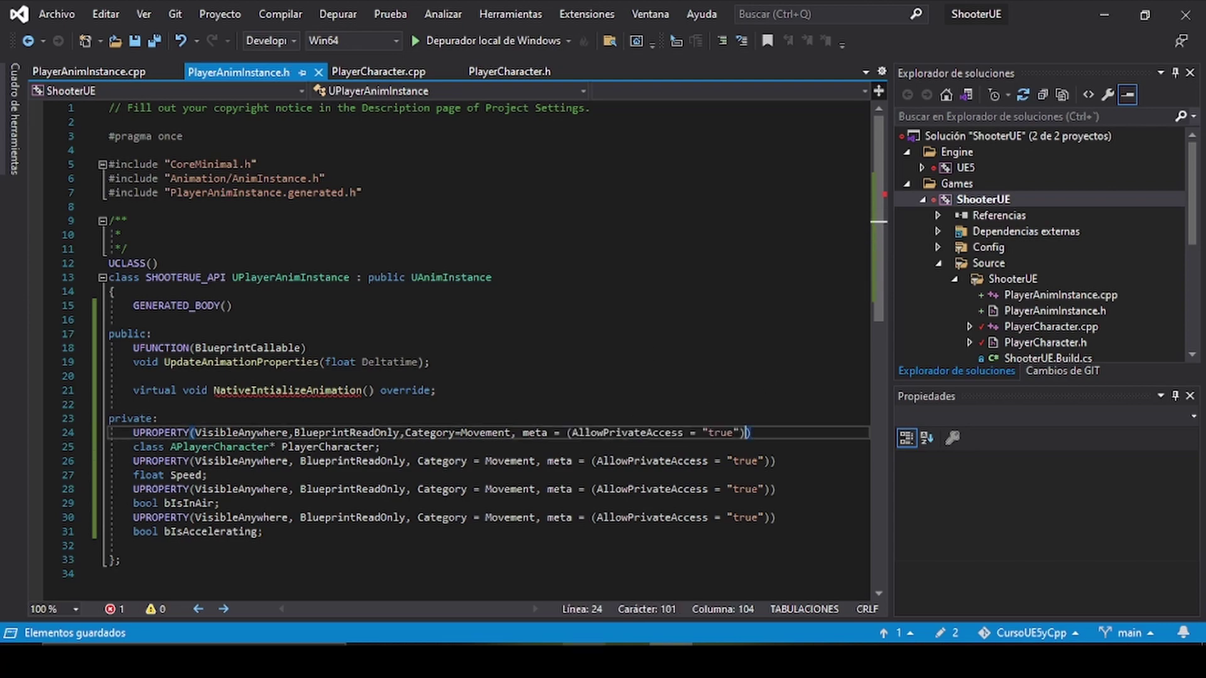
{"action": "key", "text": "alt+Tab"}
{"action": "left_click", "coordinate": [1042, 628]}
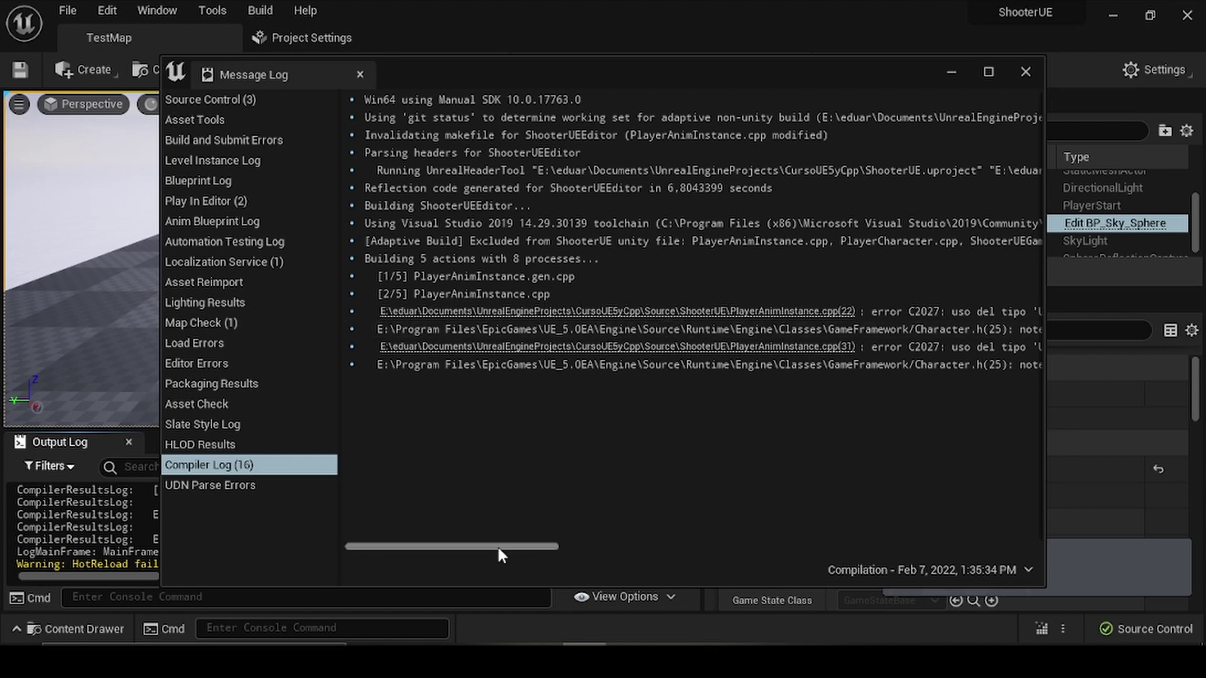
Read the C2027 errors about the undefined UCharacterMovementComponent in the Compiler Log.
{"action": "left_click_drag", "start_coordinate": [496, 544], "coordinate": [650, 545]}
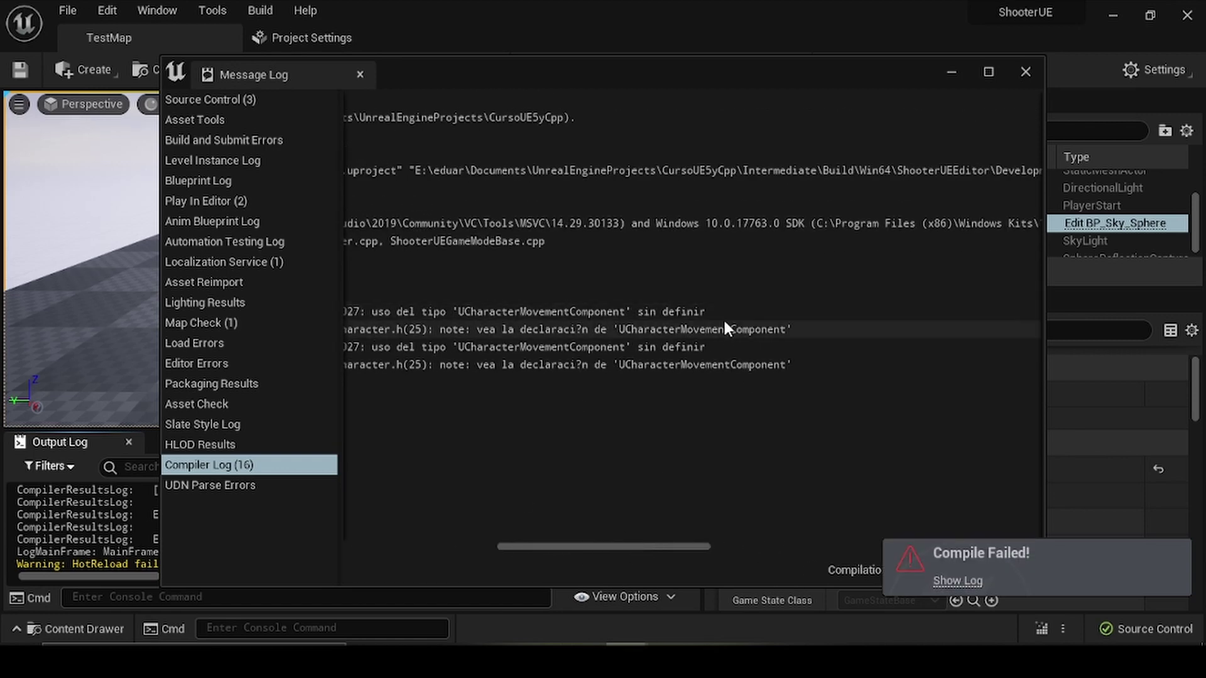
{"action": "left_click", "coordinate": [725, 328]}
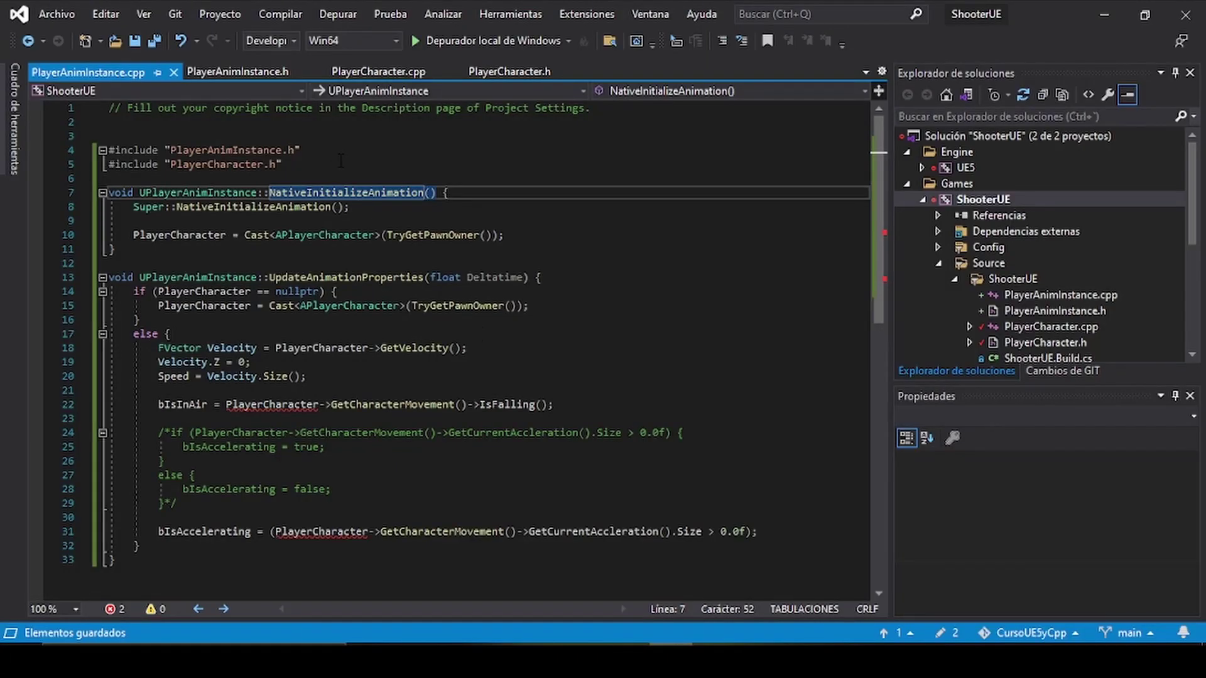
Inspect the GetCharacterMovement calls on lines 22 and 31.
{"action": "left_click", "coordinate": [360, 165]}
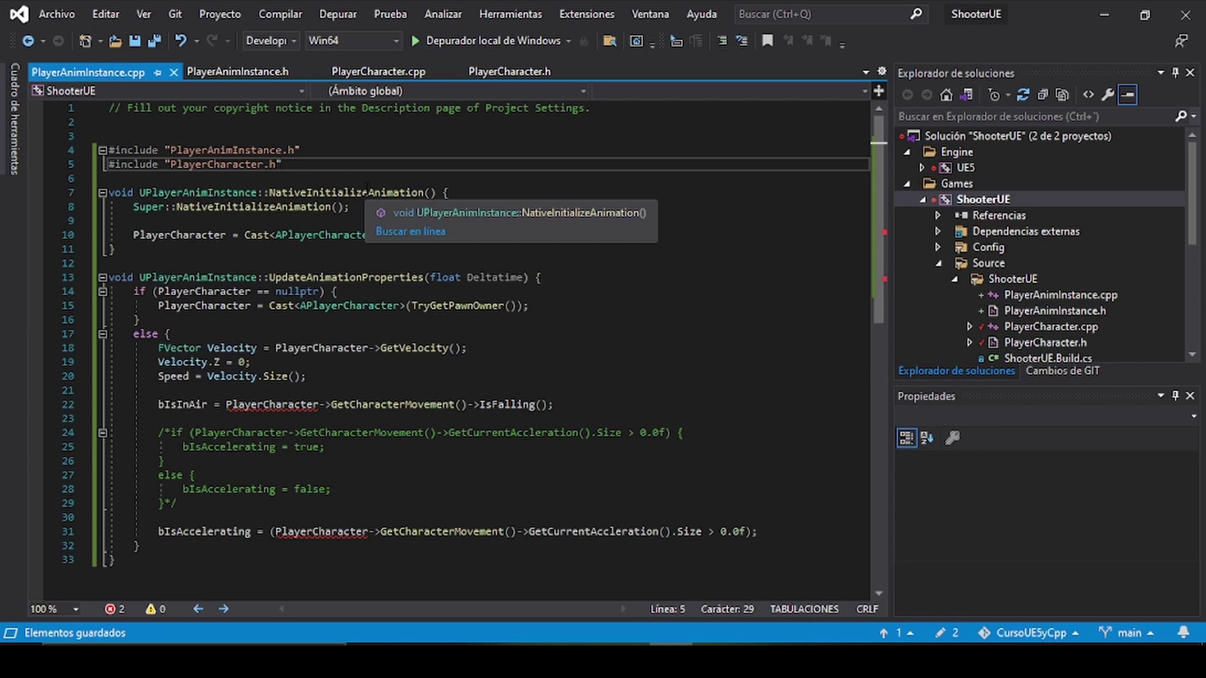
{"action": "left_click", "coordinate": [331, 404]}
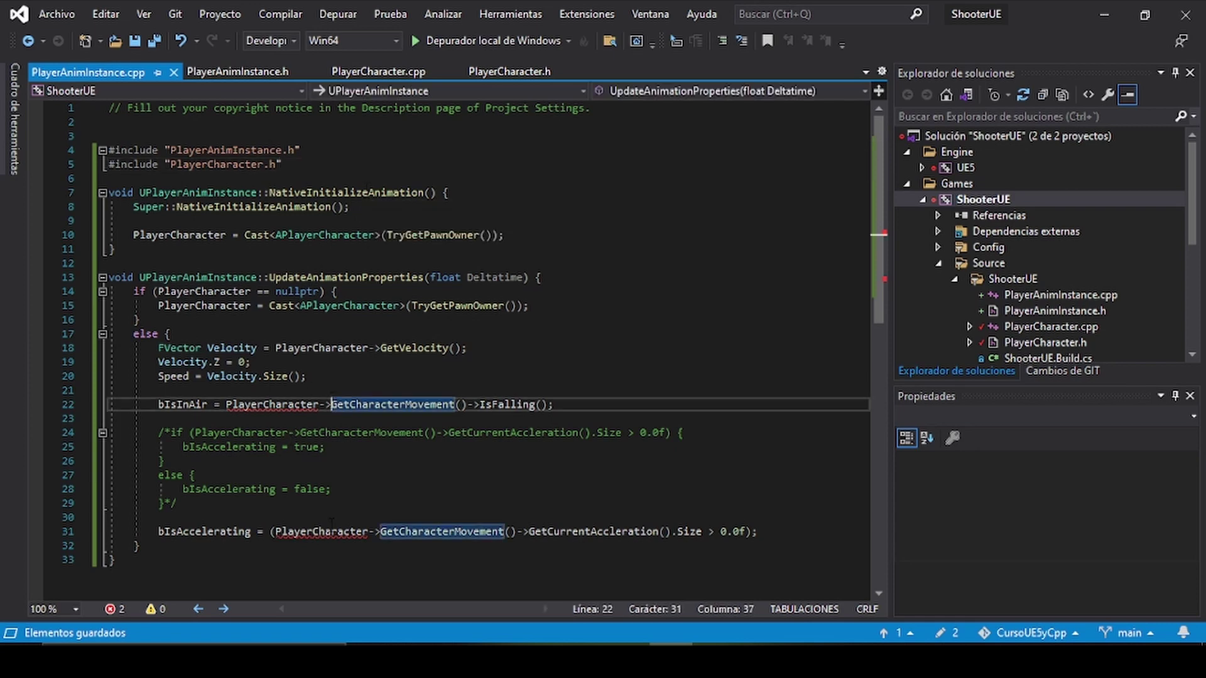
{"action": "left_click", "coordinate": [387, 532]}
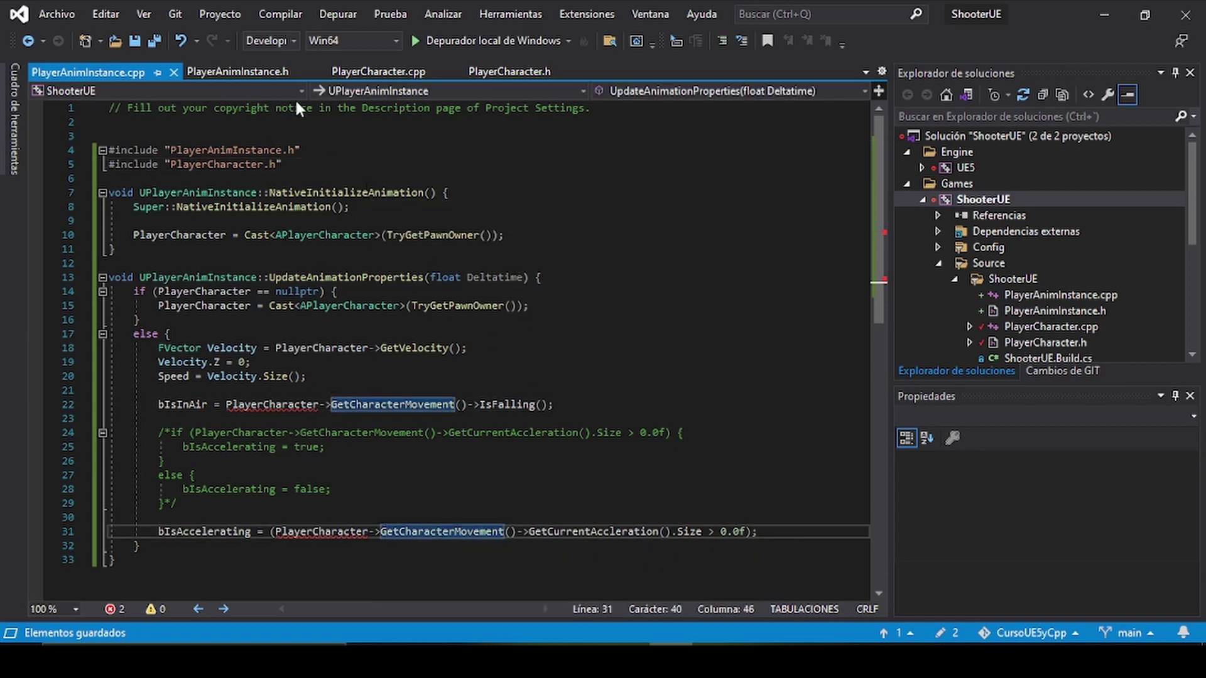
{"action": "left_click", "coordinate": [346, 165]}
Add #include "GameFramework/CharacterMovementComponent.h" after the existing includes and save.
{"action": "key", "text": "Return"}
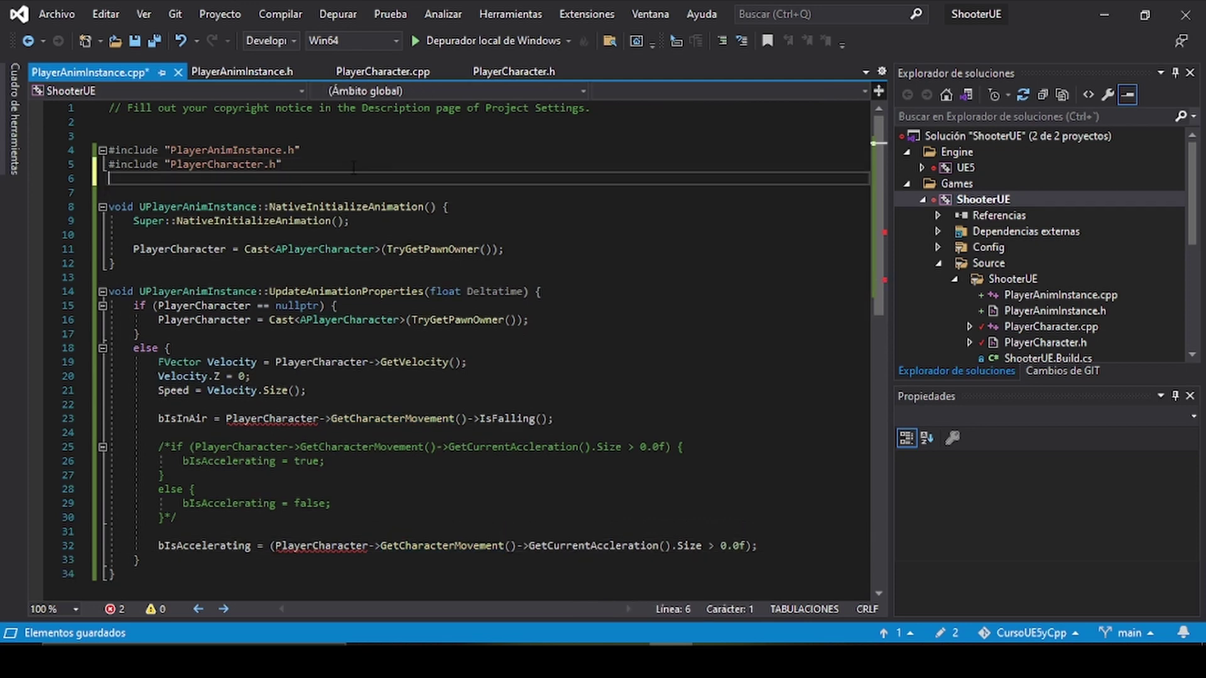
{"action": "type", "text": "#"}
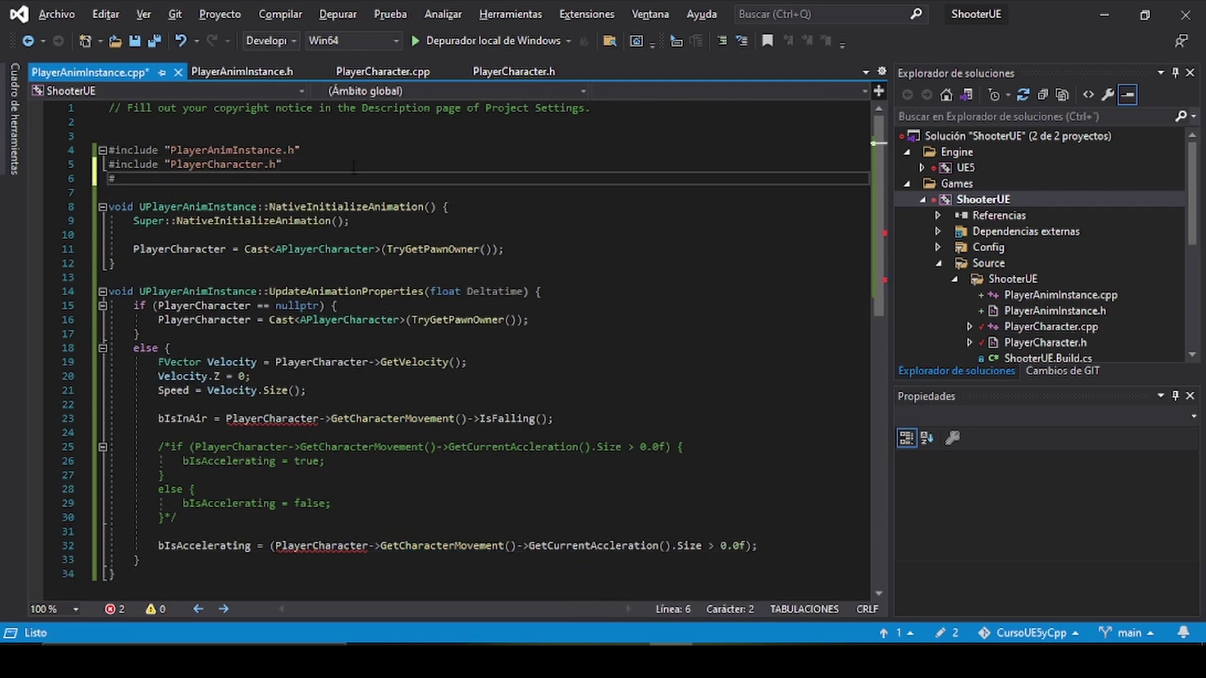
{"action": "type", "text": "inclu"}
{"action": "key", "text": "Tab"}
{"action": "type", "text": "\""}
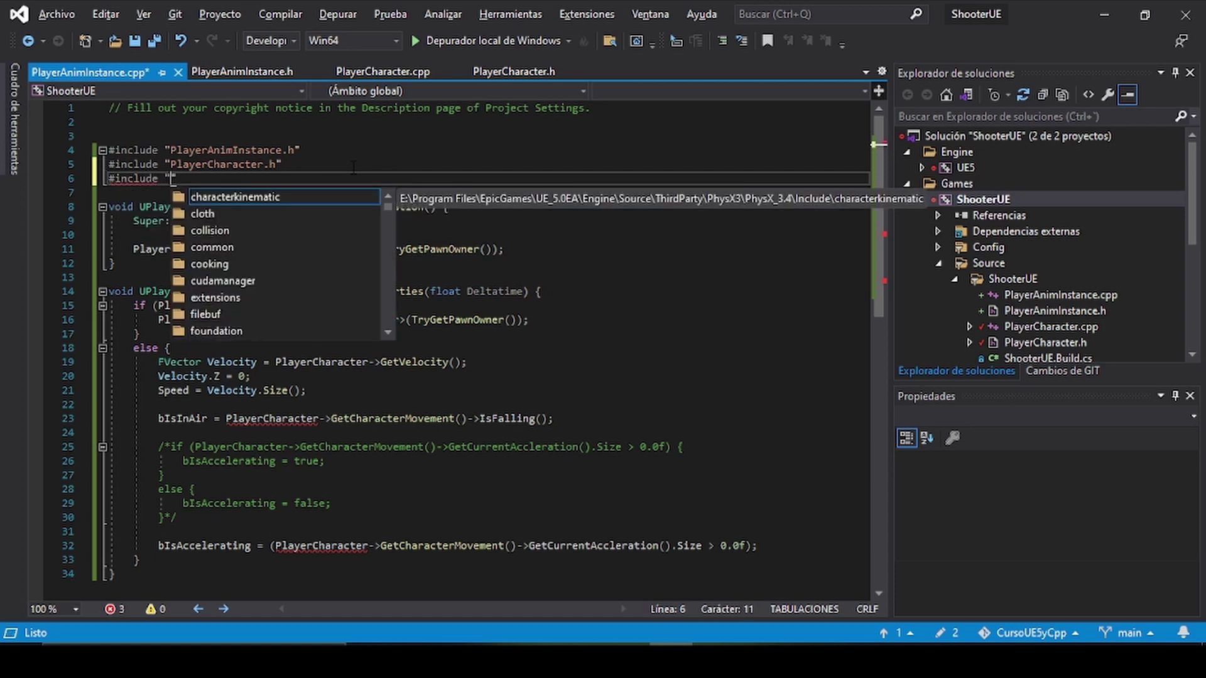
{"action": "type", "text": "Game"}
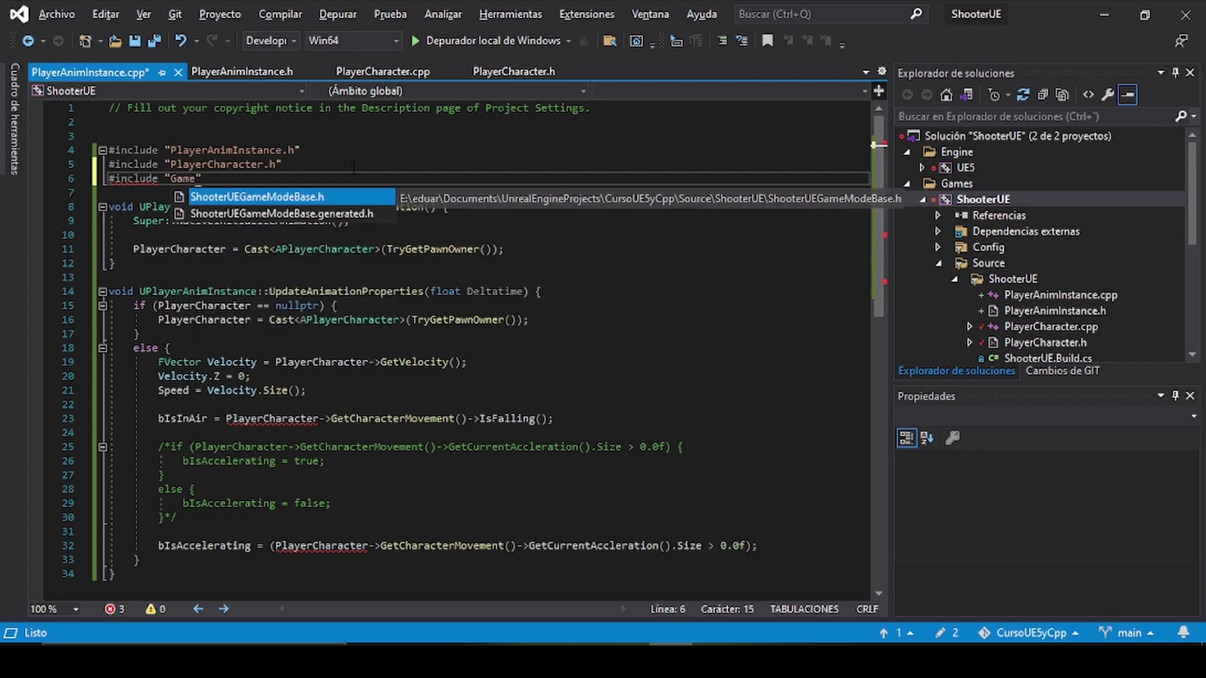
{"action": "type", "text": "Fr"}
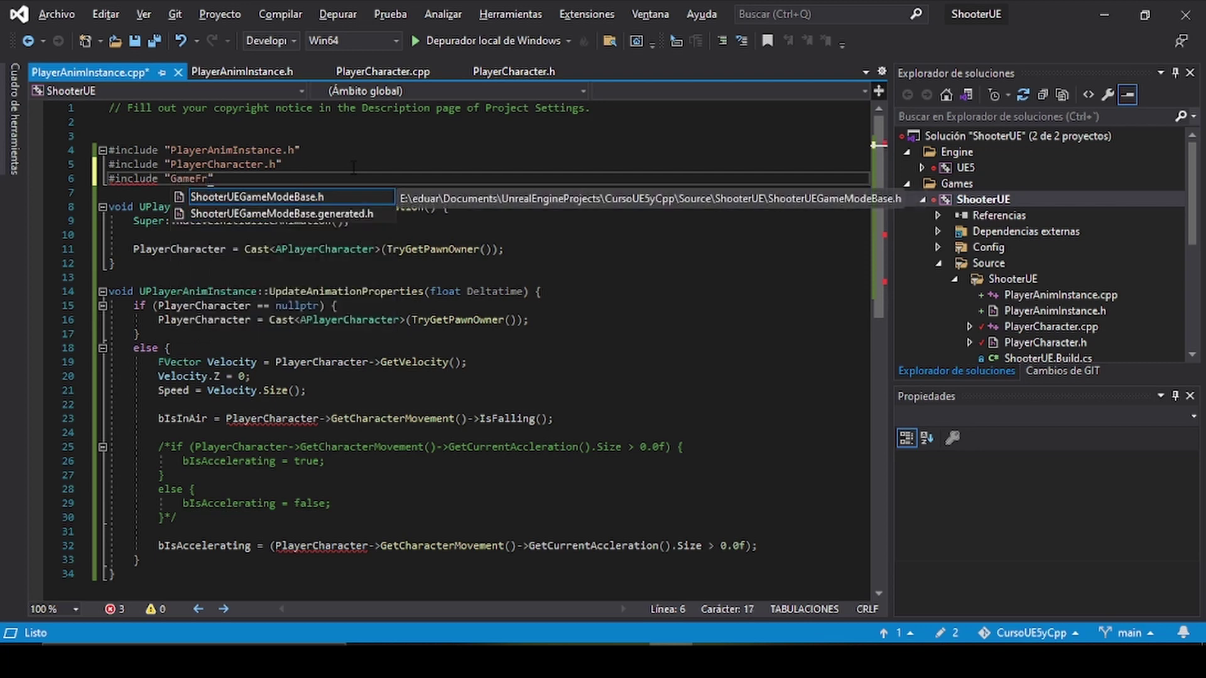
{"action": "type", "text": "a"}
{"action": "type", "text": "mewor"}
{"action": "type", "text": "k/"}
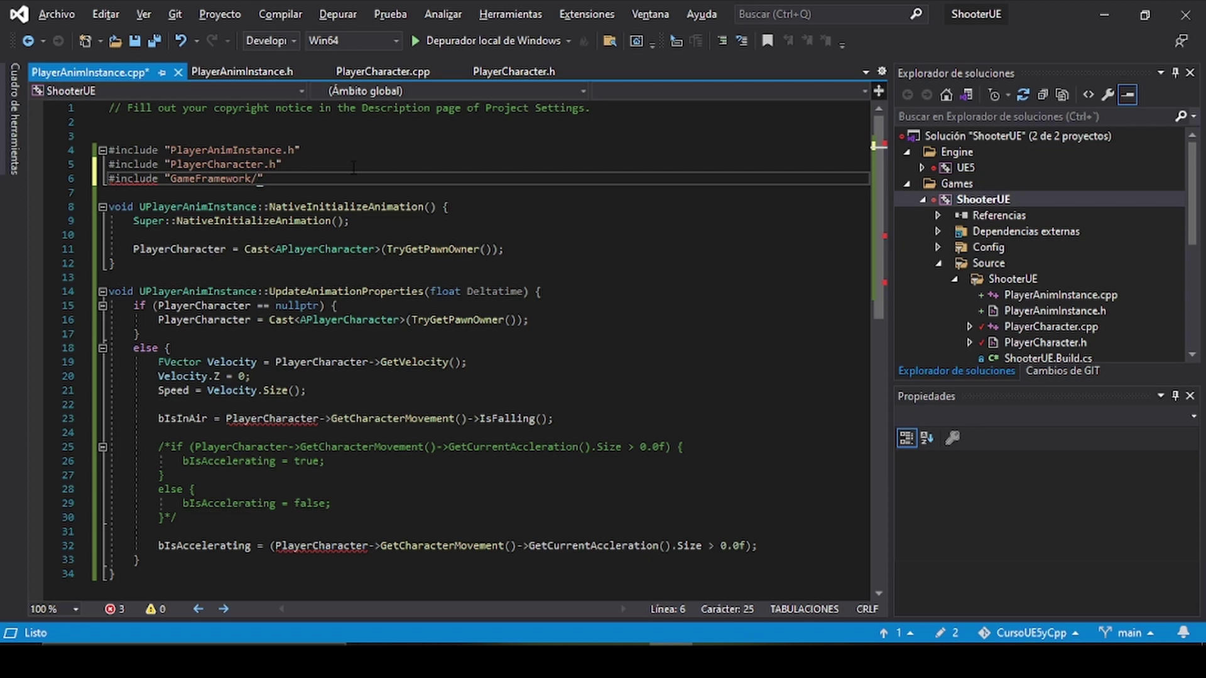
{"action": "type", "text": "Charac"}
{"action": "type", "text": "terMovement"}
{"action": "type", "text": "CO"}
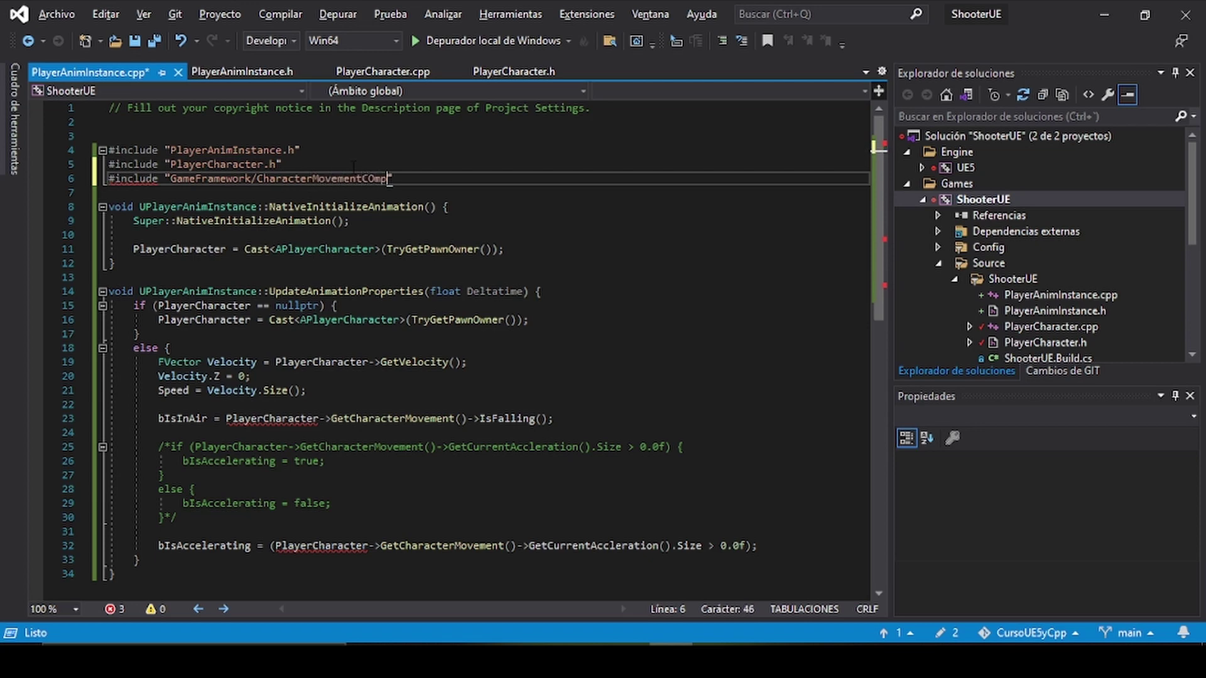
{"action": "key", "text": "BackSpace"}
{"action": "type", "text": "omp"}
{"action": "type", "text": "onent.h"}
{"action": "key", "text": "ctrl+s"}
{"action": "left_click", "coordinate": [175, 187]}
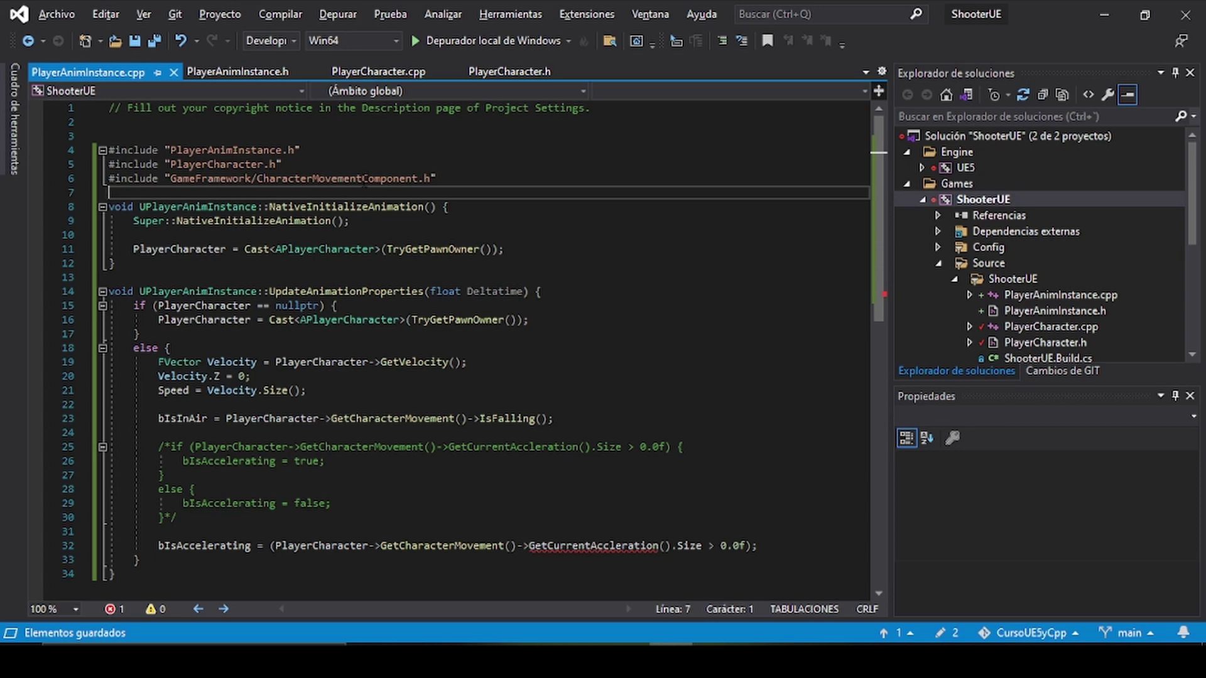
{"action": "left_click", "coordinate": [364, 178]}
Search the web for CharacterMovementComponent and open the UCharacterMovementComponent documentation page.
{"action": "double_click", "coordinate": [361, 178]}
{"action": "key", "text": "ctrl+c"}
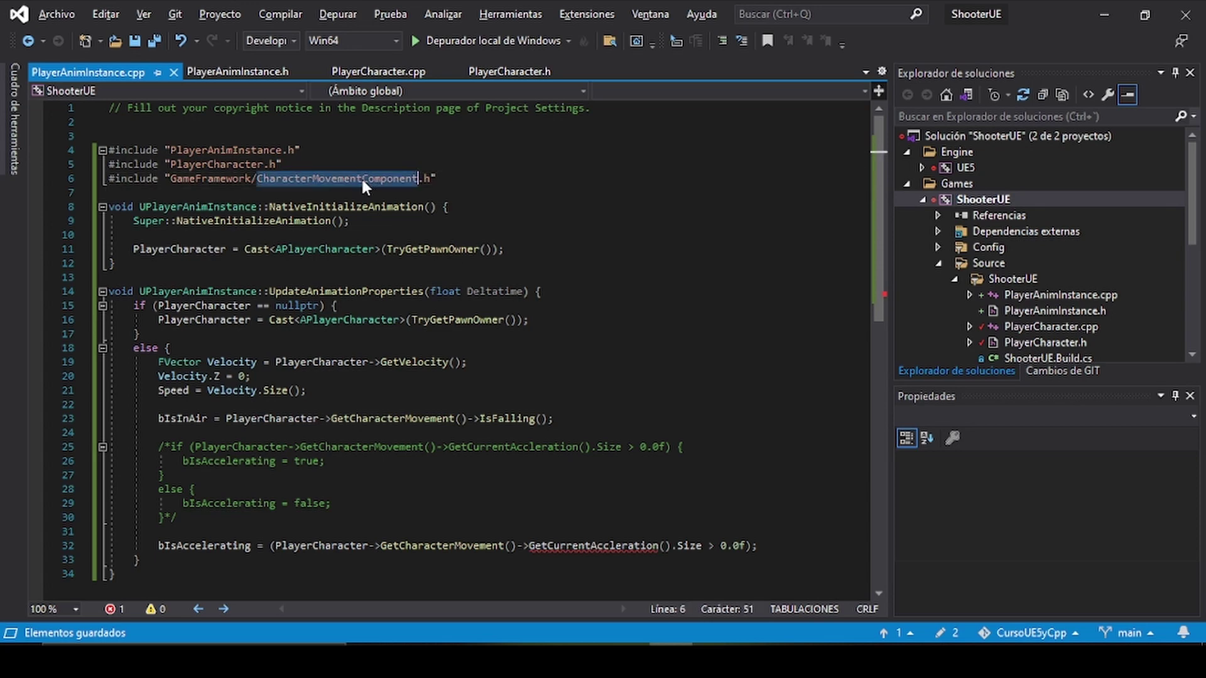
{"action": "key", "text": "alt+Tab"}
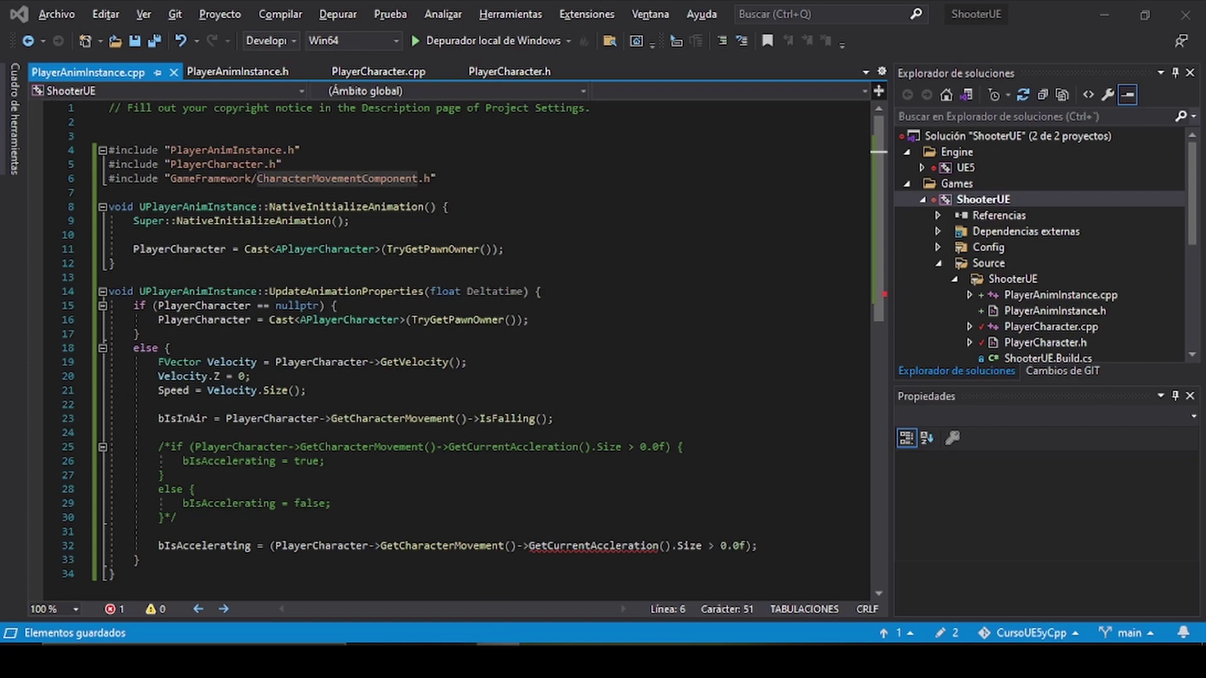
{"action": "key", "text": "ctrl+l"}
{"action": "key", "text": "ctrl+v"}
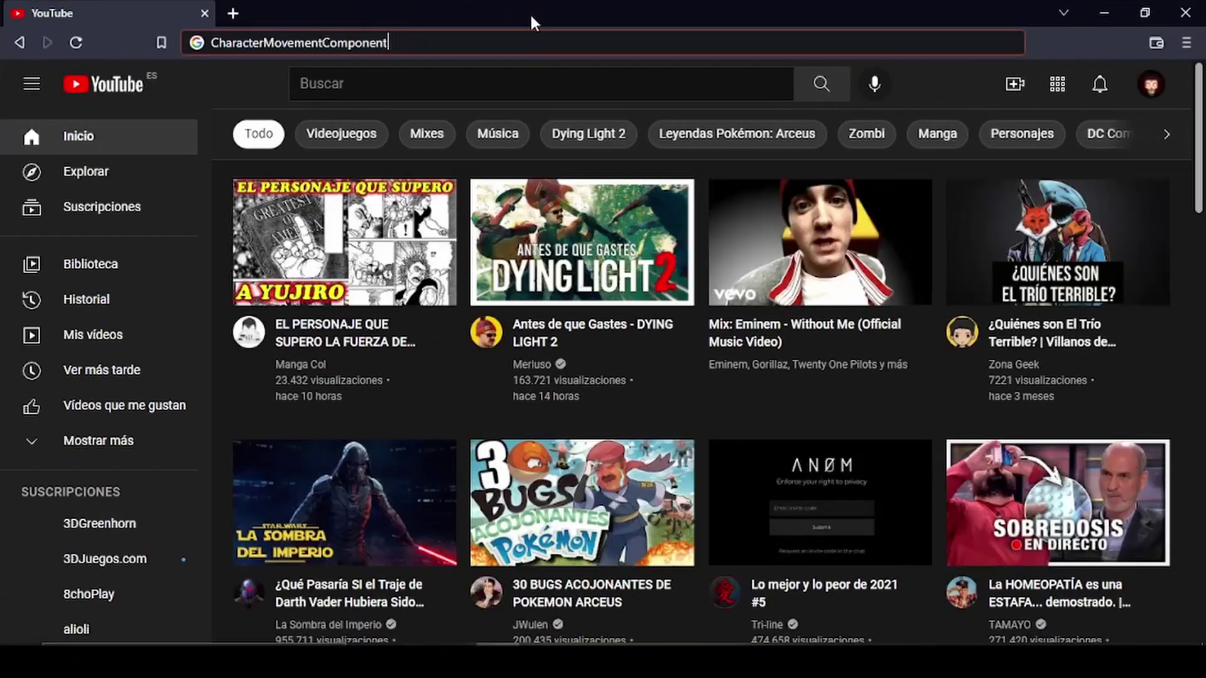
{"action": "key", "text": "Return"}
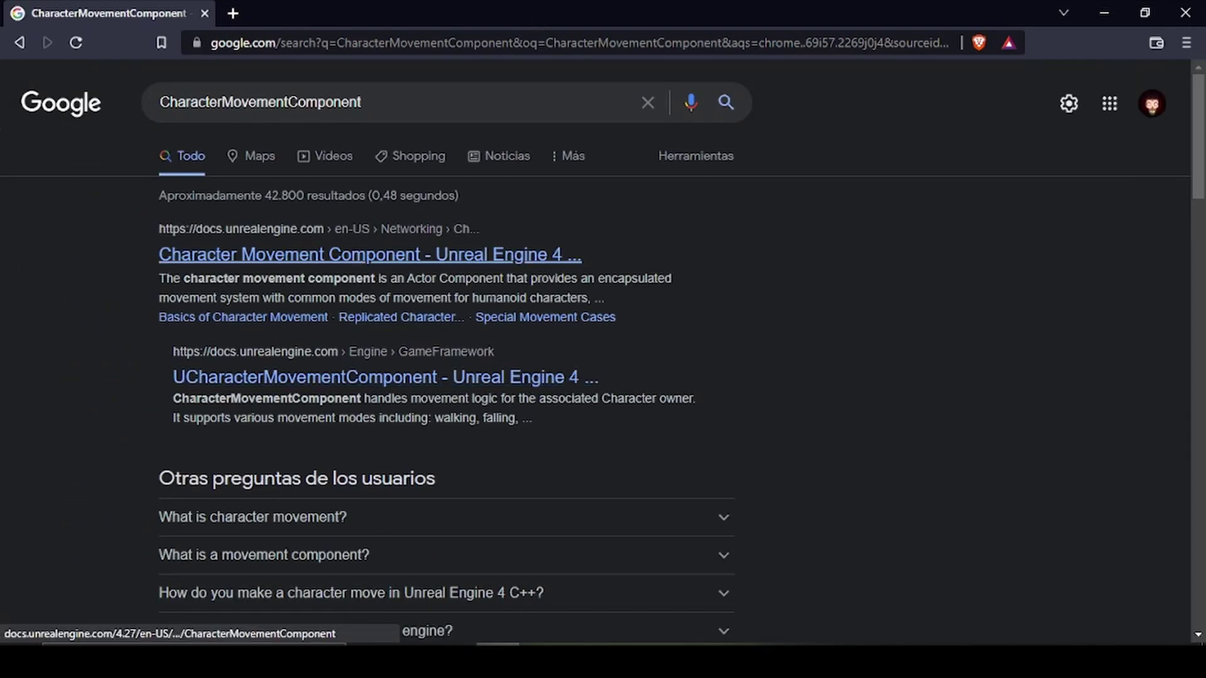
{"action": "left_click", "coordinate": [370, 384]}
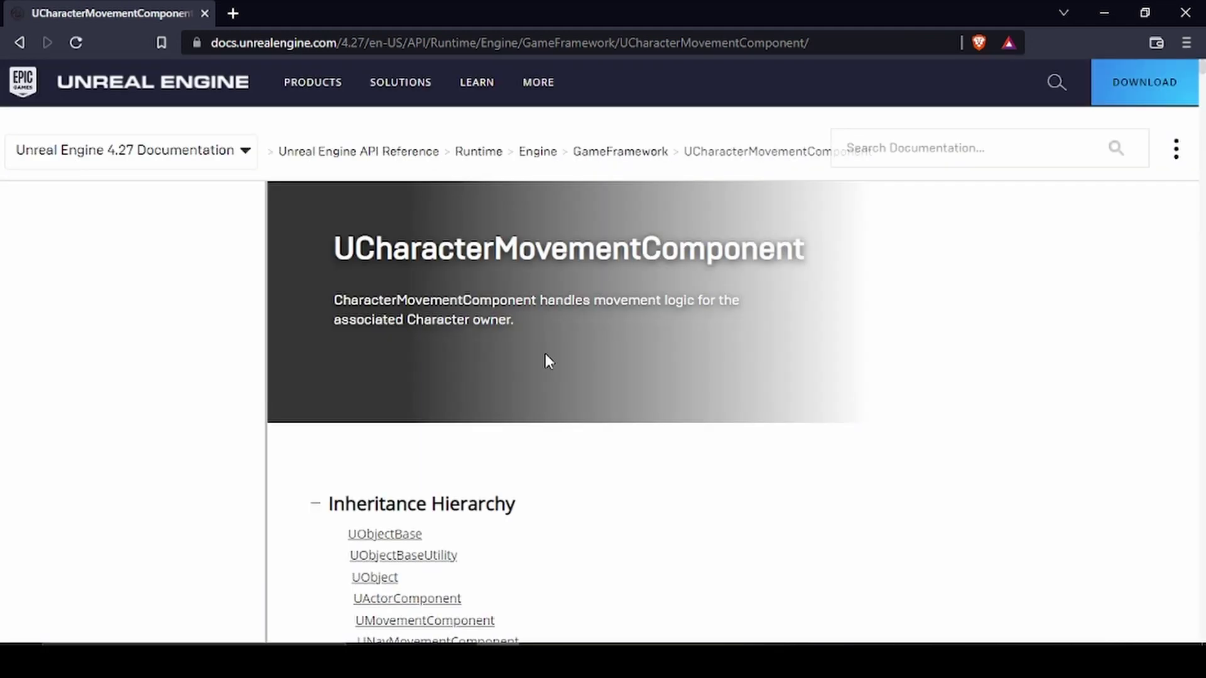
Copy the documented GameFramework/CharacterMovementComponent.h include onto line 6 in Visual Studio.
{"action": "scroll", "coordinate": [545, 353], "scroll_direction": "down", "scroll_amount": 8}
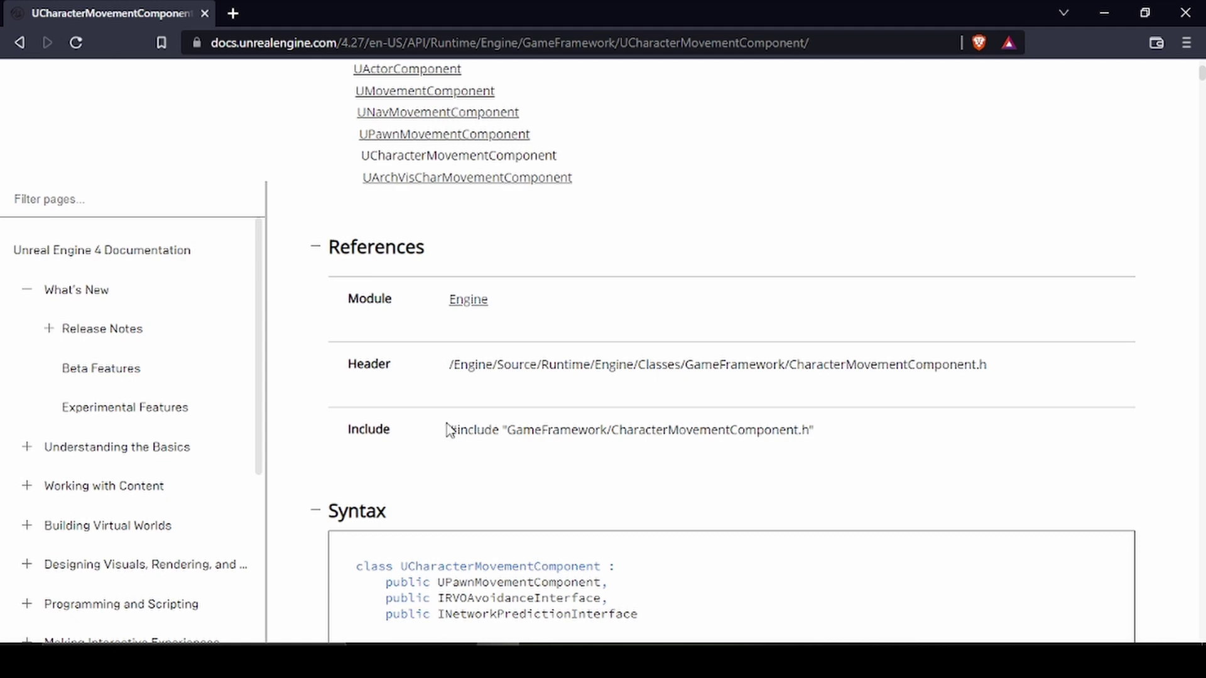
{"action": "left_click_drag", "start_coordinate": [449, 430], "coordinate": [837, 434]}
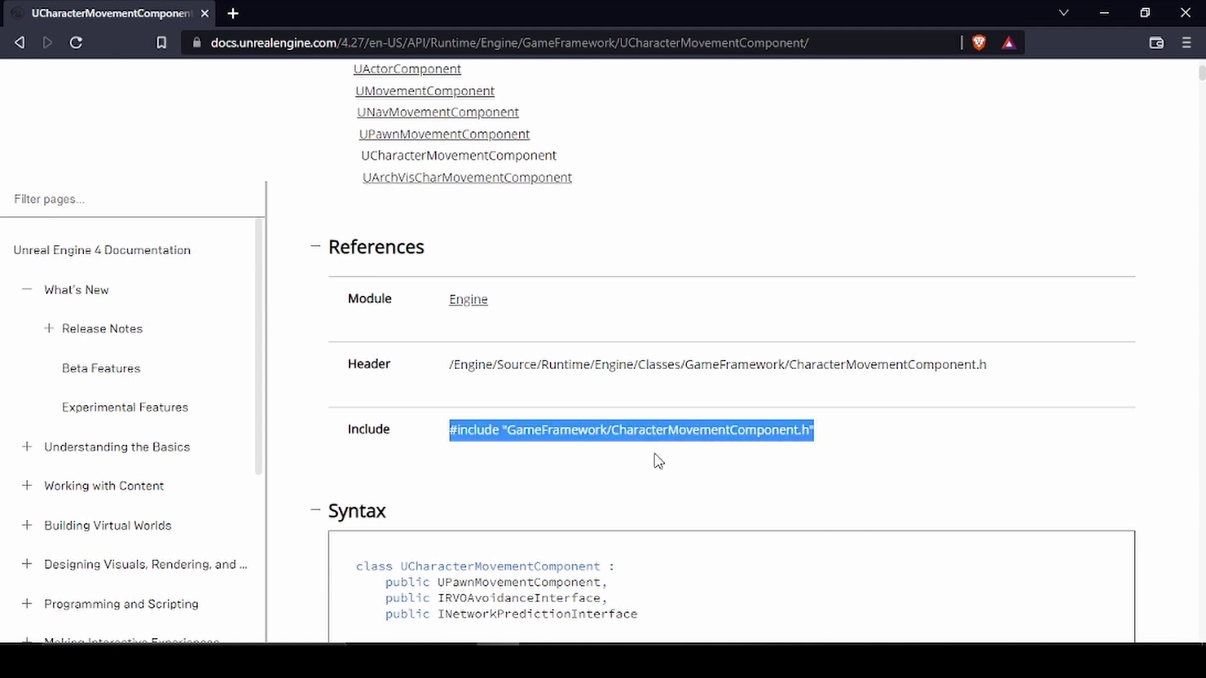
{"action": "right_click", "coordinate": [687, 439]}
{"action": "left_click", "coordinate": [735, 452]}
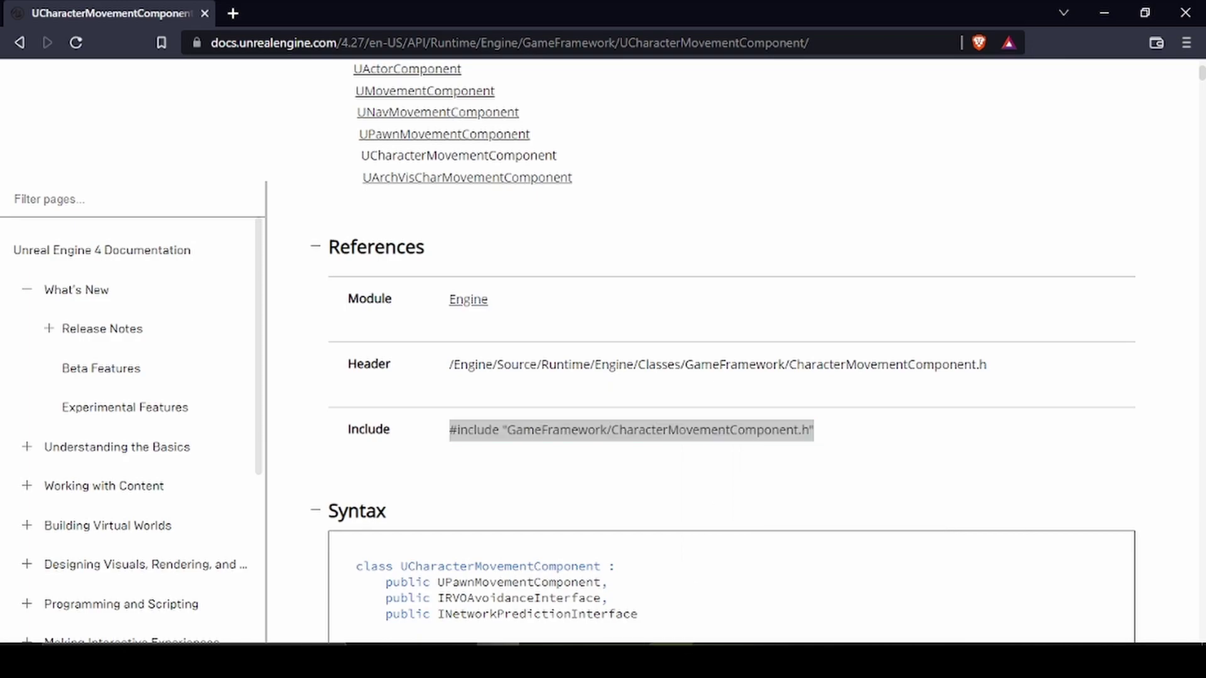
{"action": "key", "text": "alt+Tab"}
{"action": "type", "text": "#include \"GameFramework/CharacterMovementComponent.h\""}
{"action": "left_click_drag", "start_coordinate": [473, 180], "coordinate": [73, 188]}
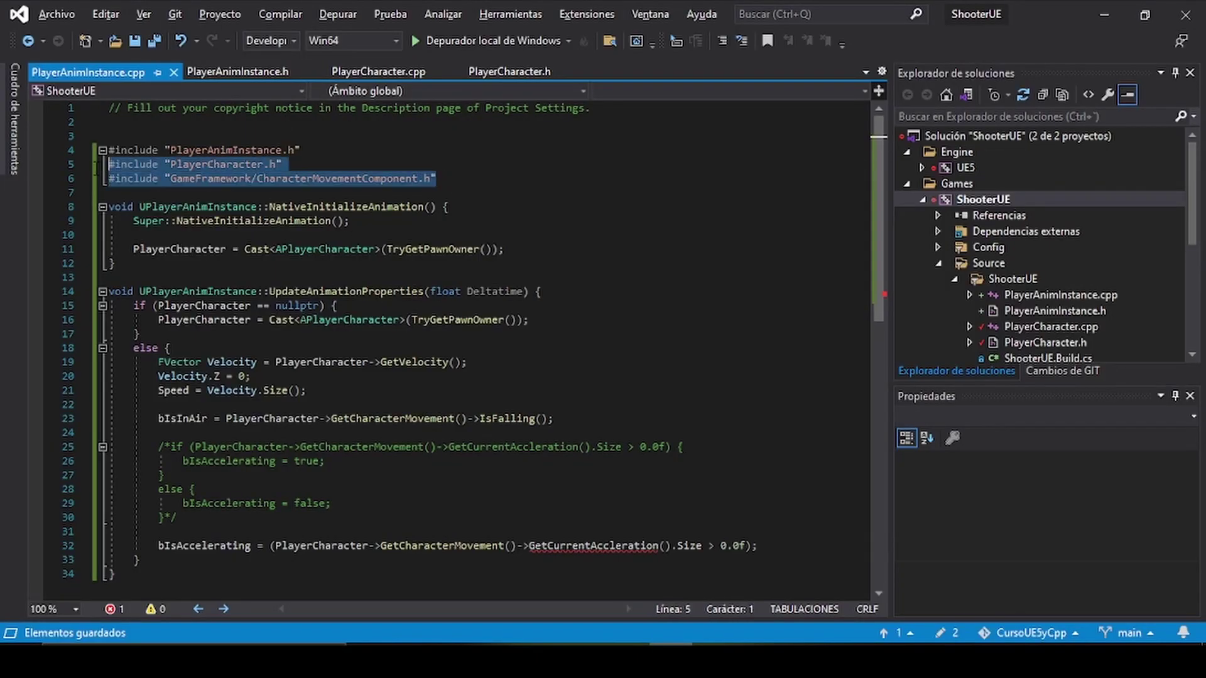
{"action": "key", "text": "End"}
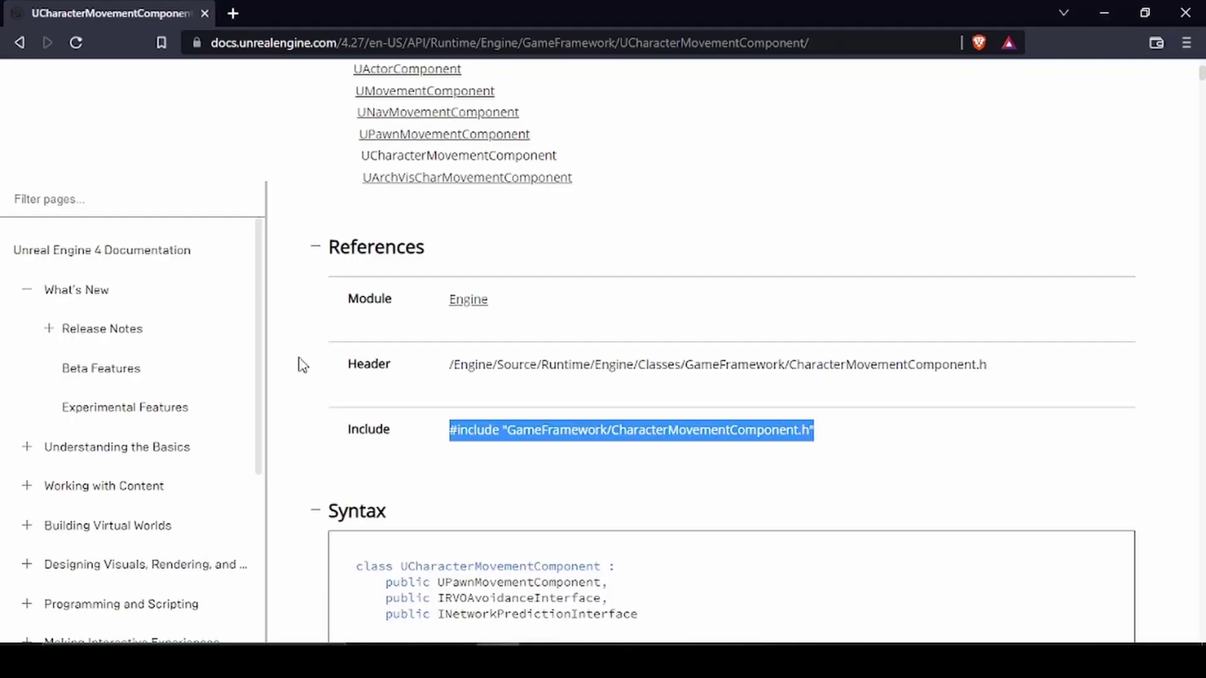
Scroll the documentation through Syntax, Remarks and Variables, then back to the top.
{"action": "key", "text": "alt+Tab"}
{"action": "left_click", "coordinate": [566, 321]}
{"action": "scroll", "coordinate": [702, 463], "scroll_direction": "down", "scroll_amount": 6}
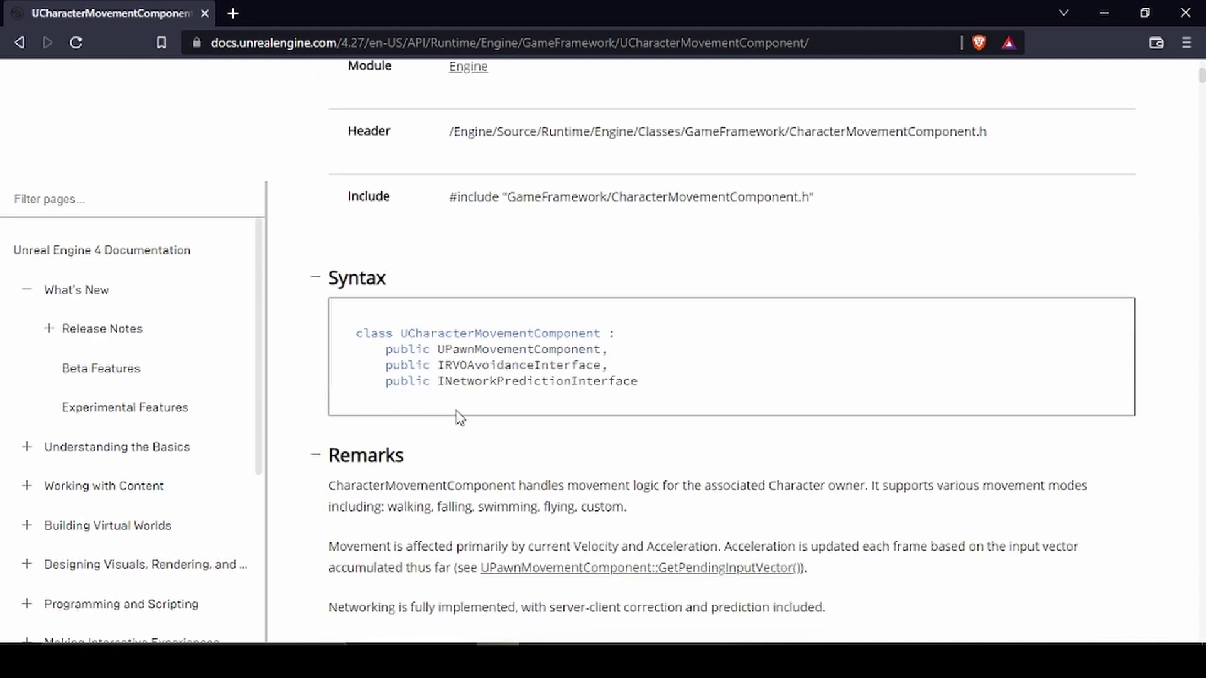
{"action": "scroll", "coordinate": [712, 465], "scroll_direction": "down", "scroll_amount": 9}
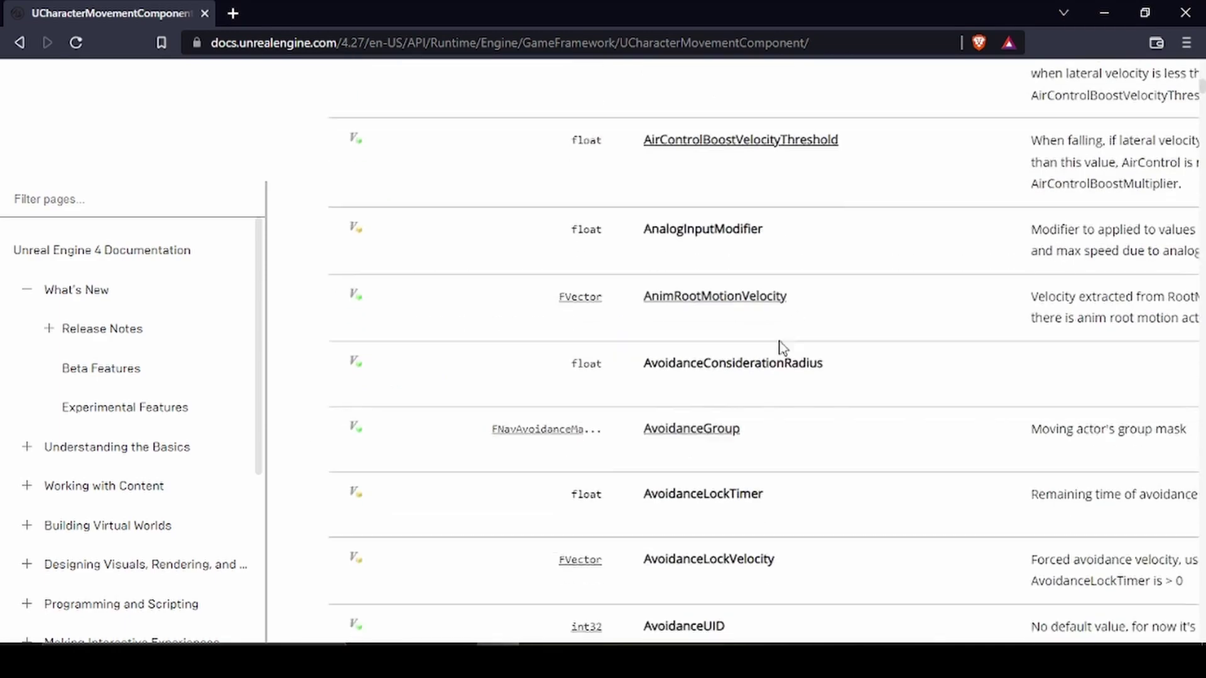
{"action": "scroll", "coordinate": [780, 347], "scroll_direction": "down", "scroll_amount": 6}
{"action": "scroll", "coordinate": [673, 374], "scroll_direction": "up", "scroll_amount": 10}
{"action": "scroll", "coordinate": [671, 373], "scroll_direction": "up", "scroll_amount": 5}
{"action": "scroll", "coordinate": [682, 403], "scroll_direction": "up", "scroll_amount": 5}
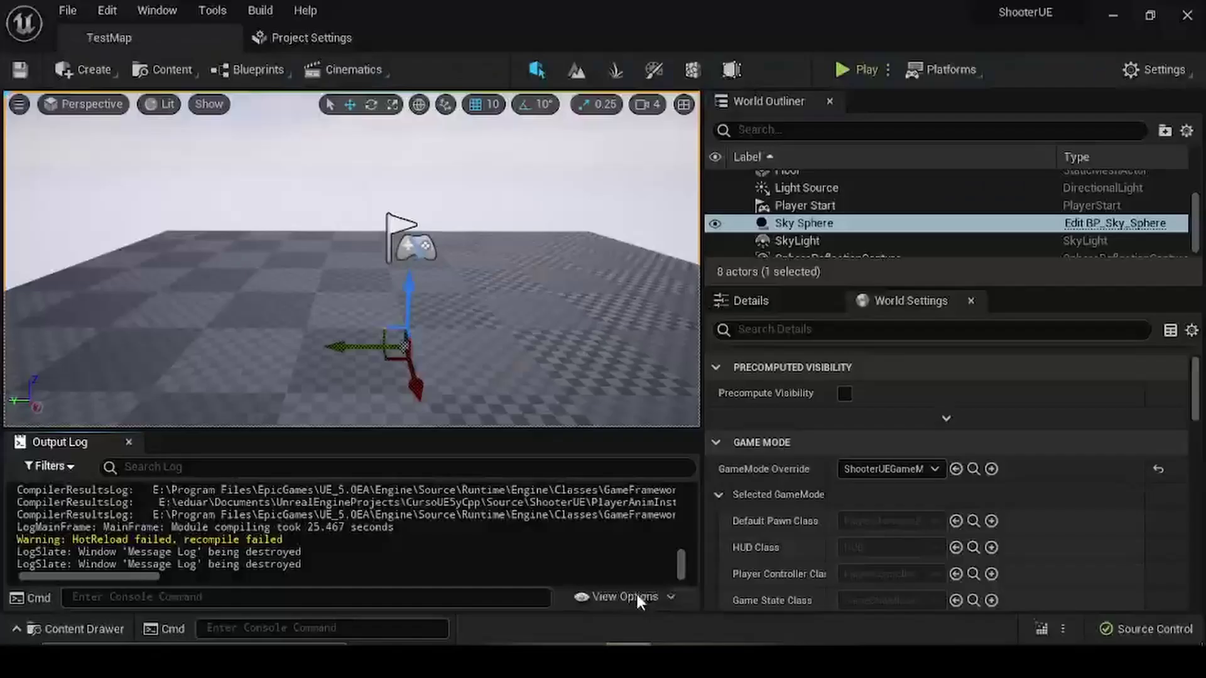
Back in Unreal Editor, find PlayerAnimInstance under C++ Classes/ShooterUE and check its actions.
{"action": "left_click", "coordinate": [665, 659]}
{"action": "key", "text": "alt+Tab"}
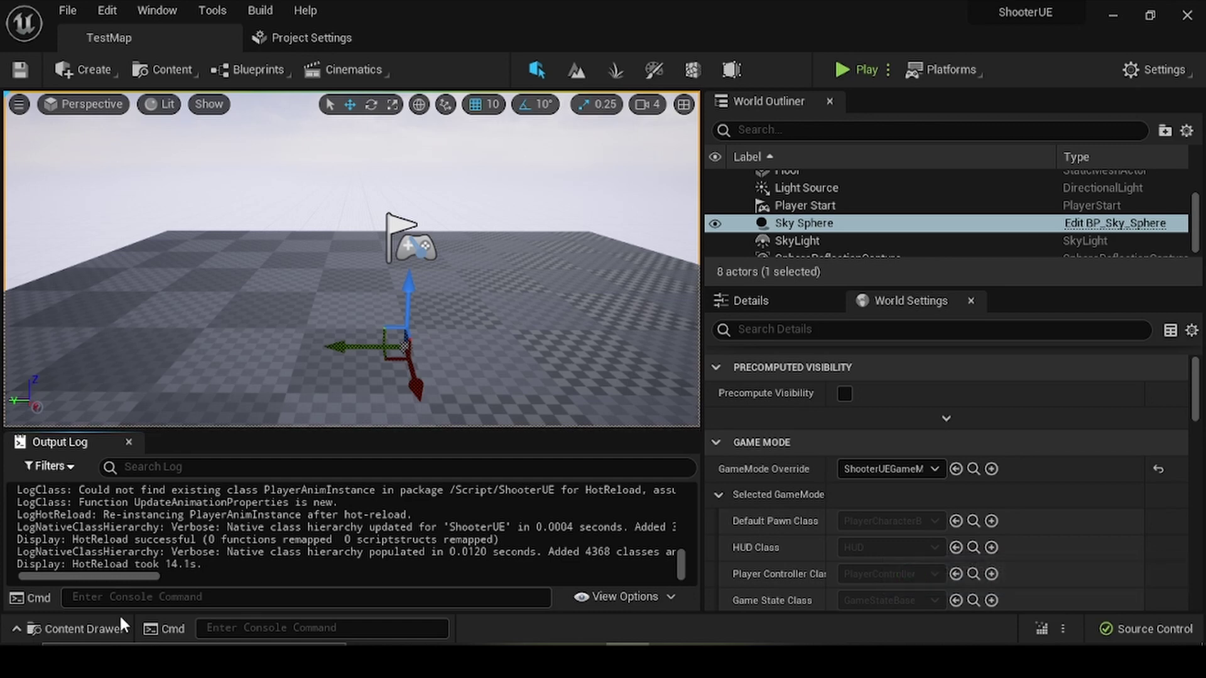
{"action": "left_click", "coordinate": [69, 629]}
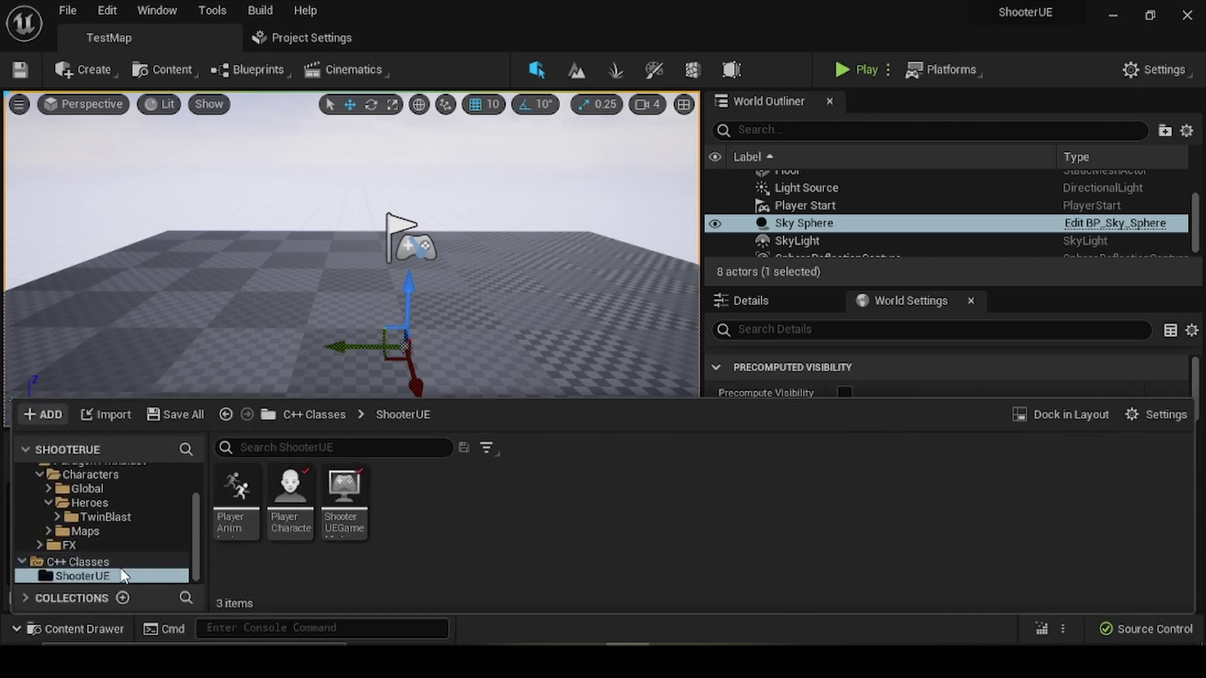
{"action": "left_click", "coordinate": [247, 496]}
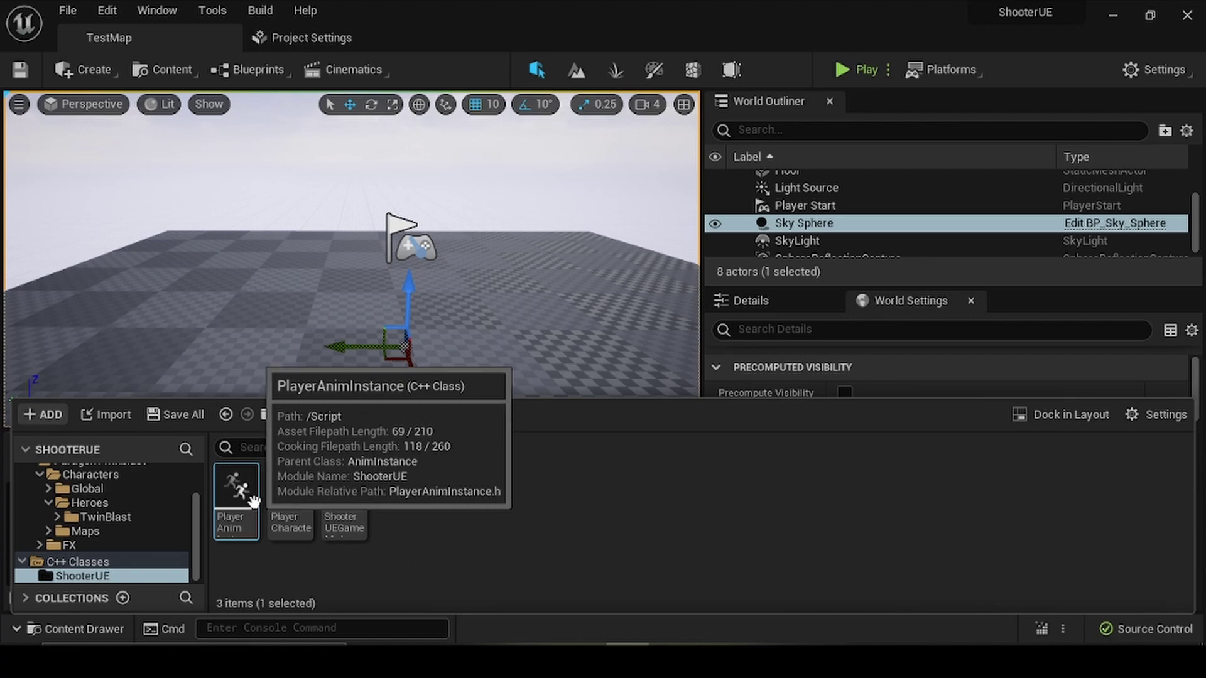
{"action": "right_click", "coordinate": [253, 501]}
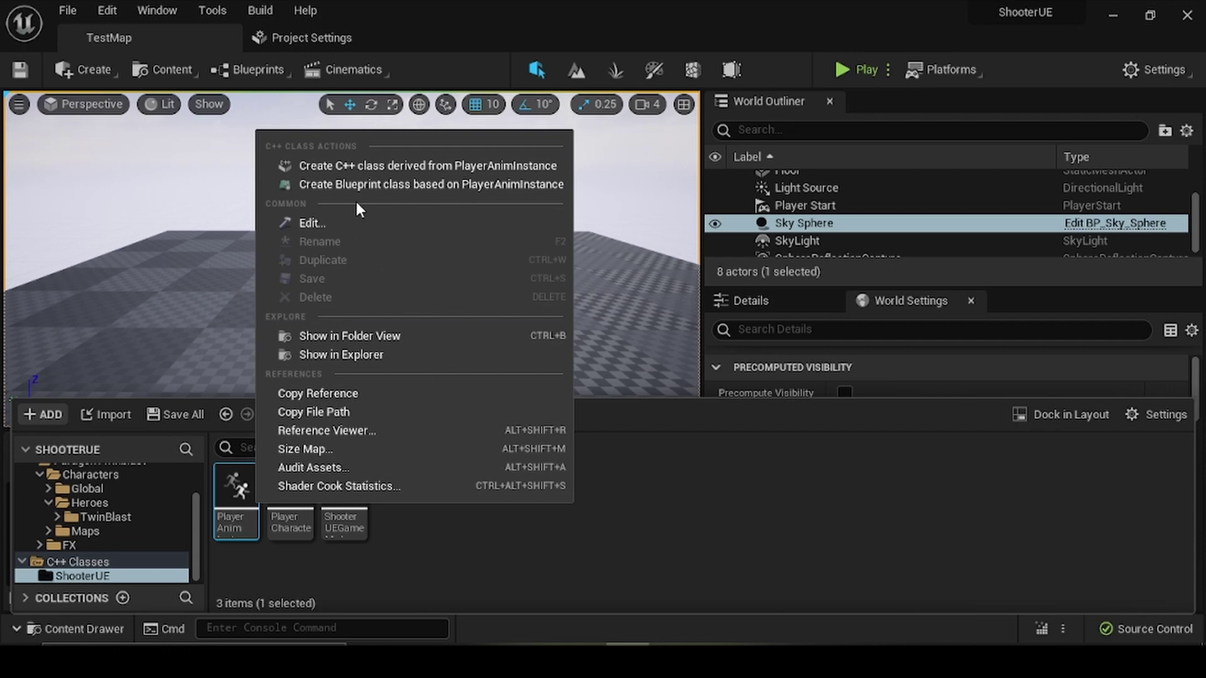
{"action": "left_click", "coordinate": [719, 559]}
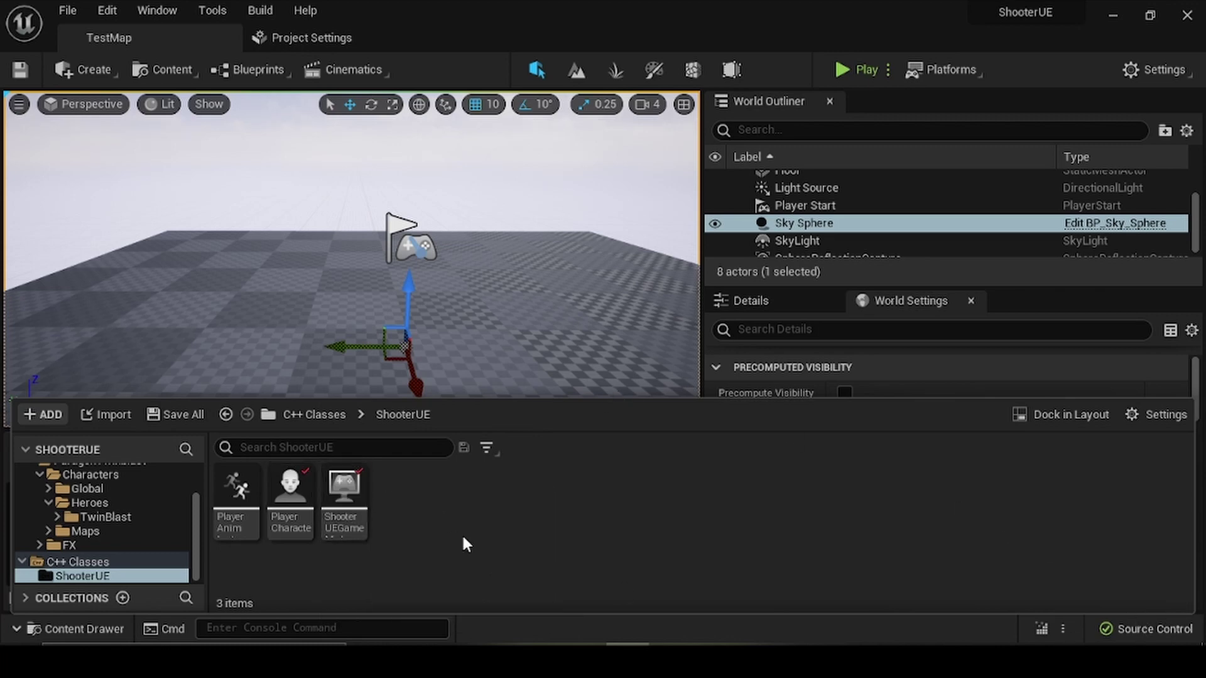
{"action": "mouse_move", "coordinate": [346, 541]}
{"action": "scroll", "coordinate": [80, 563], "scroll_direction": "up", "scroll_amount": 3}
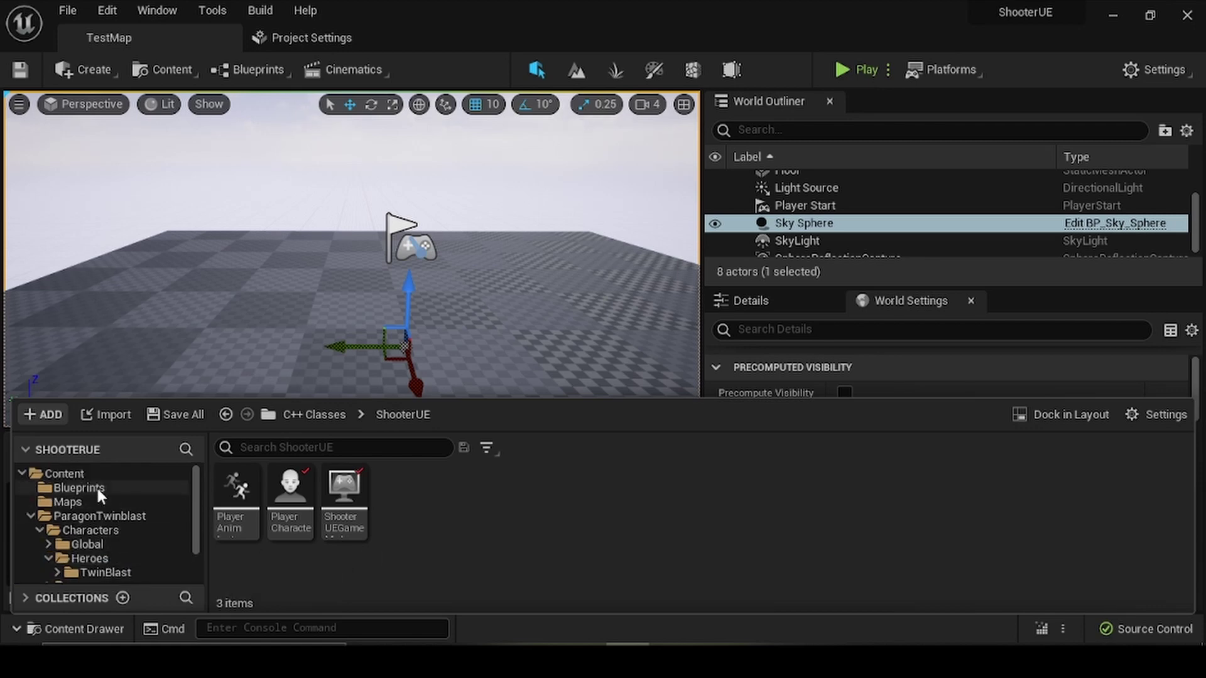
In Content/Blueprints, start an Animation Blueprint with parent PlayerAnimInstance and TwinBlast_Skeleton as target.
{"action": "left_click", "coordinate": [93, 488]}
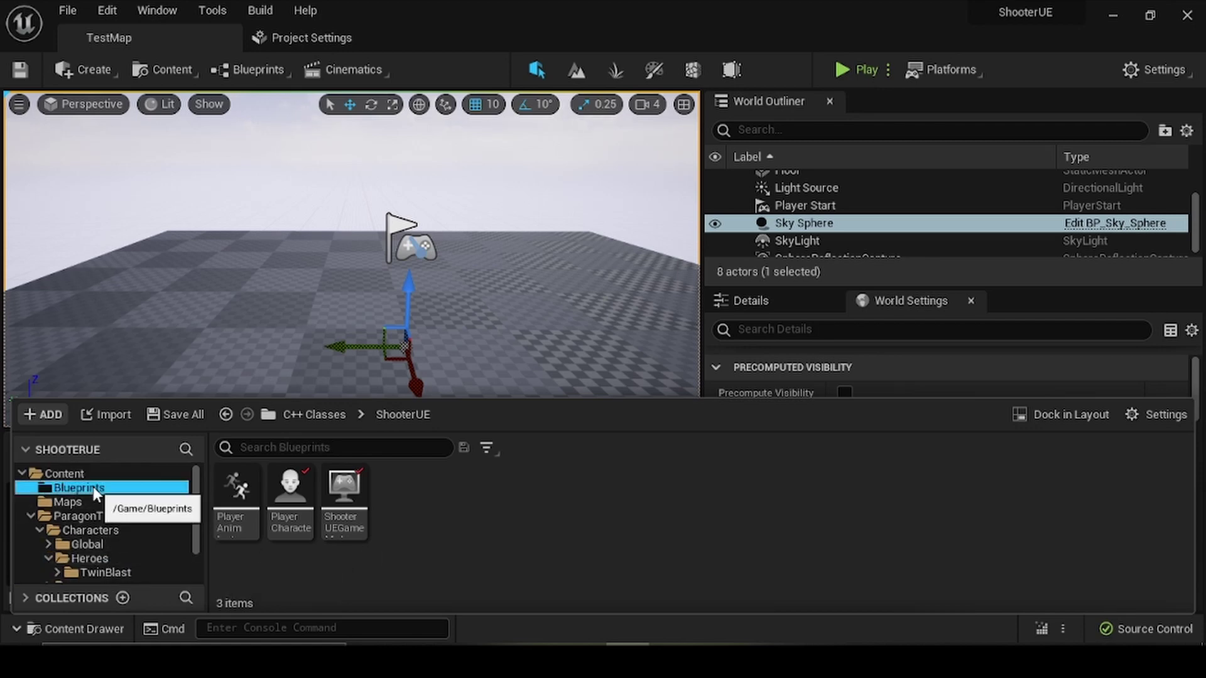
{"action": "right_click", "coordinate": [401, 520]}
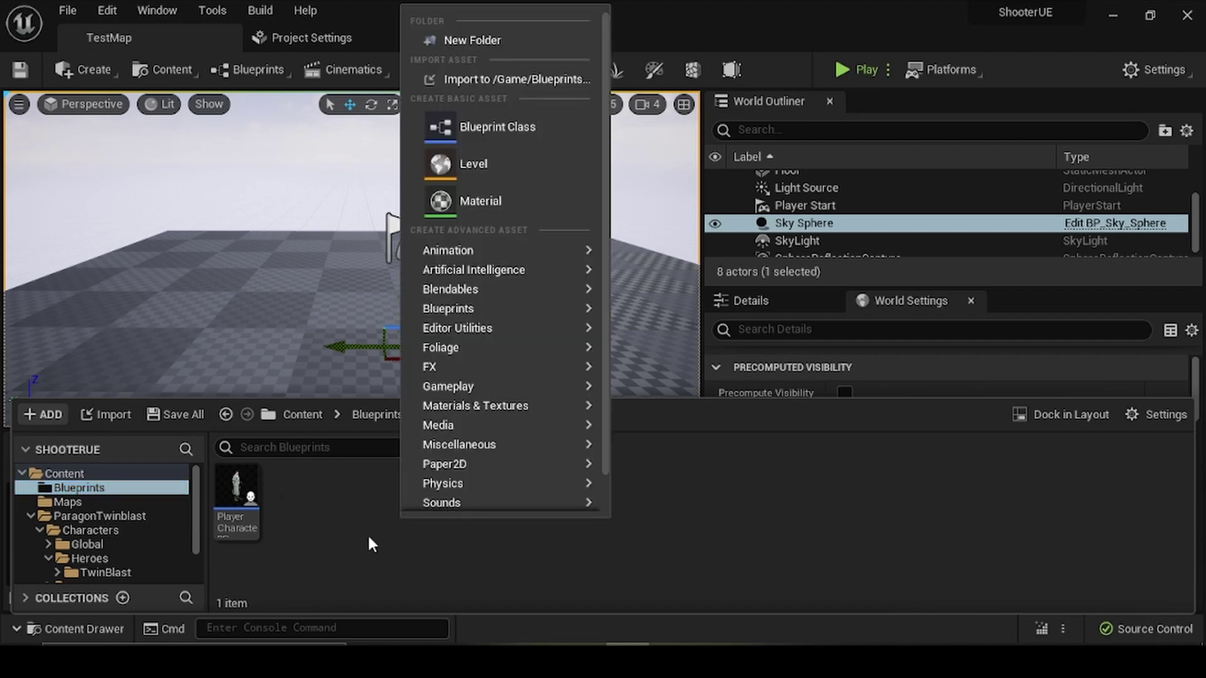
{"action": "mouse_move", "coordinate": [515, 250]}
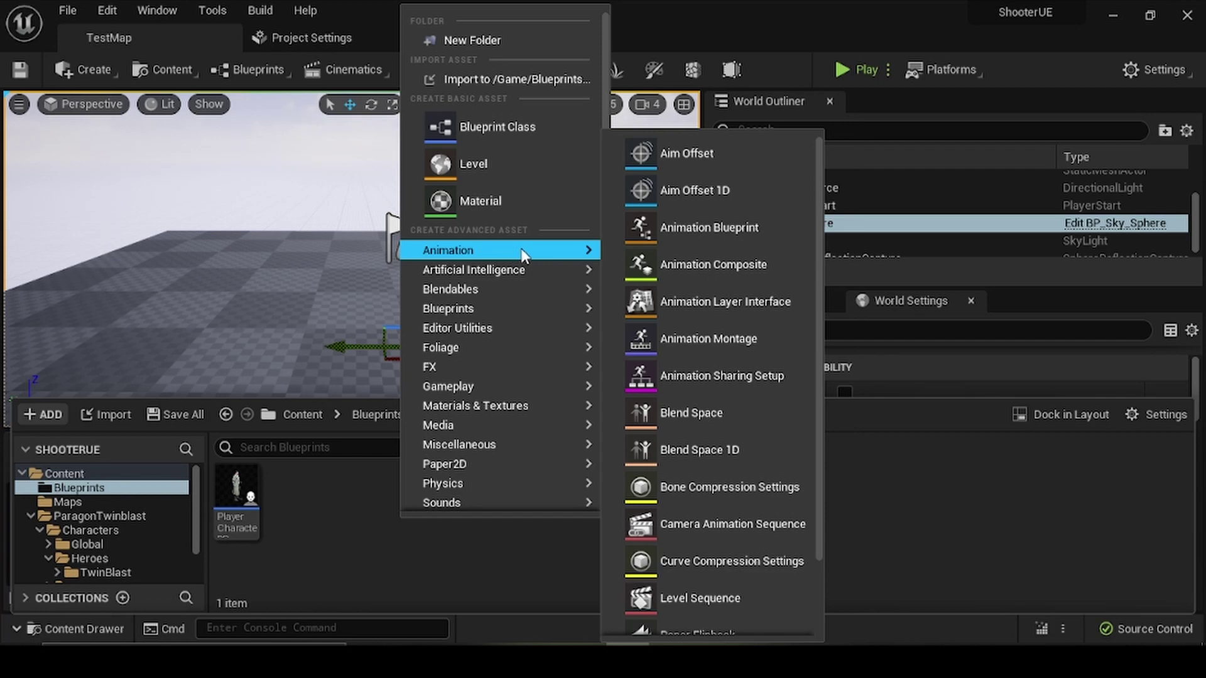
{"action": "left_click", "coordinate": [697, 236]}
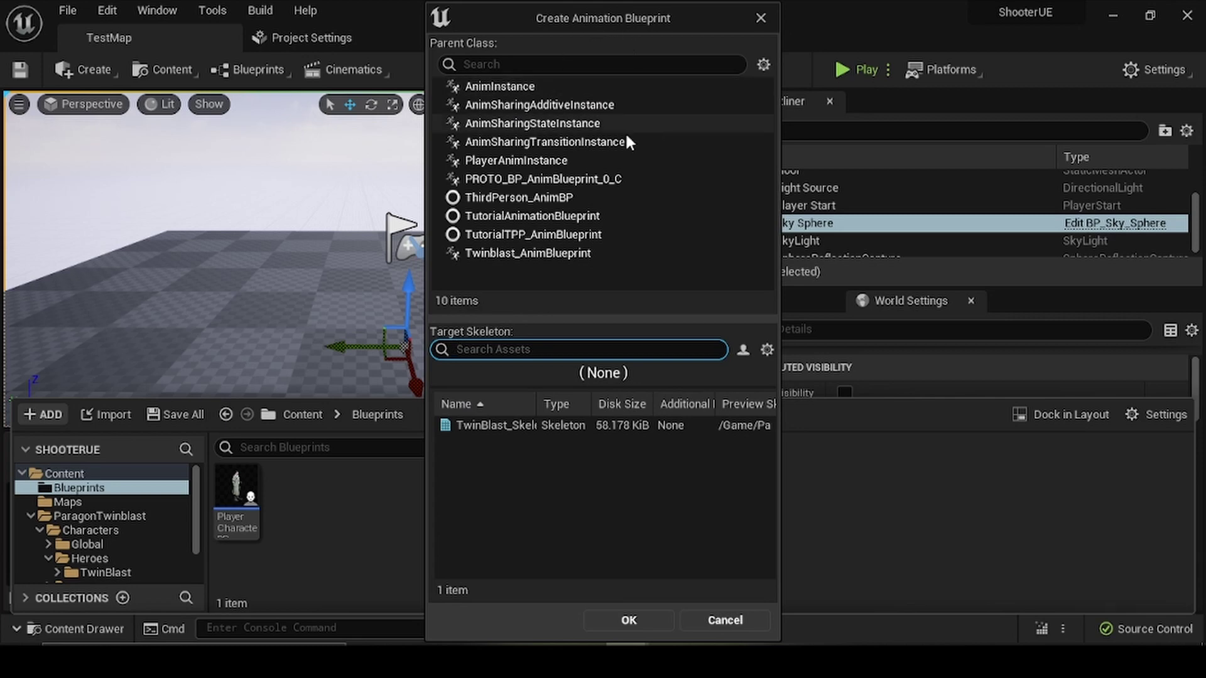
{"action": "left_click", "coordinate": [552, 164]}
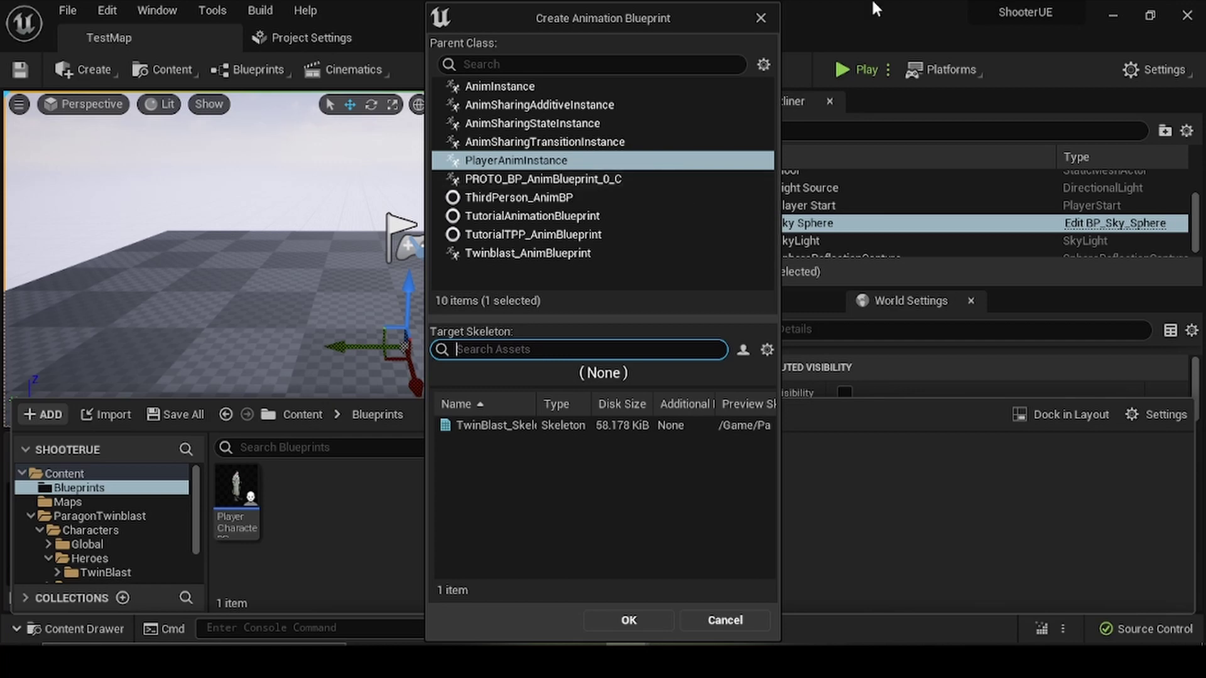
{"action": "left_click", "coordinate": [496, 427]}
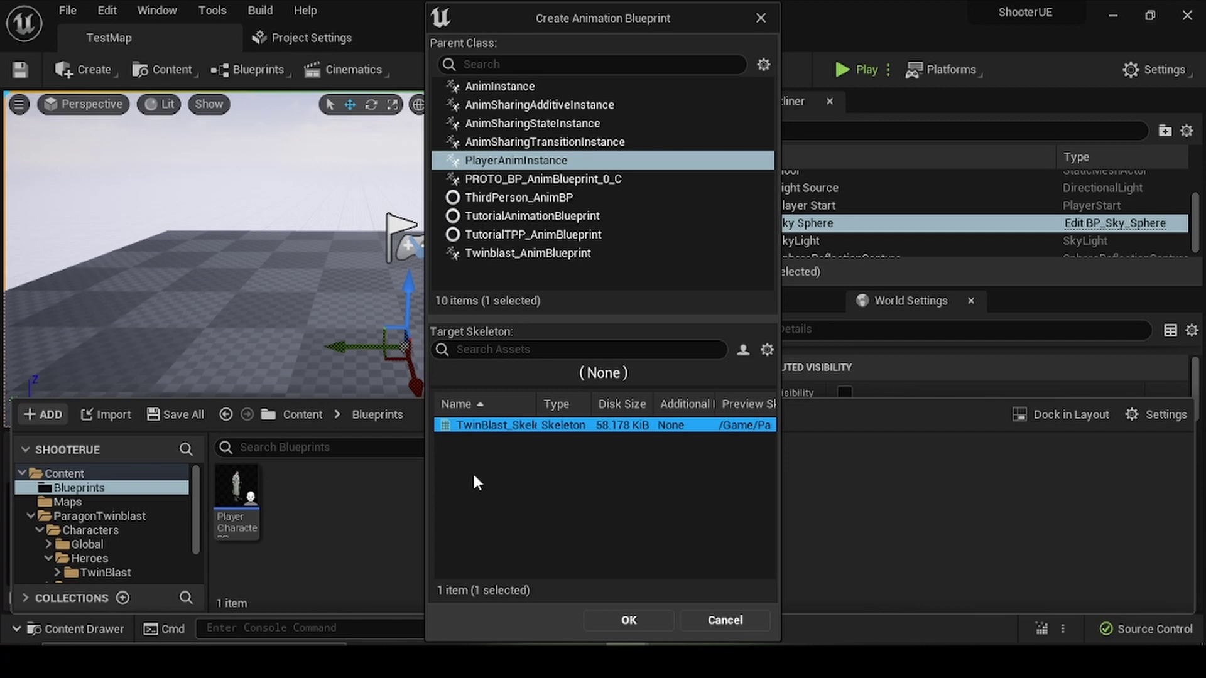
Create the Animation Blueprint and name it PlayerAnimationBP.
{"action": "left_click", "coordinate": [643, 623]}
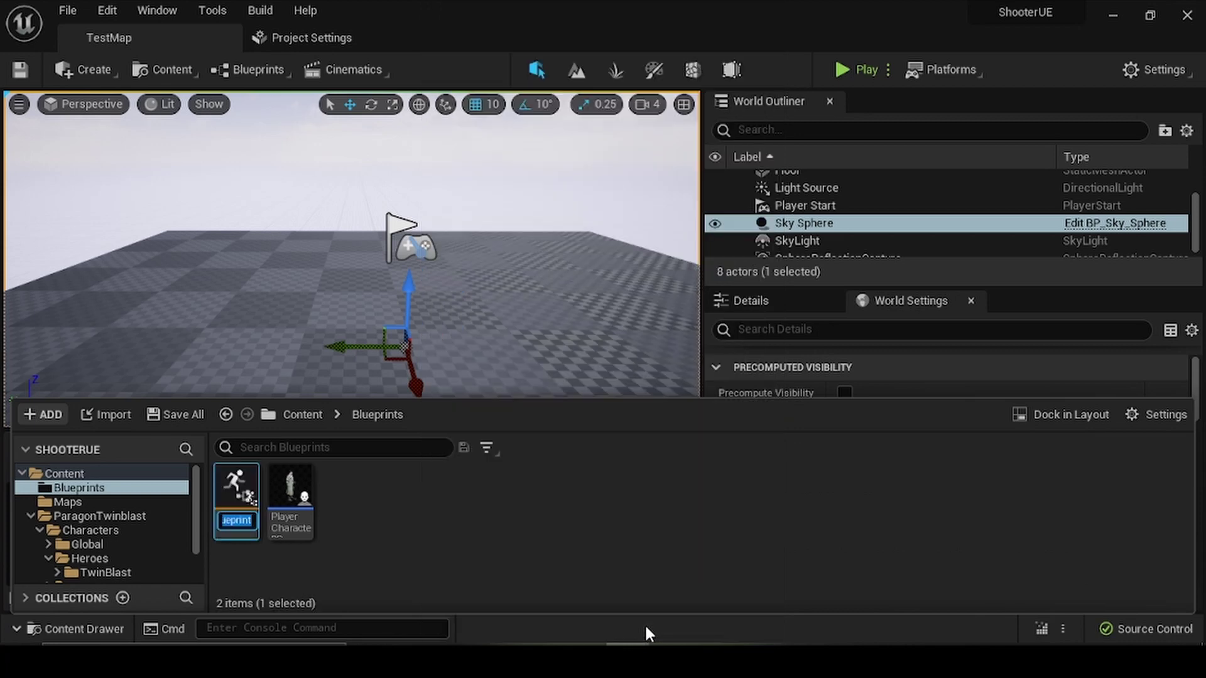
{"action": "key", "text": "BackSpace"}
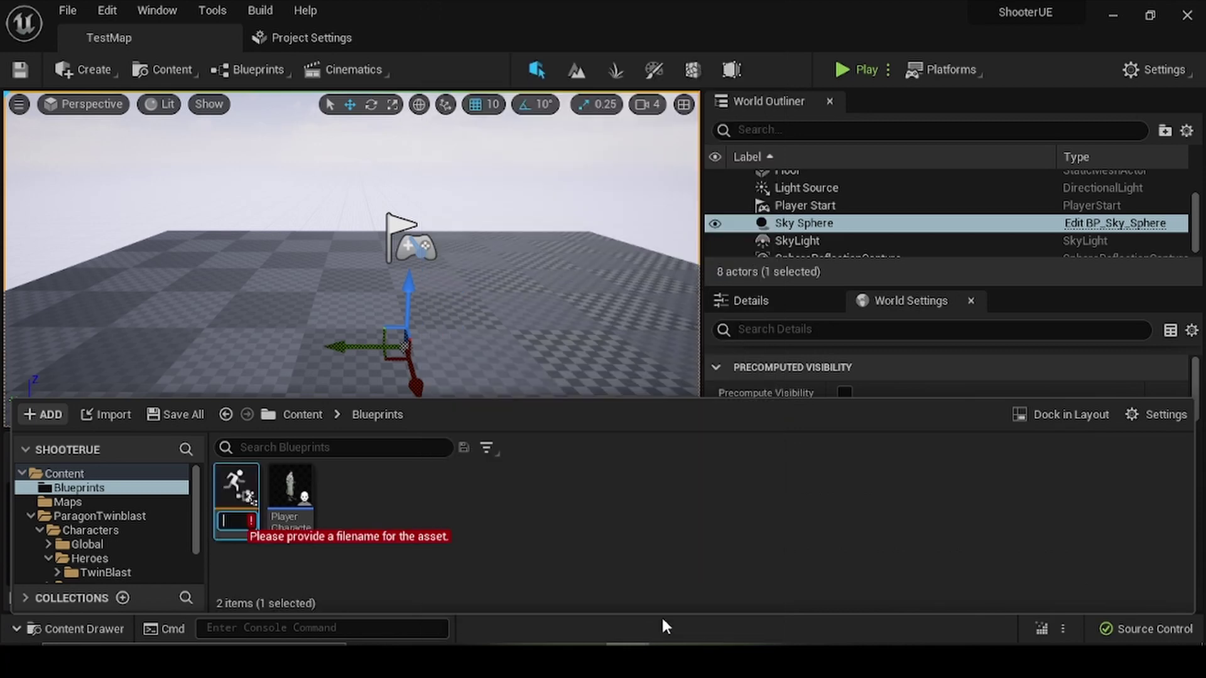
{"action": "type", "text": "onBP"}
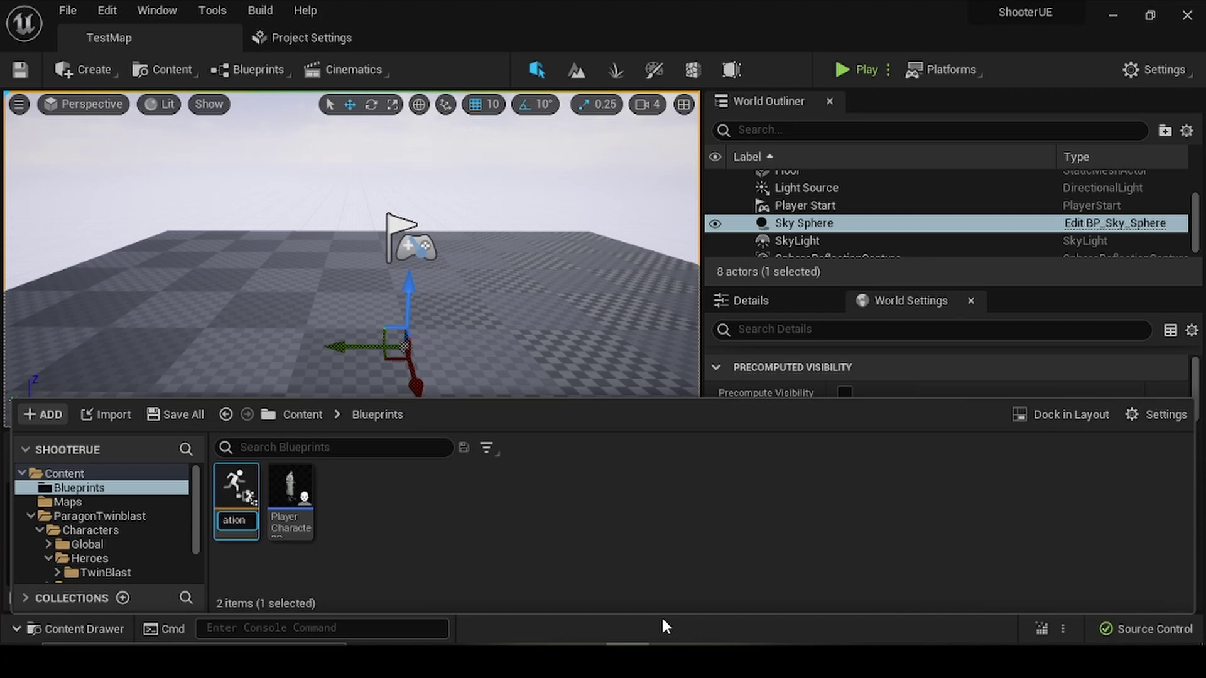
{"action": "key", "text": "Return"}
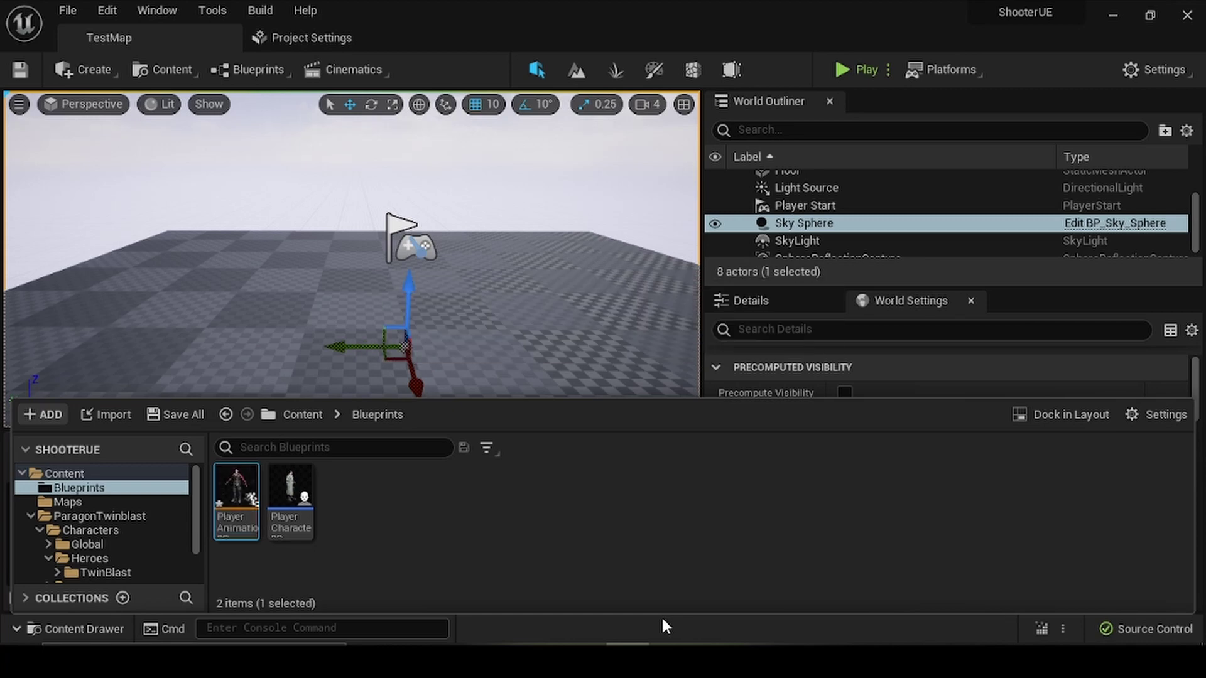
Open PlayerAnimationBP docked in the main window and show its Event Graph.
{"action": "double_click", "coordinate": [246, 483]}
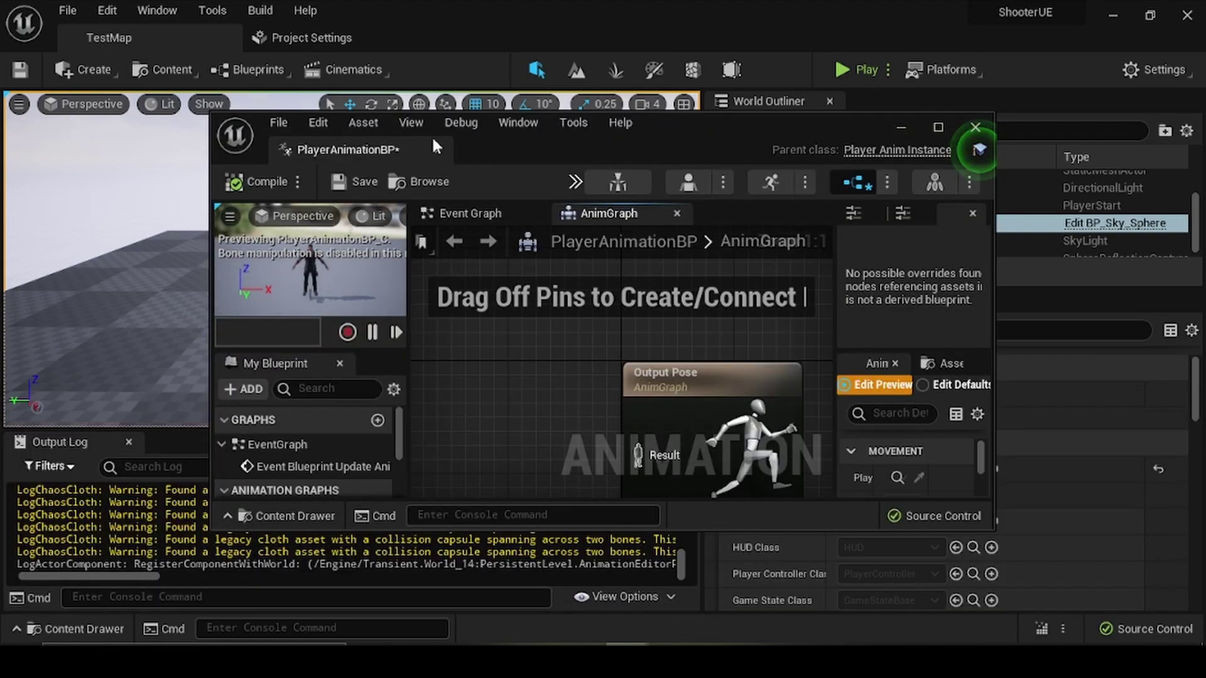
{"action": "left_click_drag", "start_coordinate": [390, 149], "coordinate": [488, 38]}
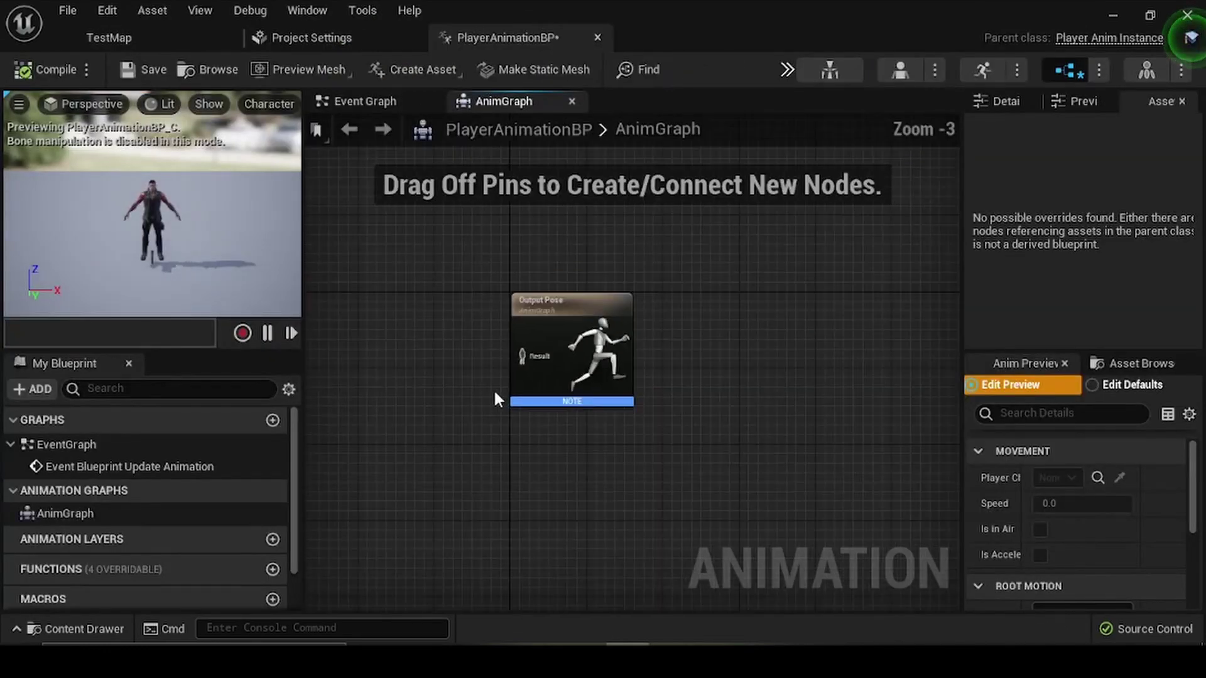
{"action": "scroll", "coordinate": [492, 399], "scroll_direction": "down", "scroll_amount": 2}
{"action": "scroll", "coordinate": [683, 383], "scroll_direction": "up", "scroll_amount": 2}
{"action": "right_click_drag", "start_coordinate": [683, 383], "coordinate": [381, 273]}
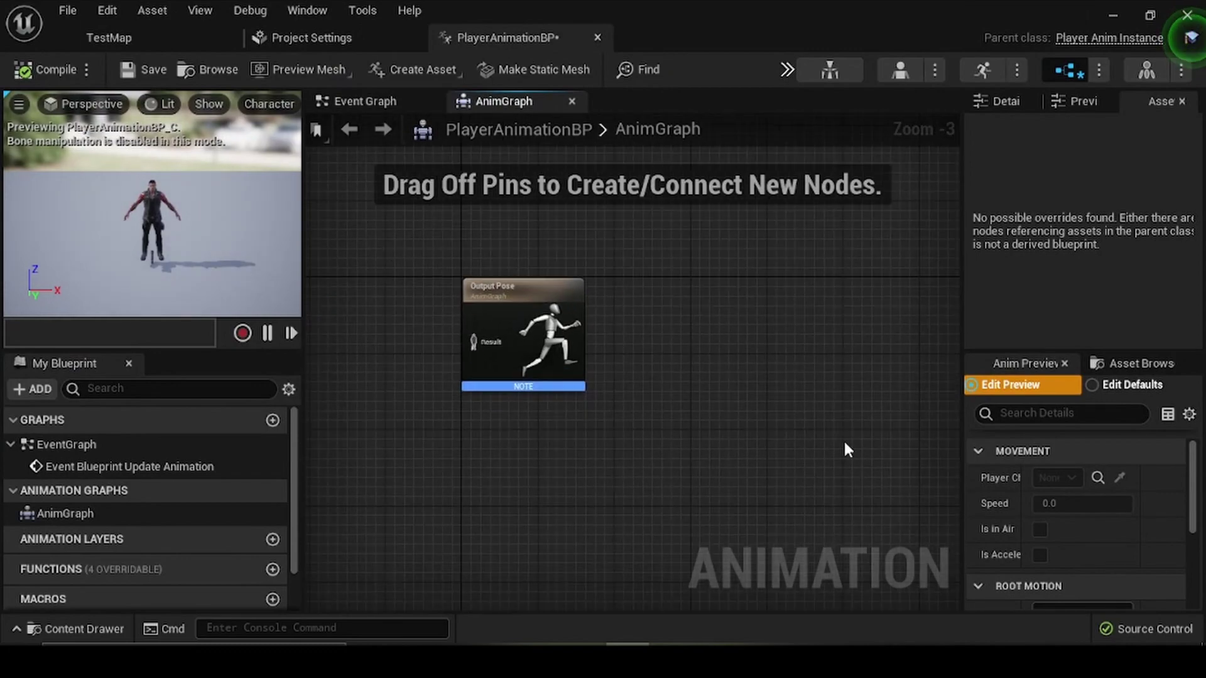
{"action": "left_click", "coordinate": [348, 104]}
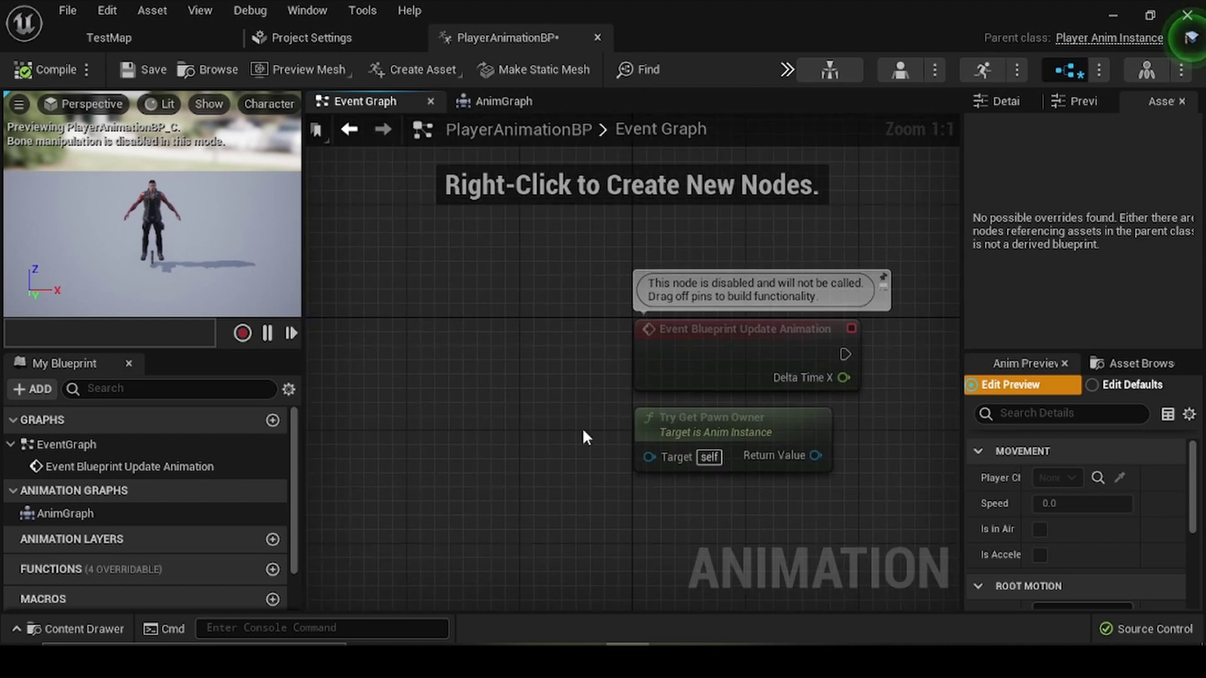
{"action": "right_click_drag", "start_coordinate": [583, 436], "coordinate": [387, 321]}
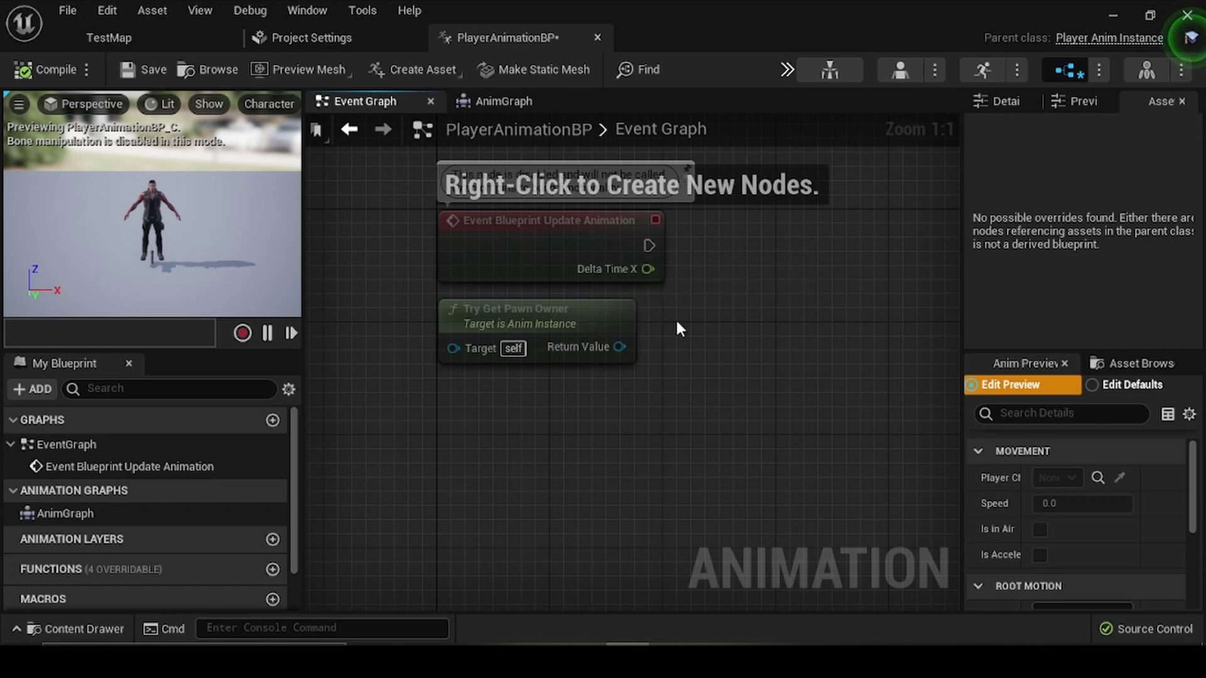
{"action": "right_click_drag", "start_coordinate": [710, 331], "coordinate": [705, 335]}
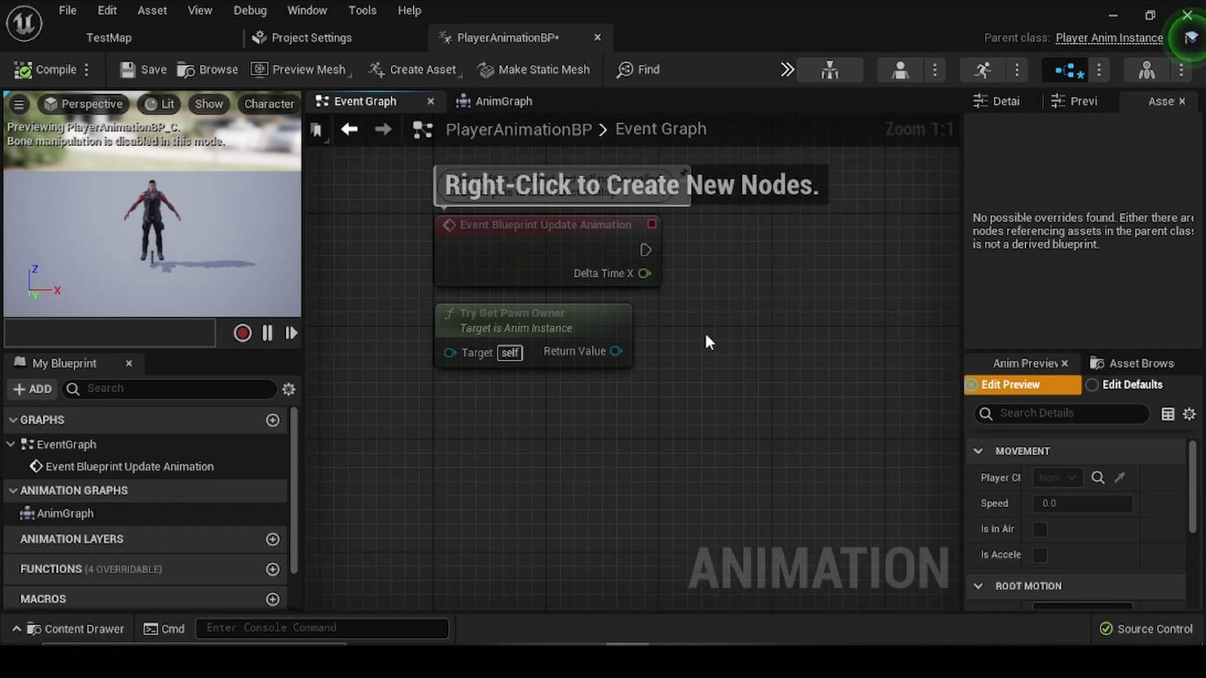
Add a Player Character getter node from the action search, then delete it again.
{"action": "right_click", "coordinate": [705, 335]}
{"action": "type", "text": "get"}
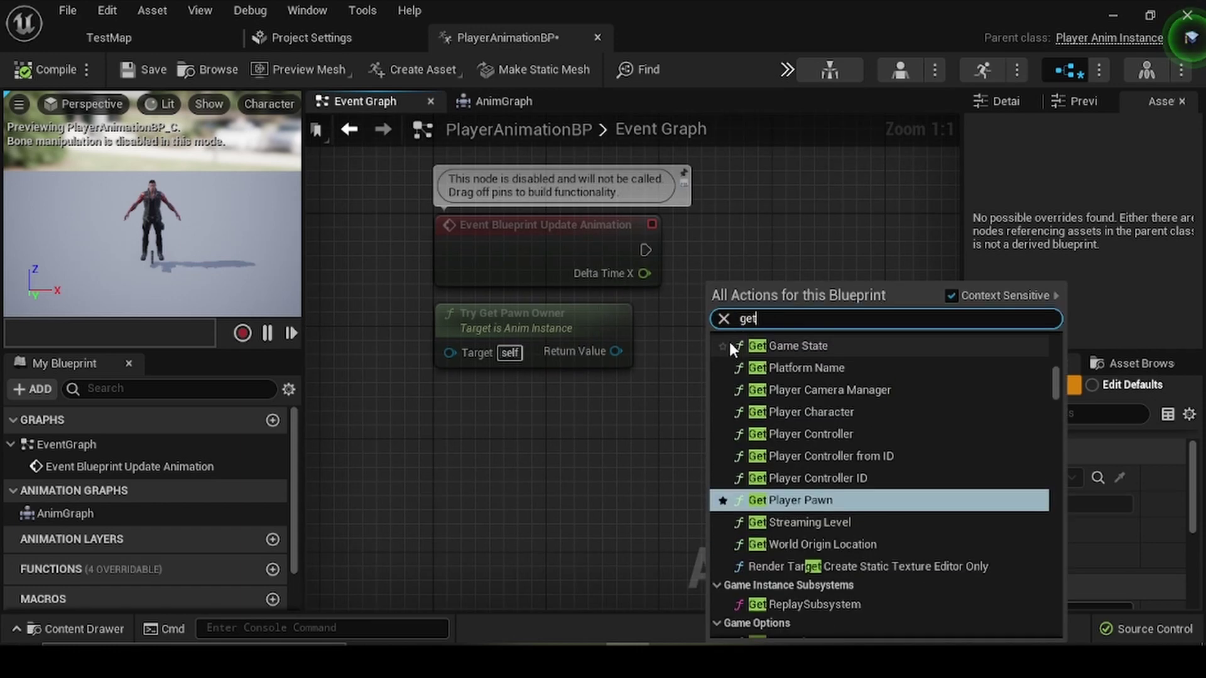
{"action": "type", "text": "Spe"}
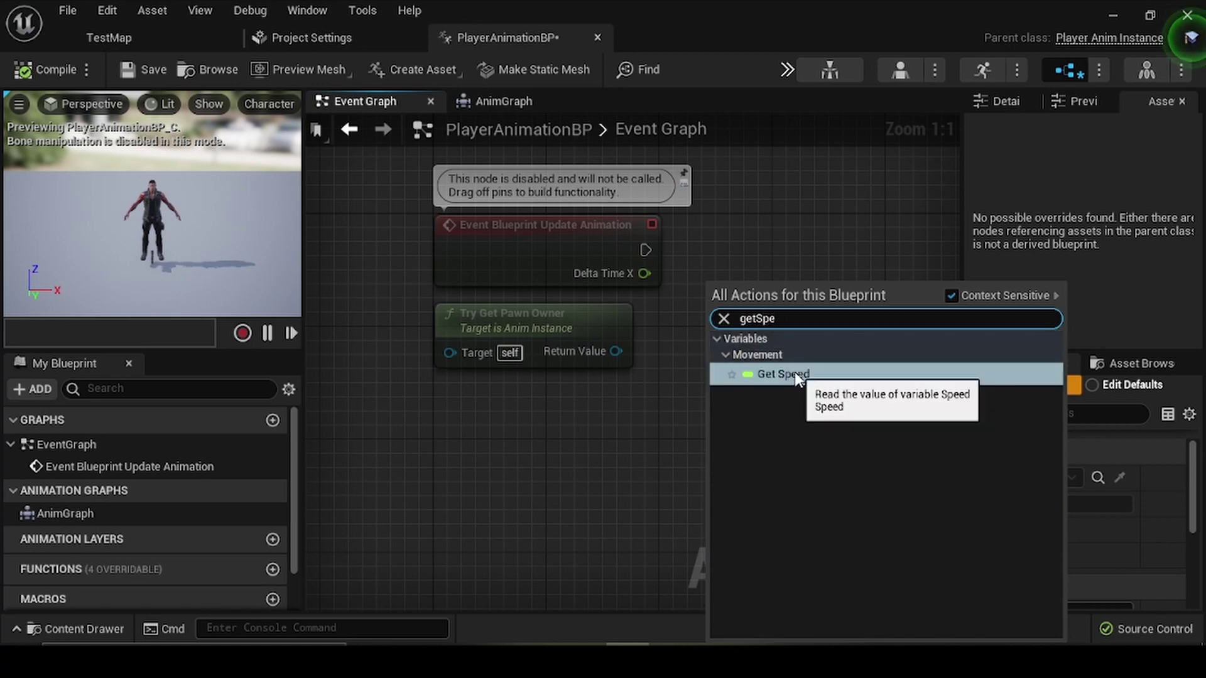
{"action": "key", "text": "BackSpace"}
{"action": "key", "text": "BackSpace"}
{"action": "key", "text": "BackSpace"}
{"action": "key", "text": "BackSpace"}
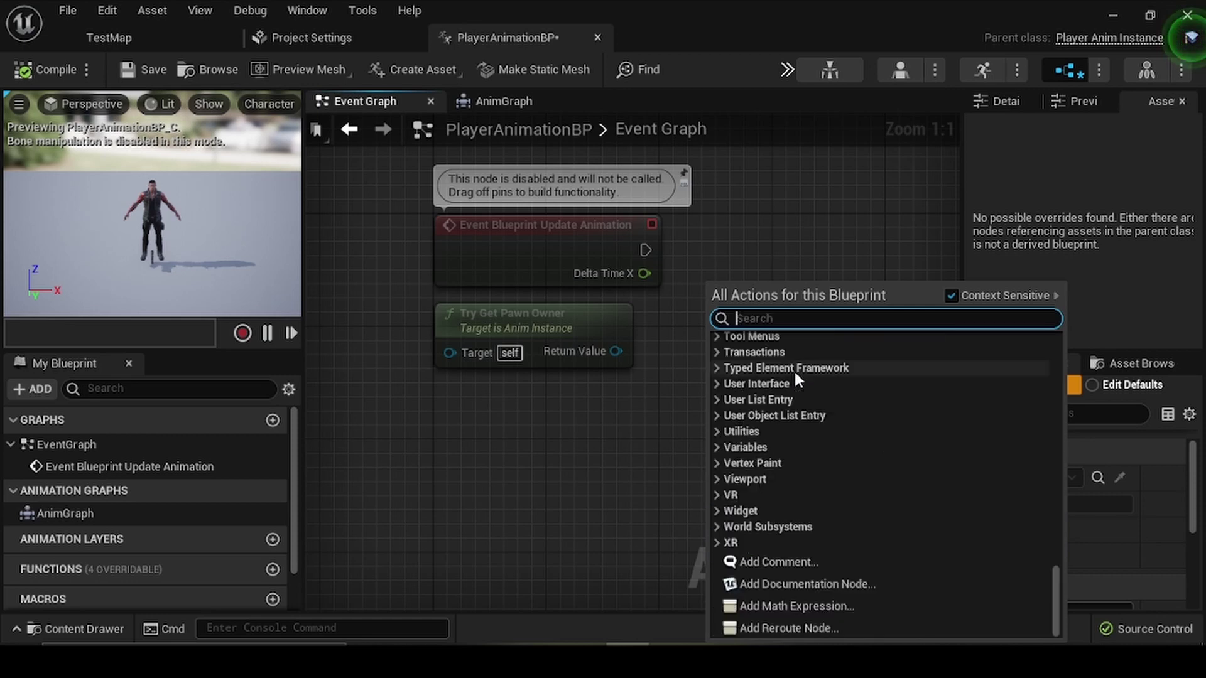
{"action": "type", "text": "PlayerCh"}
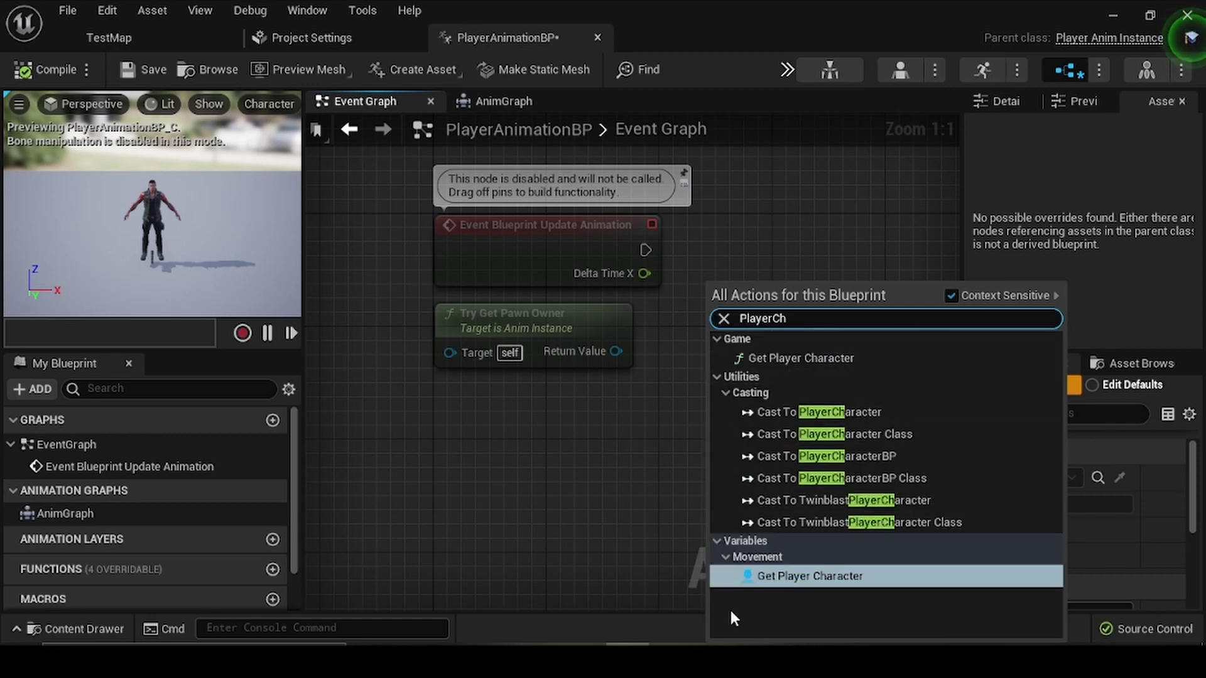
{"action": "left_click", "coordinate": [786, 576]}
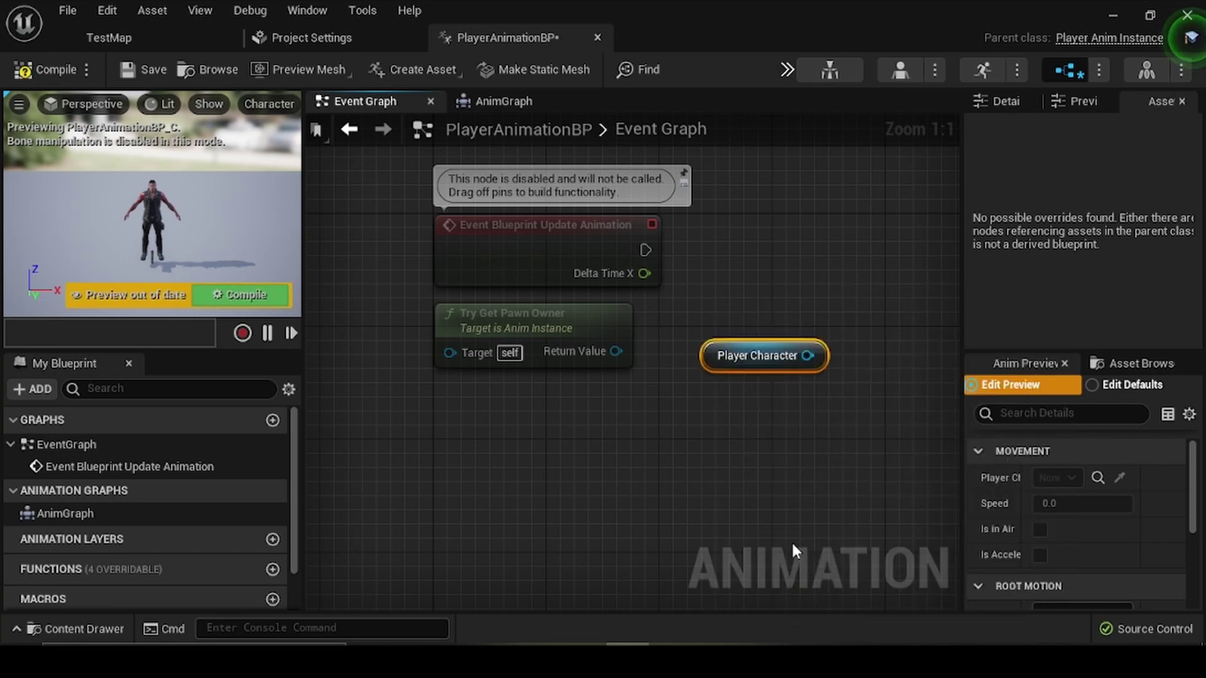
{"action": "left_click_drag", "start_coordinate": [807, 356], "coordinate": [741, 479]}
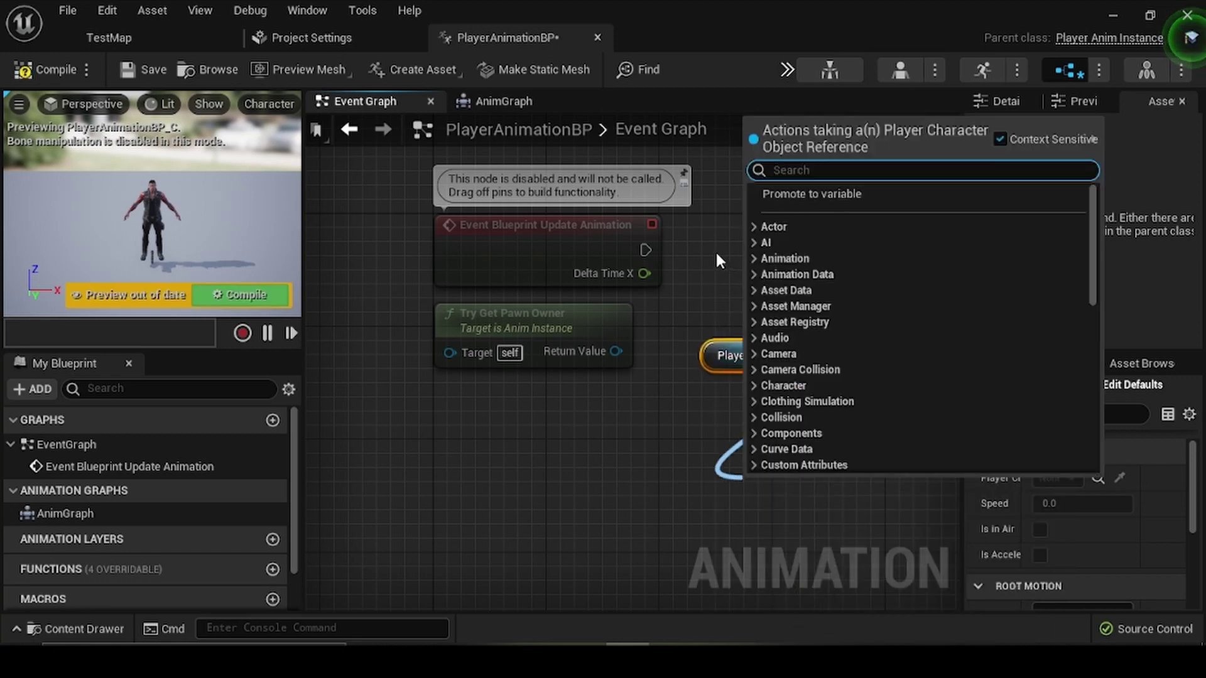
{"action": "left_click_drag", "start_coordinate": [698, 271], "coordinate": [811, 485]}
{"action": "key", "text": "Delete"}
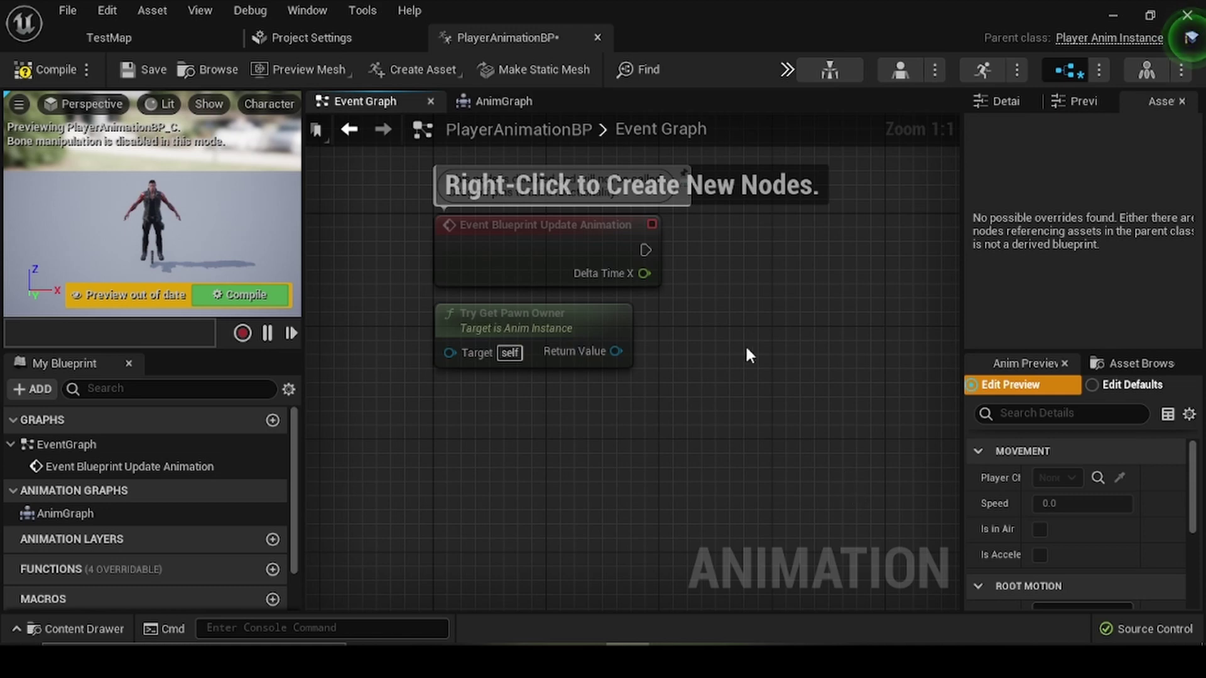
Delete the two default Event Graph nodes, then compile and save the blueprint.
{"action": "left_click_drag", "start_coordinate": [798, 377], "coordinate": [400, 216]}
{"action": "key", "text": "Delete"}
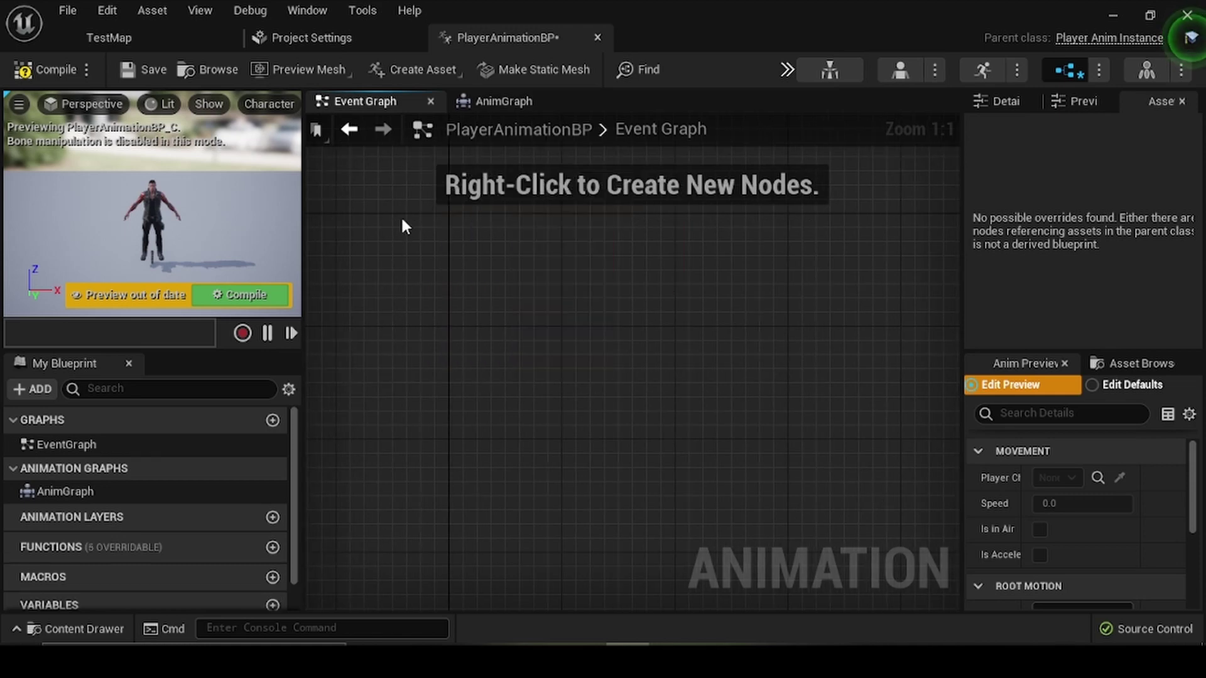
{"action": "left_click", "coordinate": [138, 75]}
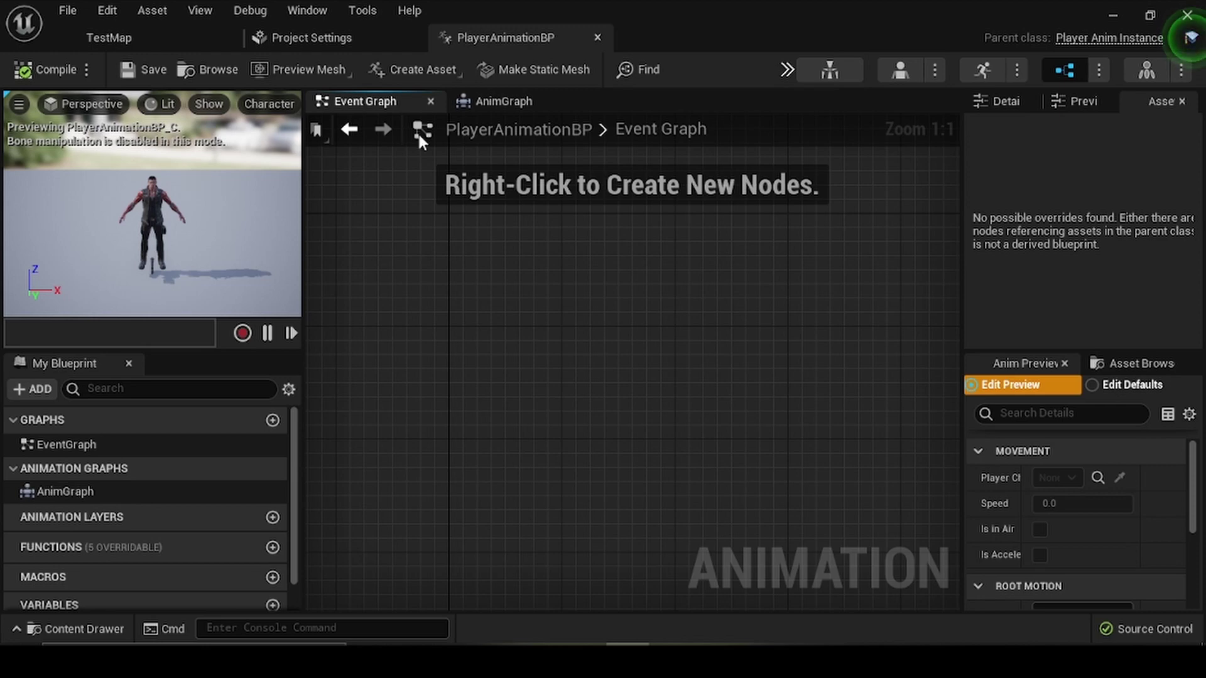
In the AnimGraph, add a Play Idle_Relaxed node from the Asset Browser.
{"action": "left_click", "coordinate": [499, 104]}
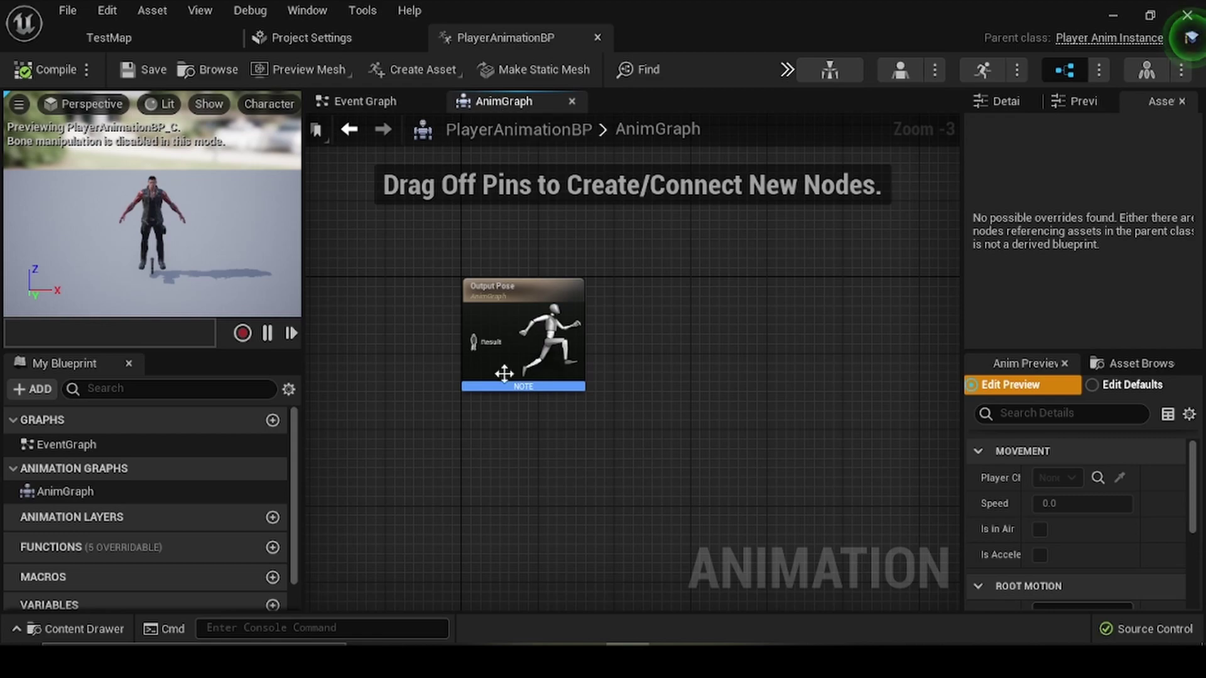
{"action": "mouse_move", "coordinate": [502, 373]}
{"action": "right_mouse_down"}
{"action": "mouse_move", "coordinate": [725, 389]}
{"action": "mouse_move", "coordinate": [677, 357]}
{"action": "right_mouse_up"}
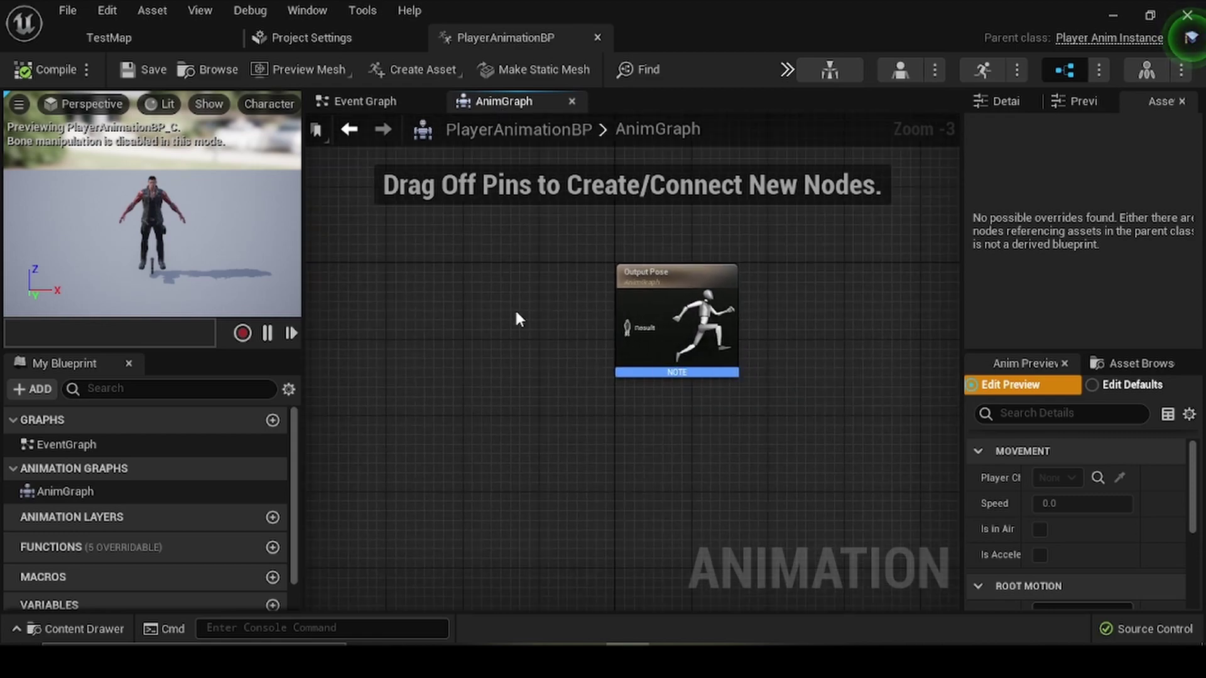
{"action": "right_click_drag", "start_coordinate": [519, 319], "coordinate": [548, 338]}
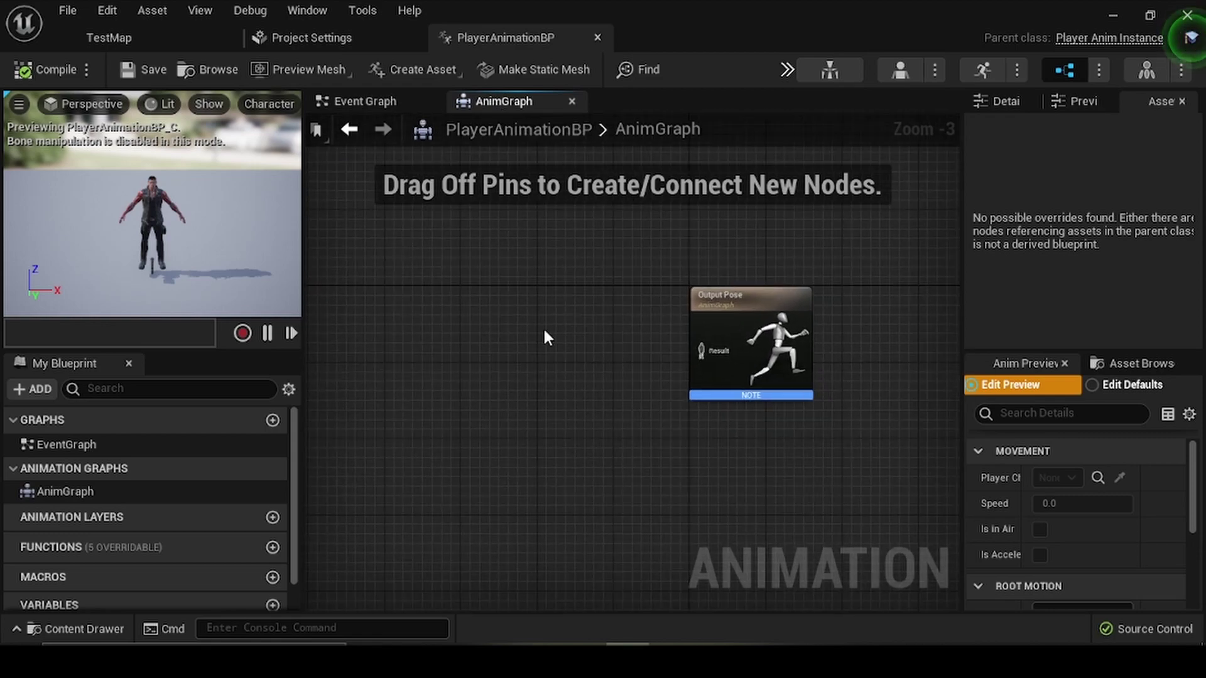
{"action": "left_click", "coordinate": [1125, 363]}
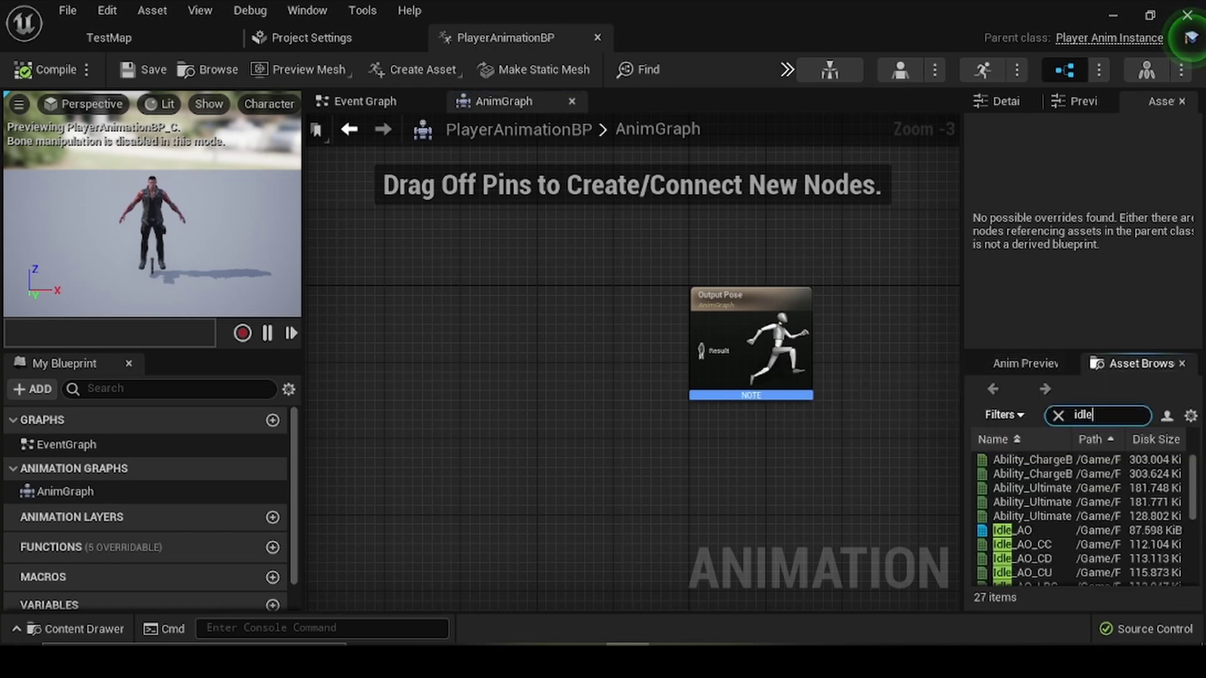
{"action": "scroll", "coordinate": [1147, 516], "scroll_direction": "down", "scroll_amount": 1}
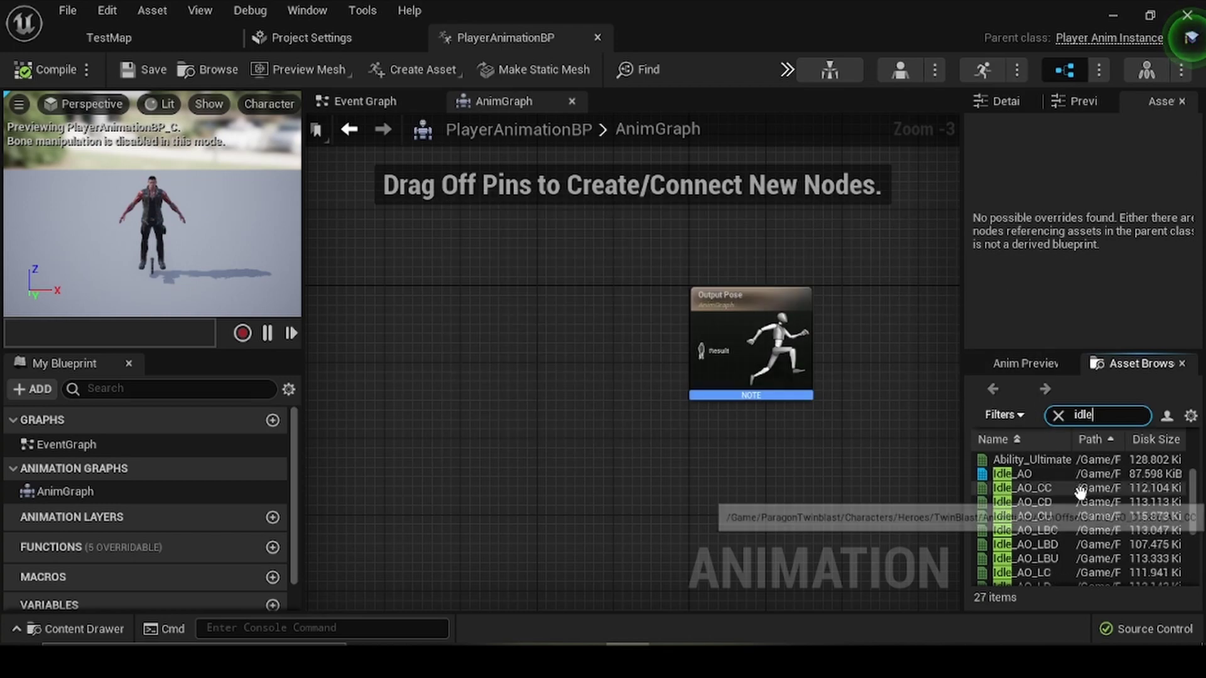
{"action": "mouse_move", "coordinate": [1058, 508]}
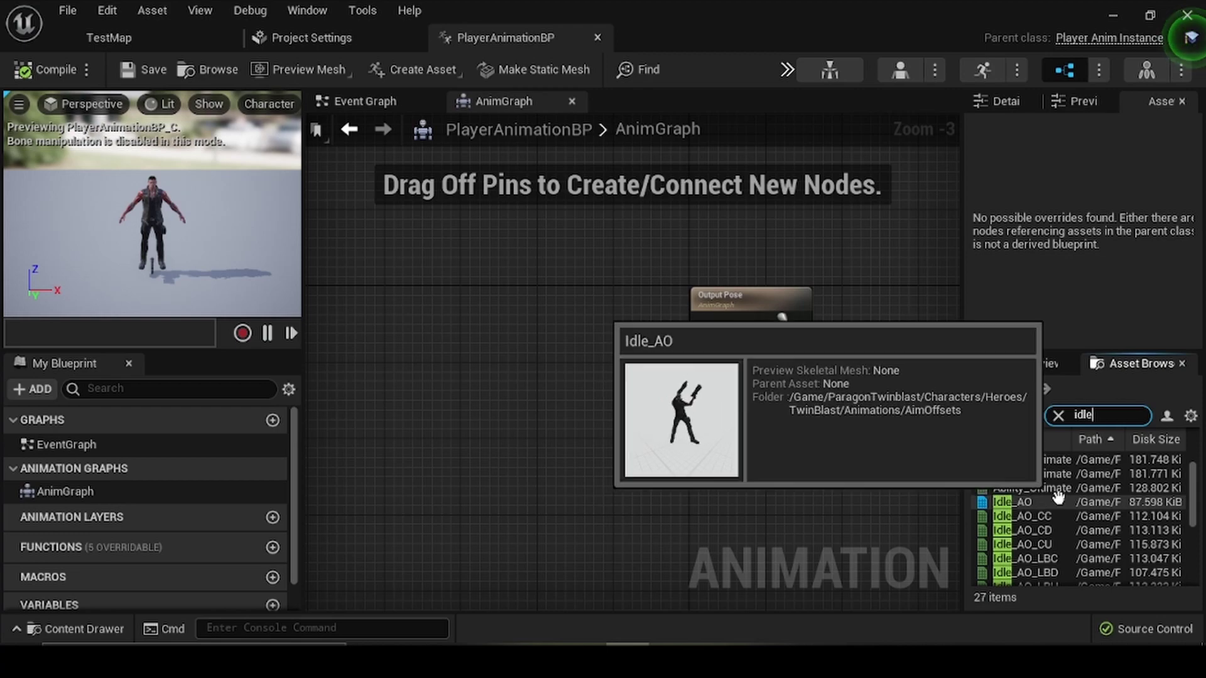
{"action": "scroll", "coordinate": [1103, 477], "scroll_direction": "down", "scroll_amount": 5}
{"action": "scroll", "coordinate": [1103, 496], "scroll_direction": "down", "scroll_amount": 1}
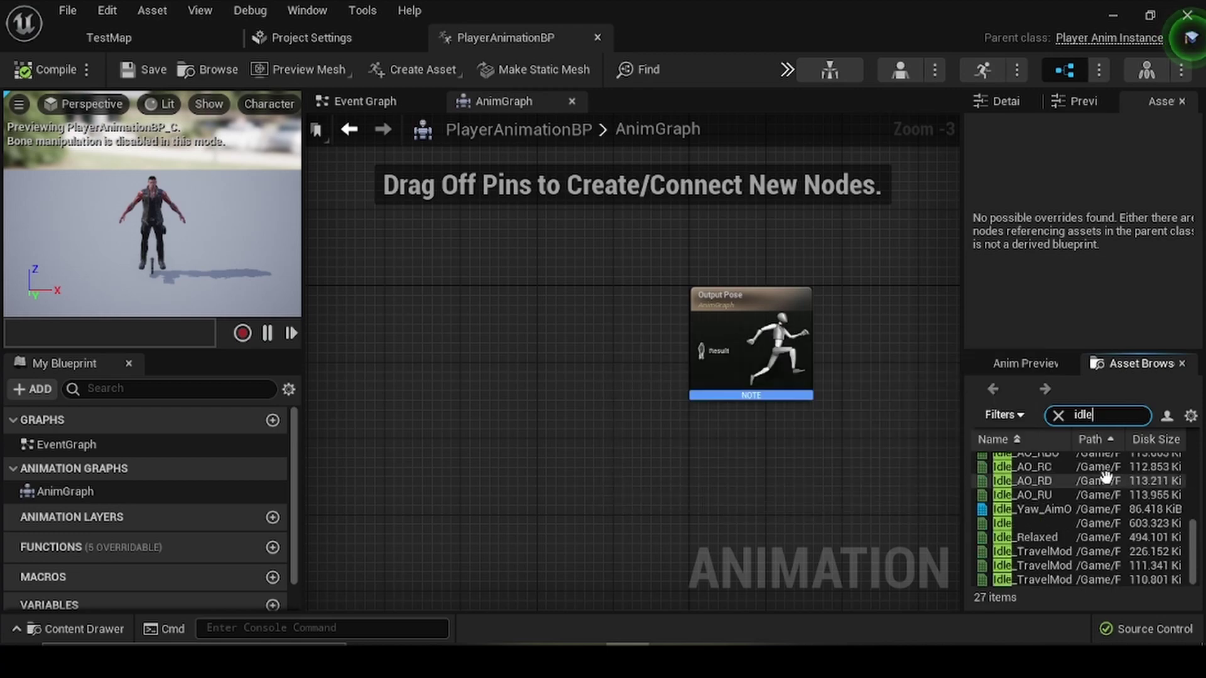
{"action": "mouse_move", "coordinate": [1038, 526]}
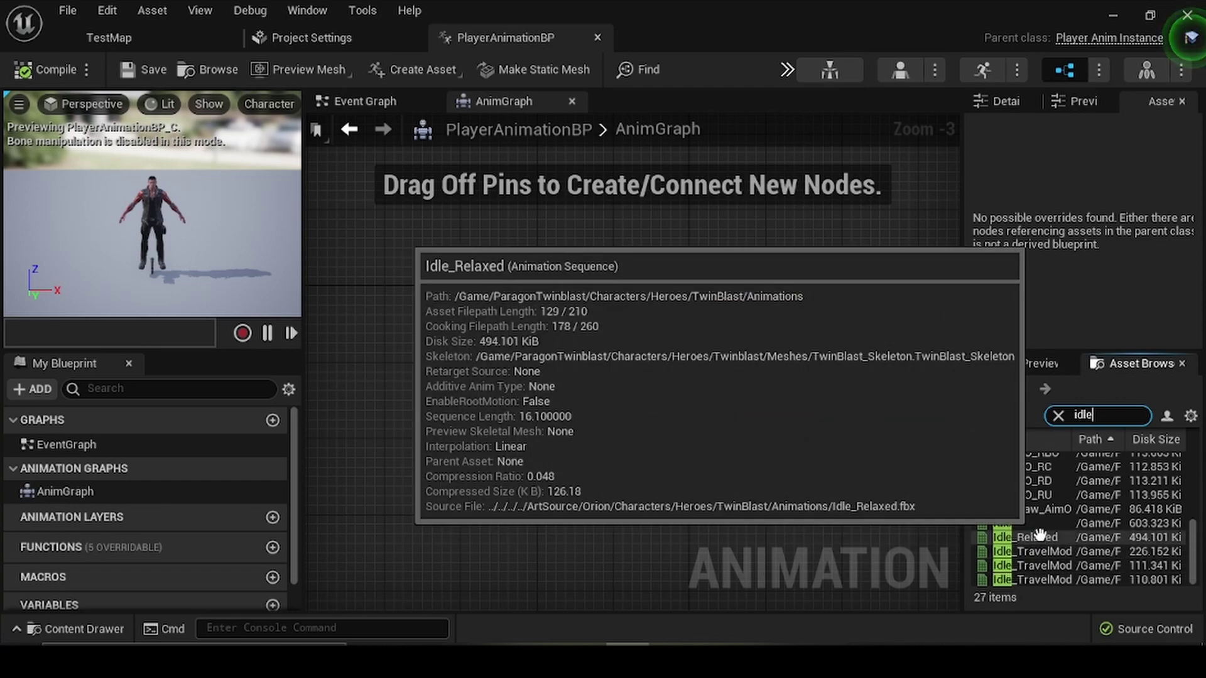
{"action": "mouse_move", "coordinate": [1033, 538]}
{"action": "left_mouse_down"}
{"action": "mouse_move", "coordinate": [590, 438]}
{"action": "mouse_move", "coordinate": [509, 357]}
{"action": "left_mouse_up"}
Wire Play Idle_Relaxed into the Output Pose Result, then compile and save.
{"action": "scroll", "coordinate": [591, 434], "scroll_direction": "up", "scroll_amount": 2}
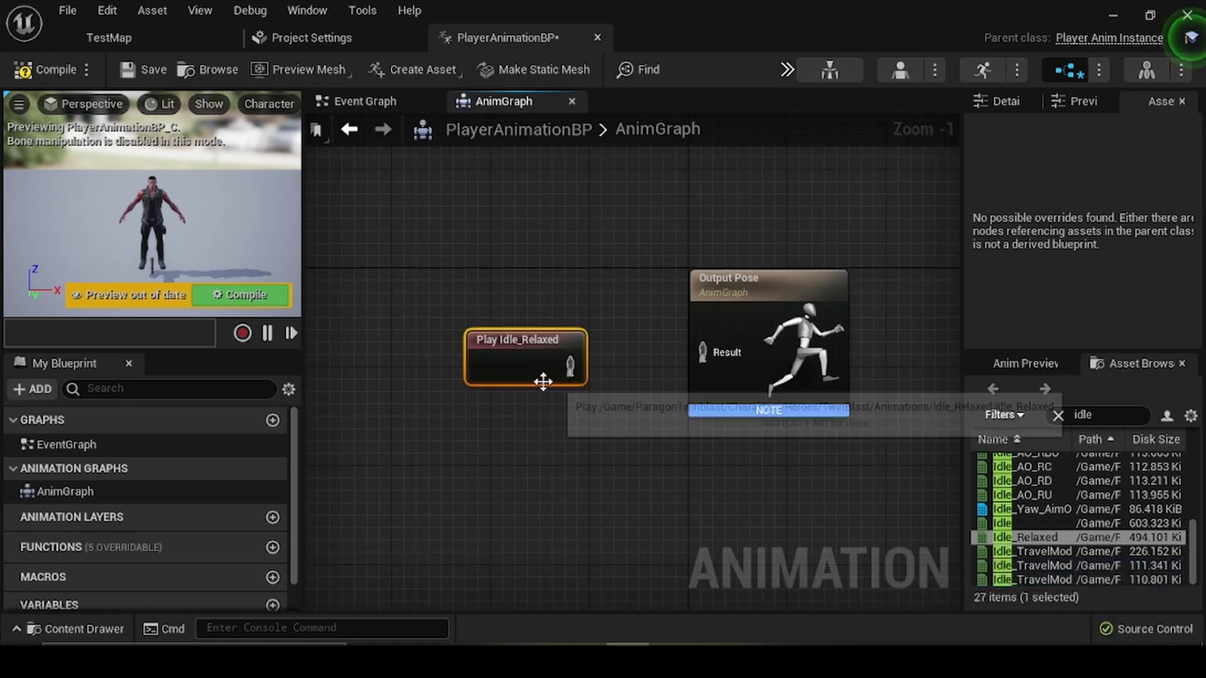
{"action": "left_click_drag", "start_coordinate": [570, 365], "coordinate": [709, 351]}
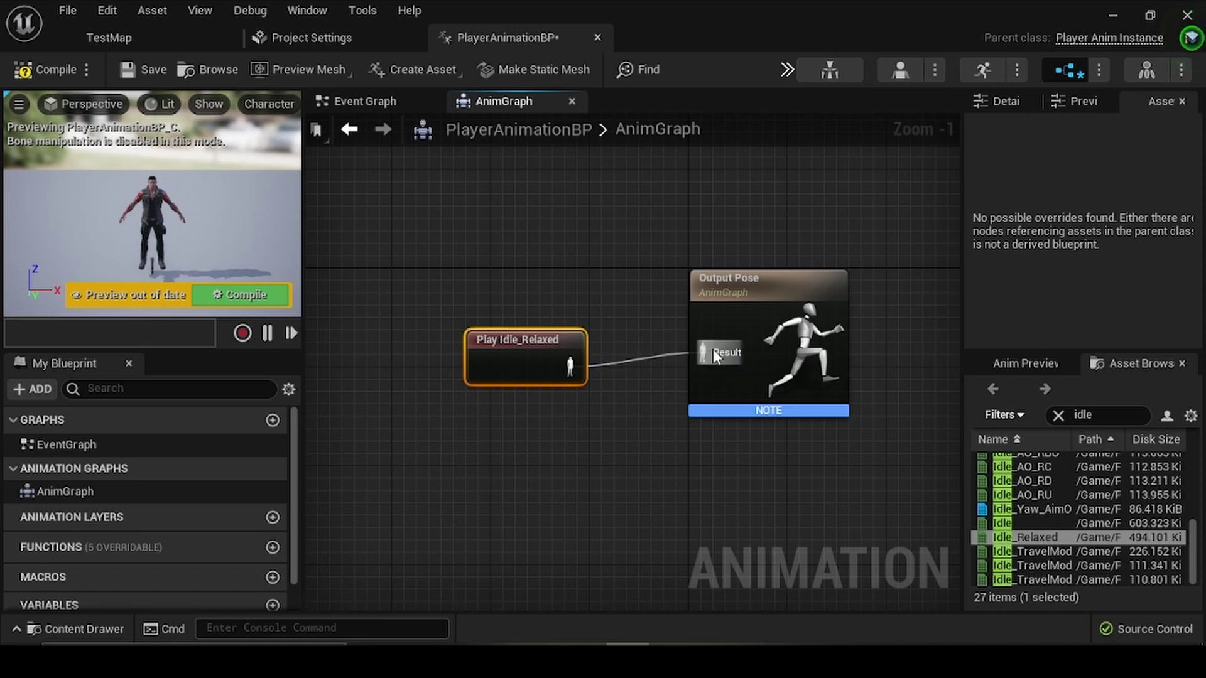
{"action": "left_click", "coordinate": [36, 69]}
{"action": "left_click", "coordinate": [146, 70]}
{"action": "scroll", "coordinate": [147, 188], "scroll_direction": "up", "scroll_amount": 5}
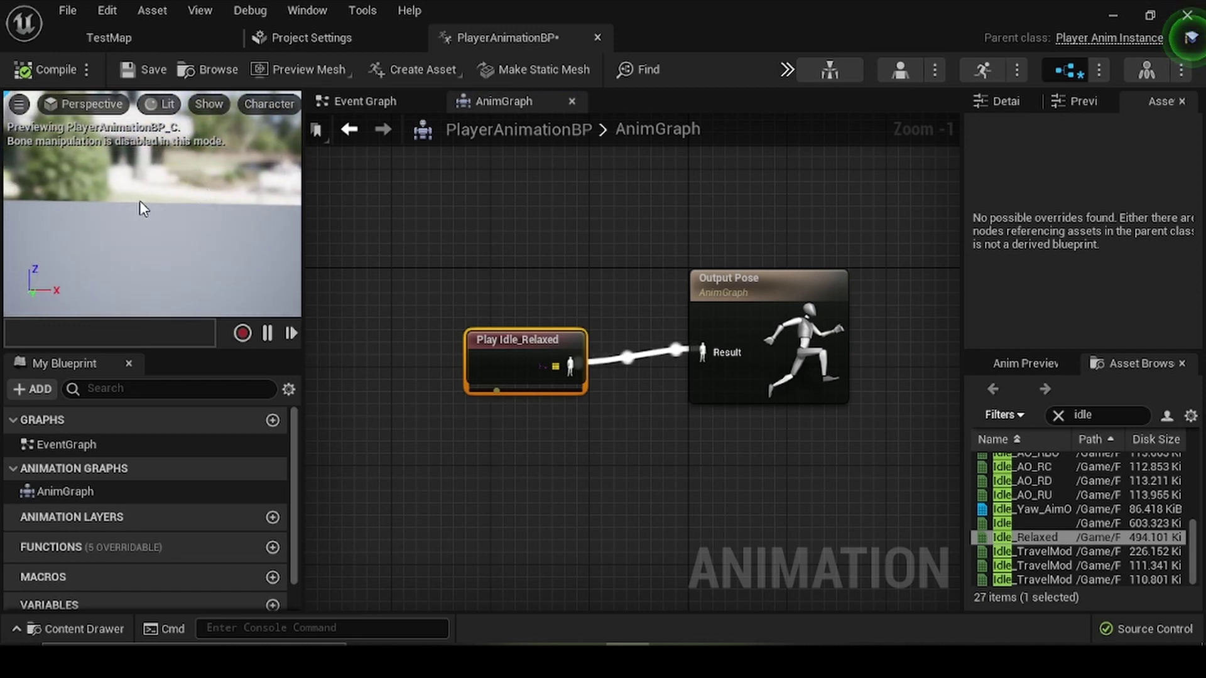
{"action": "scroll", "coordinate": [139, 201], "scroll_direction": "down", "scroll_amount": 5}
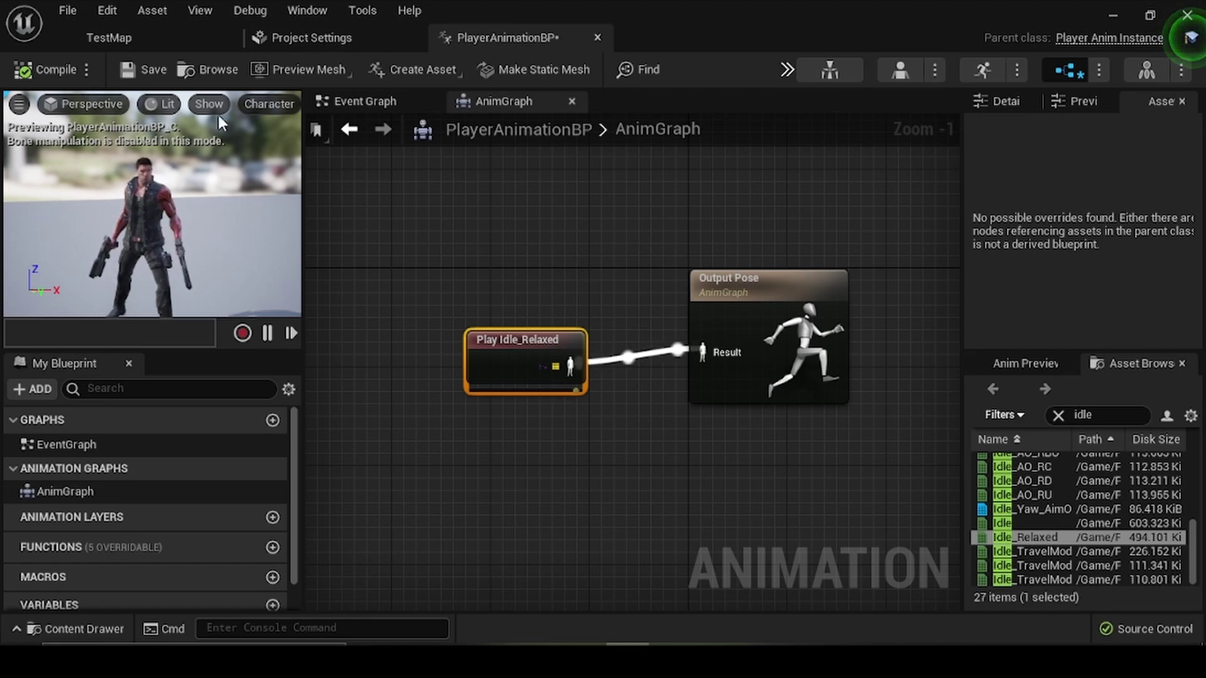
{"action": "left_click", "coordinate": [141, 71]}
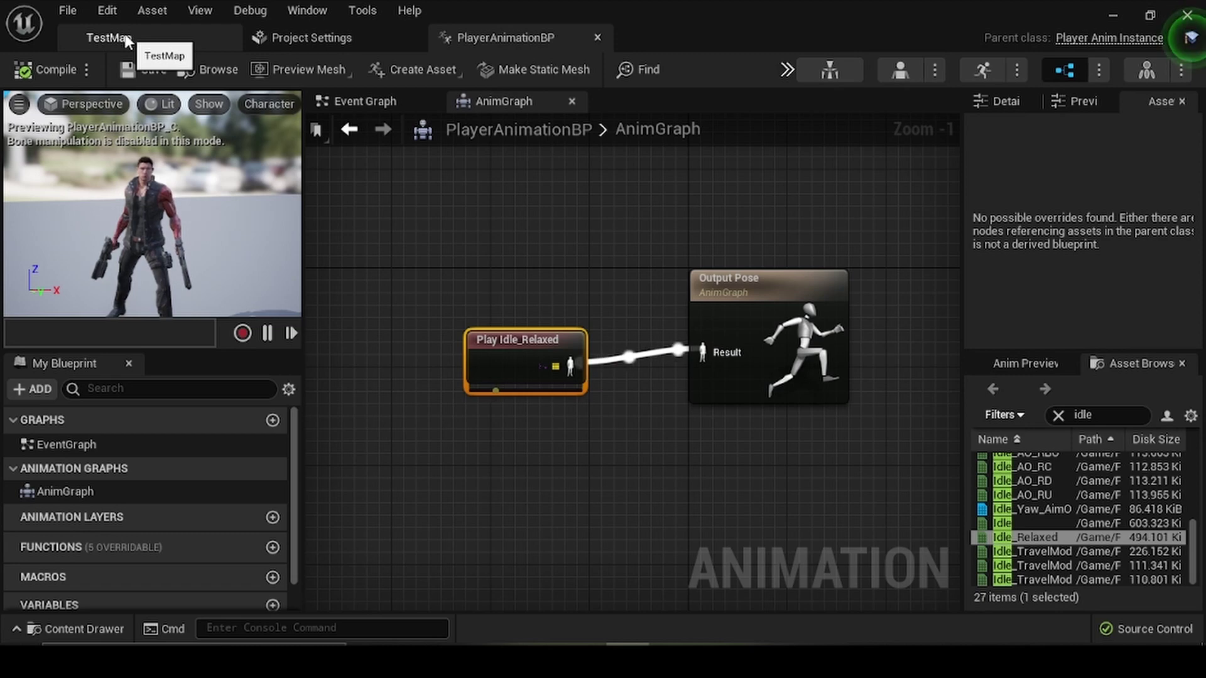
Open PlayerCharacterBP from the Blueprints folder in the full blueprint editor.
{"action": "left_click", "coordinate": [74, 629]}
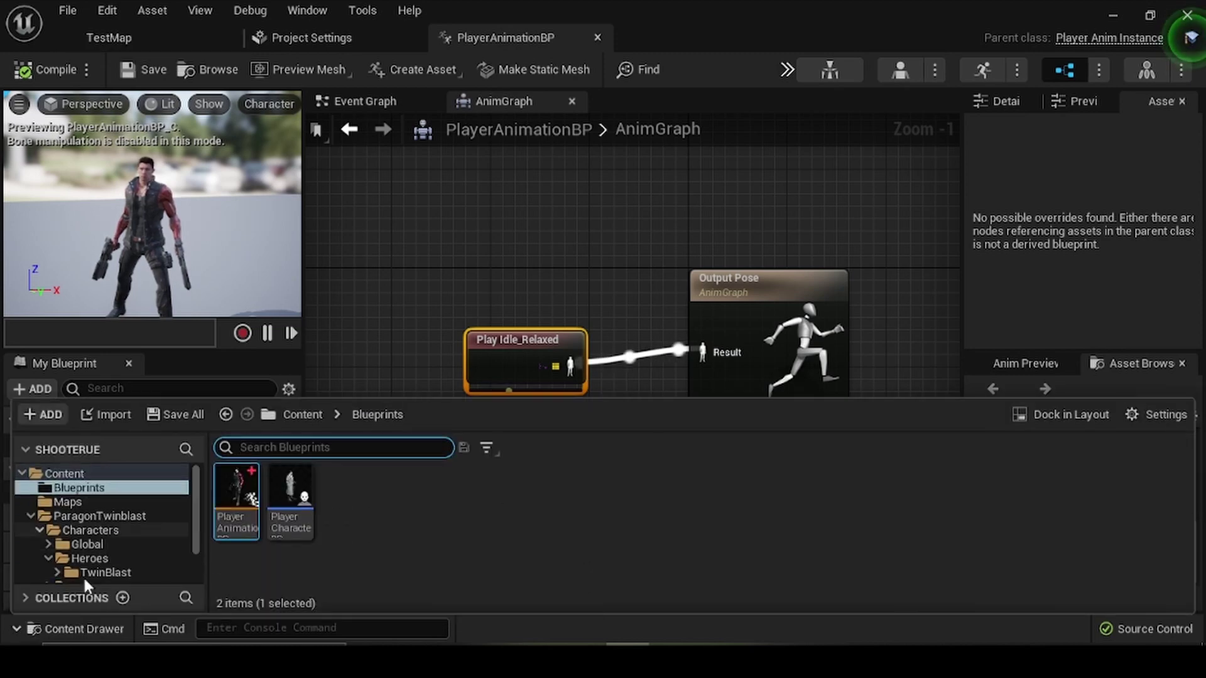
{"action": "left_click", "coordinate": [300, 490]}
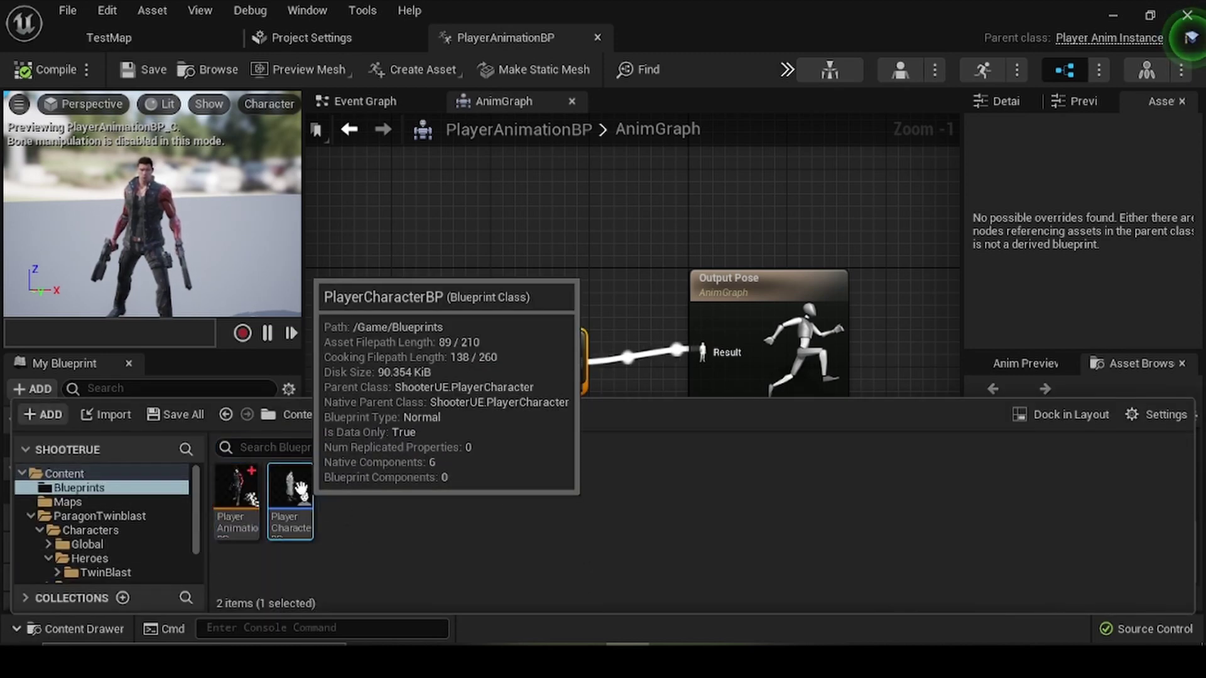
{"action": "double_click", "coordinate": [301, 489]}
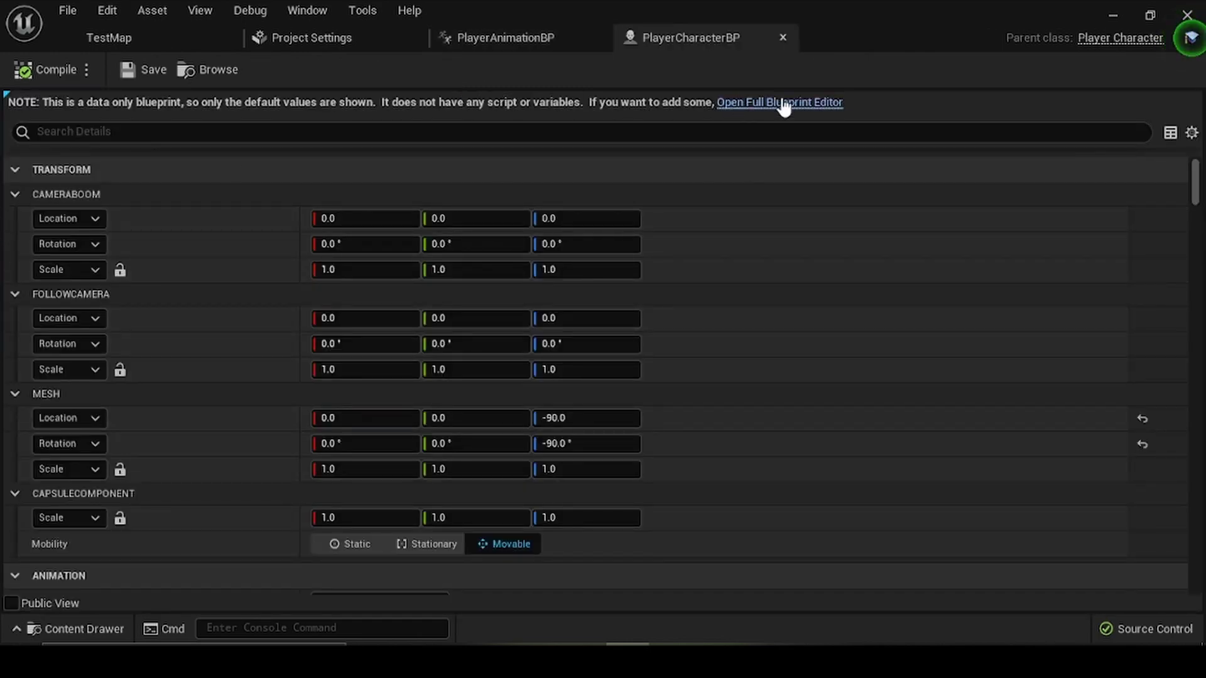
{"action": "left_click", "coordinate": [783, 103]}
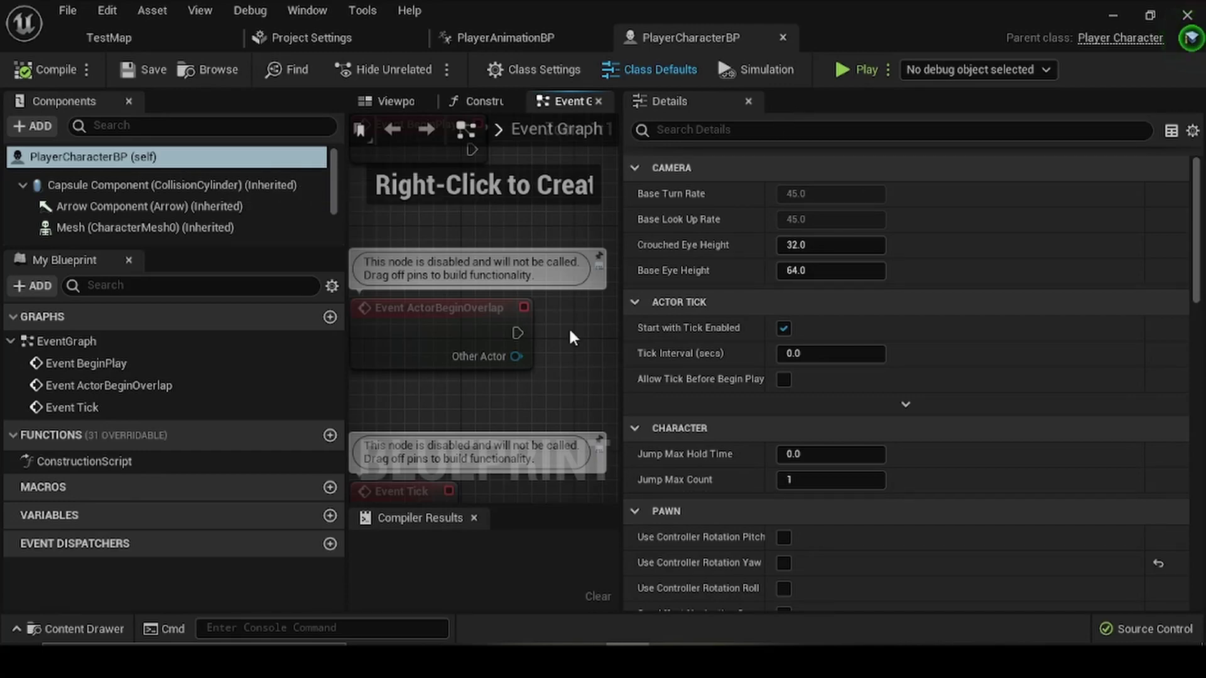
Set the Mesh's Anim Class to PlayerAnimationBP, compile, save, and return to TestMap.
{"action": "left_click", "coordinate": [167, 229]}
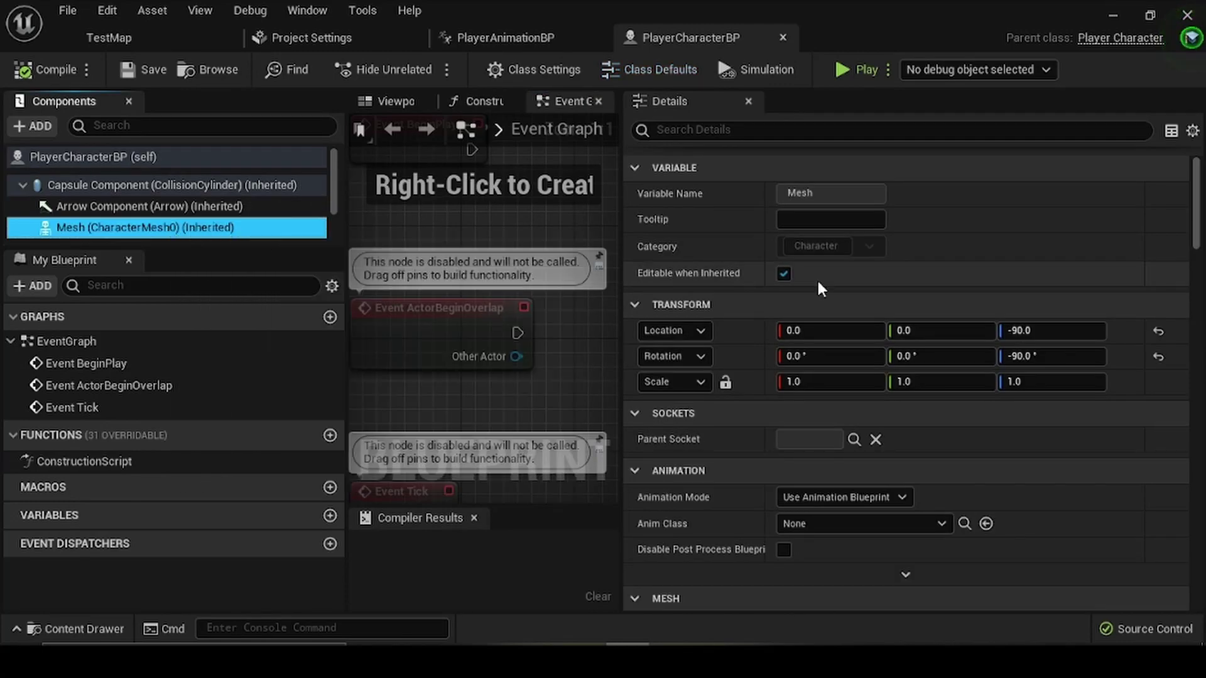
{"action": "scroll", "coordinate": [1043, 306], "scroll_direction": "down", "scroll_amount": 3}
{"action": "scroll", "coordinate": [1043, 307], "scroll_direction": "down", "scroll_amount": 2}
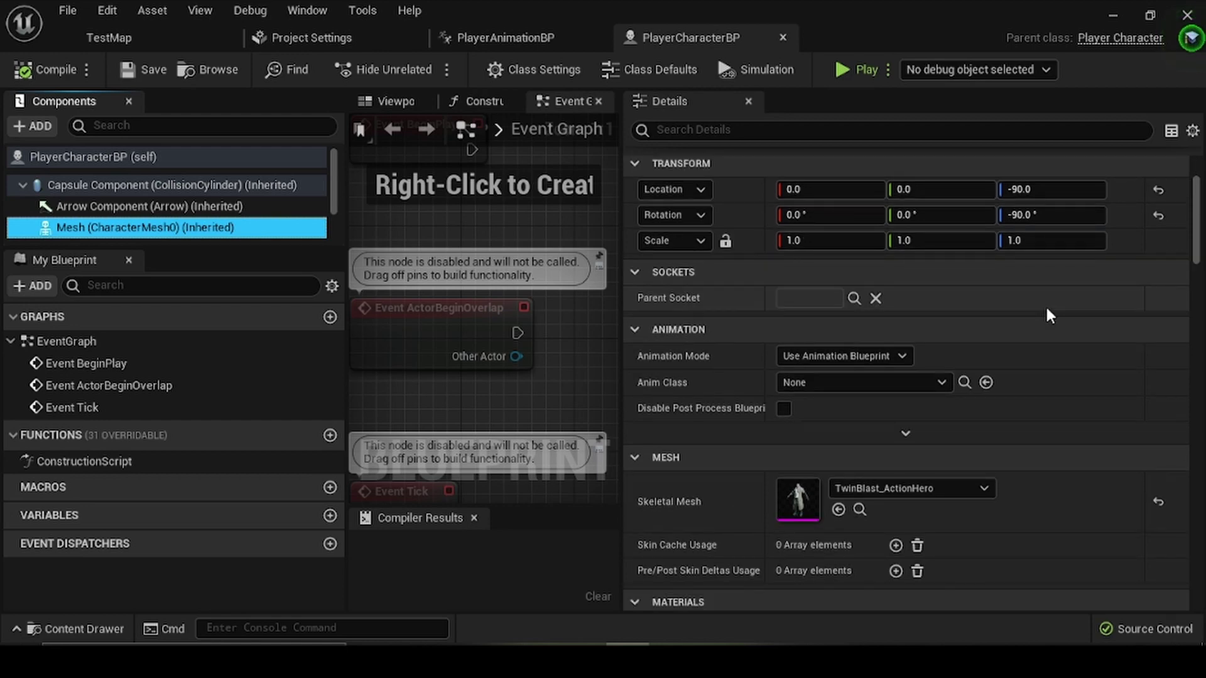
{"action": "left_click", "coordinate": [829, 356]}
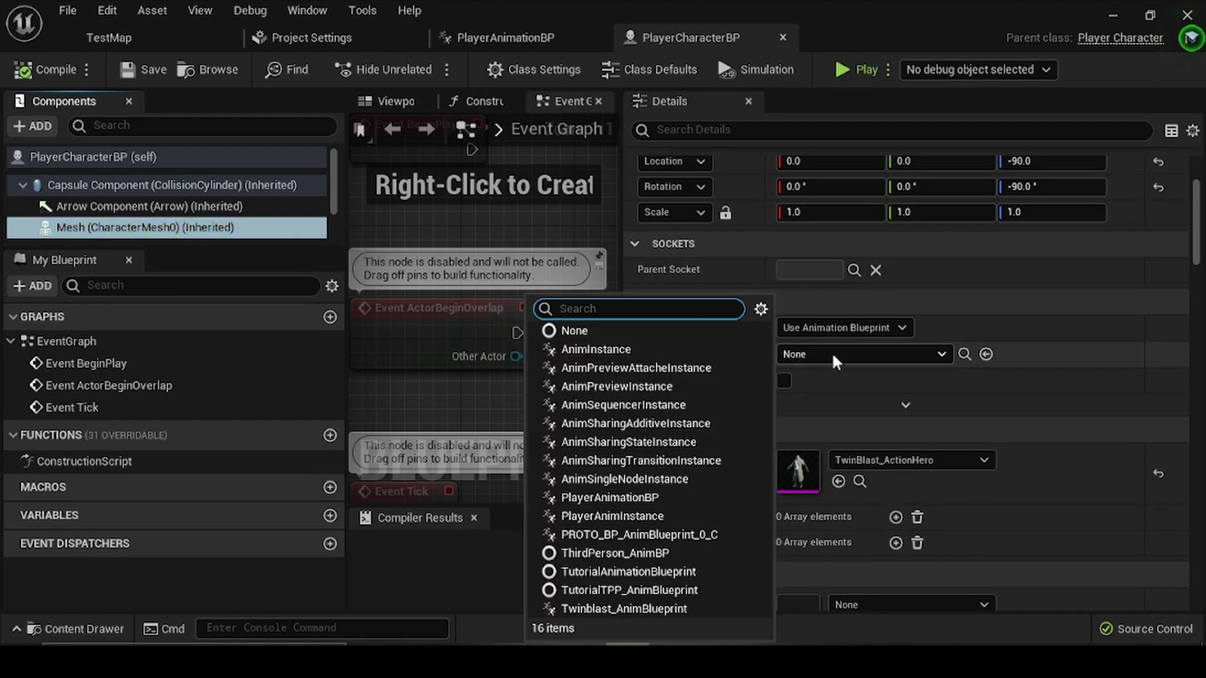
{"action": "type", "text": "Player"}
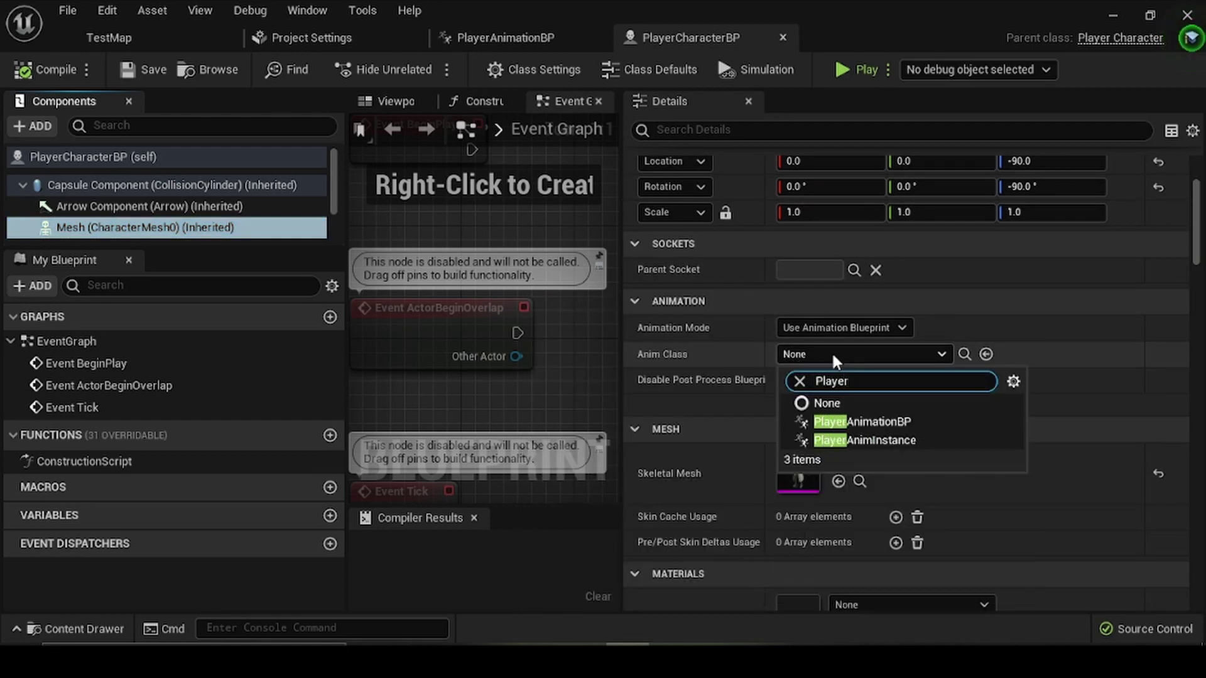
{"action": "left_click", "coordinate": [867, 421]}
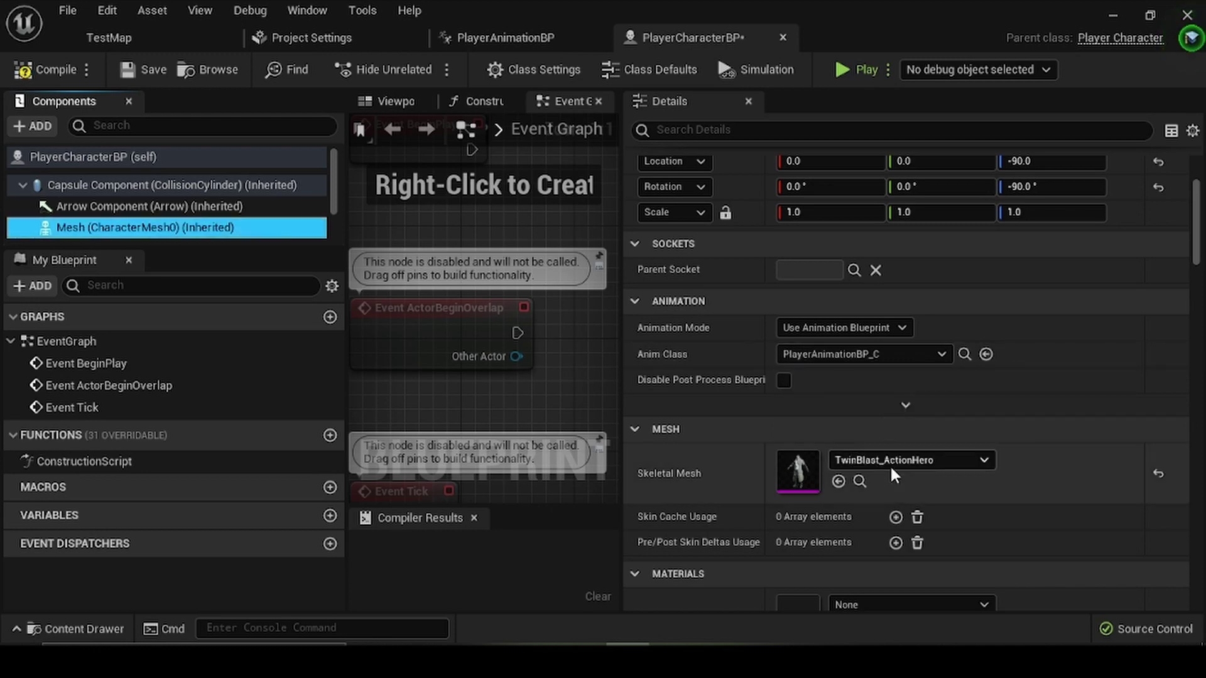
{"action": "left_click", "coordinate": [37, 69]}
{"action": "left_click", "coordinate": [143, 68]}
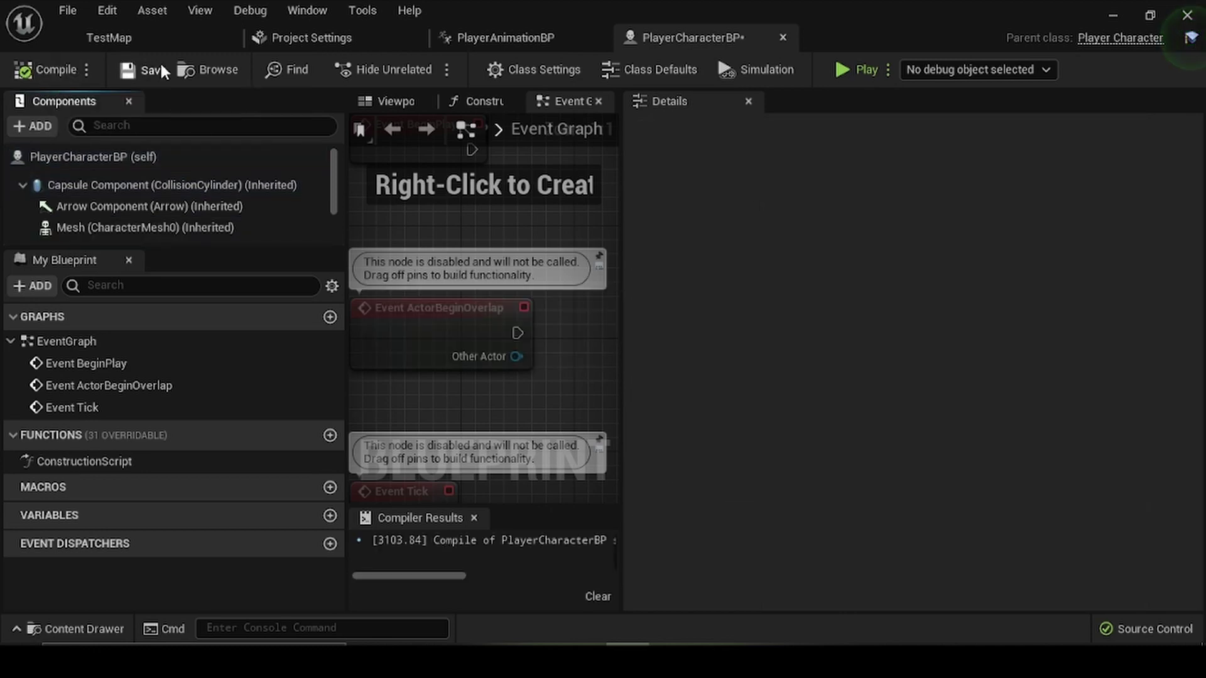
{"action": "left_click", "coordinate": [188, 37]}
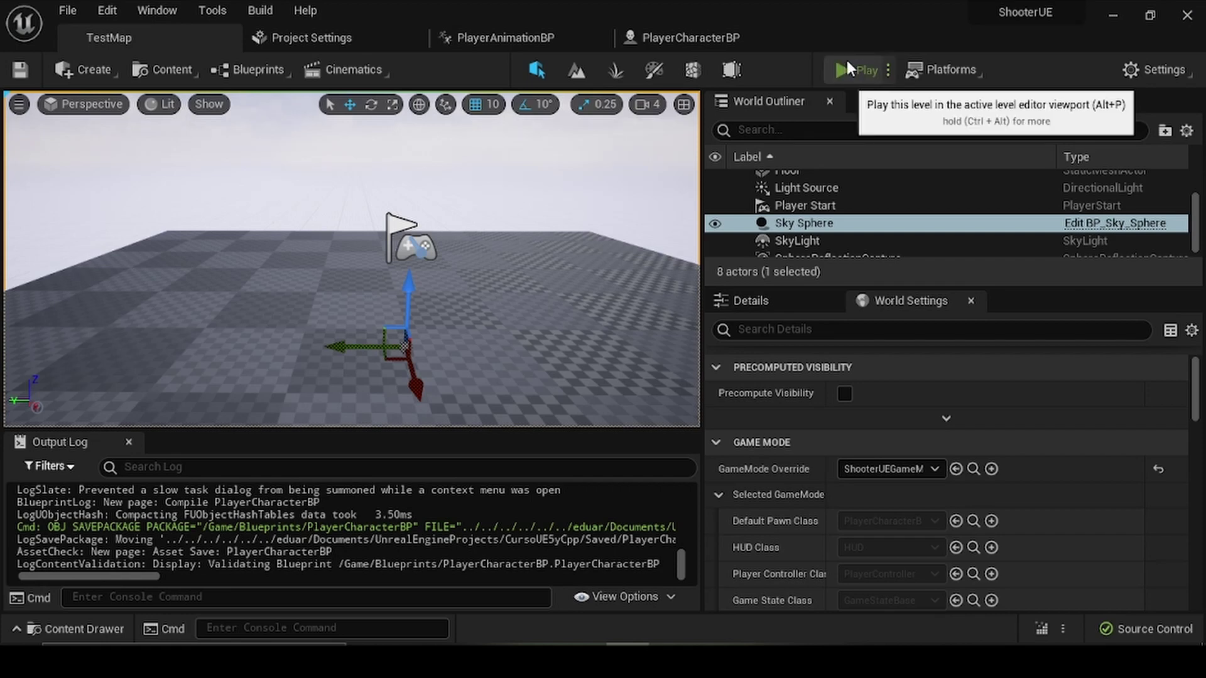
Play TestMap in the editor and walk the character right and forward with D and W.
{"action": "left_click", "coordinate": [845, 60]}
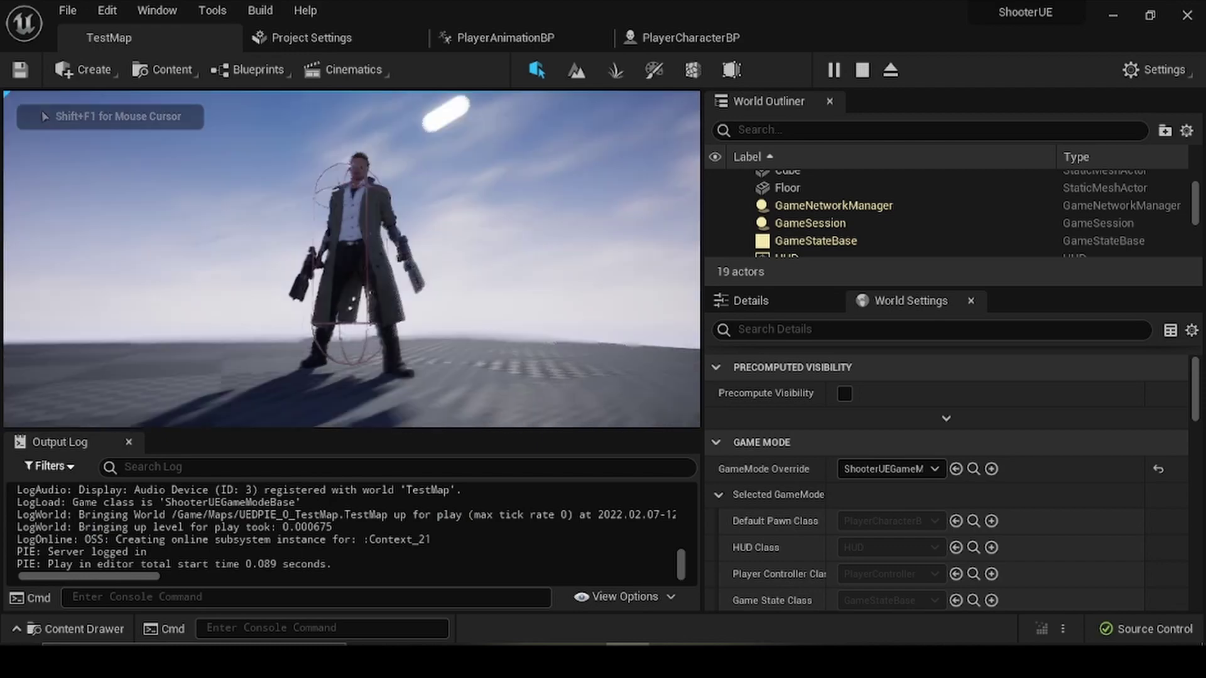
{"action": "key", "text": "d"}
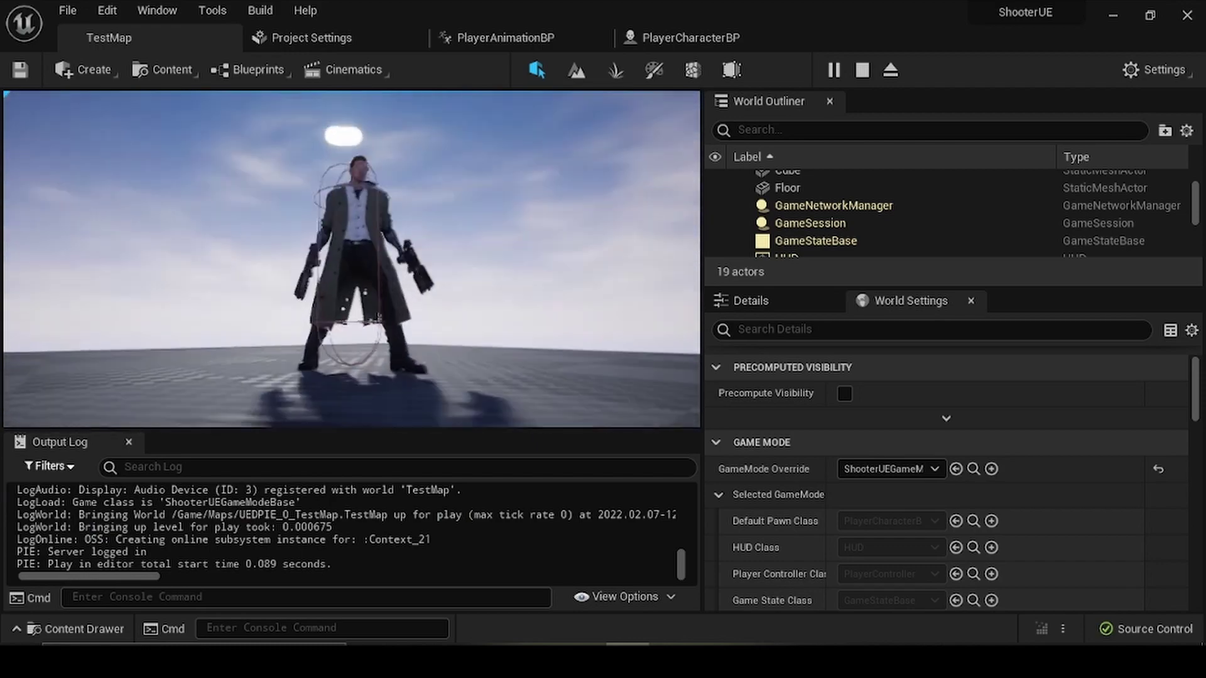
{"action": "key", "text": "w"}
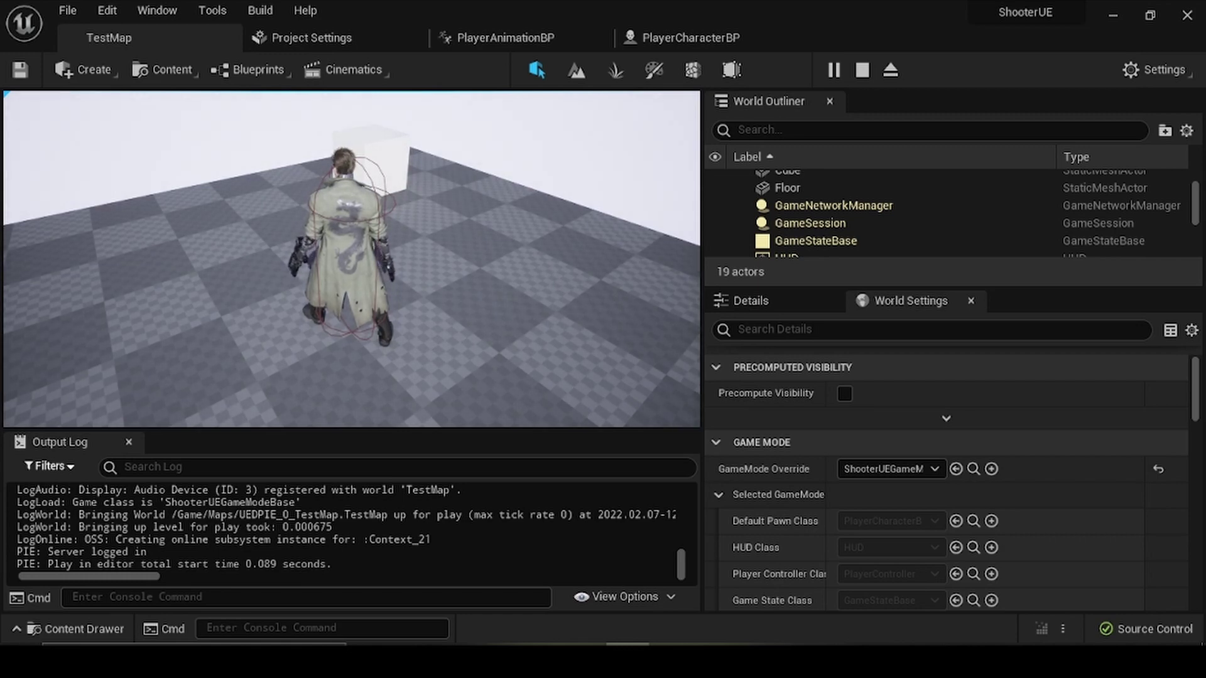
{"action": "key", "text": "w"}
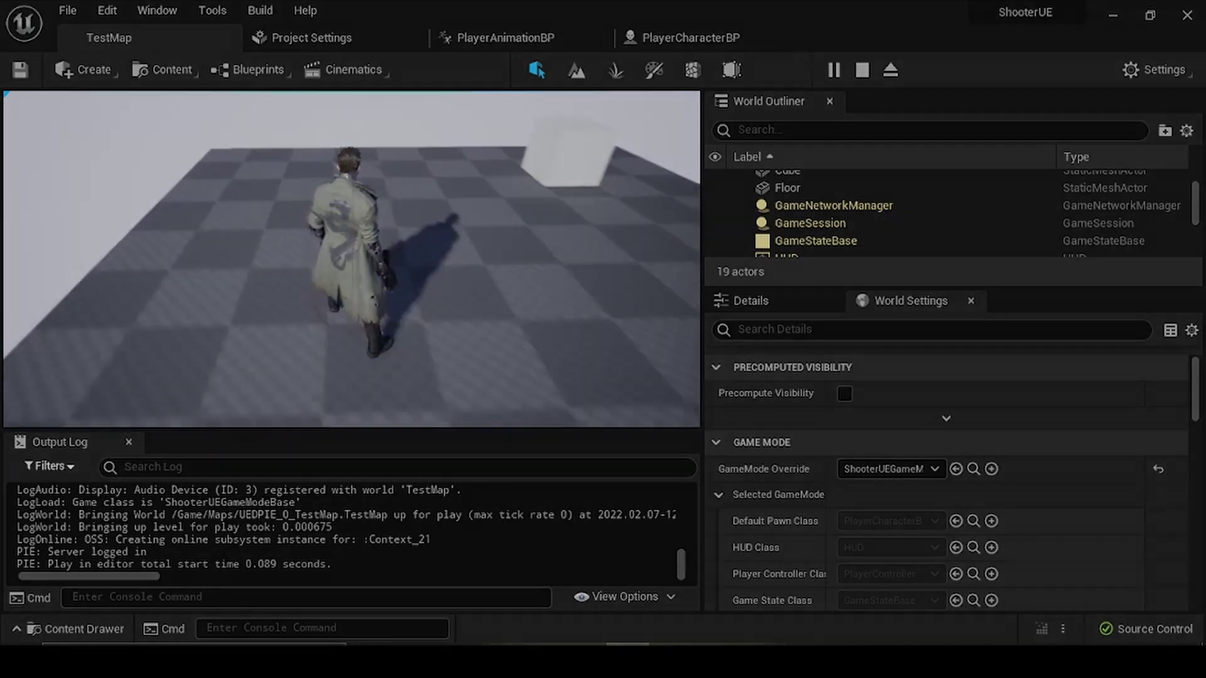